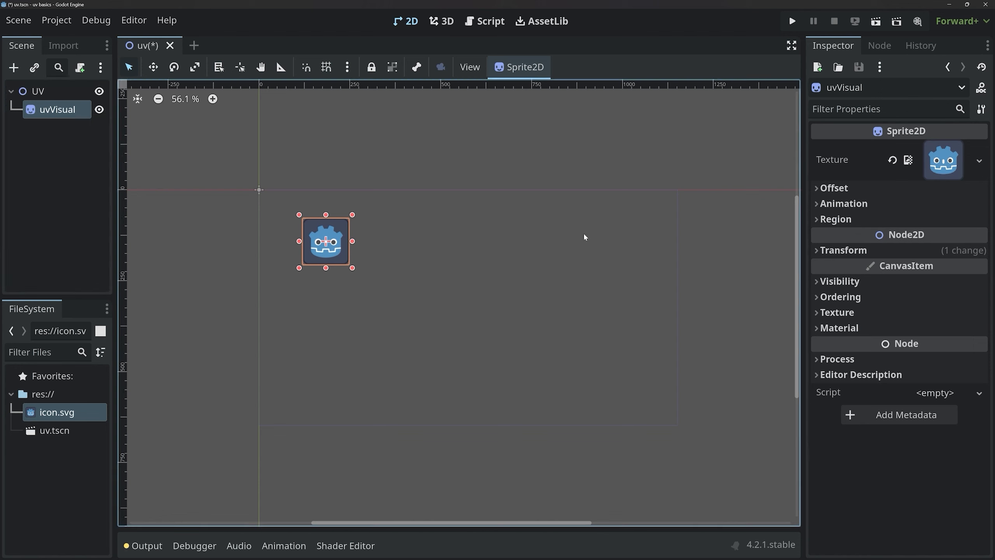
# Assign a new ShaderMaterial to the uvVisual sprite.
pyautogui.click(839, 327)
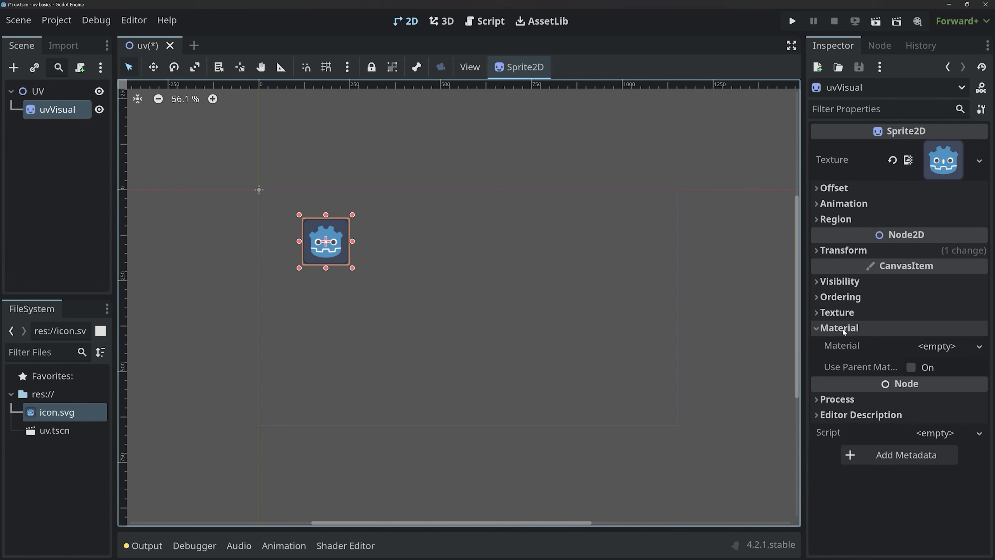
pyautogui.click(949, 347)
pyautogui.click(934, 380)
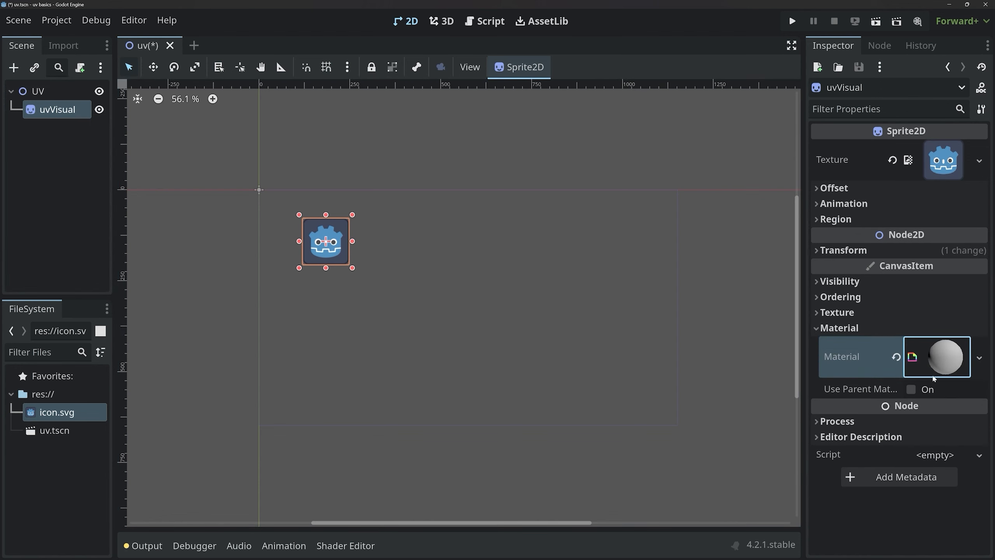
# Create a new VisualShader in Canvas Item mode for the sprite's material, with the path res://uv_visual.tres.
pyautogui.click(942, 355)
pyautogui.click(933, 488)
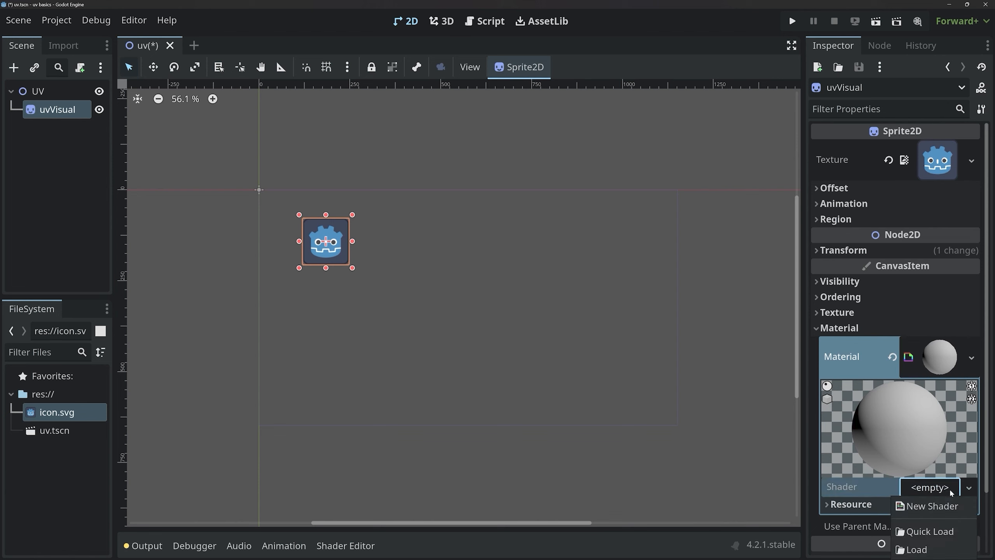
pyautogui.click(933, 505)
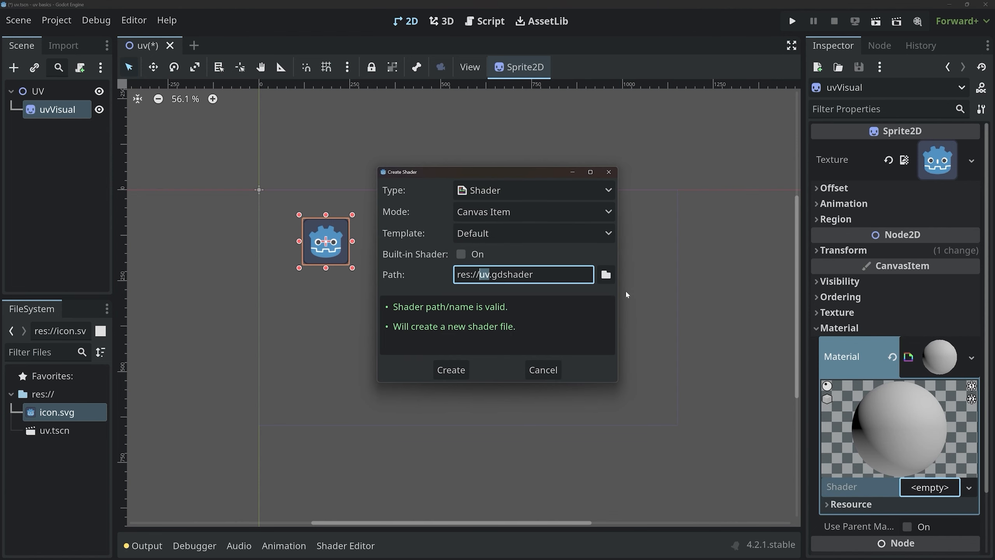
pyautogui.click(513, 190)
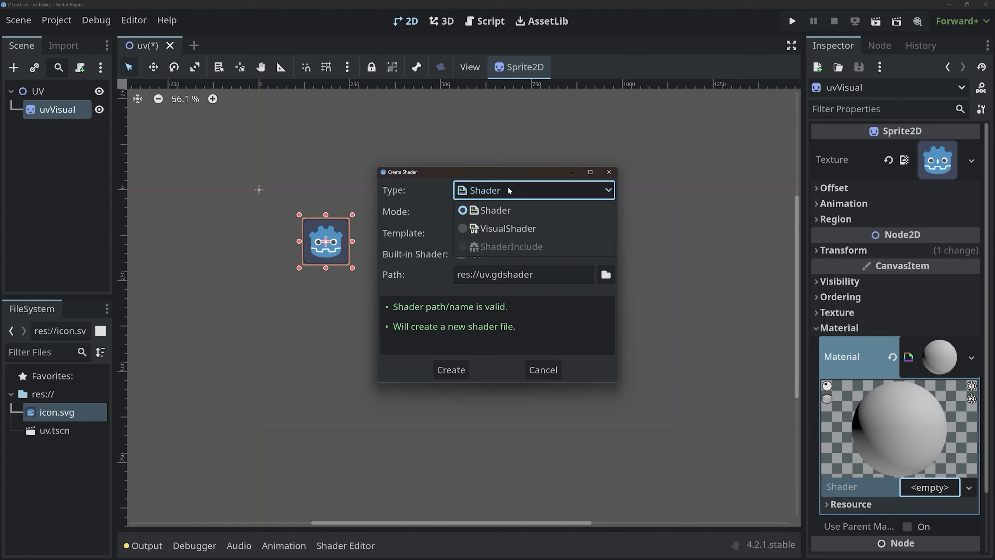
pyautogui.press('Escape')
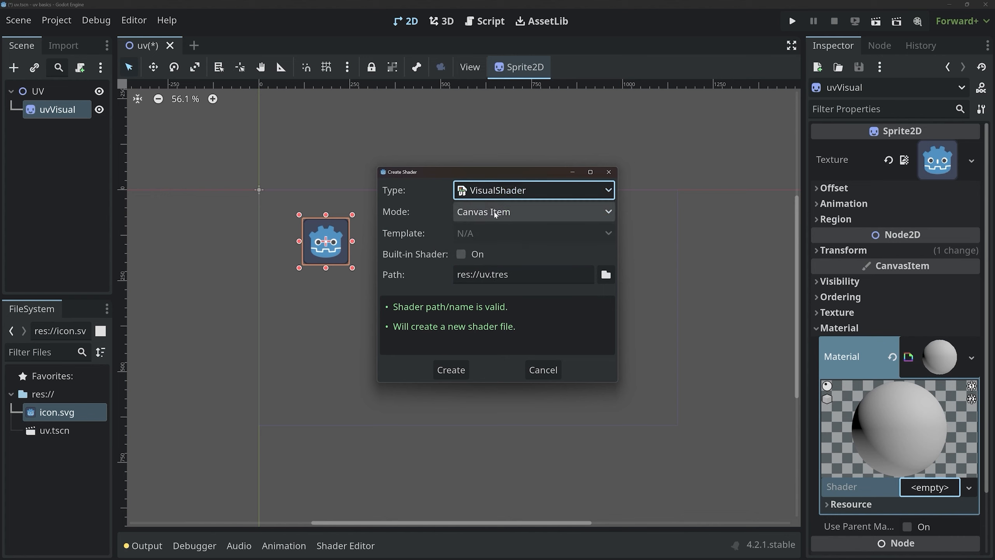
pyautogui.click(500, 214)
pyautogui.click(509, 214)
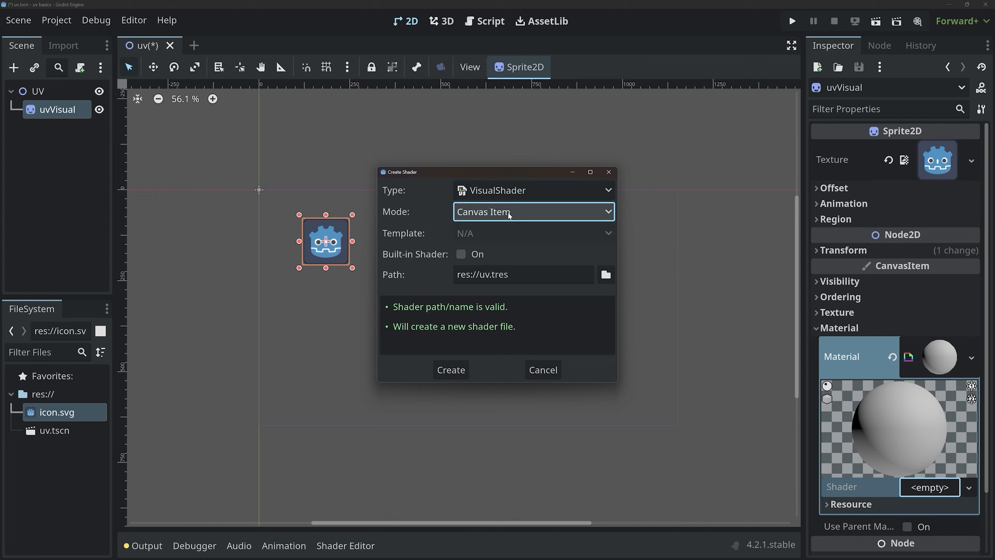
pyautogui.click(486, 274)
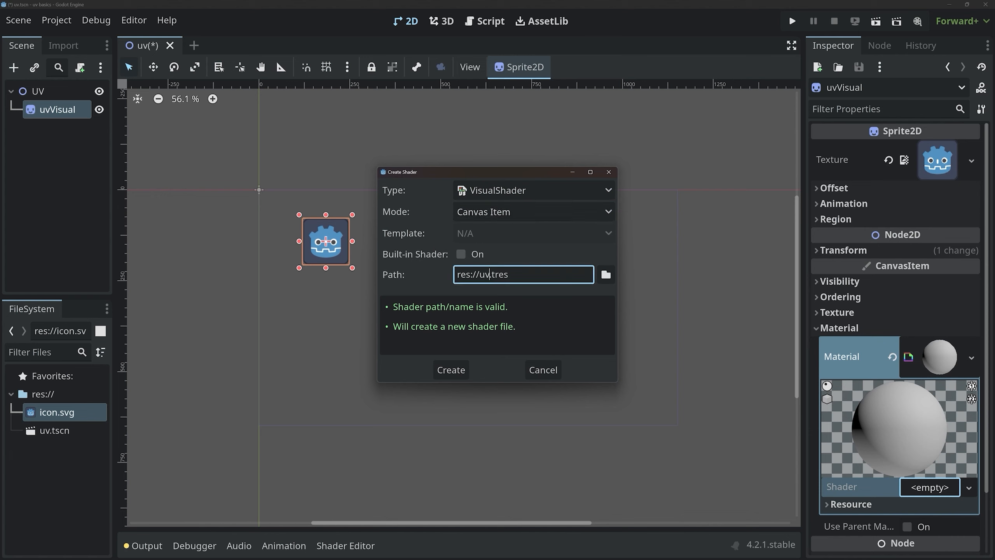
pyautogui.write('_visual')
pyautogui.click(464, 364)
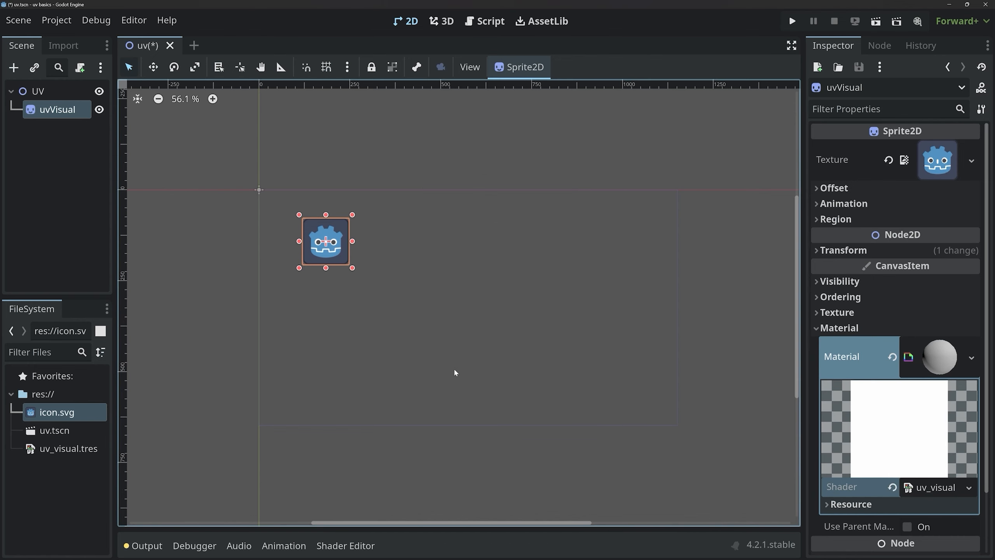
# Open the uv_visual shader graph for editing and enlarge the shader editor, keeping the sprite visible above it.
pyautogui.click(947, 488)
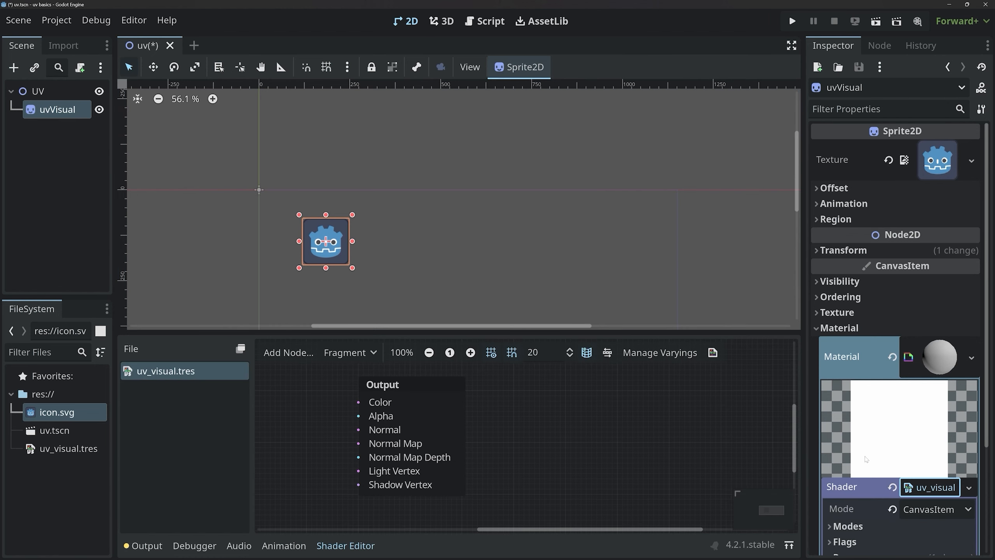
pyautogui.moveTo(346, 413); pyautogui.dragTo(647, 417, button='middle')
pyautogui.moveTo(458, 331); pyautogui.dragTo(459, 150)
pyautogui.moveTo(459, 150); pyautogui.dragTo(556, 119, button='middle')
pyautogui.scroll(5, 480, 112)
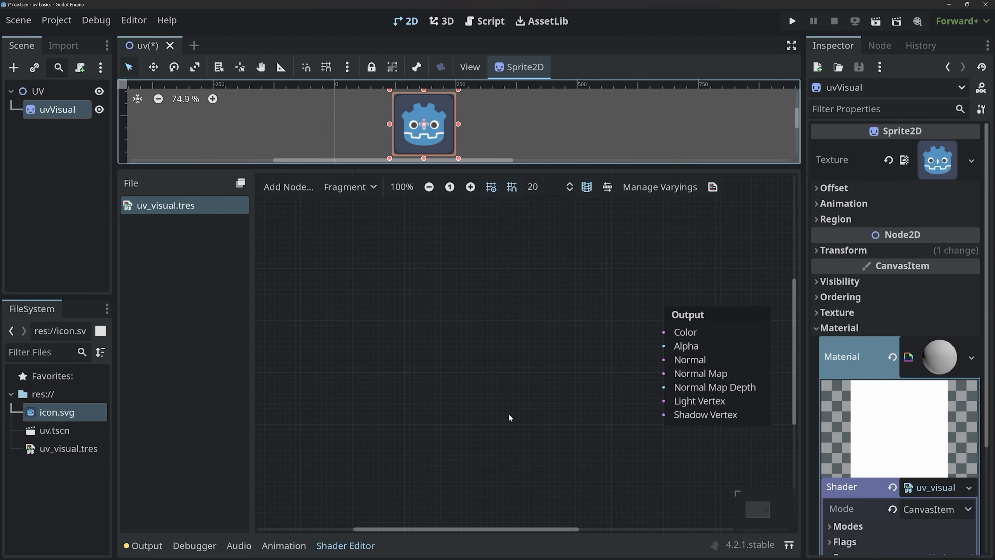
# Add a UV input node to the fragment shader graph and place it well to the left of the Output node.
pyautogui.rightClick(364, 347)
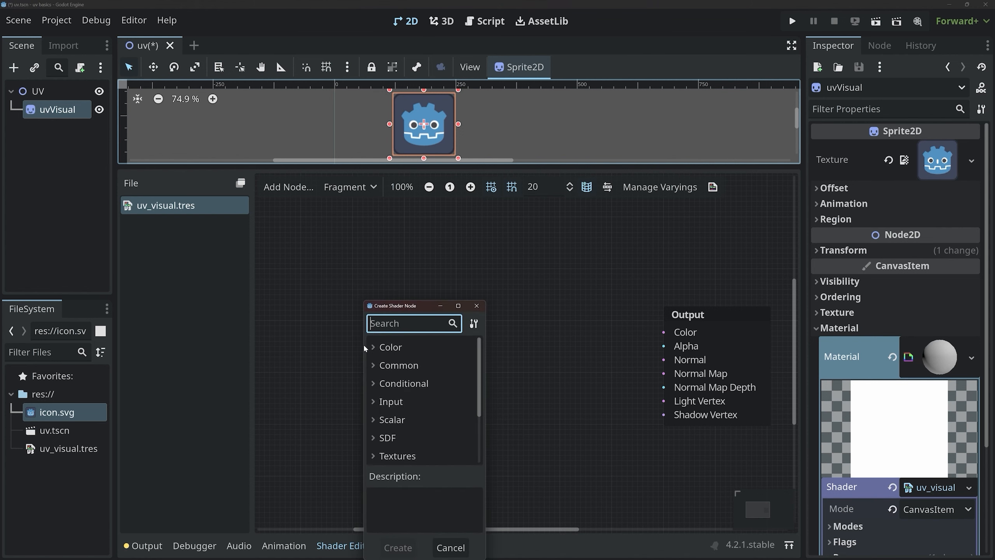
pyautogui.write('uv')
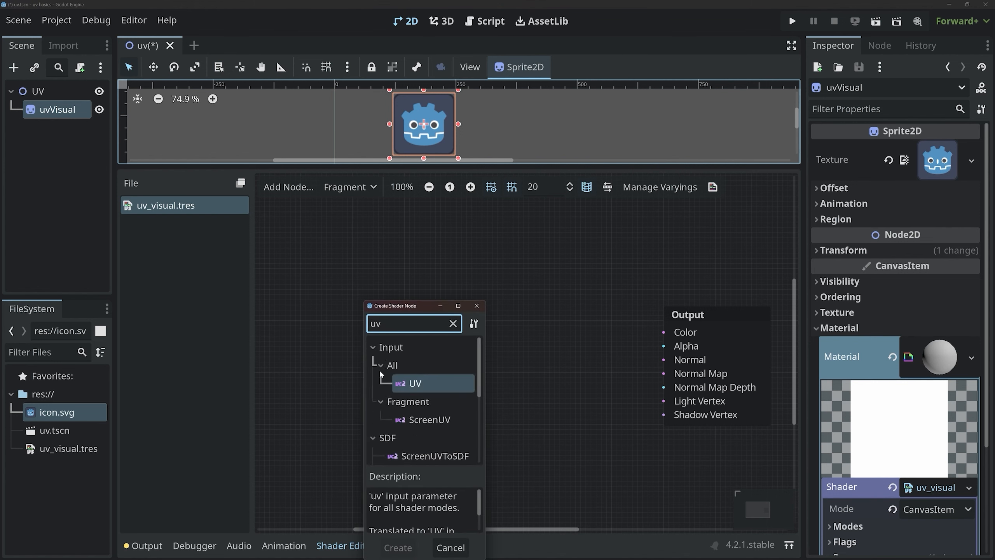
pyautogui.scroll(-3, 419, 380)
pyautogui.scroll(-2, 422, 384)
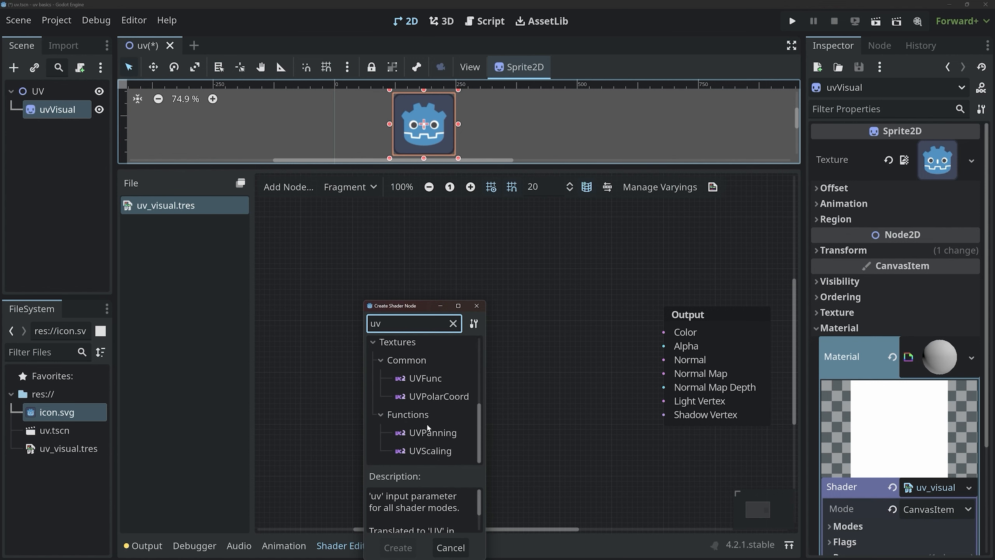
pyautogui.scroll(5, 424, 414)
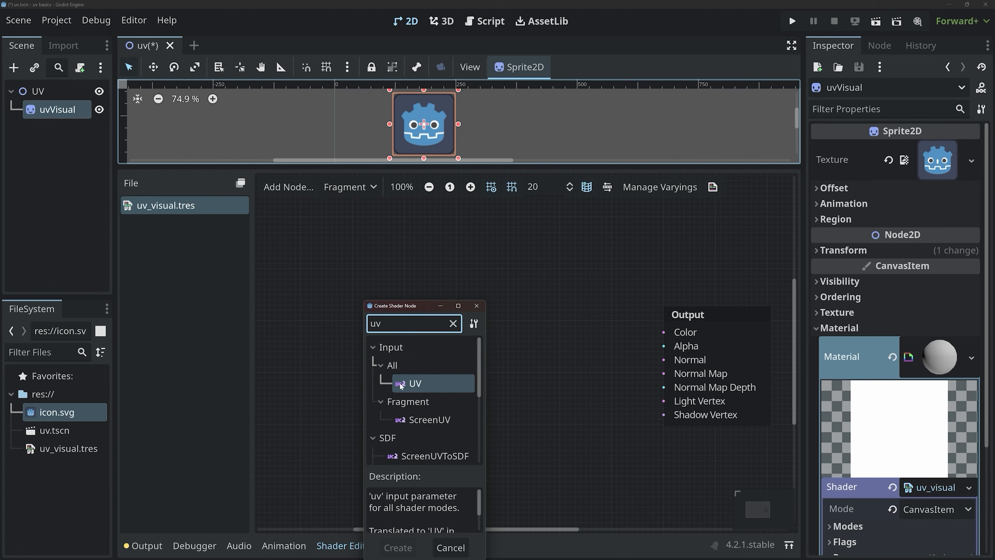
pyautogui.doubleClick(414, 384)
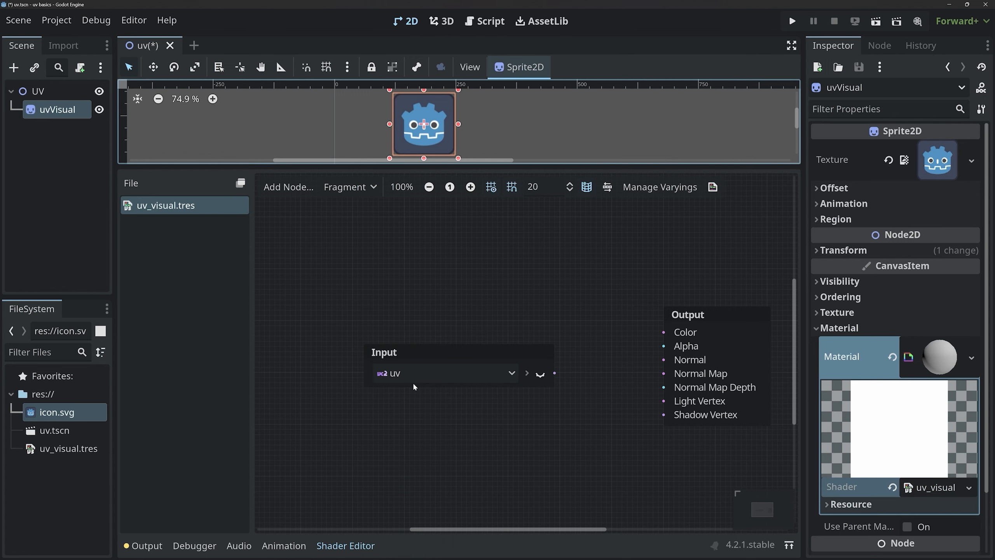
pyautogui.moveTo(403, 354); pyautogui.dragTo(333, 323)
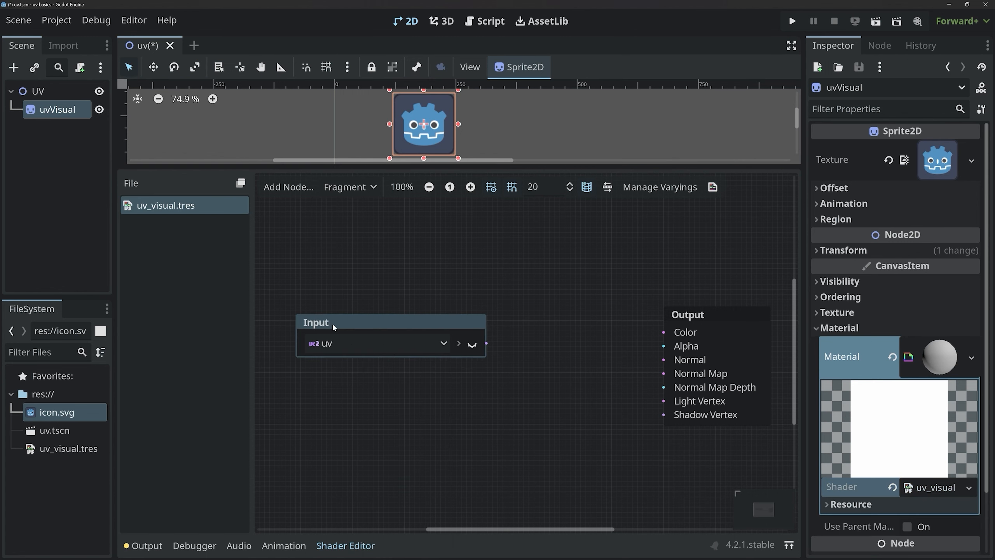
# Review the available types of the Input node, keep uv, and show the node's output preview.
pyautogui.click(441, 344)
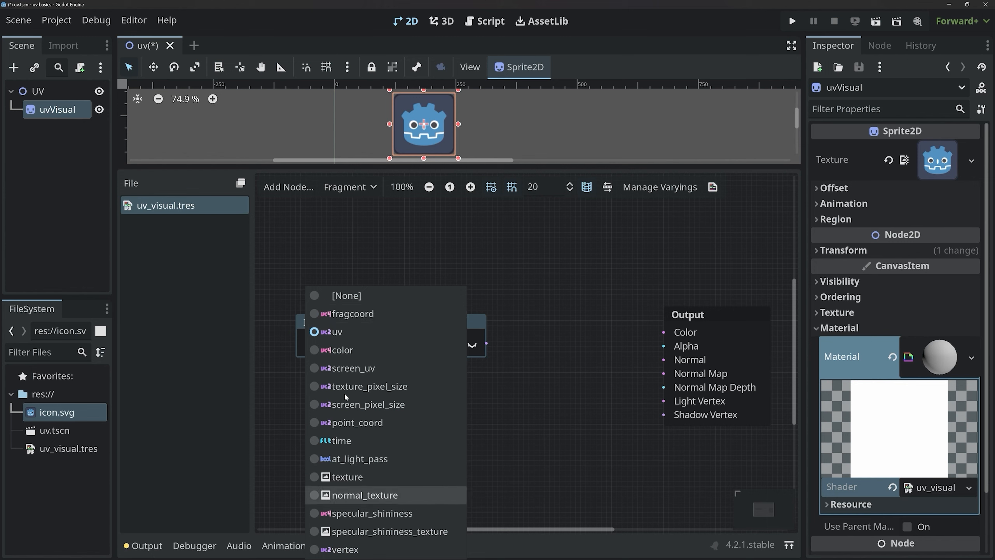
pyautogui.click(477, 325)
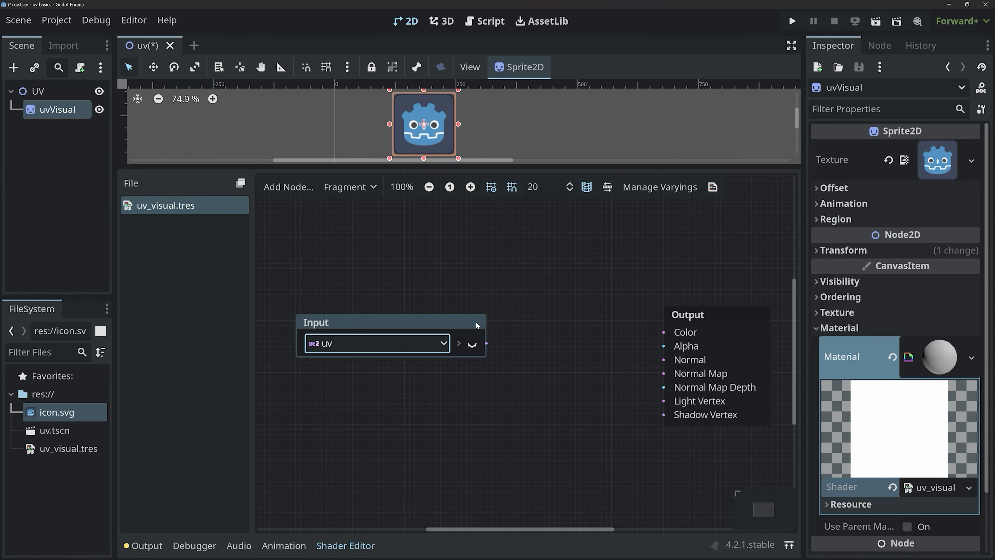
pyautogui.click(472, 344)
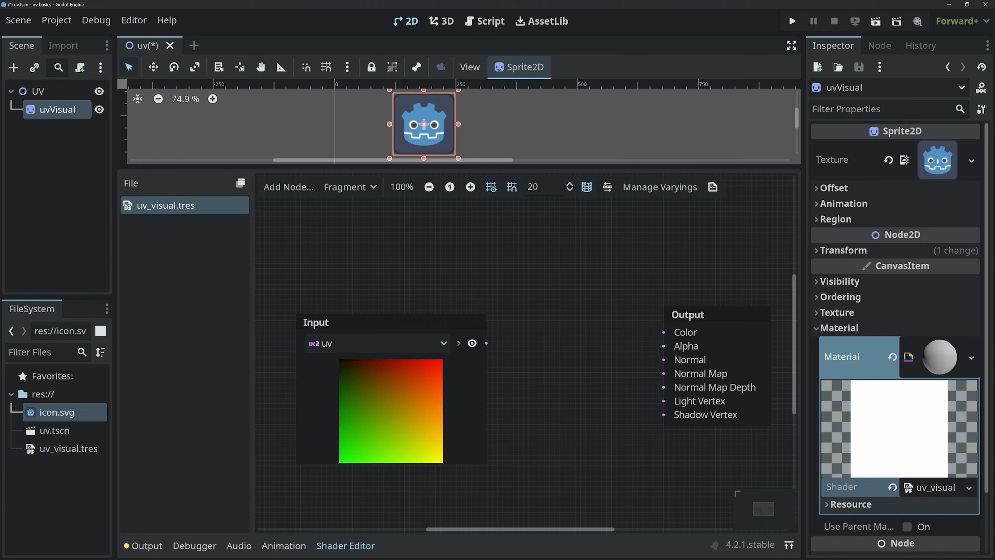
pyautogui.moveTo(337, 470)
pyautogui.mouseDown()
pyautogui.moveTo(473, 475)
pyautogui.moveTo(472, 342)
pyautogui.moveTo(331, 332)
pyautogui.moveTo(323, 483)
pyautogui.mouseUp()
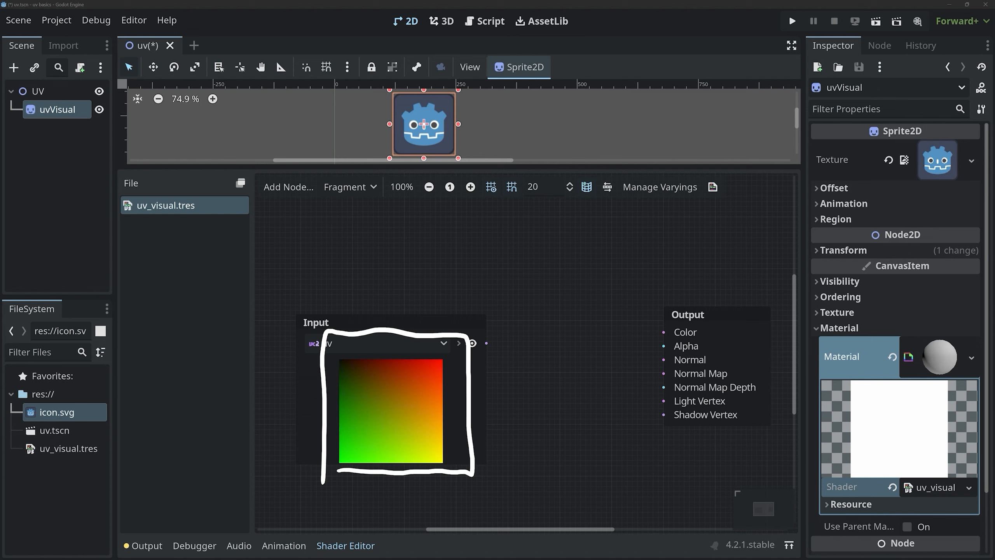
pyautogui.moveTo(310, 238)
pyautogui.mouseDown()
pyautogui.moveTo(322, 266)
pyautogui.moveTo(327, 236)
pyautogui.mouseUp()
pyautogui.moveTo(342, 229)
pyautogui.mouseDown()
pyautogui.moveTo(350, 243)
pyautogui.moveTo(343, 266)
pyautogui.mouseUp()
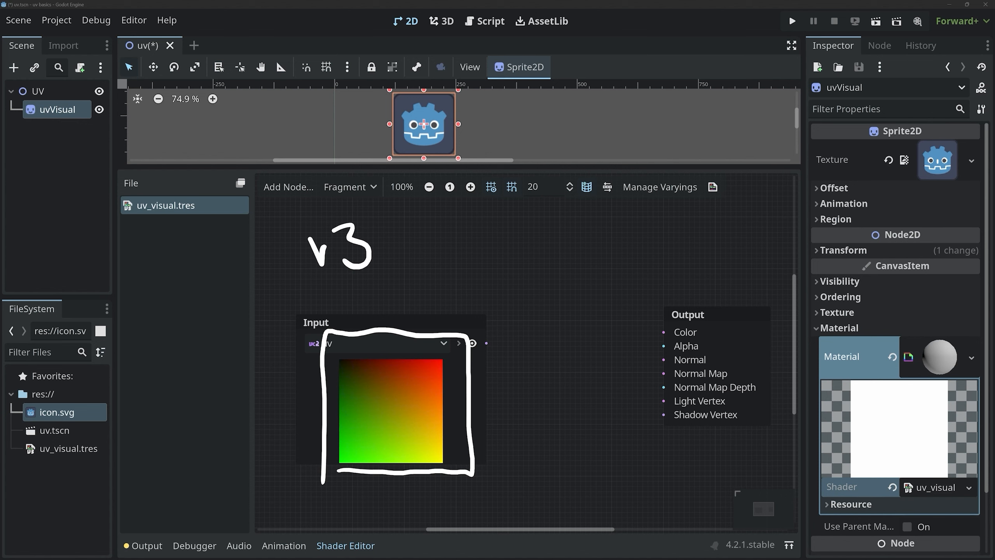
pyautogui.press('r')
pyautogui.moveTo(384, 213)
pyautogui.mouseDown()
pyautogui.moveTo(386, 232)
pyautogui.moveTo(399, 216)
pyautogui.moveTo(386, 293)
pyautogui.mouseUp()
pyautogui.press('g')
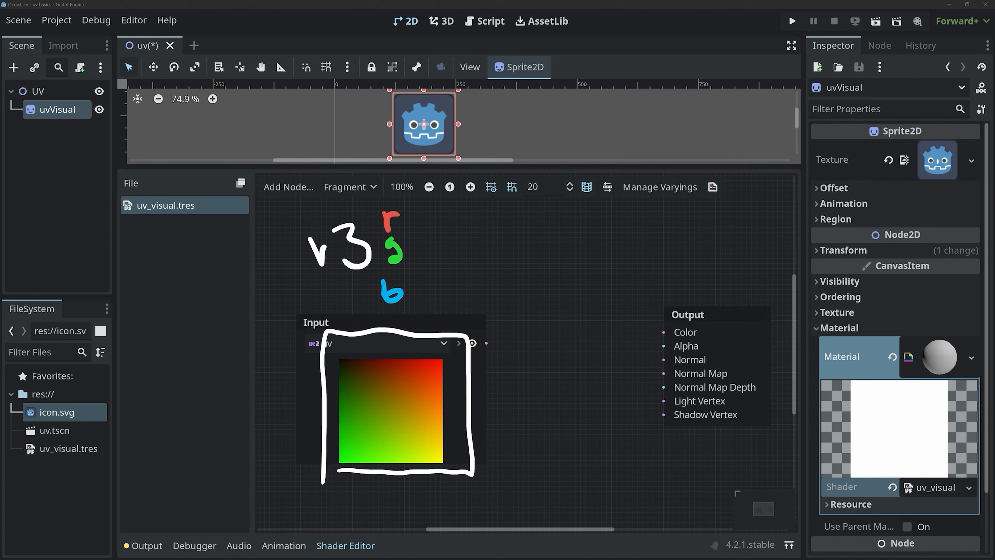
pyautogui.moveTo(328, 274)
pyautogui.mouseDown()
pyautogui.moveTo(340, 309)
pyautogui.moveTo(347, 292)
pyautogui.mouseUp()
pyautogui.moveTo(435, 204)
pyautogui.mouseDown()
pyautogui.moveTo(434, 218)
pyautogui.moveTo(463, 216)
pyautogui.mouseUp()
pyautogui.moveTo(472, 208)
pyautogui.mouseDown()
pyautogui.moveTo(483, 199)
pyautogui.moveTo(479, 224)
pyautogui.moveTo(422, 251)
pyautogui.moveTo(433, 240)
pyautogui.moveTo(464, 242)
pyautogui.mouseUp()
pyautogui.moveTo(472, 238)
pyautogui.mouseDown()
pyautogui.moveTo(482, 233)
pyautogui.moveTo(479, 255)
pyautogui.mouseUp()
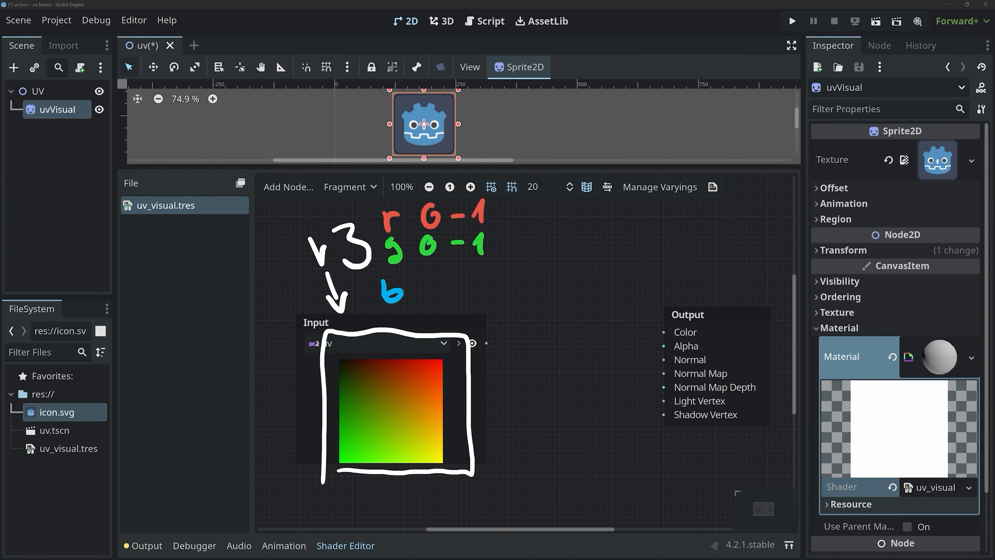
pyautogui.moveTo(439, 273)
pyautogui.mouseDown()
pyautogui.moveTo(422, 285)
pyautogui.moveTo(437, 275)
pyautogui.mouseUp()
pyautogui.moveTo(338, 353)
pyautogui.mouseDown()
pyautogui.moveTo(335, 367)
pyautogui.moveTo(346, 366)
pyautogui.mouseUp()
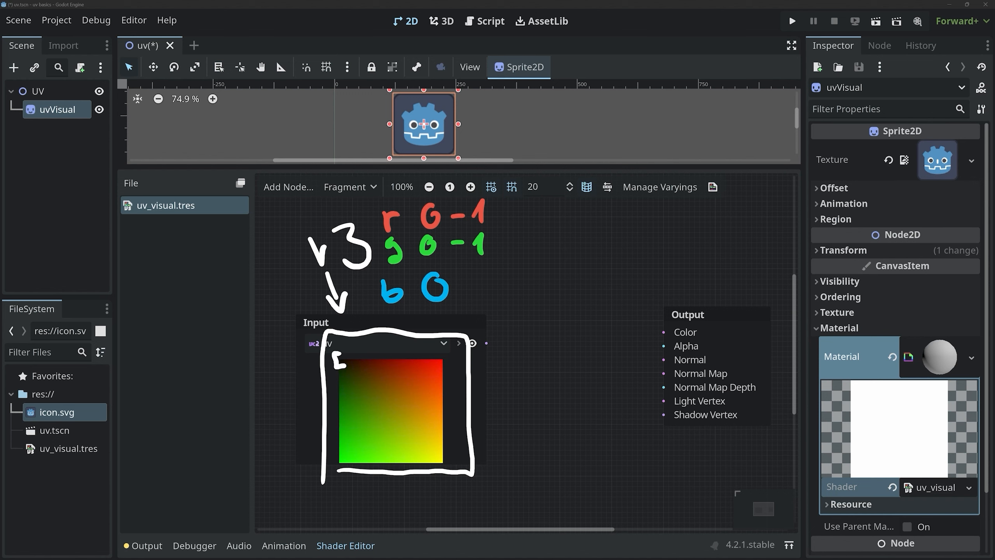
pyautogui.moveTo(438, 350)
pyautogui.mouseDown()
pyautogui.moveTo(454, 361)
pyautogui.moveTo(440, 367)
pyautogui.mouseUp()
pyautogui.moveTo(340, 365); pyautogui.dragTo(450, 369)
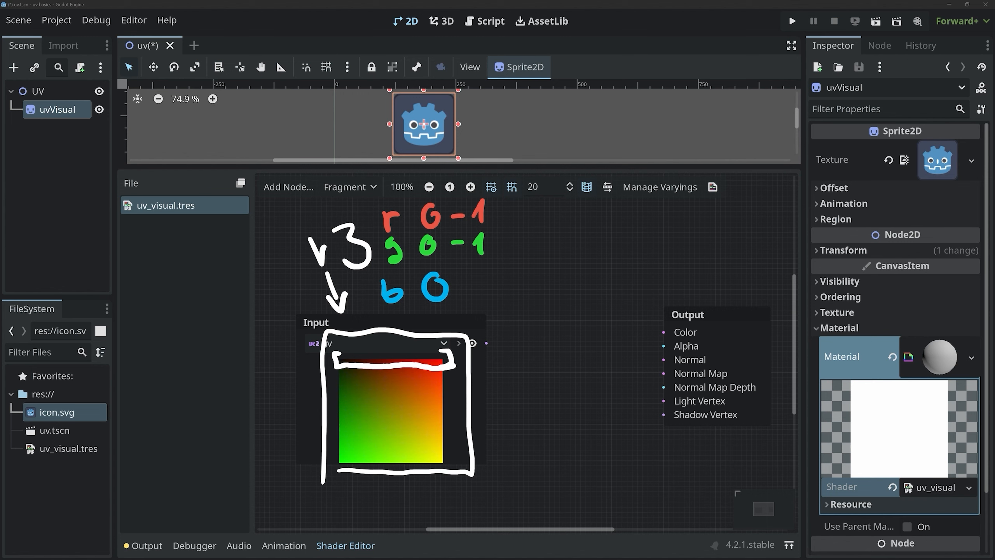
pyautogui.moveTo(352, 340); pyautogui.dragTo(348, 353)
pyautogui.moveTo(429, 330); pyautogui.dragTo(441, 349)
pyautogui.moveTo(445, 336); pyautogui.dragTo(442, 349)
pyautogui.moveTo(468, 227); pyautogui.dragTo(489, 226)
pyautogui.moveTo(360, 353); pyautogui.dragTo(435, 348)
pyautogui.moveTo(425, 358); pyautogui.dragTo(436, 348)
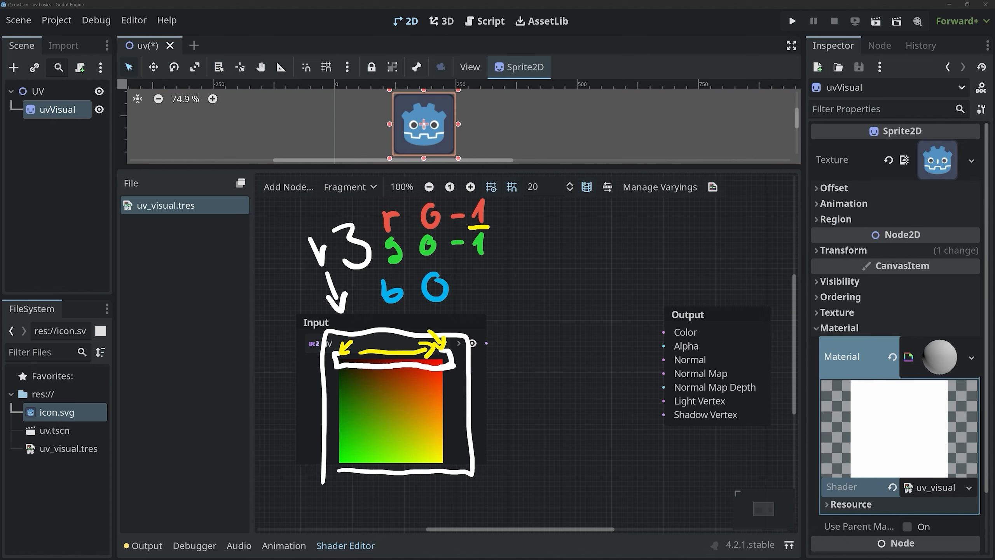
pyautogui.hotkey('ctrl', 'z')
pyautogui.hotkey('ctrl', 'z')
pyautogui.hotkey('ctrl', 'z')
pyautogui.hotkey('ctrl', 'z')
pyautogui.hotkey('ctrl', 'z')
pyautogui.hotkey('ctrl', 'z')
pyautogui.hotkey('ctrl', 'z')
pyautogui.hotkey('ctrl', 'z')
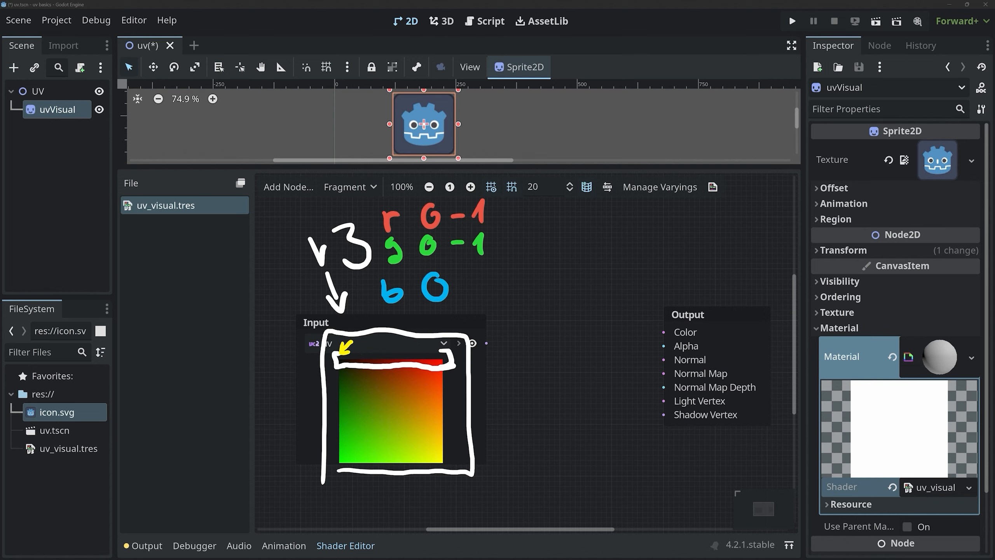
pyautogui.hotkey('ctrl', 'z')
pyautogui.hotkey('ctrl', 'z')
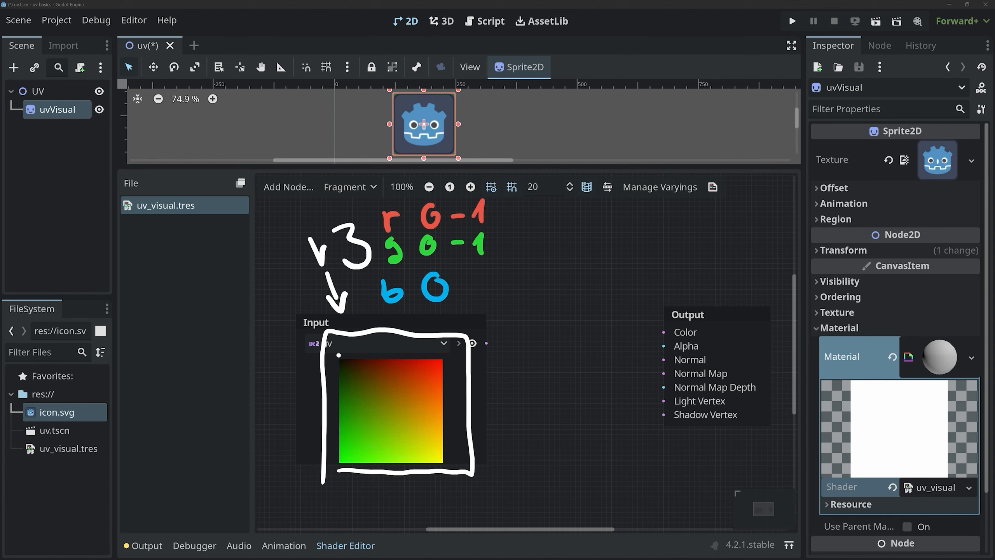
pyautogui.moveTo(339, 355)
pyautogui.mouseDown()
pyautogui.moveTo(329, 442)
pyautogui.moveTo(338, 466)
pyautogui.moveTo(348, 465)
pyautogui.mouseUp()
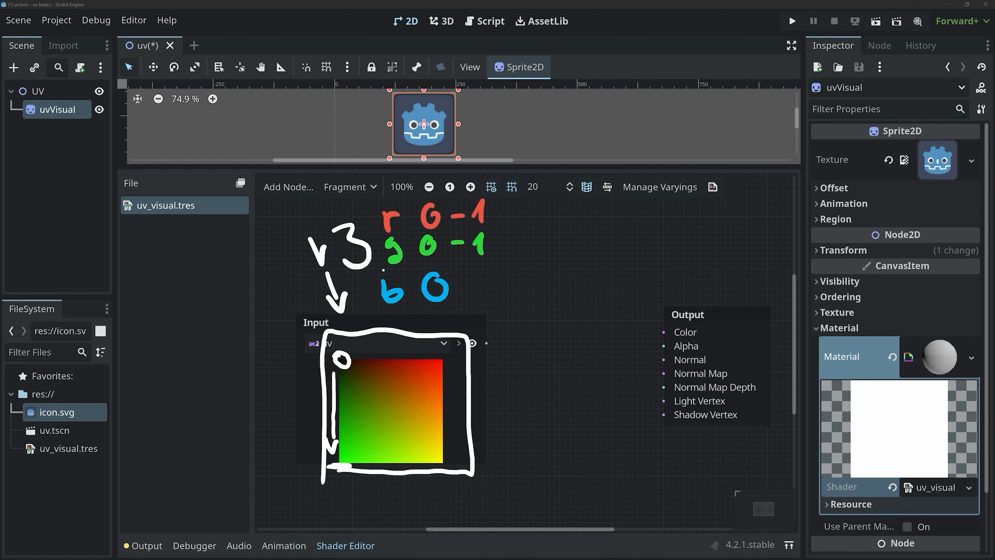
pyautogui.moveTo(383, 270)
pyautogui.mouseDown()
pyautogui.moveTo(496, 268)
pyautogui.moveTo(498, 220)
pyautogui.moveTo(404, 226)
pyautogui.moveTo(377, 275)
pyautogui.mouseUp()
pyautogui.moveTo(261, 364); pyautogui.dragTo(301, 363)
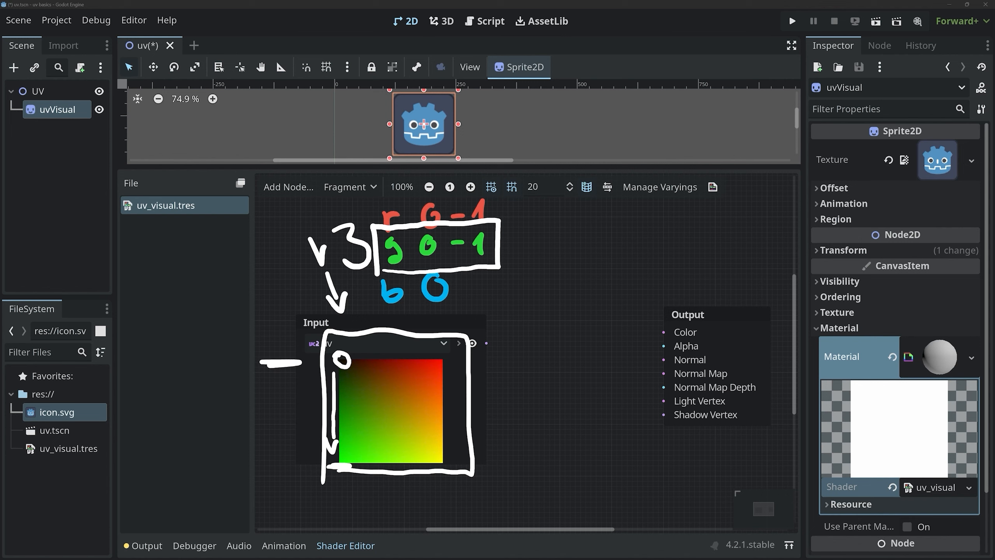
pyautogui.moveTo(262, 458)
pyautogui.mouseDown()
pyautogui.moveTo(296, 454)
pyautogui.moveTo(270, 460)
pyautogui.mouseUp()
pyautogui.hotkey('ctrl', 'z')
pyautogui.hotkey('ctrl', 'z')
pyautogui.hotkey('ctrl', 'z')
pyautogui.hotkey('ctrl', 'z')
pyautogui.hotkey('ctrl', 'z')
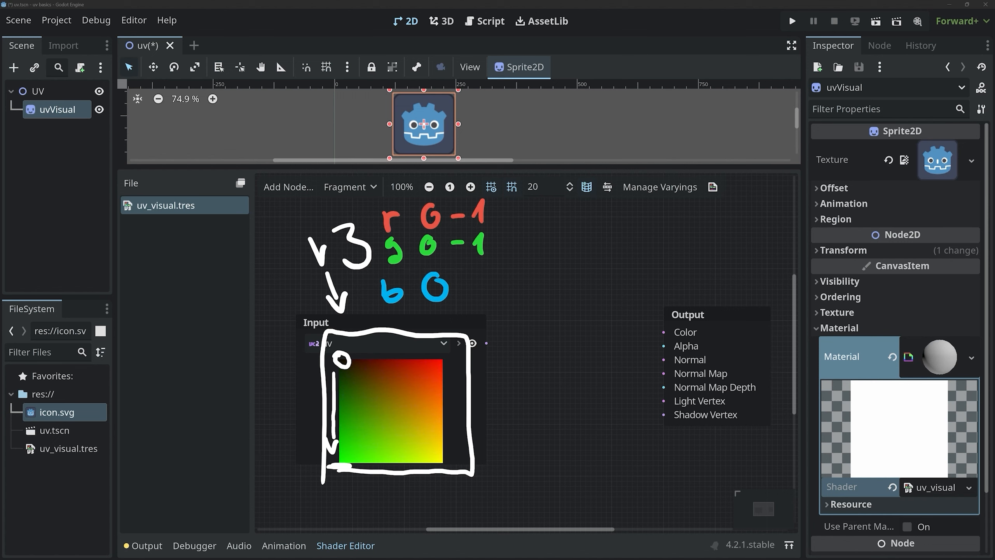
pyautogui.hotkey('ctrl', 'z')
pyautogui.hotkey('ctrl', 'z')
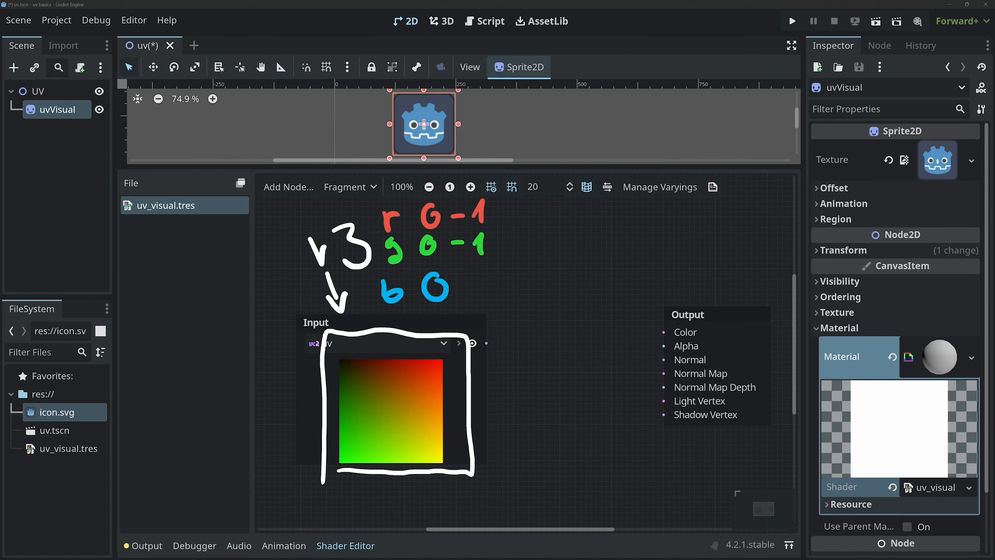
pyautogui.hotkey('ctrl', 'z')
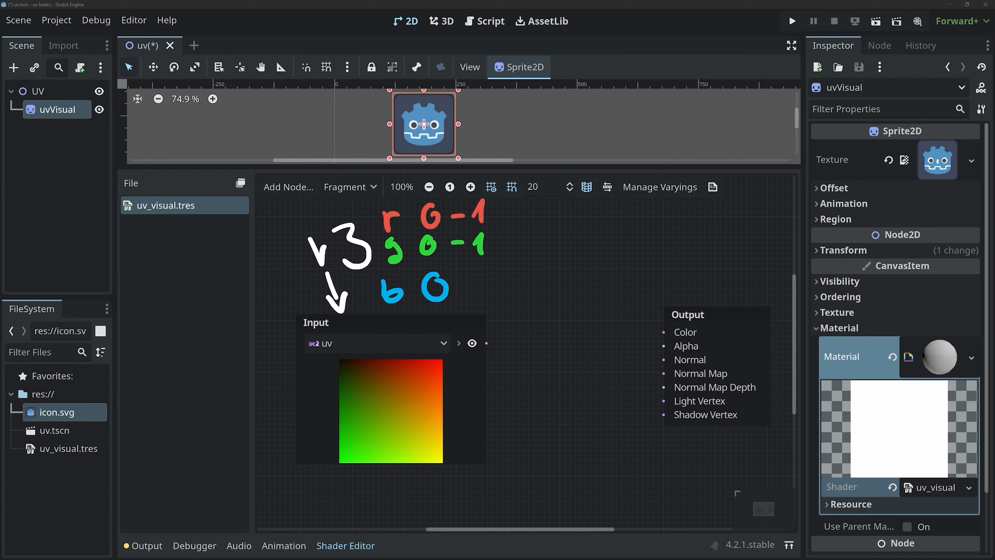
pyautogui.hotkey('ctrl', 'z')
# Expand the uv Input node's output into its separate red and green channel ports.
pyautogui.click(458, 343)
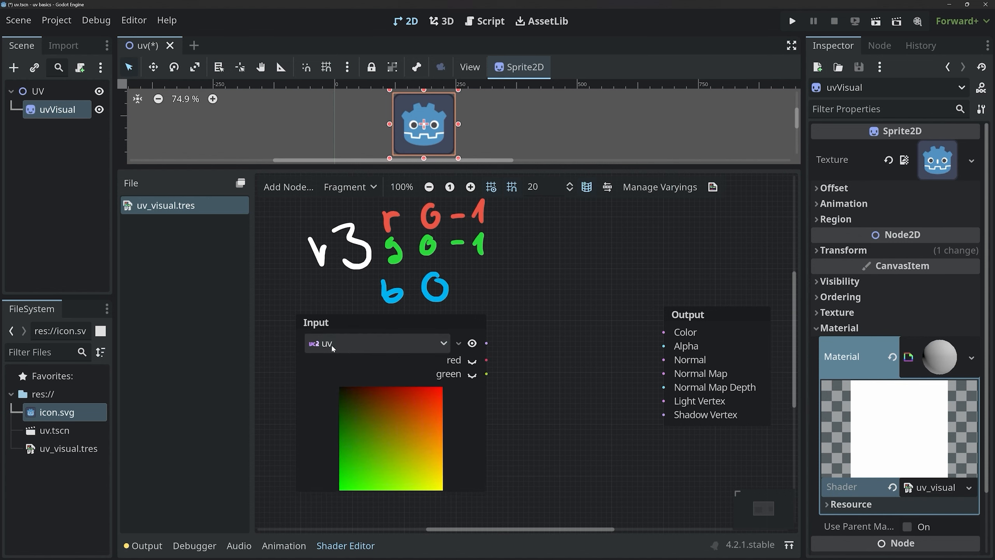
# Preview the Input node's red channel, its green channel and the combined uv output in turn.
pyautogui.click(472, 360)
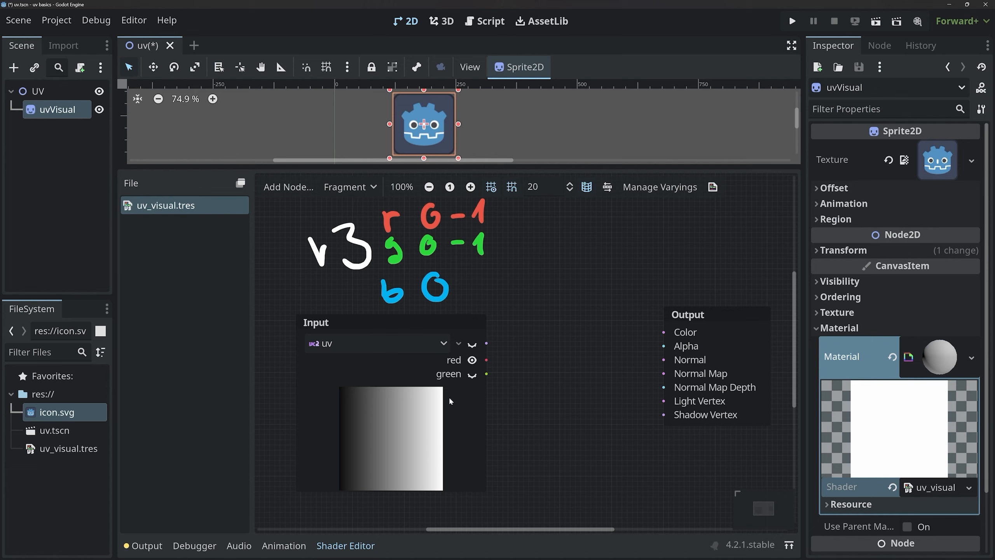
pyautogui.click(471, 374)
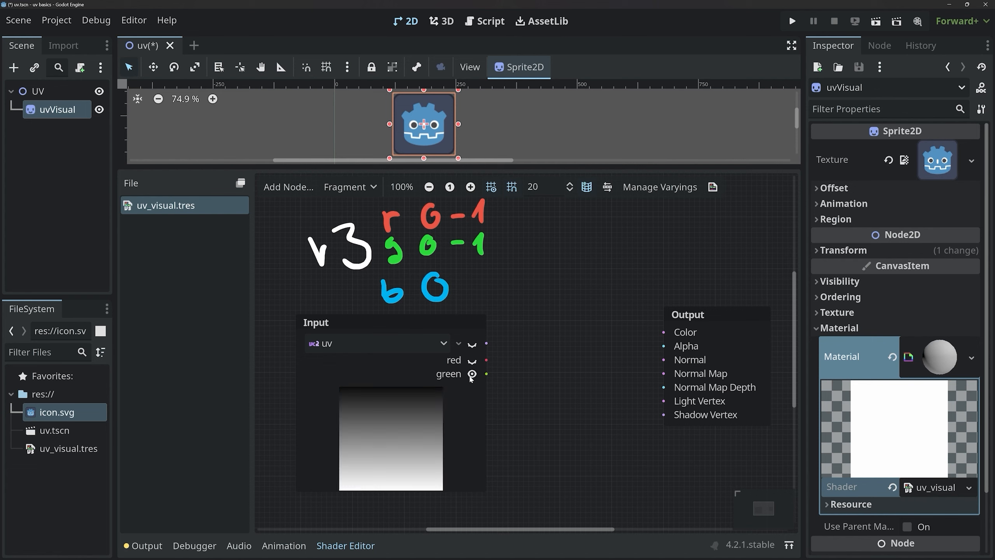
pyautogui.click(472, 344)
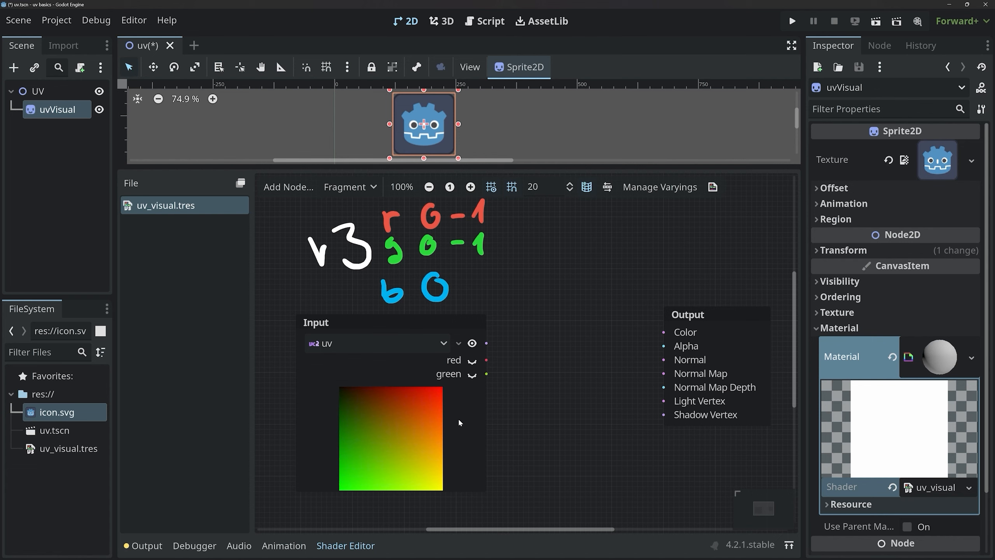
# Connect the Input node's combined uv output to the Color port of the Output node.
pyautogui.moveTo(486, 344); pyautogui.dragTo(524, 314)
pyautogui.click(486, 343)
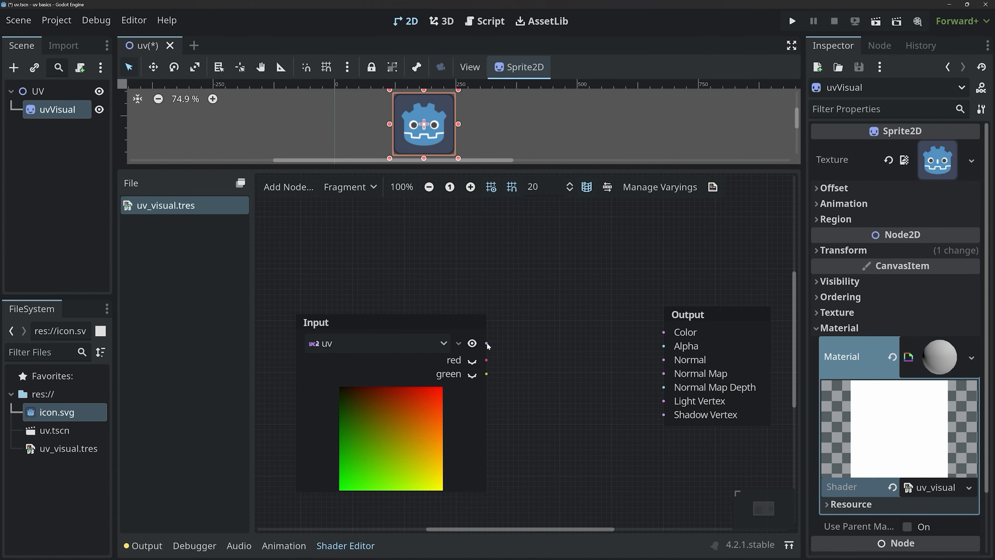
pyautogui.moveTo(487, 343); pyautogui.dragTo(662, 336)
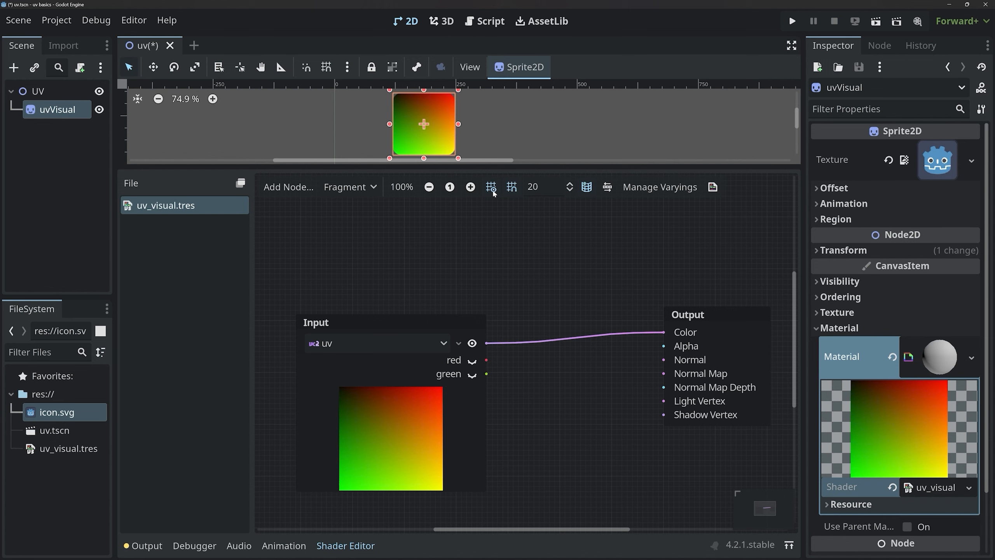
# Enlarge the 2D viewport above the shader editor and move the uv Input node higher in the graph.
pyautogui.scroll(1, 451, 136)
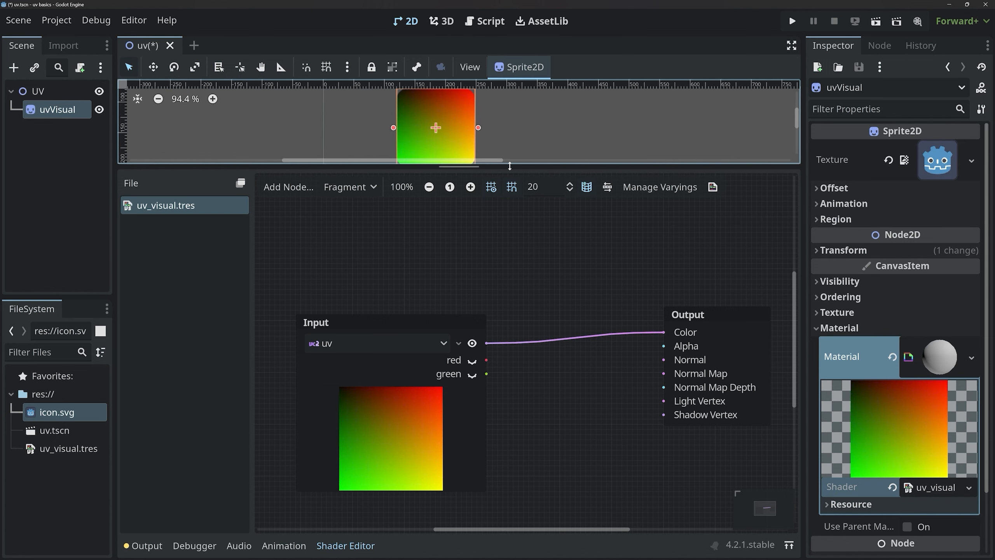
pyautogui.moveTo(509, 166); pyautogui.dragTo(510, 220)
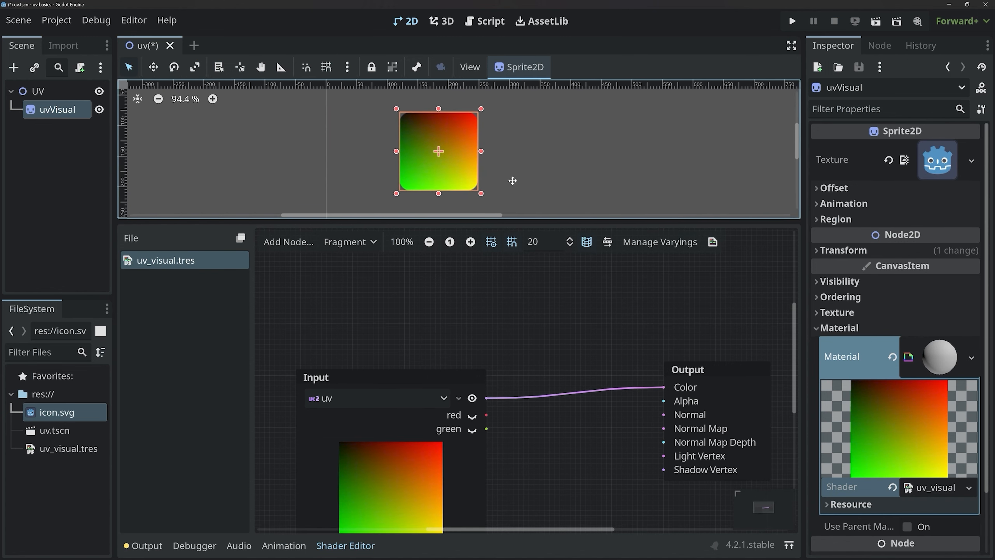
pyautogui.moveTo(439, 384); pyautogui.dragTo(445, 348)
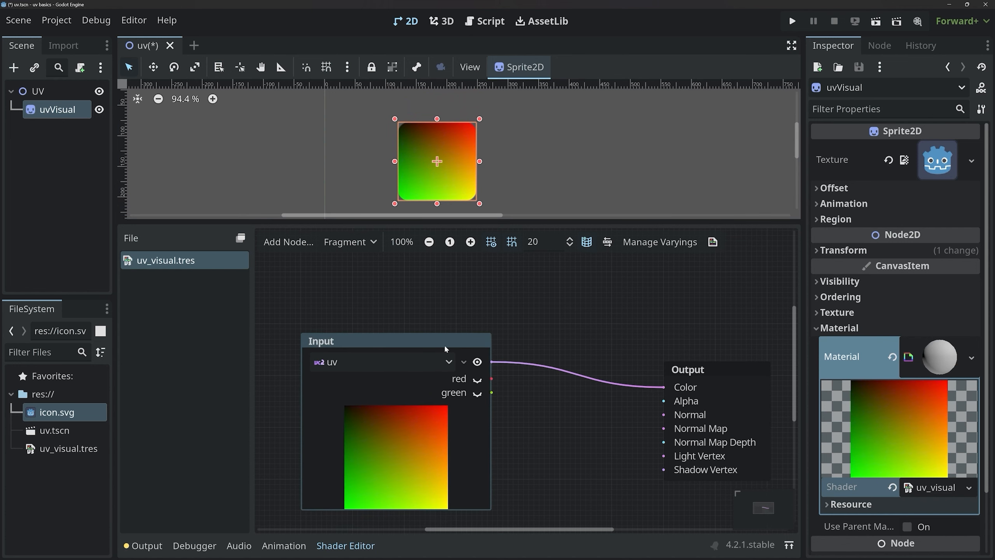
pyautogui.moveTo(577, 356); pyautogui.dragTo(560, 337, button='middle')
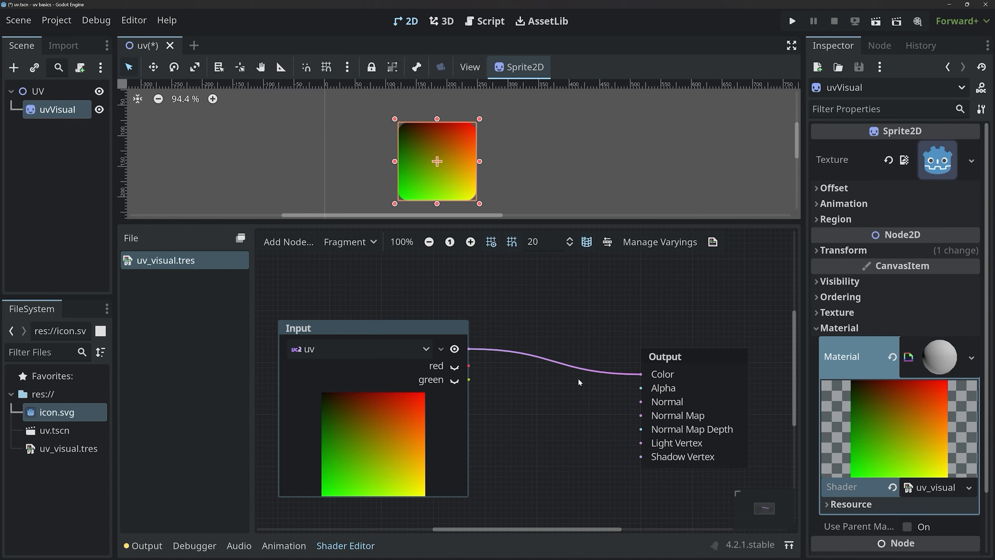
# Replace the Color connection with a link from the previewed red channel to Alpha, and view the deselected sprite in an enlarged viewport.
pyautogui.click(455, 366)
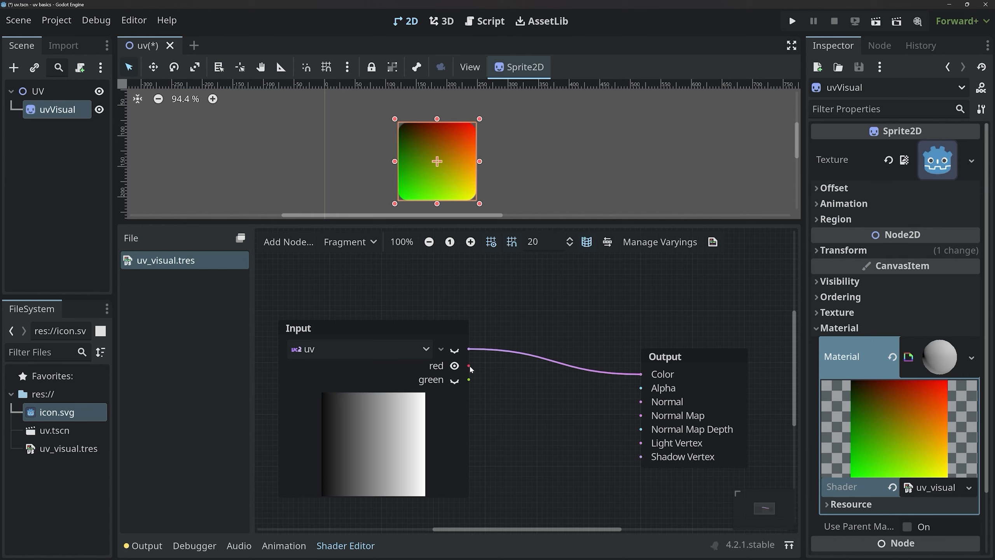
pyautogui.moveTo(468, 366); pyautogui.dragTo(577, 375)
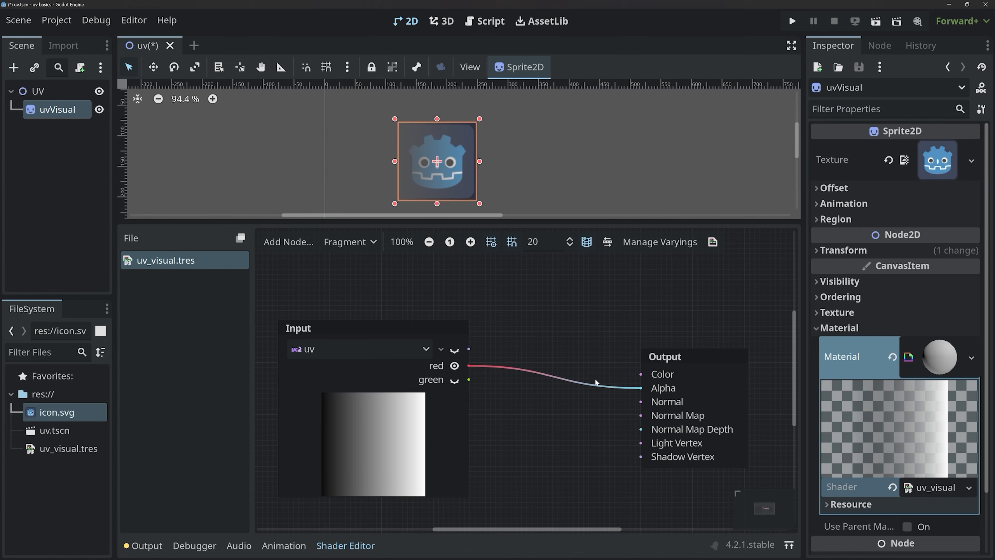
pyautogui.scroll(4, 441, 113)
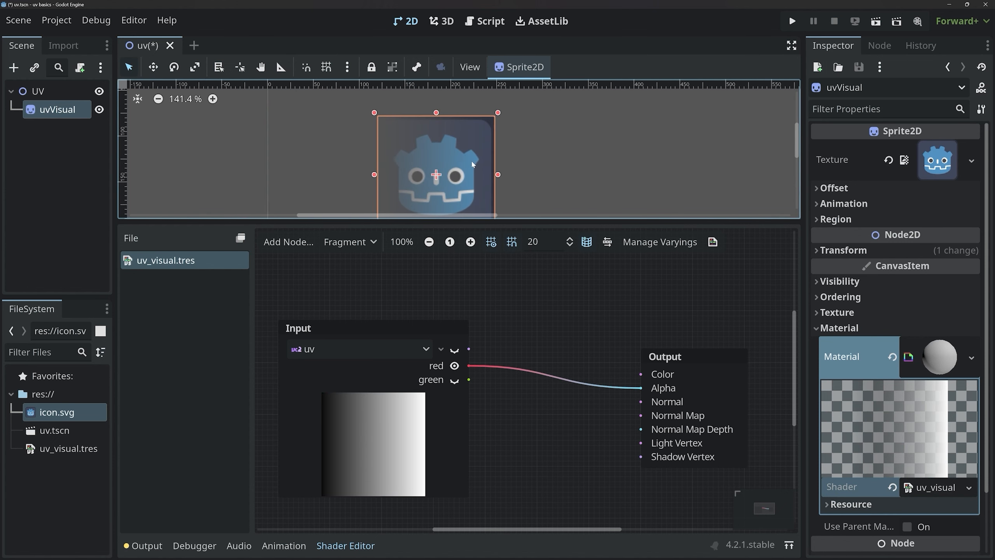
pyautogui.moveTo(460, 222); pyautogui.dragTo(459, 249)
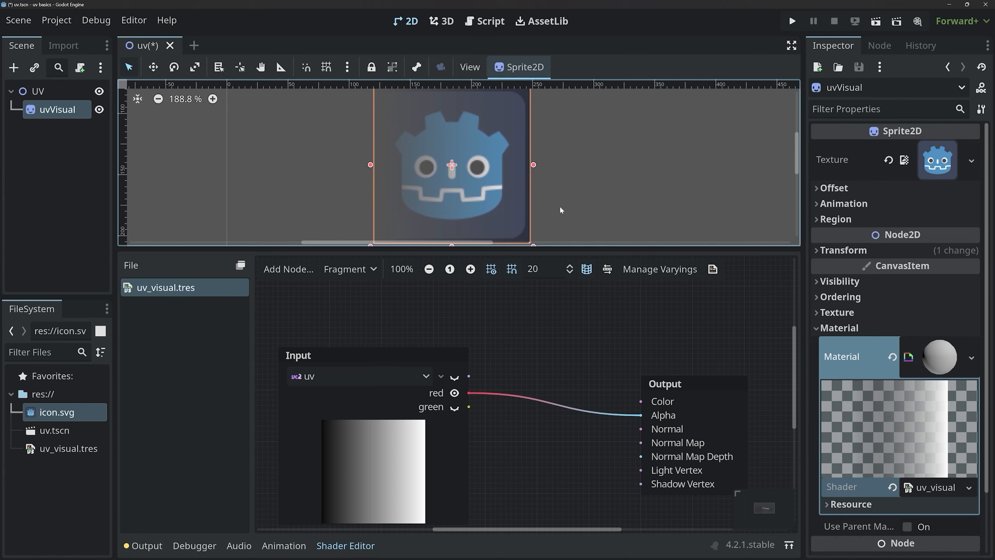
pyautogui.click(561, 209)
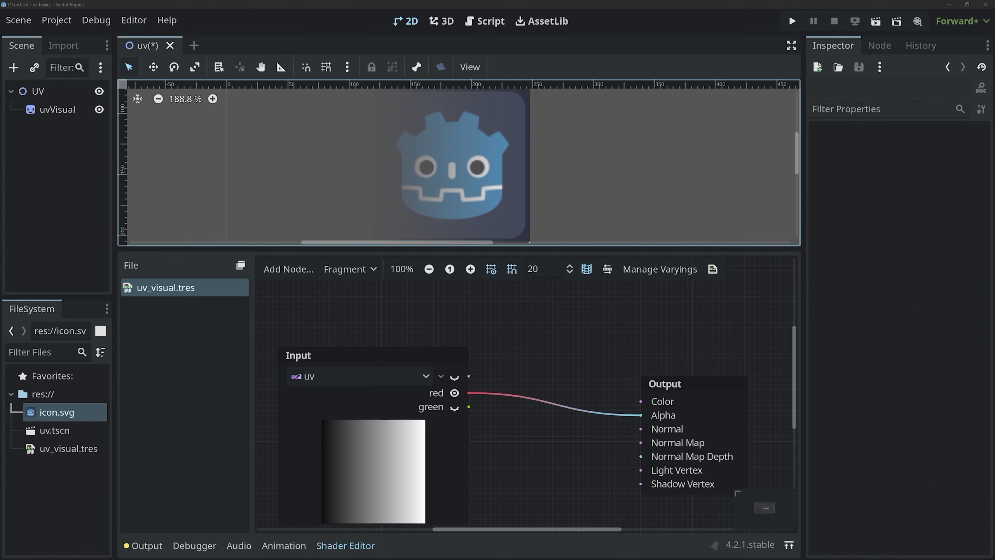
pyautogui.moveTo(371, 77)
pyautogui.mouseDown()
pyautogui.moveTo(390, 267)
pyautogui.moveTo(535, 264)
pyautogui.moveTo(542, 137)
pyautogui.moveTo(510, 67)
pyautogui.moveTo(379, 80)
pyautogui.mouseUp()
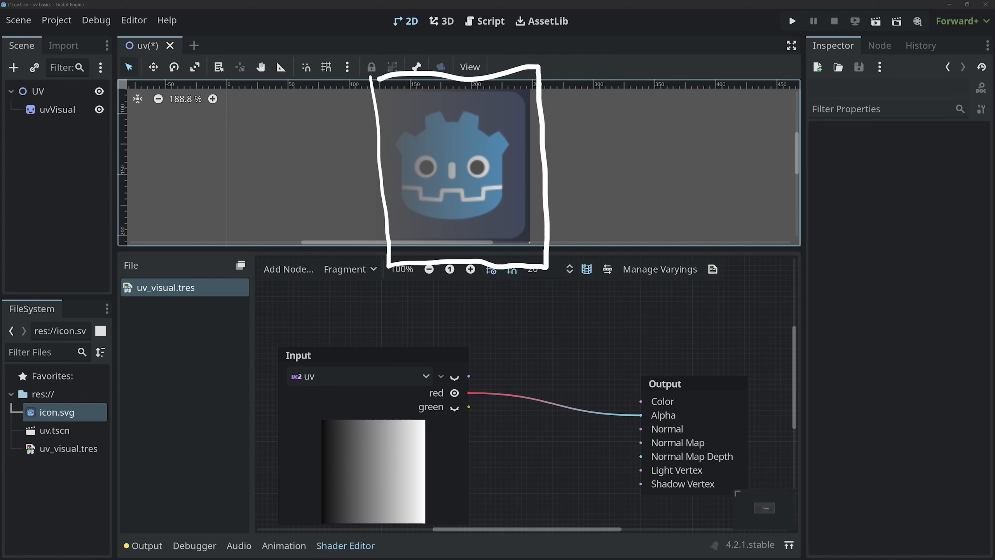
pyautogui.moveTo(288, 387); pyautogui.dragTo(334, 387)
pyautogui.moveTo(424, 401); pyautogui.dragTo(471, 399)
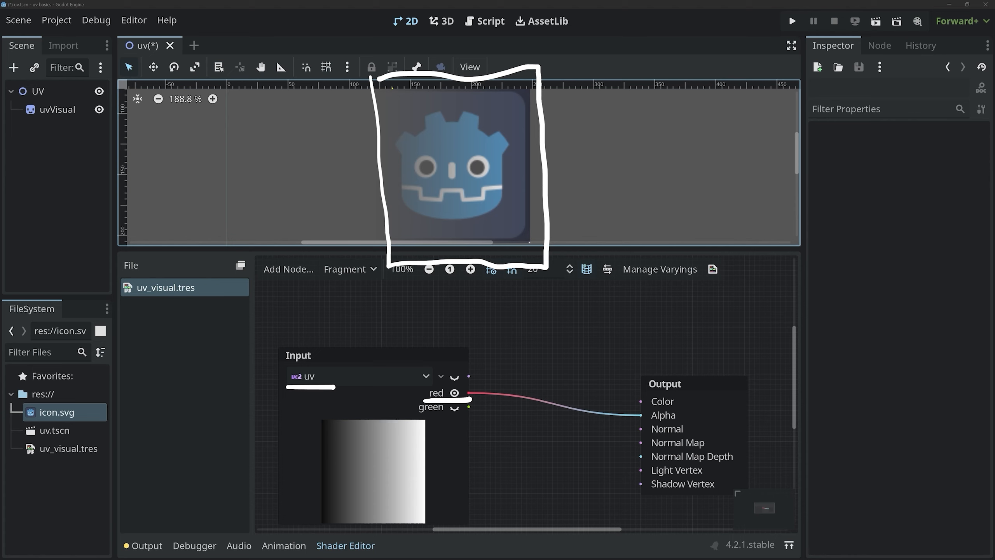
pyautogui.moveTo(392, 87)
pyautogui.mouseDown()
pyautogui.moveTo(399, 243)
pyautogui.moveTo(396, 84)
pyautogui.mouseUp()
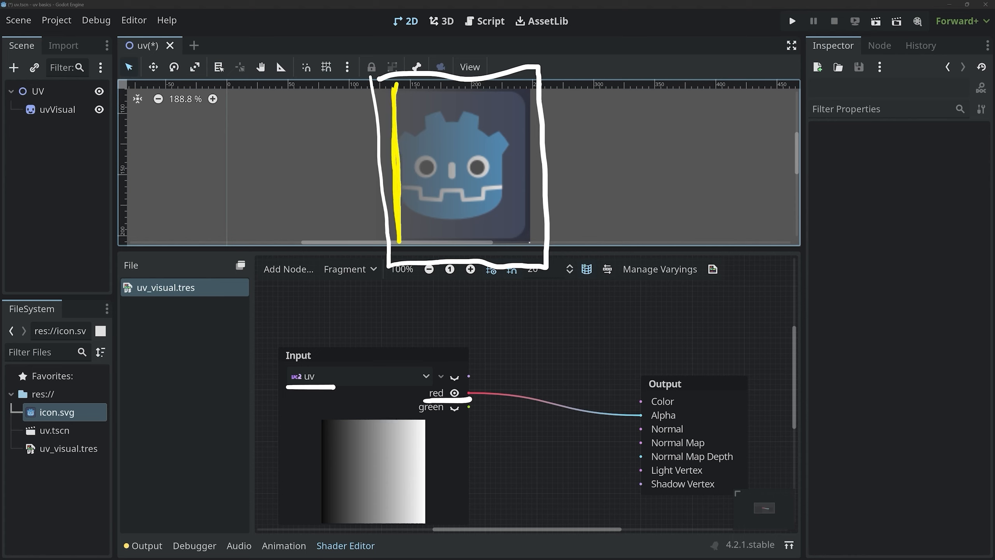
pyautogui.moveTo(392, 38)
pyautogui.mouseDown()
pyautogui.moveTo(383, 55)
pyautogui.moveTo(399, 43)
pyautogui.moveTo(393, 37)
pyautogui.moveTo(419, 44)
pyautogui.moveTo(624, 185)
pyautogui.moveTo(662, 396)
pyautogui.moveTo(650, 394)
pyautogui.moveTo(665, 391)
pyautogui.mouseUp()
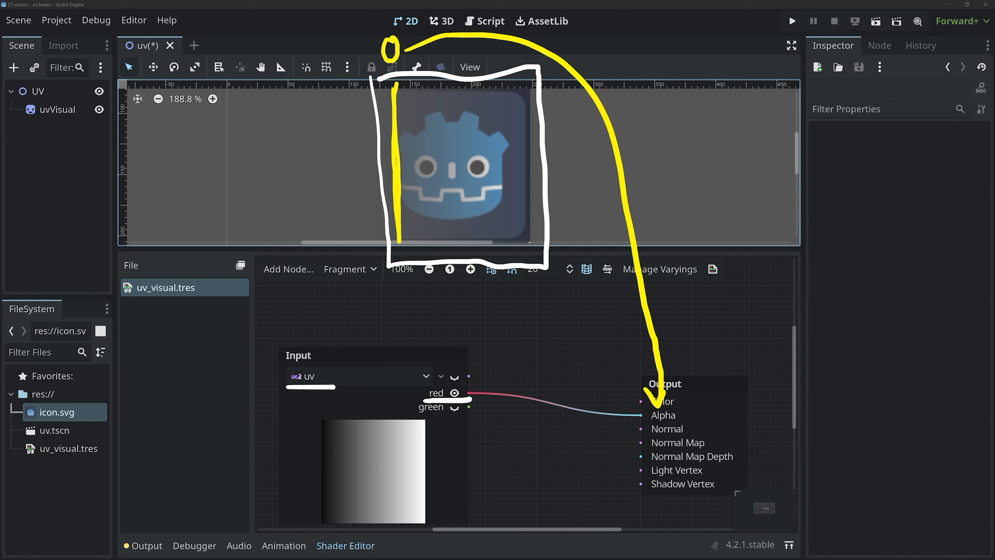
pyautogui.moveTo(417, 145)
pyautogui.mouseDown()
pyautogui.moveTo(515, 142)
pyautogui.moveTo(513, 160)
pyautogui.mouseUp()
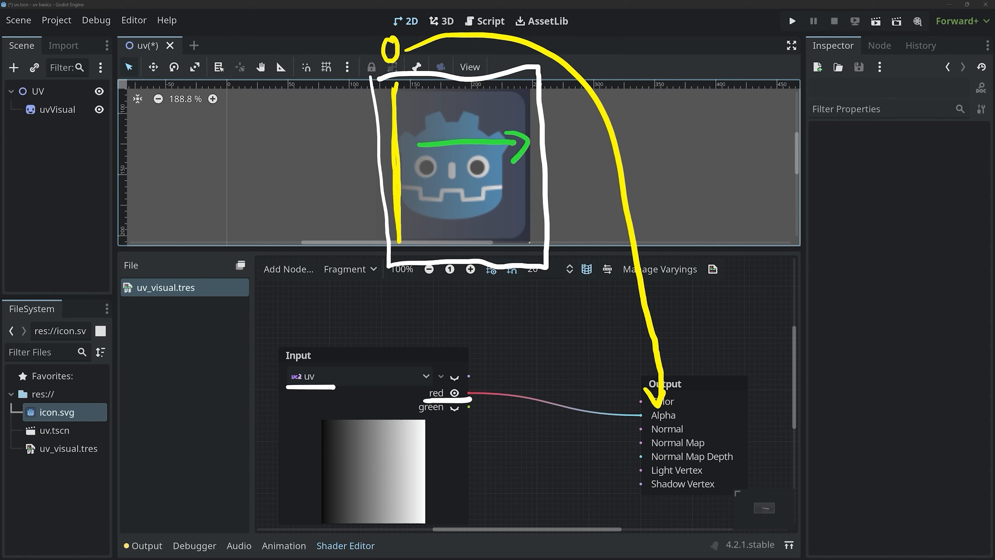
pyautogui.moveTo(528, 75); pyautogui.dragTo(532, 259)
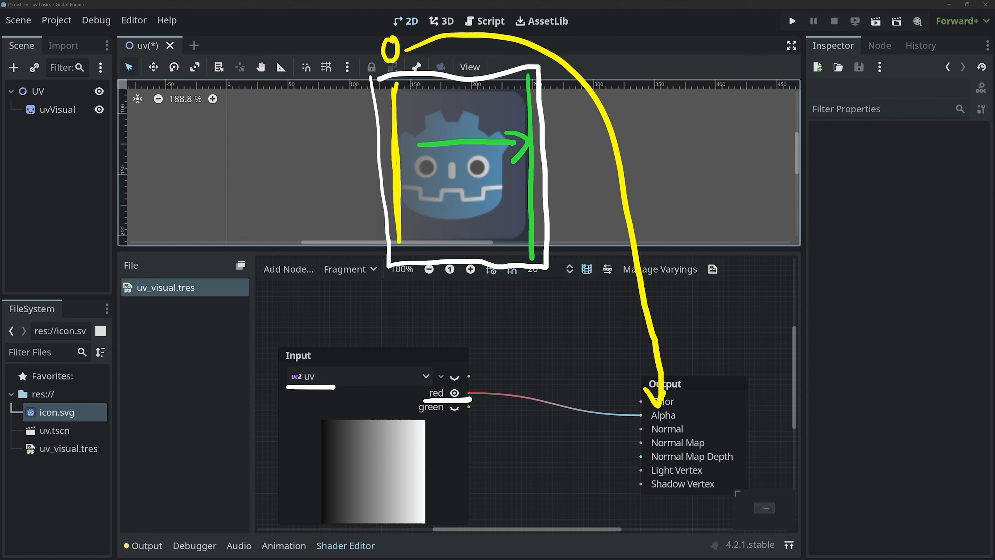
pyautogui.press('Escape')
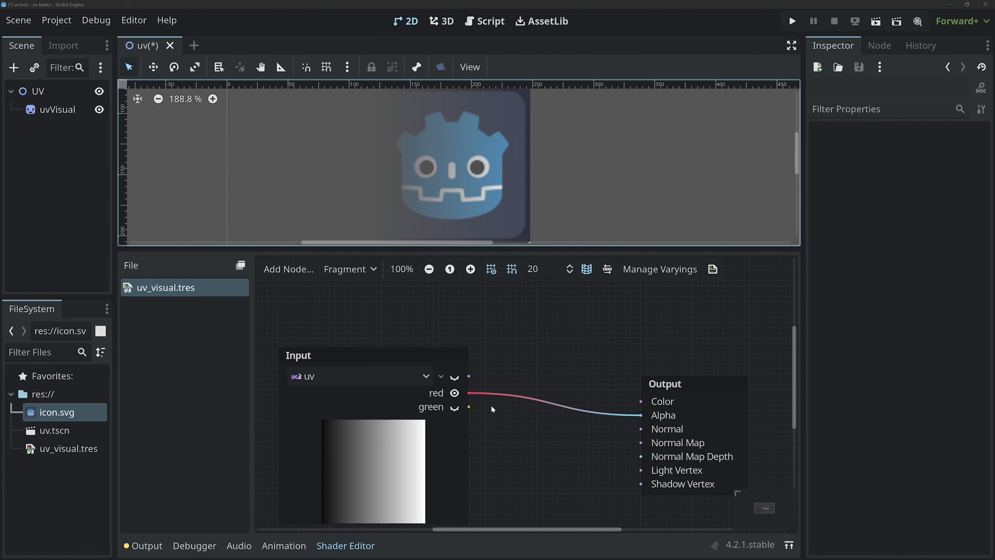
# Connect the green channel to Alpha in place of red and show the green channel's preview.
pyautogui.moveTo(469, 407); pyautogui.dragTo(641, 415)
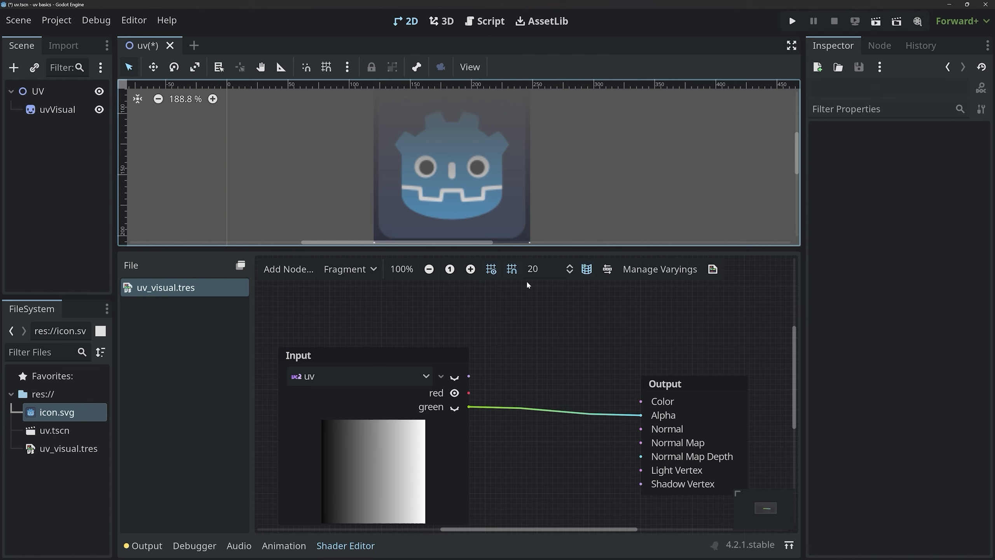
pyautogui.click(455, 408)
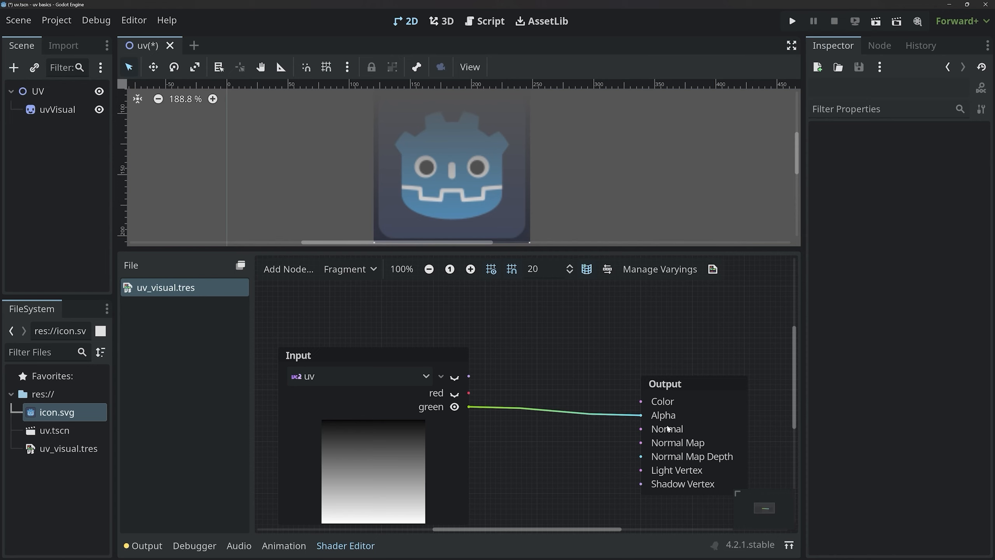
# Spread the Input and Output nodes apart and add a scalar Step node between them.
pyautogui.moveTo(666, 388); pyautogui.dragTo(728, 385)
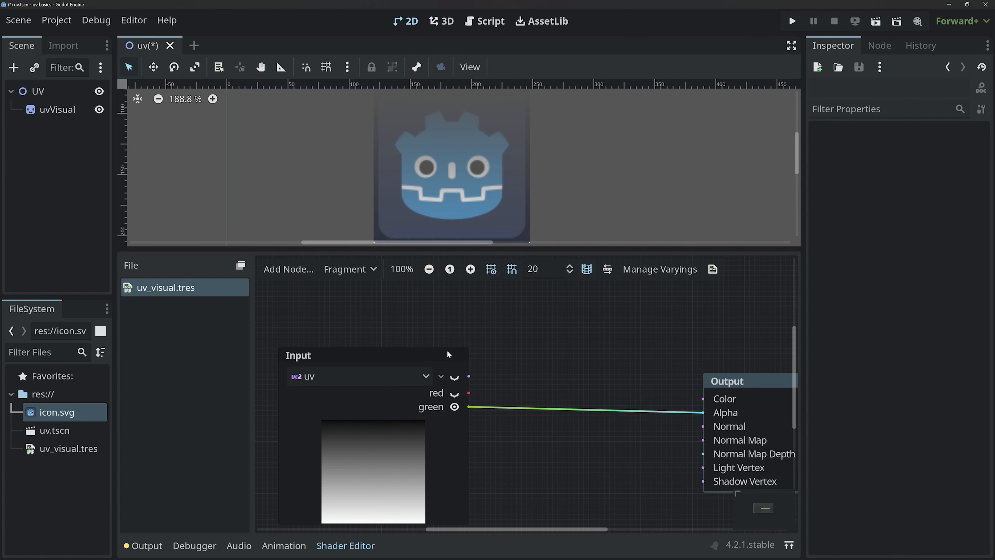
pyautogui.moveTo(427, 355); pyautogui.dragTo(367, 355)
pyautogui.scroll(-2, 432, 378)
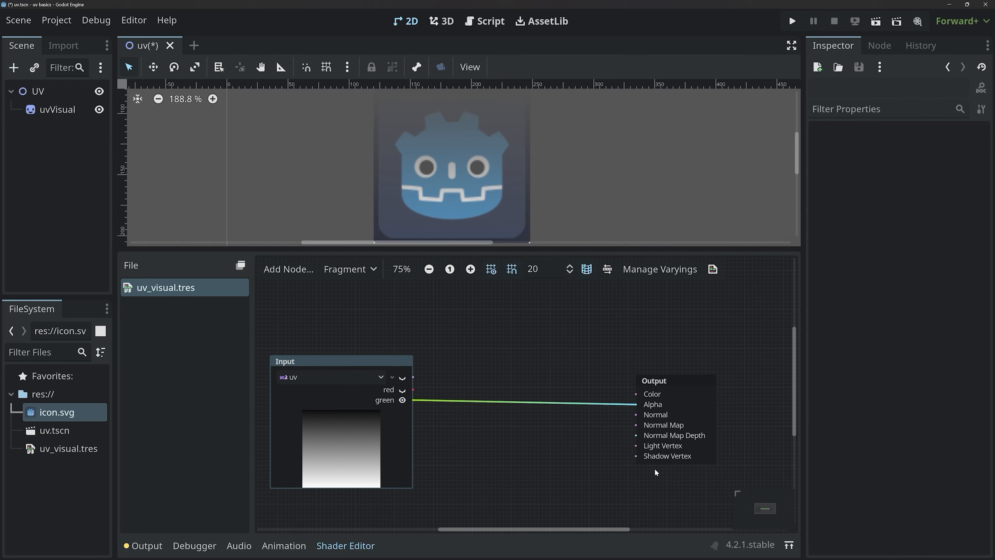
pyautogui.rightClick(481, 348)
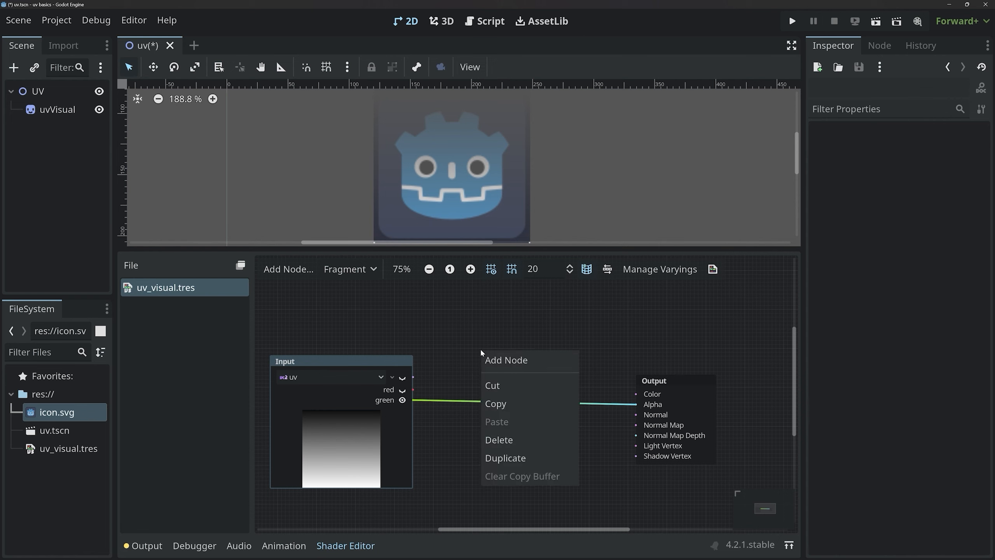
pyautogui.click(498, 356)
pyautogui.write('step')
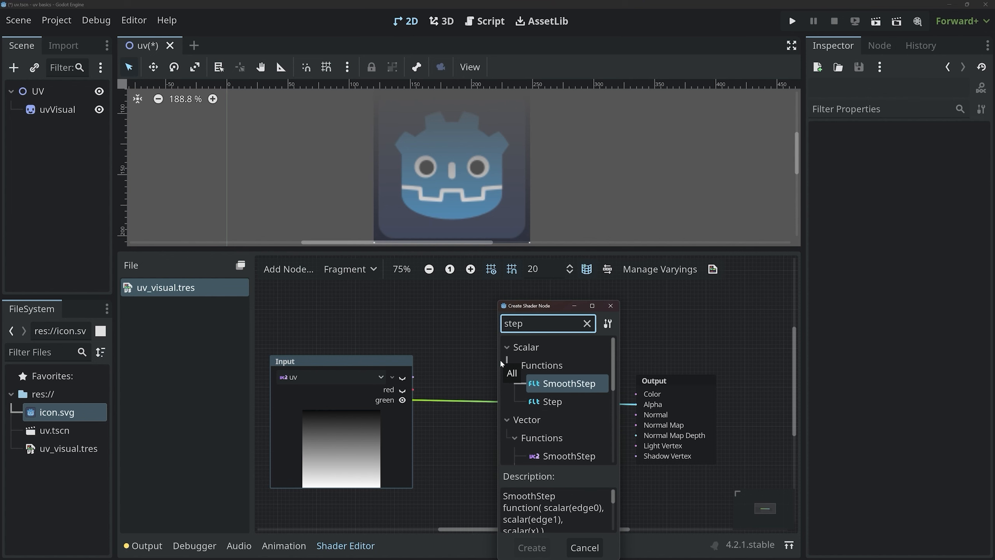
pyautogui.press('Down')
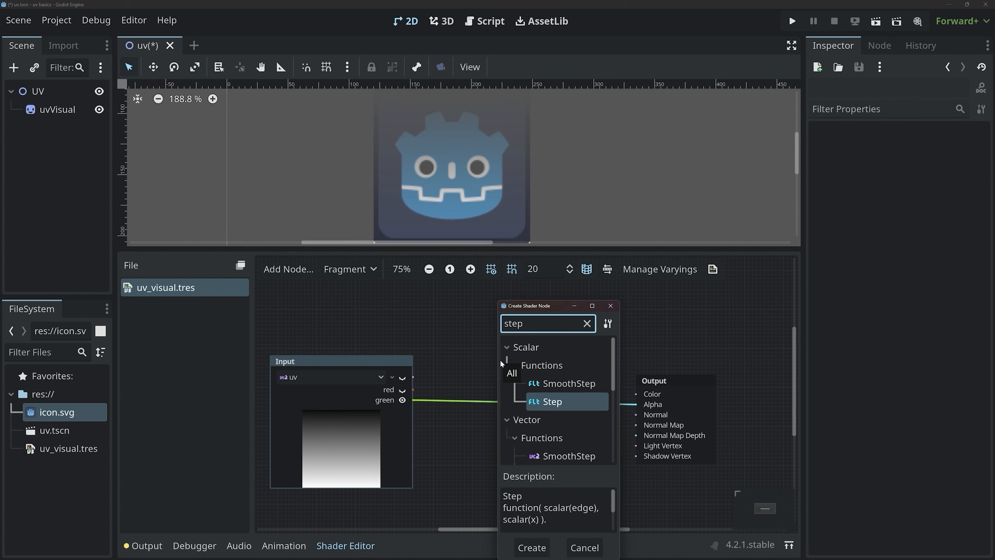
pyautogui.press('Return')
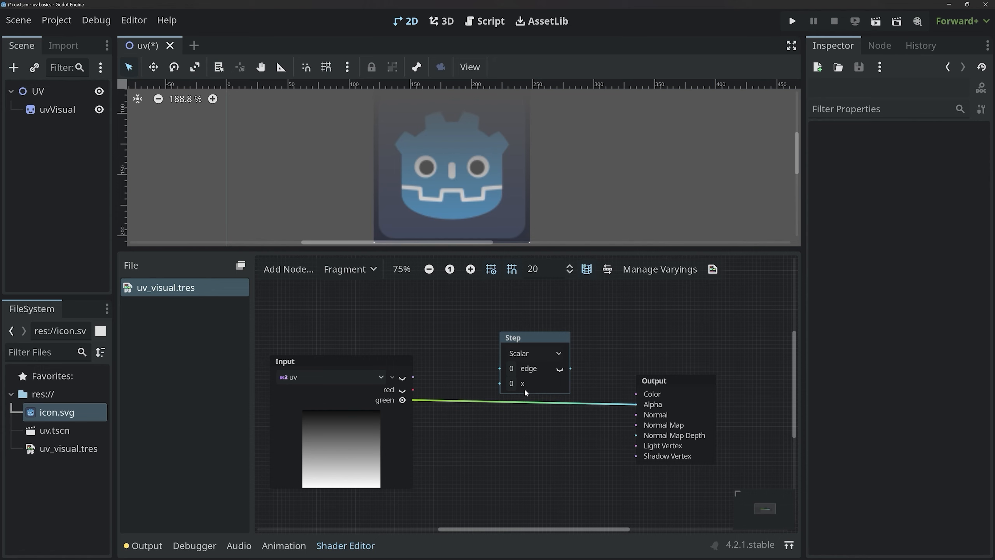
# Route the green channel through the Step node's x input into Alpha, with the edge set to 0.25.
pyautogui.moveTo(634, 407); pyautogui.dragTo(503, 386)
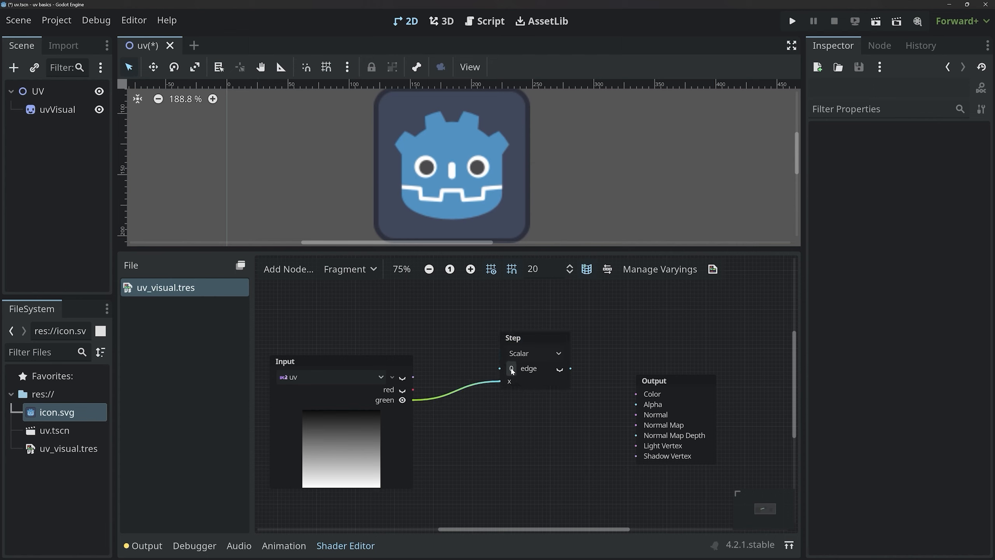
pyautogui.click(512, 369)
pyautogui.click(529, 392)
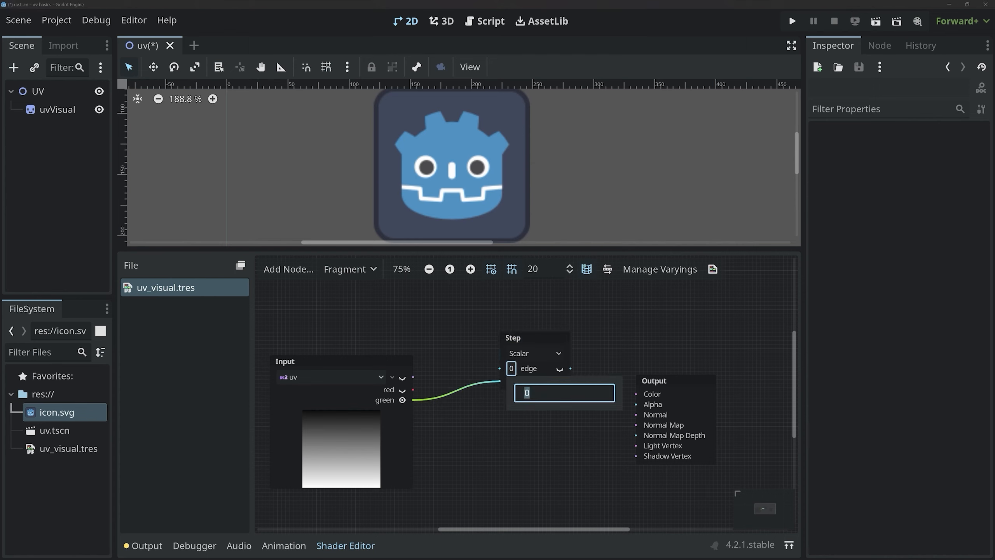
pyautogui.write('0.25')
pyautogui.press('Return')
pyautogui.moveTo(591, 375); pyautogui.dragTo(637, 404)
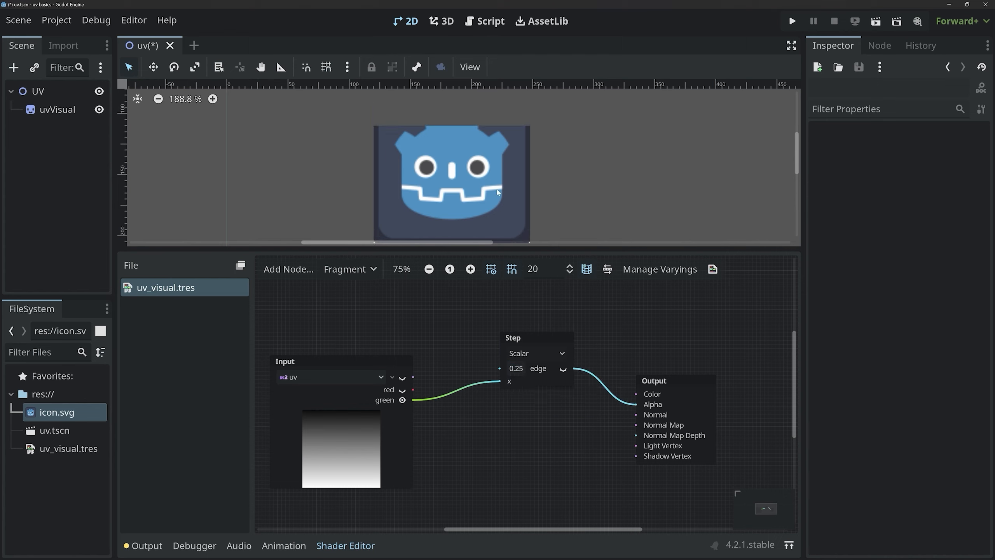
# Bring the whole cut-off sprite into view and show the Step node's output preview.
pyautogui.scroll(-5, 508, 204)
pyautogui.moveTo(572, 209); pyautogui.dragTo(567, 197, button='middle')
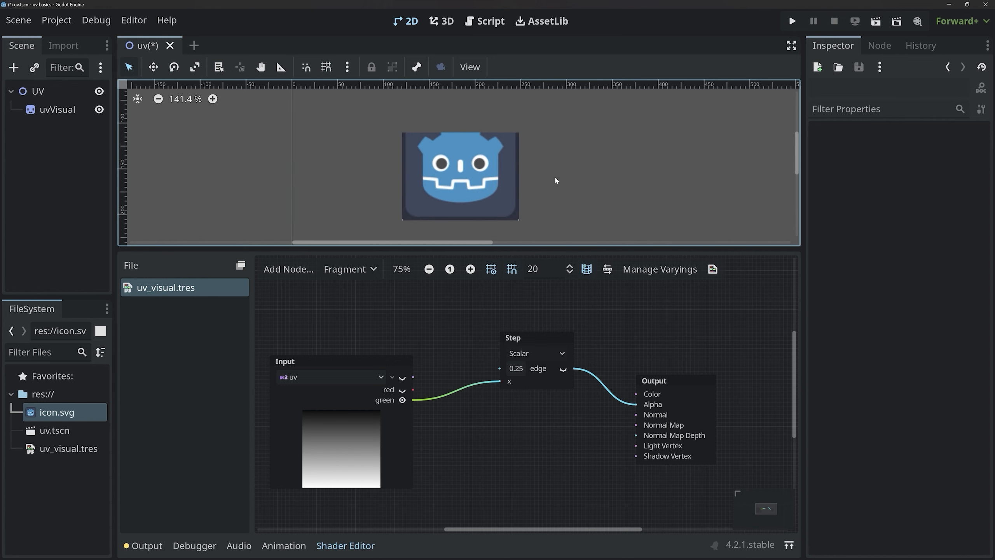
pyautogui.click(563, 371)
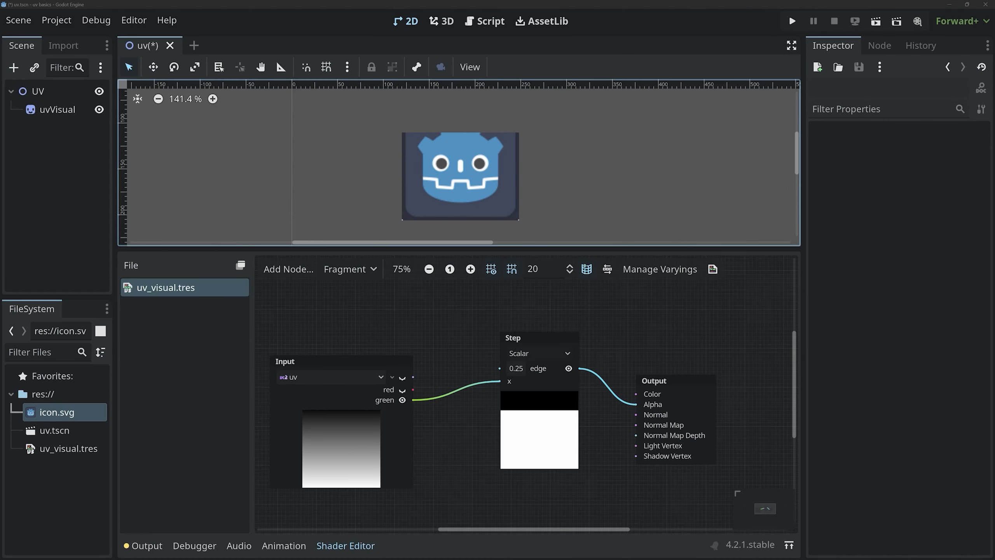
pyautogui.moveTo(293, 411)
pyautogui.mouseDown()
pyautogui.moveTo(296, 476)
pyautogui.moveTo(263, 415)
pyautogui.moveTo(271, 401)
pyautogui.mouseUp()
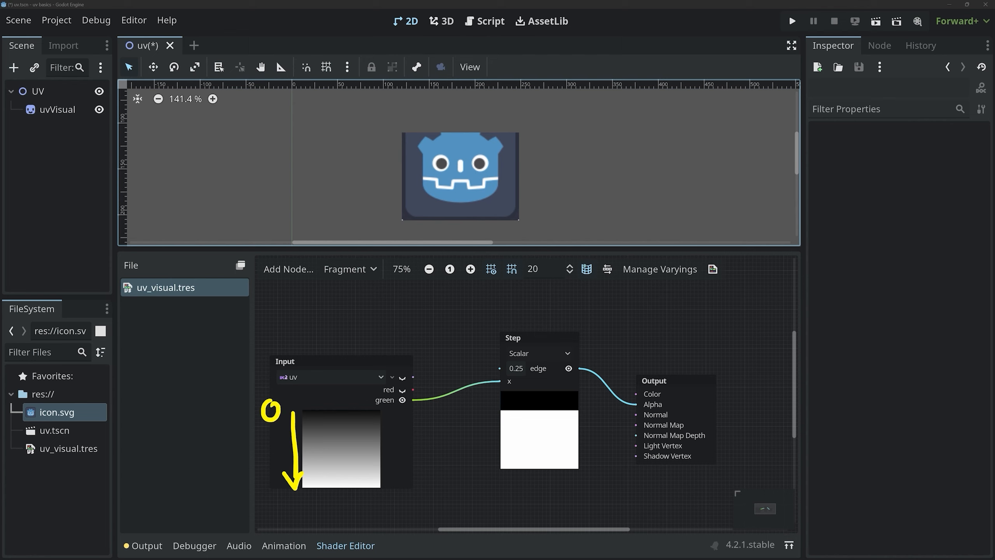
pyautogui.moveTo(266, 487)
pyautogui.mouseDown()
pyautogui.moveTo(272, 478)
pyautogui.moveTo(275, 500)
pyautogui.mouseUp()
pyautogui.moveTo(509, 374)
pyautogui.mouseDown()
pyautogui.moveTo(525, 370)
pyautogui.moveTo(501, 403)
pyautogui.mouseUp()
pyautogui.moveTo(502, 408)
pyautogui.mouseDown()
pyautogui.moveTo(525, 392)
pyautogui.moveTo(556, 392)
pyautogui.moveTo(559, 404)
pyautogui.mouseUp()
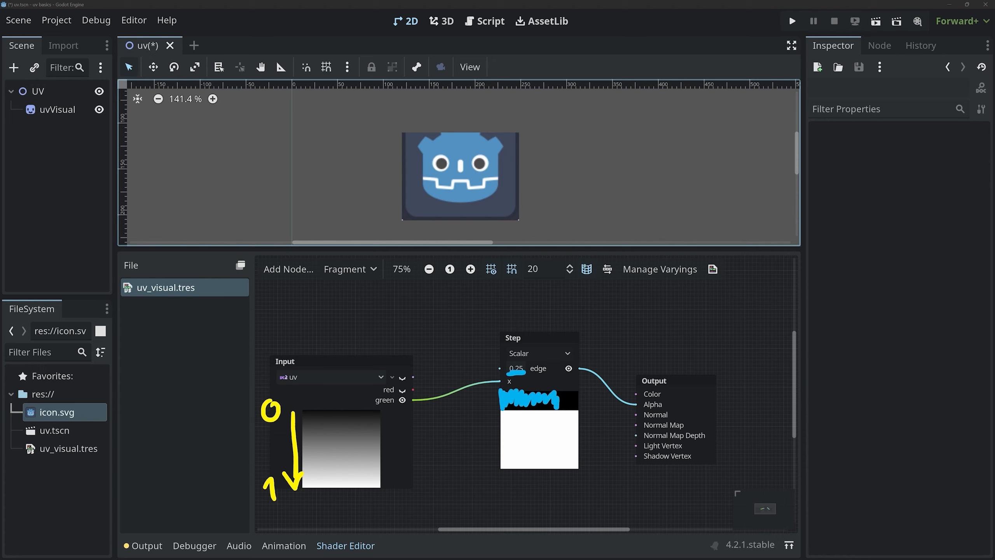
pyautogui.moveTo(495, 412)
pyautogui.mouseDown()
pyautogui.moveTo(498, 463)
pyautogui.moveTo(493, 410)
pyautogui.moveTo(488, 468)
pyautogui.mouseUp()
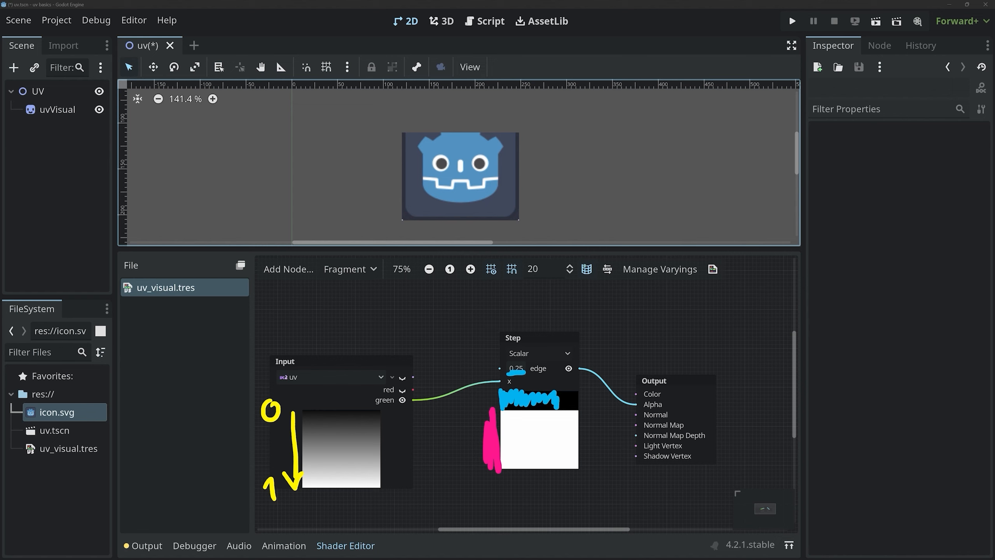
pyautogui.press('Escape')
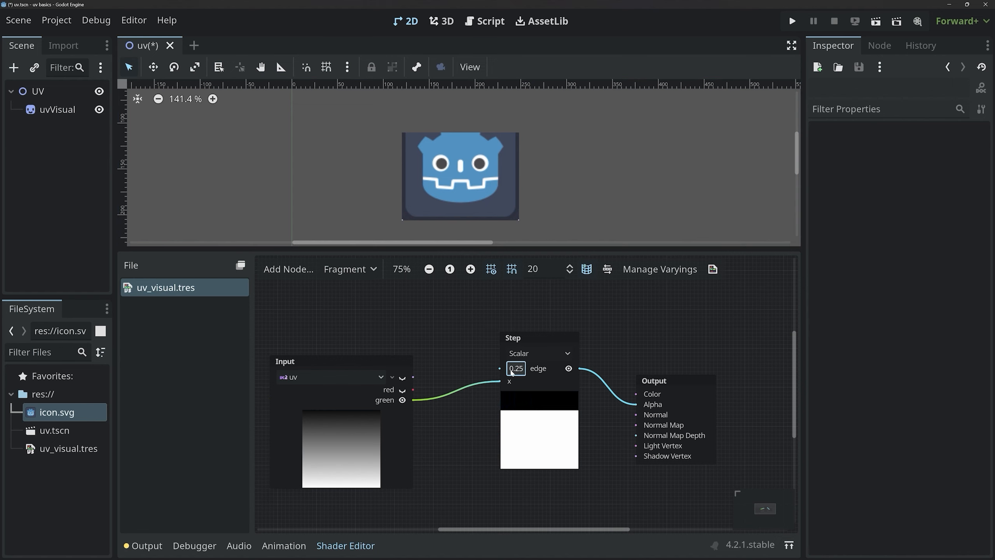
# Set the Step node's edge to 0.5.
pyautogui.click(516, 368)
pyautogui.write('0.5')
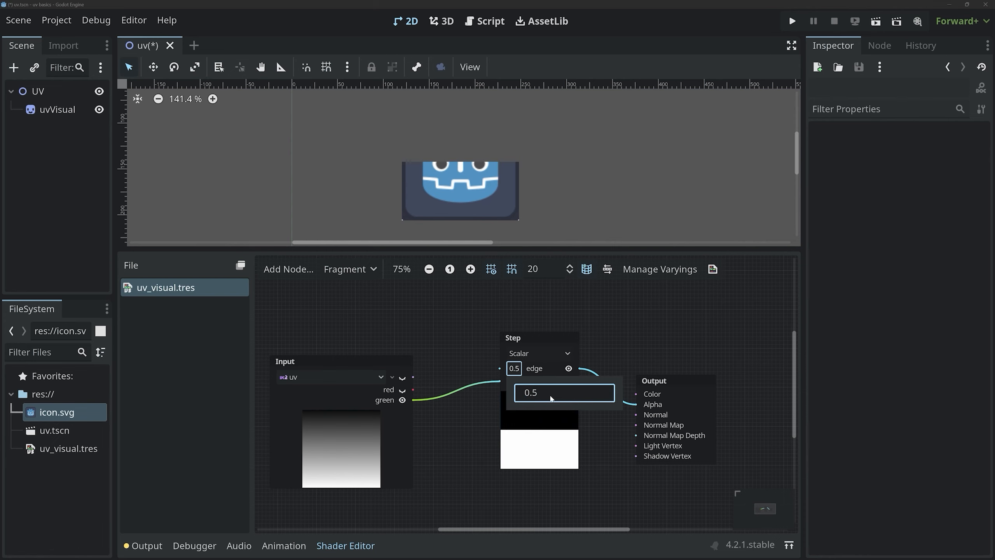
pyautogui.press('Return')
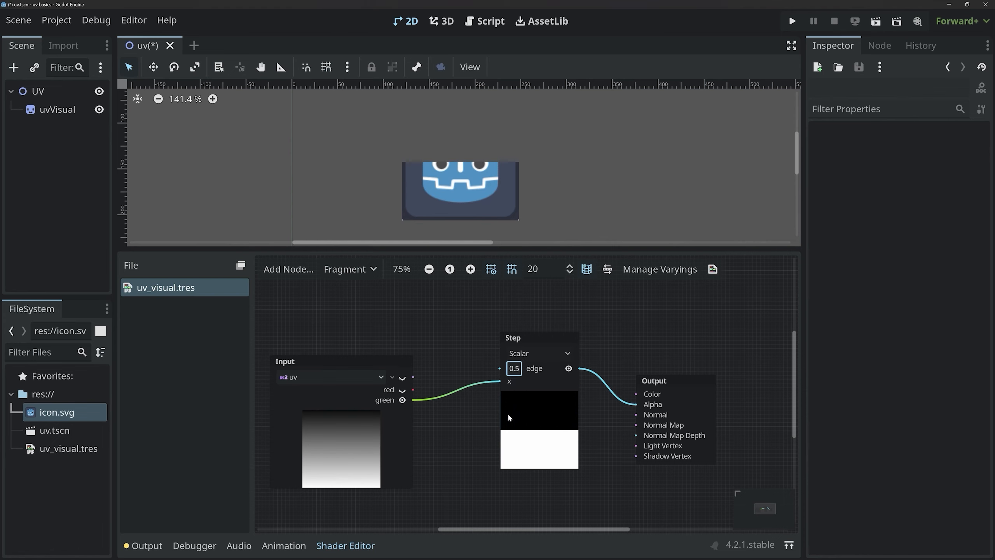
# Add a FloatParameter node to the shader graph and place it above the Input node.
pyautogui.moveTo(473, 345); pyautogui.dragTo(561, 383, button='middle')
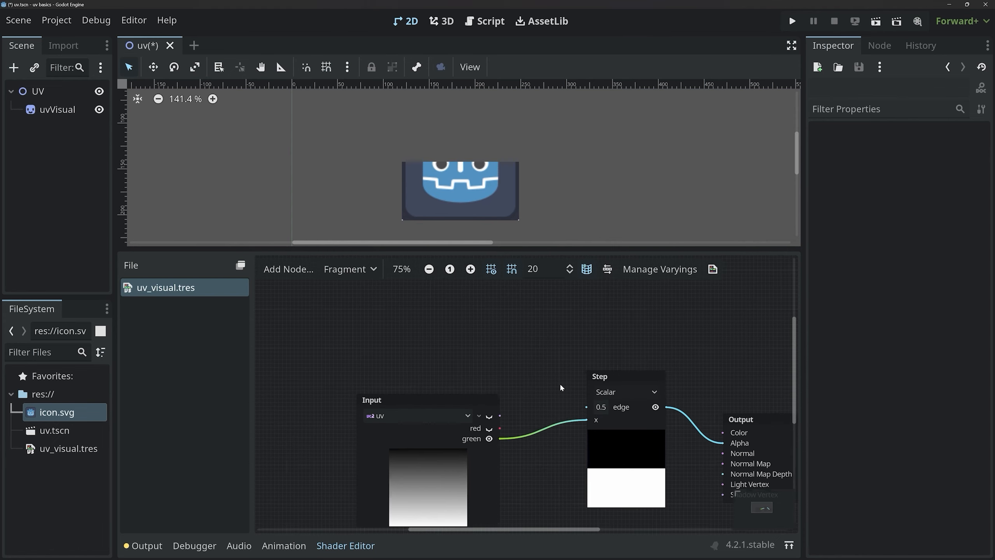
pyautogui.rightClick(402, 333)
pyautogui.write('floatpara')
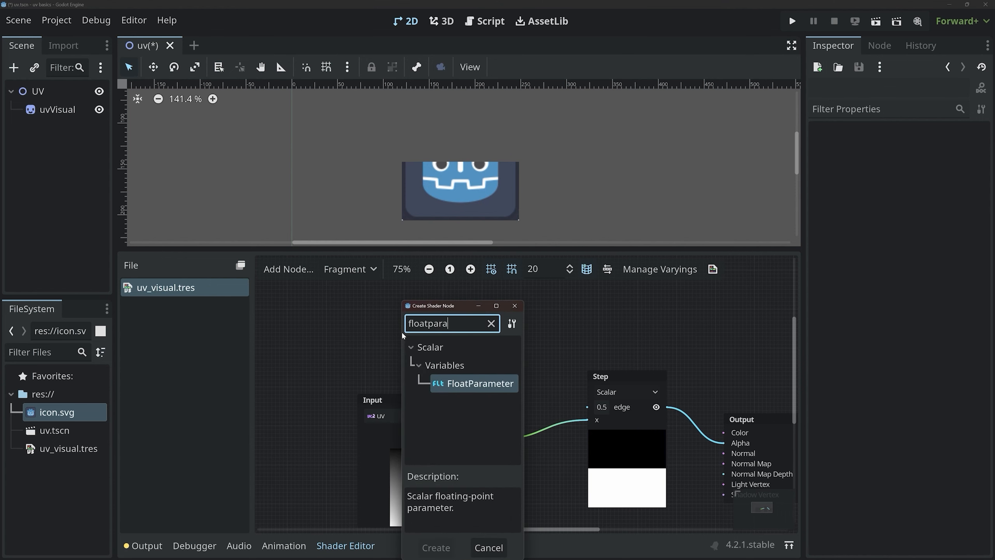
pyautogui.press('Return')
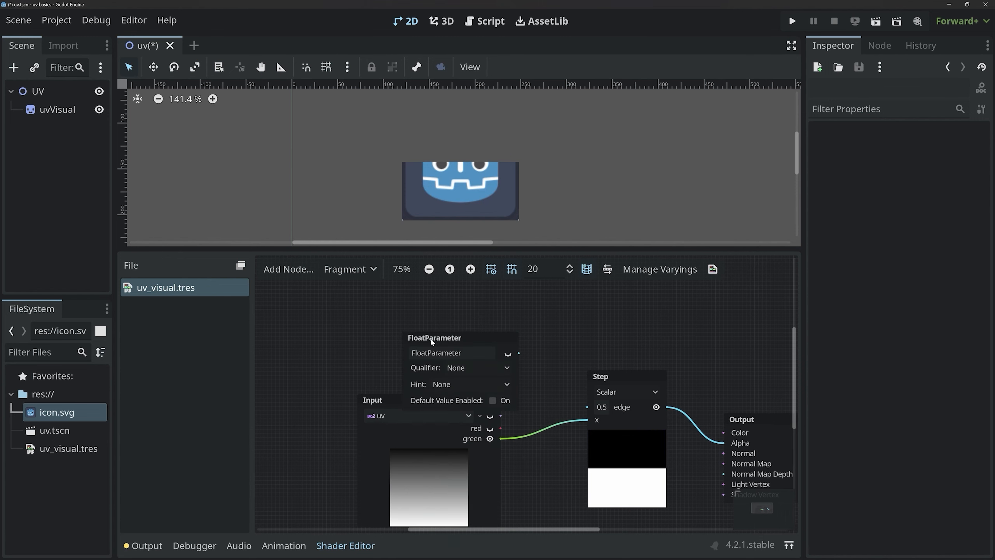
pyautogui.moveTo(433, 342); pyautogui.dragTo(418, 309)
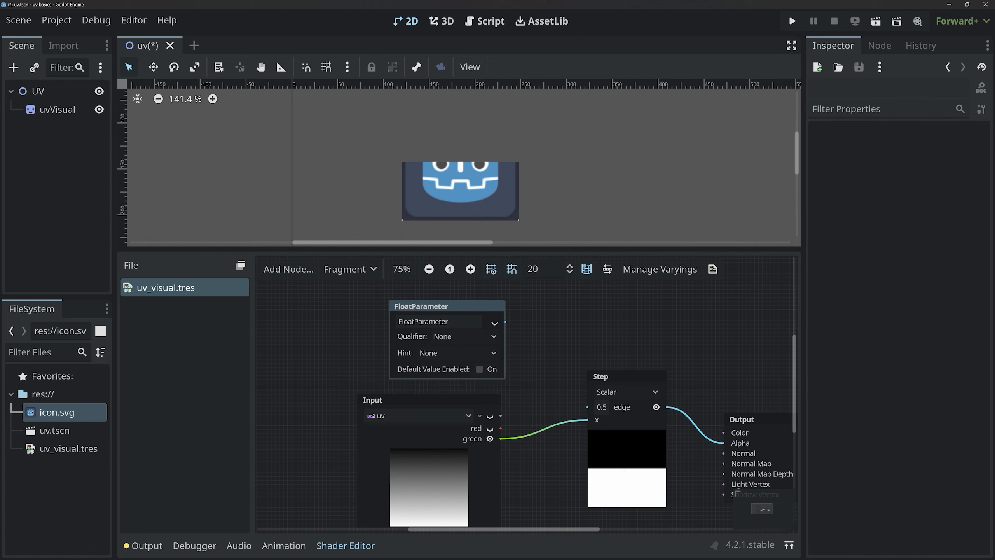
# Name the float parameter slide_progress and connect its output to the Step node's edge input.
pyautogui.doubleClick(423, 321)
pyautogui.write('slide')
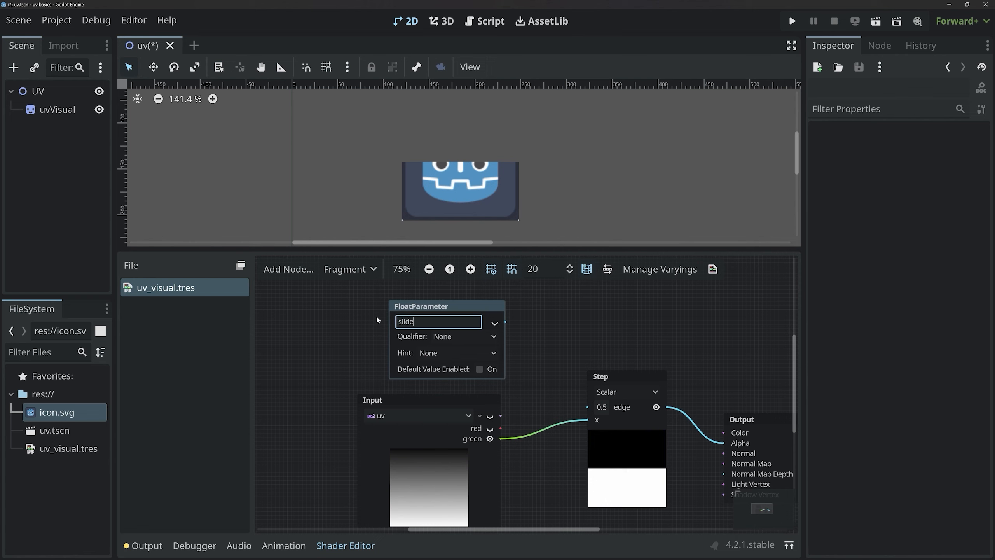
pyautogui.write('_progress')
pyautogui.click(377, 318)
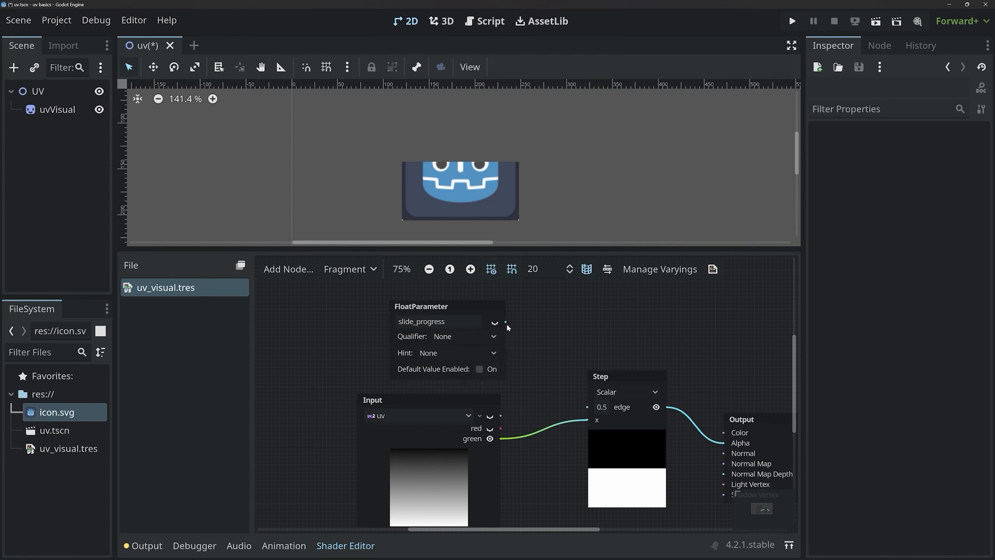
pyautogui.moveTo(505, 321); pyautogui.dragTo(587, 410)
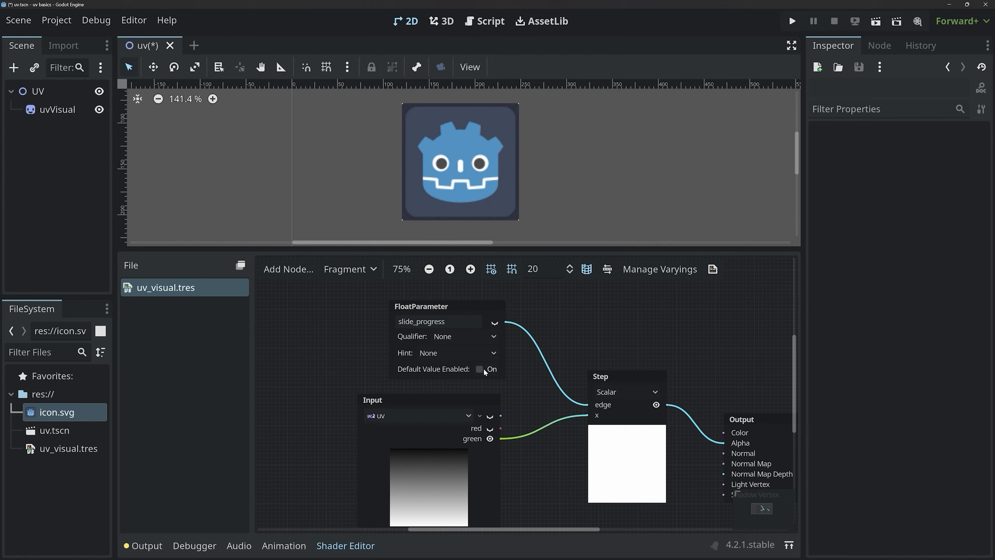
# Enable the default value of the slide_progress parameter and set it to 0.5.
pyautogui.moveTo(448, 311); pyautogui.dragTo(428, 302)
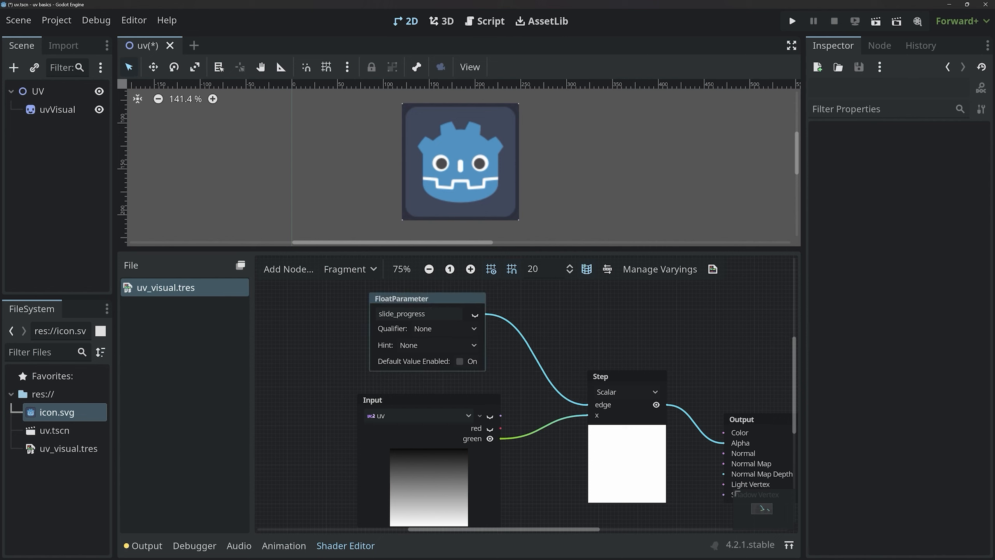
pyautogui.click(459, 361)
pyautogui.click(447, 377)
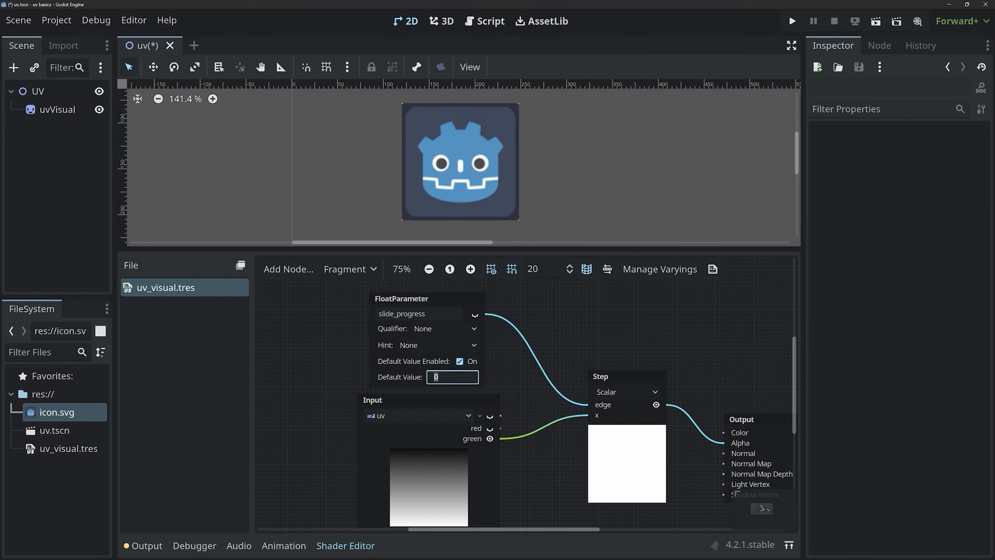
pyautogui.write('0.5')
pyautogui.press('Return')
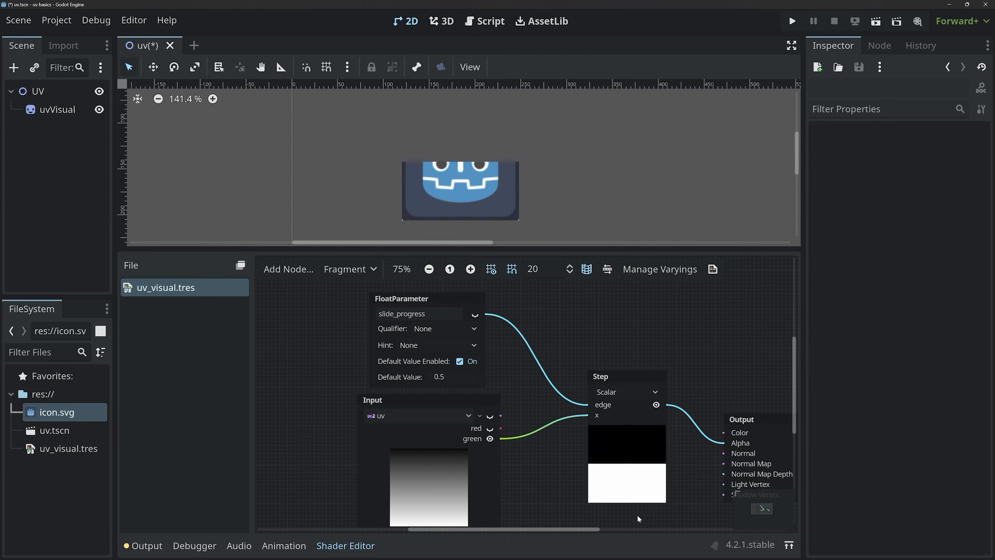
# Give the slide_progress parameter the Range hint and move its node clear of the Input node.
pyautogui.click(421, 346)
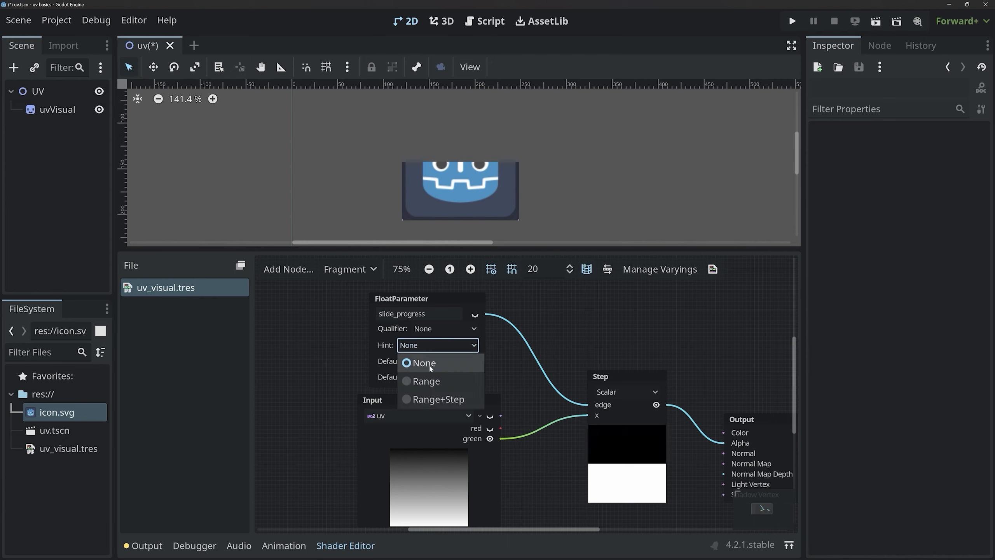
pyautogui.click(418, 383)
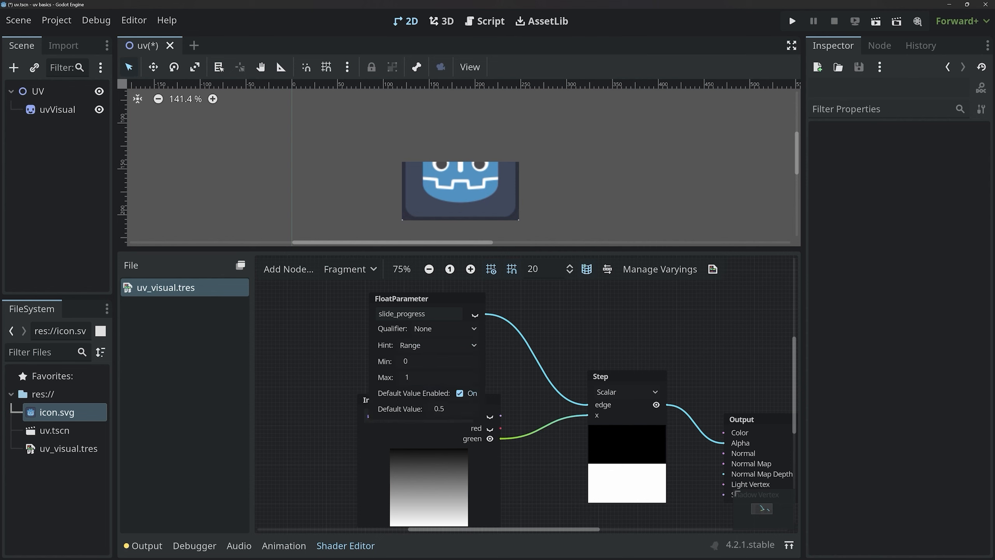
pyautogui.moveTo(426, 298); pyautogui.dragTo(442, 270)
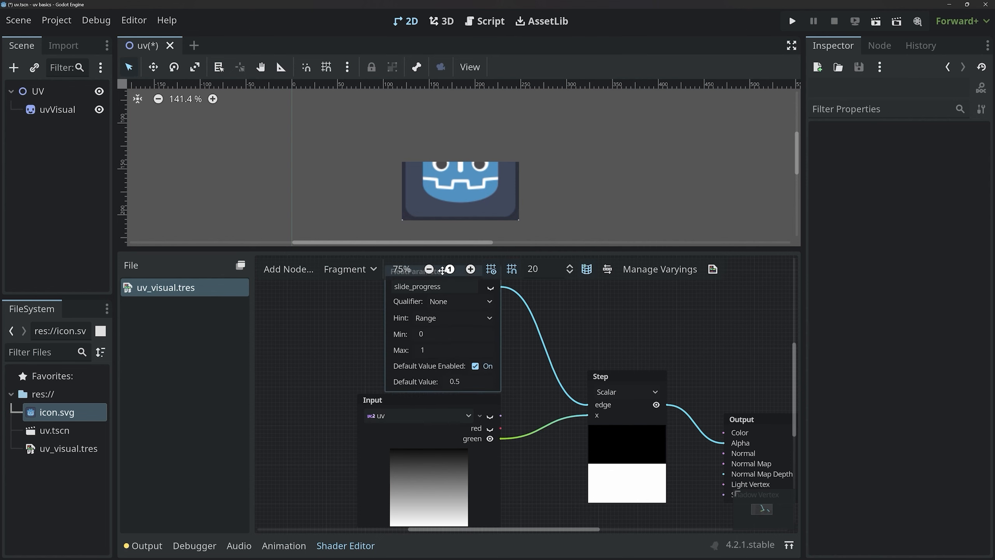
# Reveal the shader parameters of the uvVisual sprite's material and try different Slide Progress values, ending at 0.537.
pyautogui.click(61, 110)
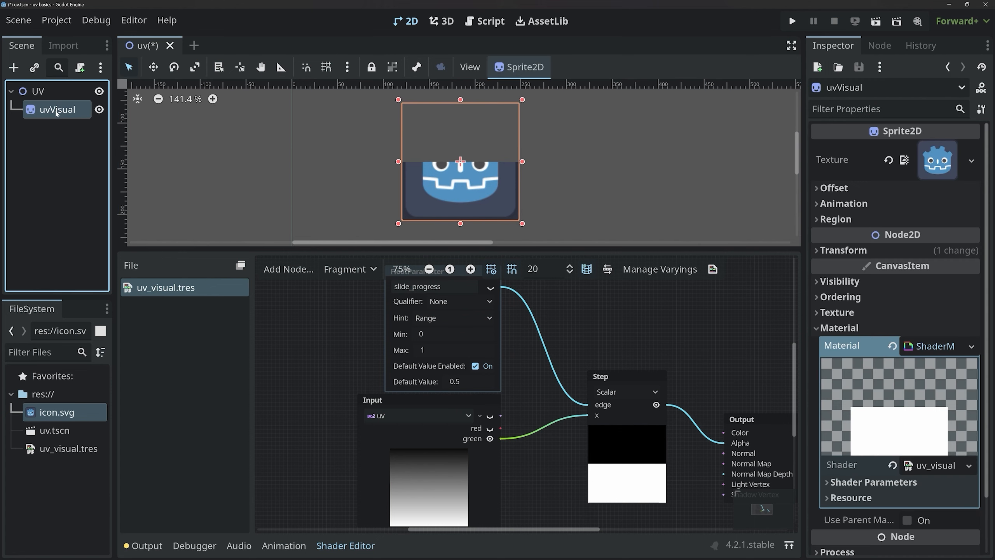
pyautogui.click(868, 482)
pyautogui.moveTo(940, 506)
pyautogui.mouseDown()
pyautogui.moveTo(919, 510)
pyautogui.moveTo(971, 508)
pyautogui.moveTo(889, 508)
pyautogui.moveTo(952, 514)
pyautogui.mouseUp()
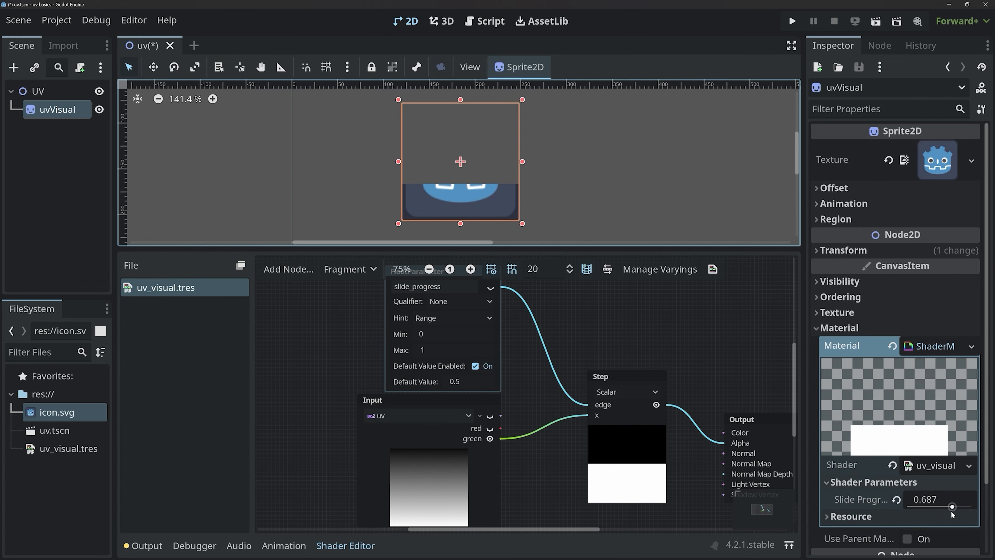
pyautogui.moveTo(953, 514); pyautogui.dragTo(954, 514)
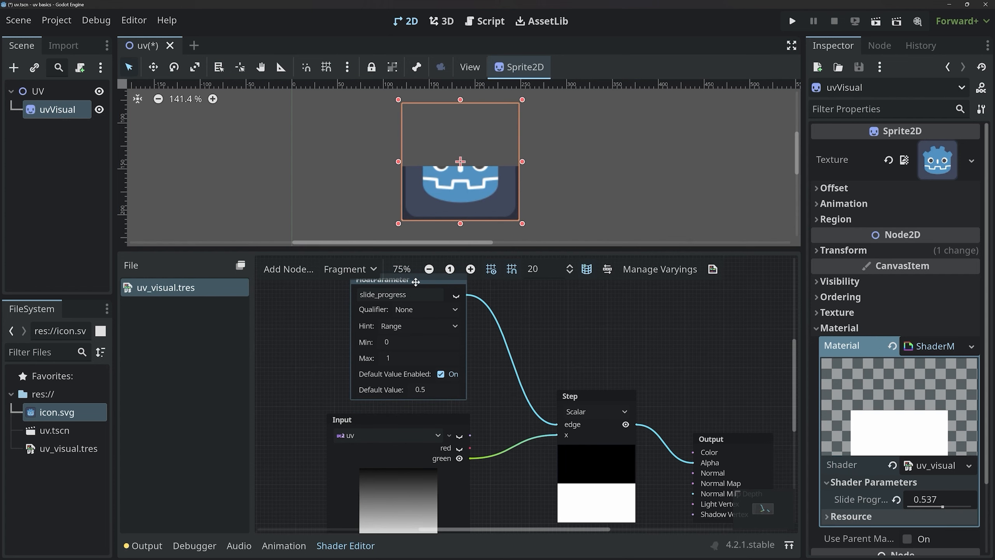
# Set slide_progress's default value to 0 in the graph and lower the sprite's Slide Progress to 0.
pyautogui.click(430, 390)
pyautogui.write('0')
pyautogui.press('Return')
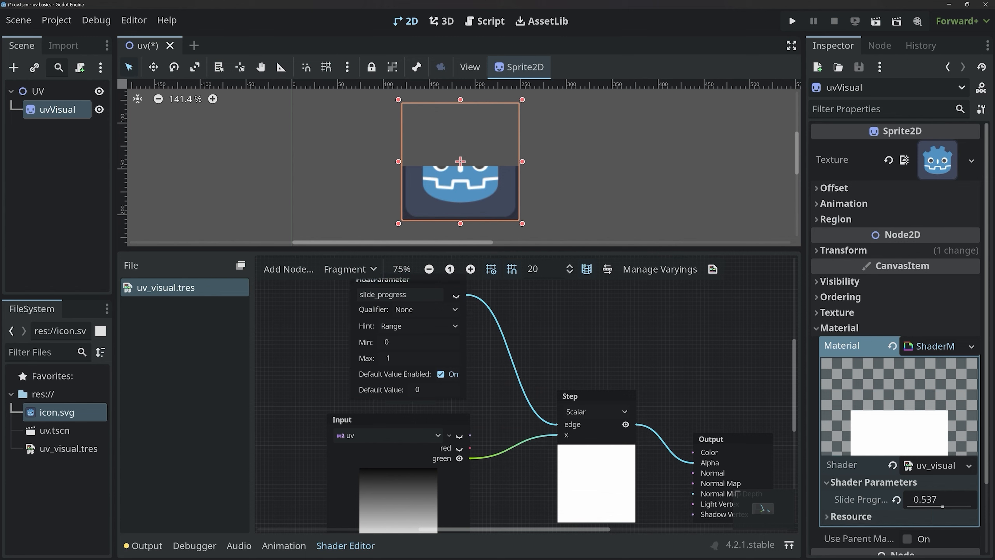
pyautogui.moveTo(942, 506); pyautogui.dragTo(891, 505)
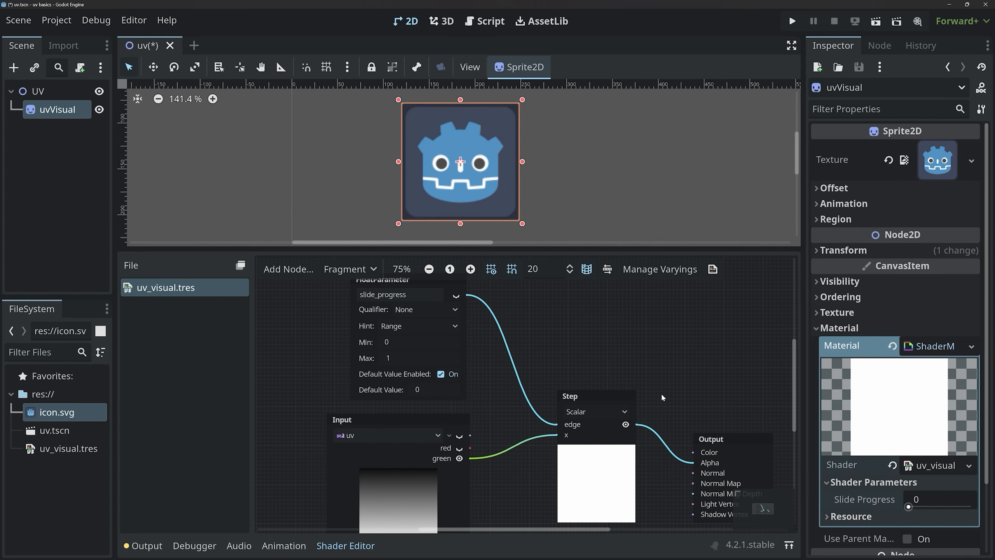
pyautogui.moveTo(661, 392); pyautogui.dragTo(620, 373, button='middle')
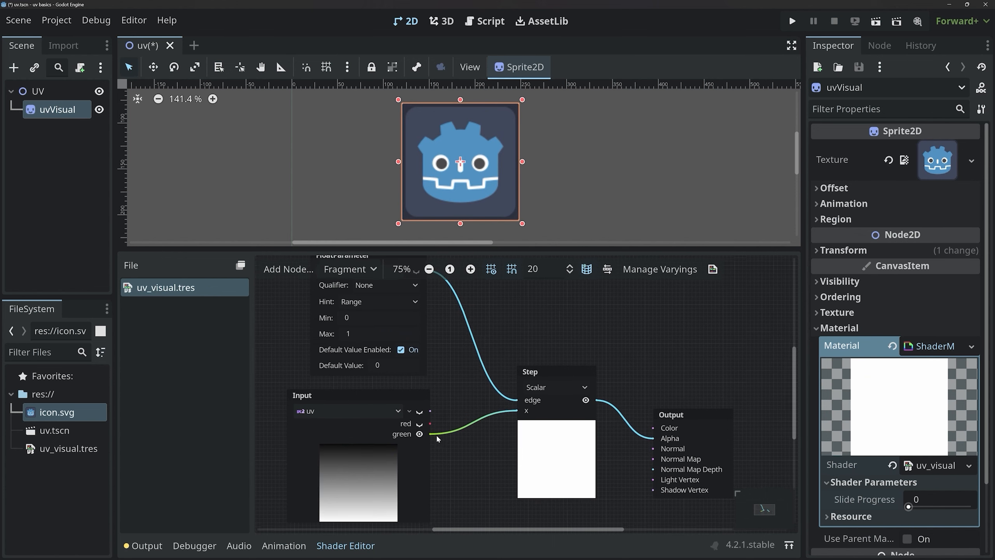
pyautogui.moveTo(436, 435); pyautogui.dragTo(450, 398, button='middle')
pyautogui.click(365, 360)
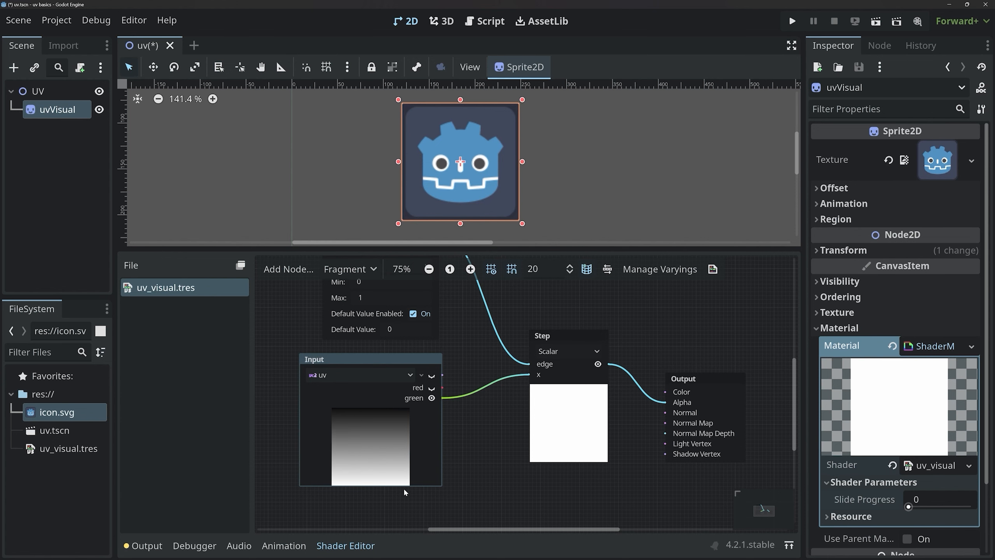
pyautogui.moveTo(516, 396); pyautogui.dragTo(472, 421, button='middle')
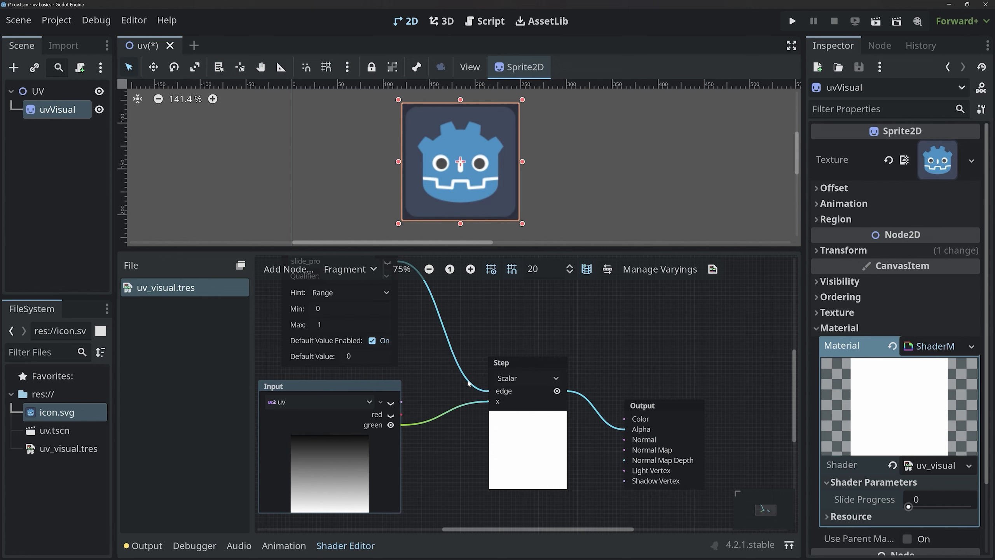
pyautogui.click(358, 355)
pyautogui.click(519, 407)
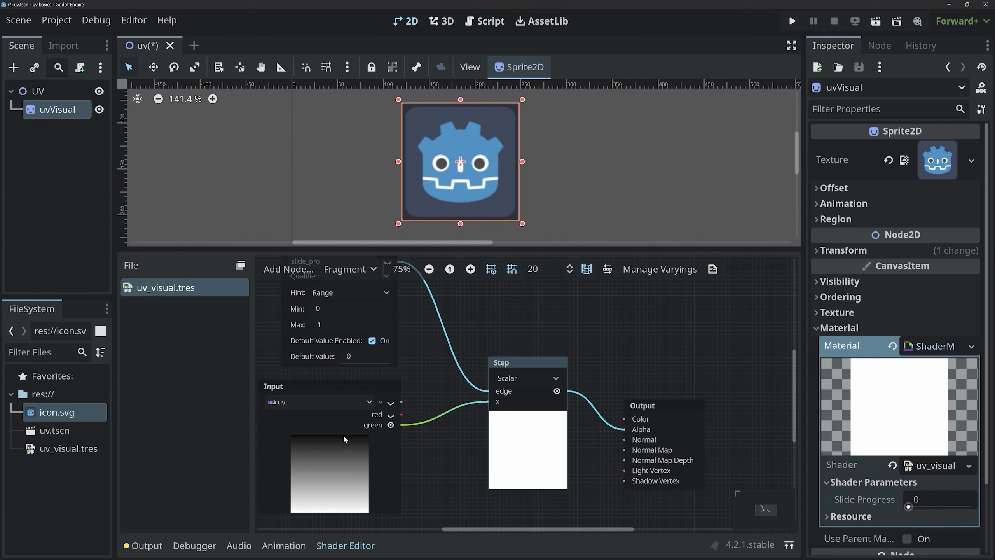
pyautogui.click(325, 425)
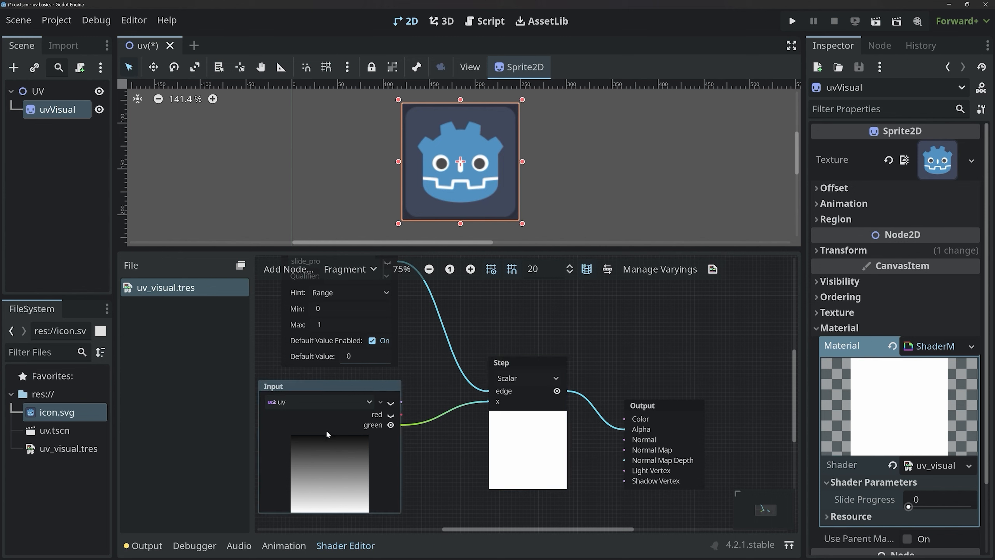
# Set slide_progress's default value to 0.5 and reset the sprite's Slide Progress to that default.
pyautogui.click(352, 357)
pyautogui.press('Return')
pyautogui.click(362, 355)
pyautogui.write('0.5')
pyautogui.press('Return')
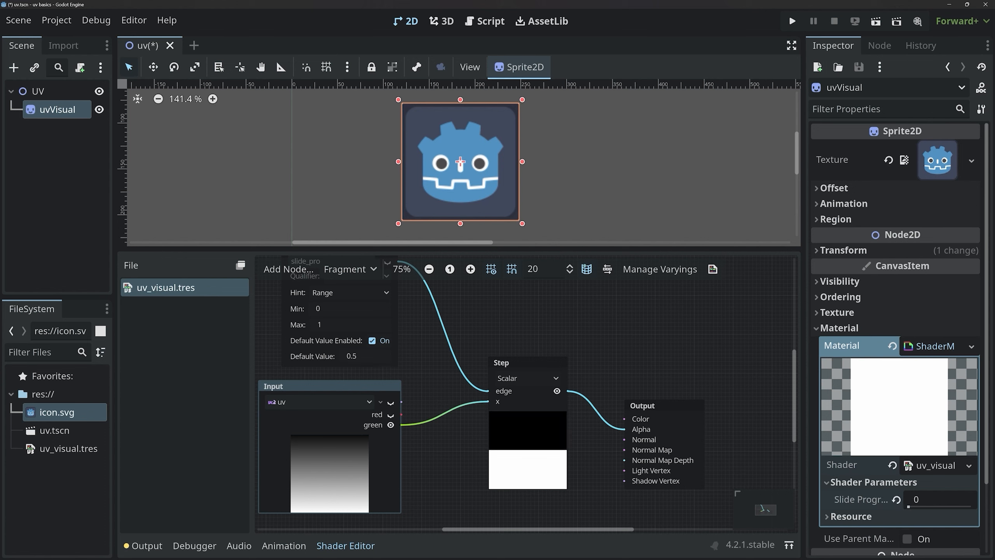
pyautogui.click(896, 500)
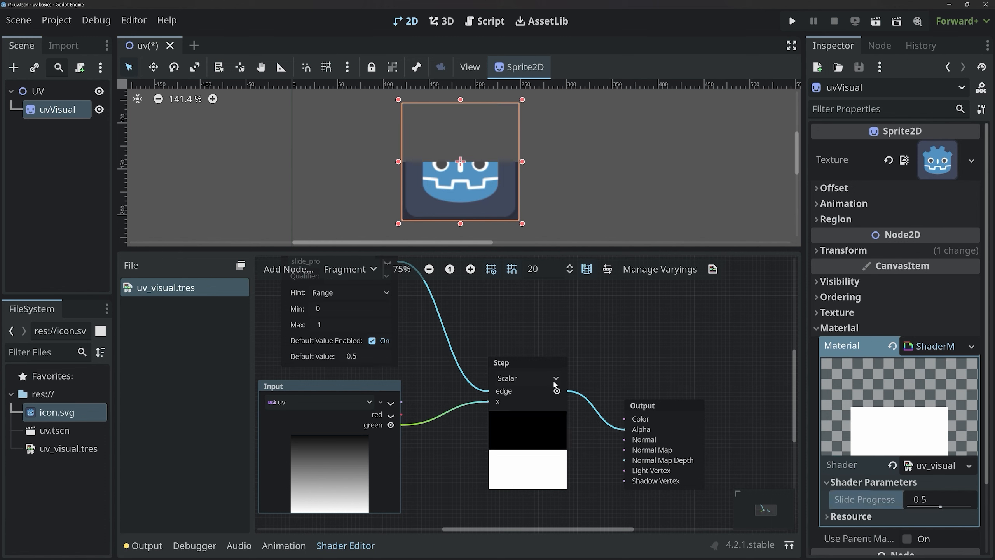
# Move the Output node level with the Step node and disconnect the Step output from Alpha.
pyautogui.scroll(-2, 547, 393)
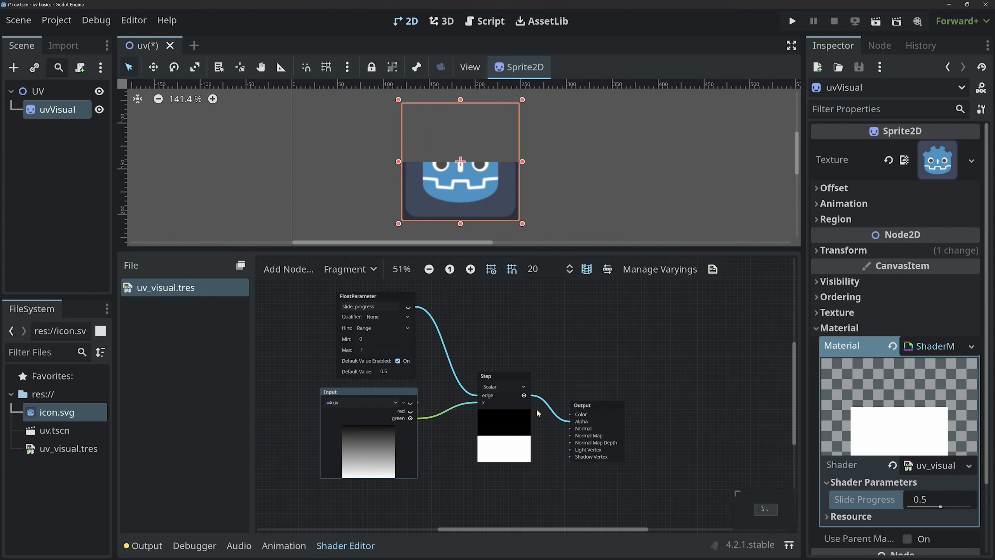
pyautogui.moveTo(592, 403); pyautogui.dragTo(595, 379)
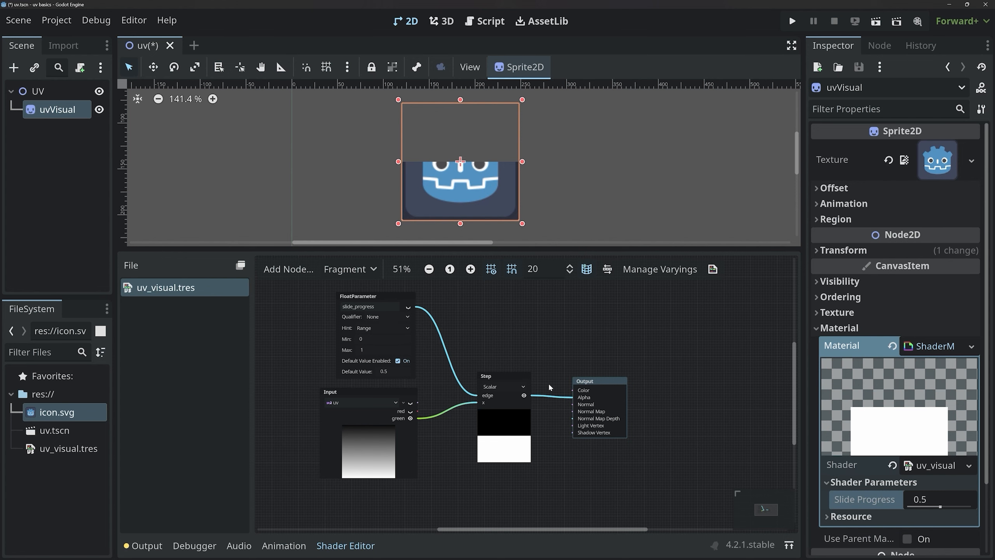
pyautogui.moveTo(631, 472); pyautogui.dragTo(627, 368, button='middle')
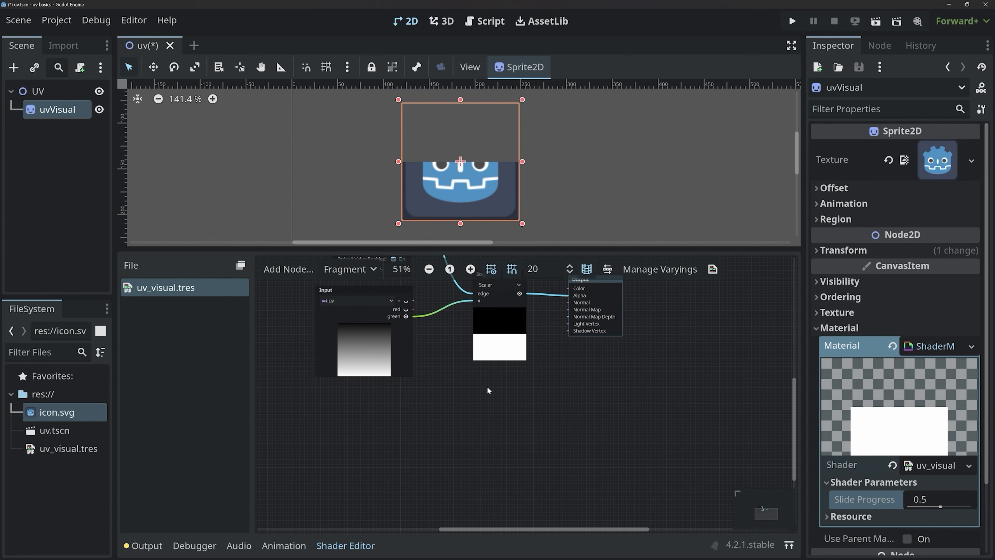
pyautogui.scroll(3, 487, 386)
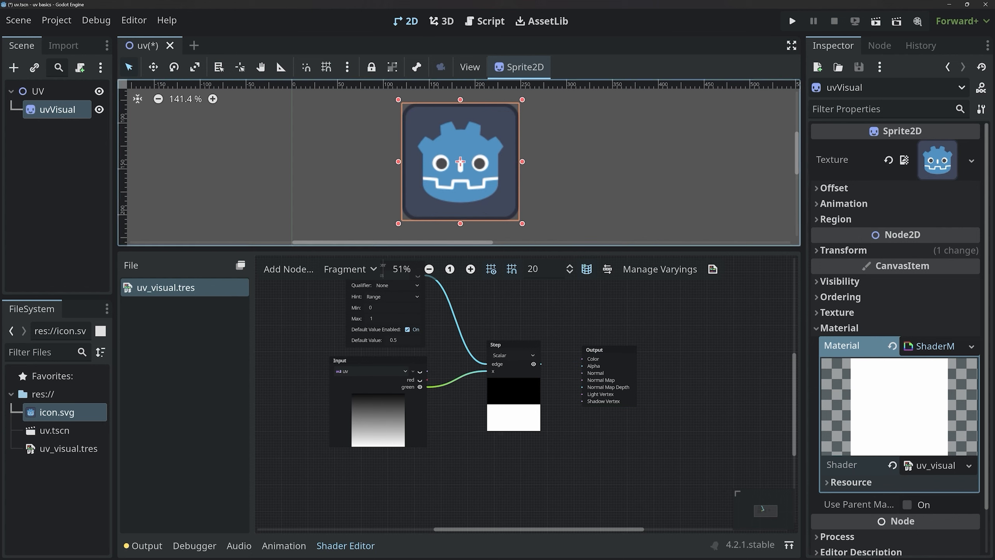
pyautogui.moveTo(436, 137)
pyautogui.mouseDown()
pyautogui.moveTo(446, 129)
pyautogui.moveTo(481, 140)
pyautogui.moveTo(486, 197)
pyautogui.moveTo(432, 186)
pyautogui.moveTo(453, 122)
pyautogui.moveTo(435, 160)
pyautogui.moveTo(488, 198)
pyautogui.mouseUp()
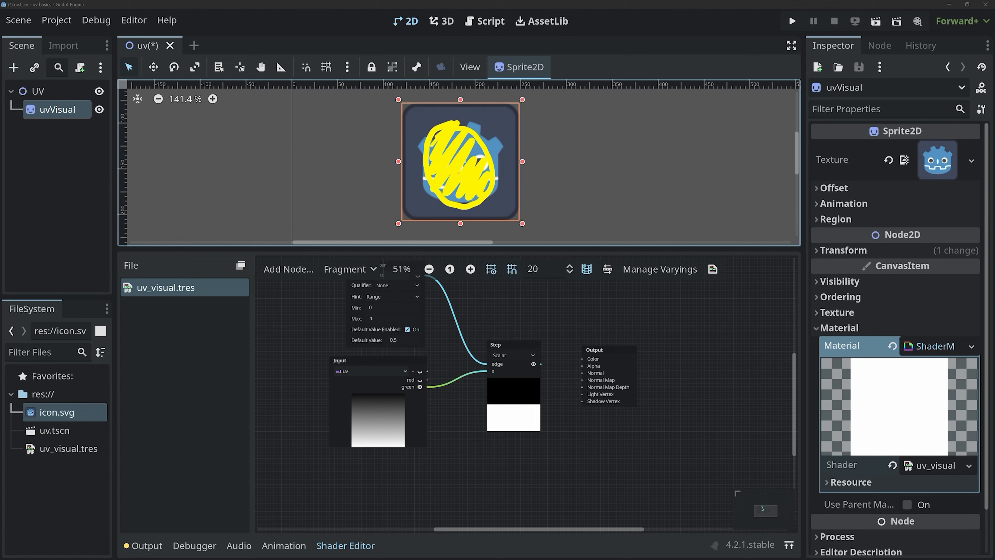
# Add a Vector2Constant node to the shader graph and place it just below the UV Input node.
pyautogui.press('Escape')
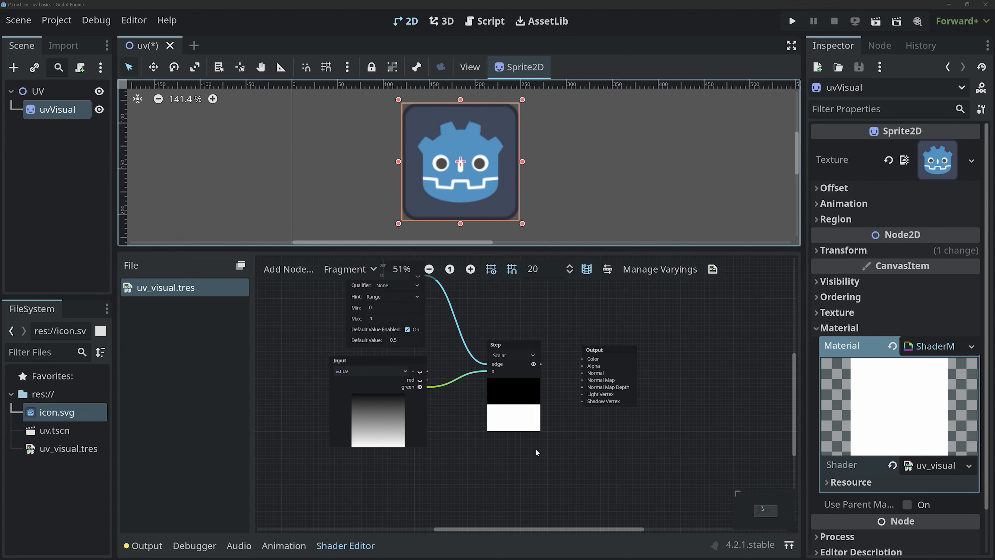
pyautogui.moveTo(561, 457); pyautogui.dragTo(548, 408, button='middle')
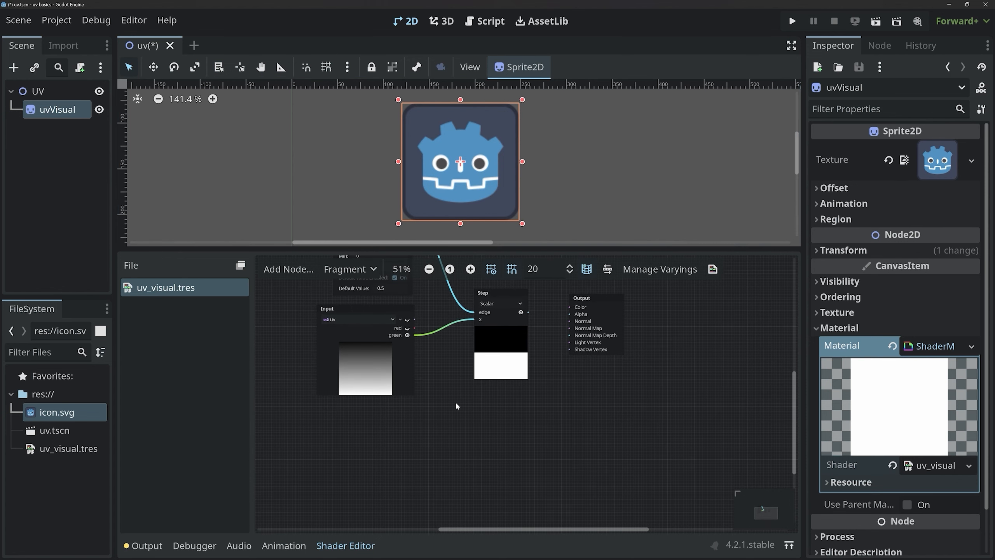
pyautogui.click(336, 309)
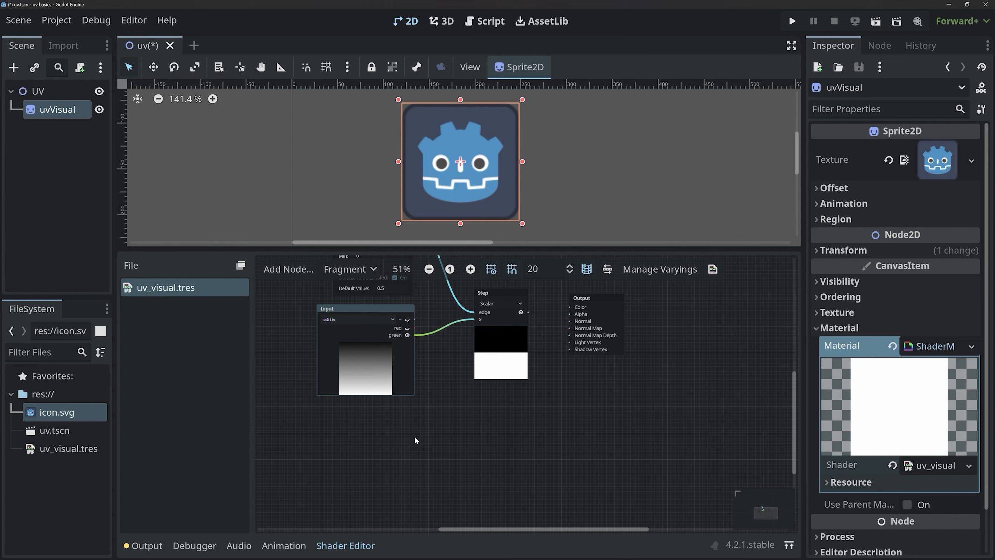
pyautogui.click(376, 428)
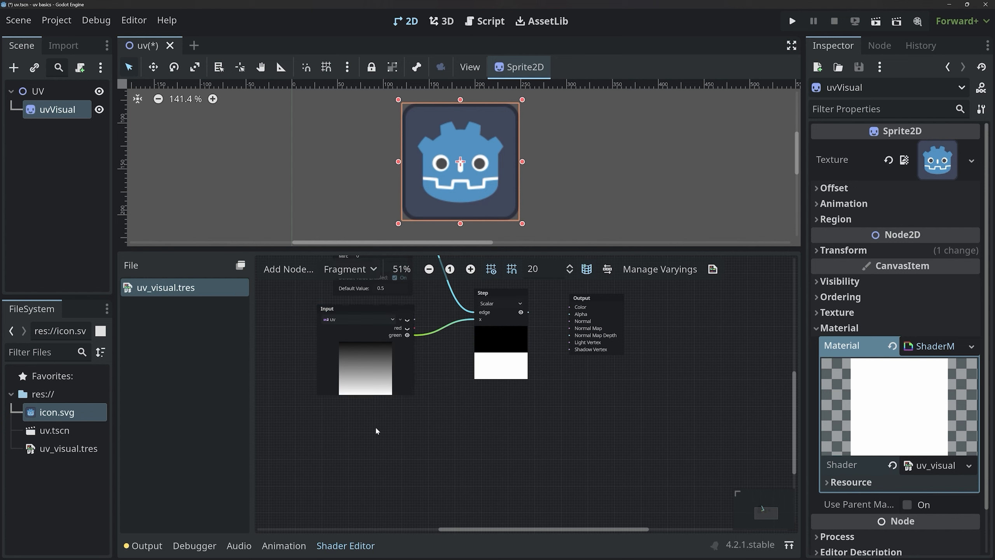
pyautogui.rightClick(372, 426)
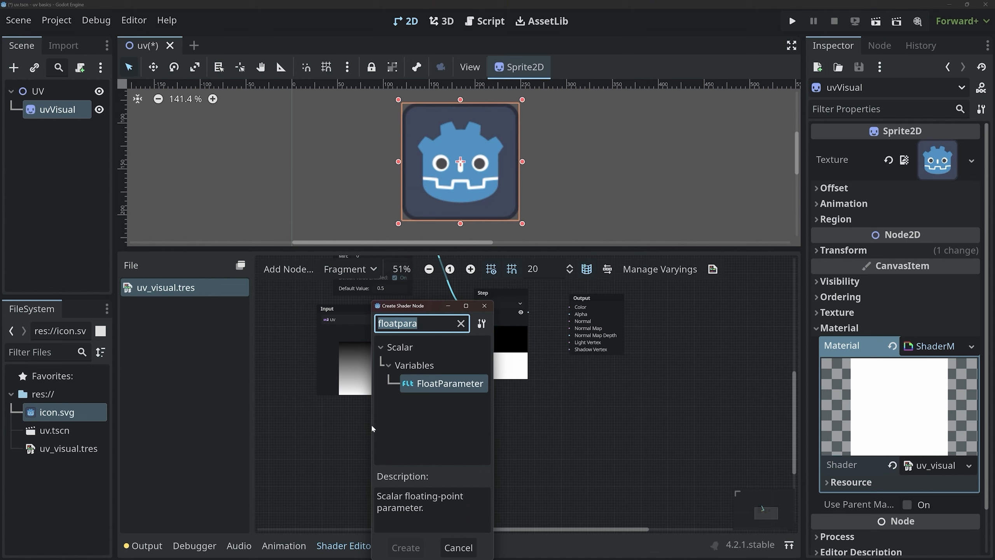
pyautogui.write('vectorcon')
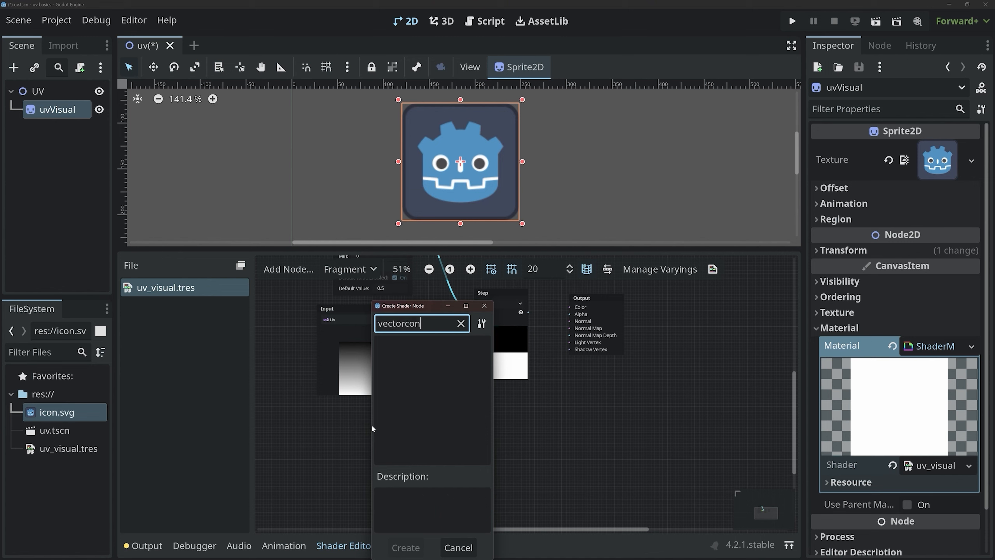
pyautogui.press('BackSpace')
pyautogui.press('BackSpace')
pyautogui.press('BackSpace')
pyautogui.write('2con')
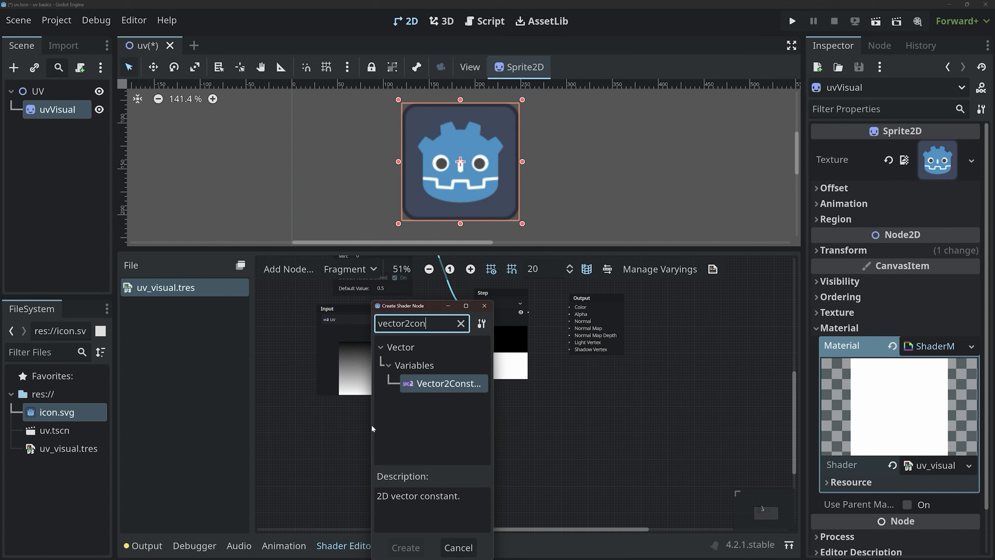
pyautogui.press('Return')
pyautogui.moveTo(387, 429); pyautogui.dragTo(387, 408)
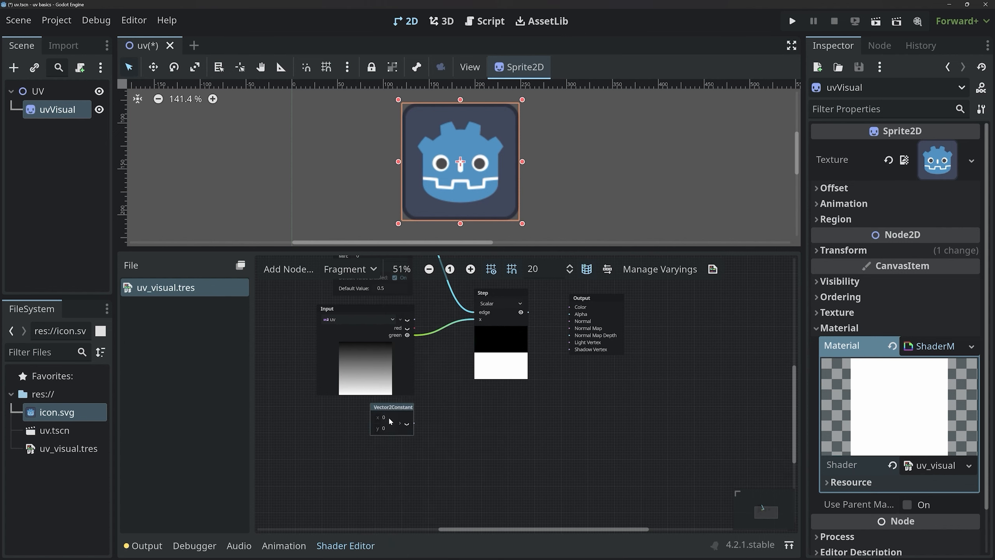
# Set both the x and y values of the Vector2Constant node to 0.5.
pyautogui.click(386, 417)
pyautogui.write('0.5')
pyautogui.press('Tab')
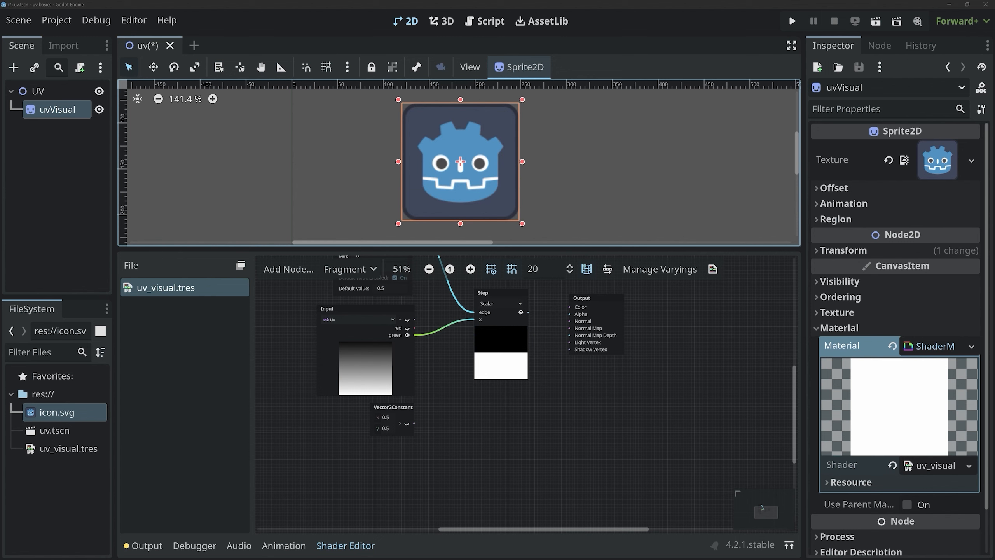
pyautogui.moveTo(402, 105)
pyautogui.mouseDown()
pyautogui.moveTo(403, 208)
pyautogui.moveTo(428, 100)
pyautogui.moveTo(522, 216)
pyautogui.mouseUp()
pyautogui.moveTo(399, 217); pyautogui.dragTo(527, 223)
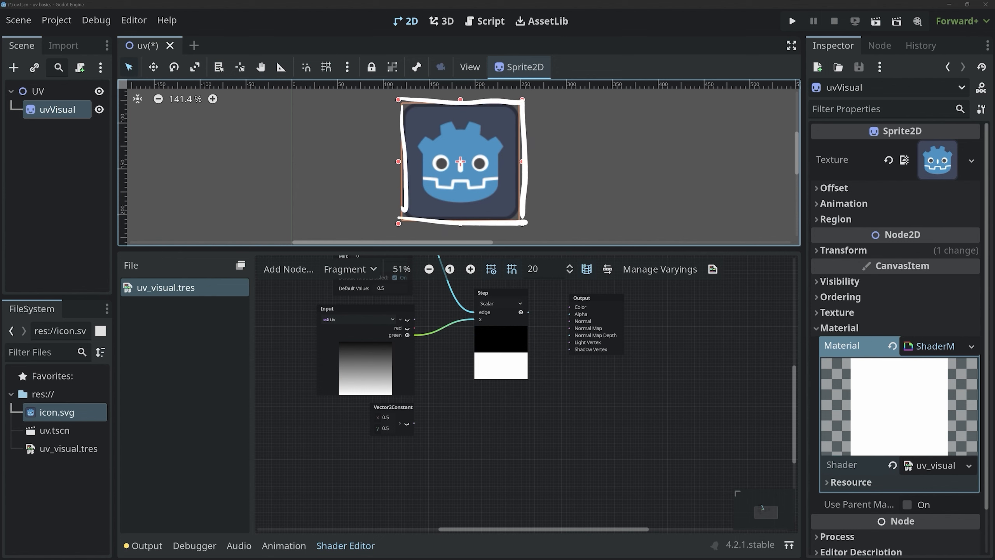
pyautogui.moveTo(449, 151)
pyautogui.mouseDown()
pyautogui.moveTo(473, 177)
pyautogui.moveTo(450, 170)
pyautogui.mouseUp()
pyautogui.press('Escape')
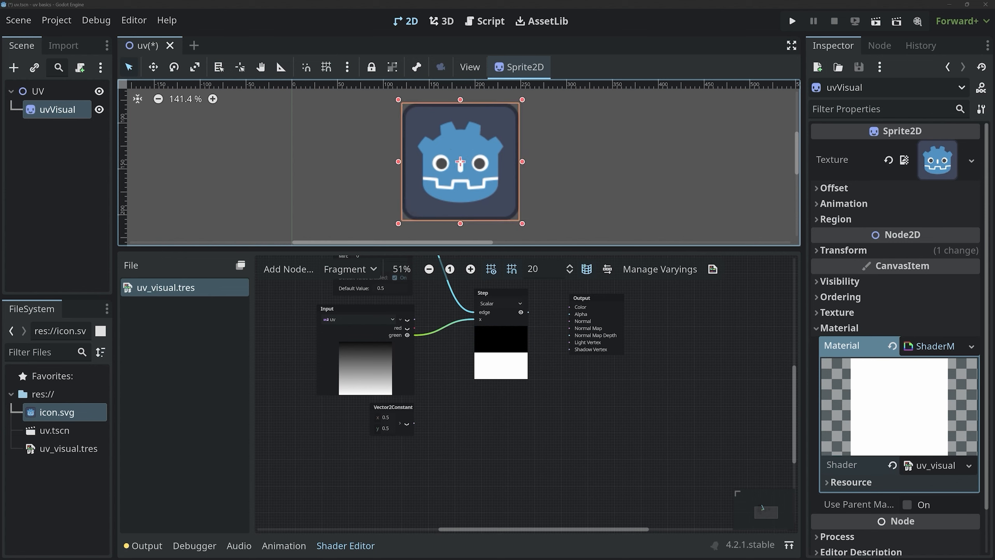
# Add a Distance2D node and place it beside the Vector2Constant, below the Step node.
pyautogui.click(399, 409)
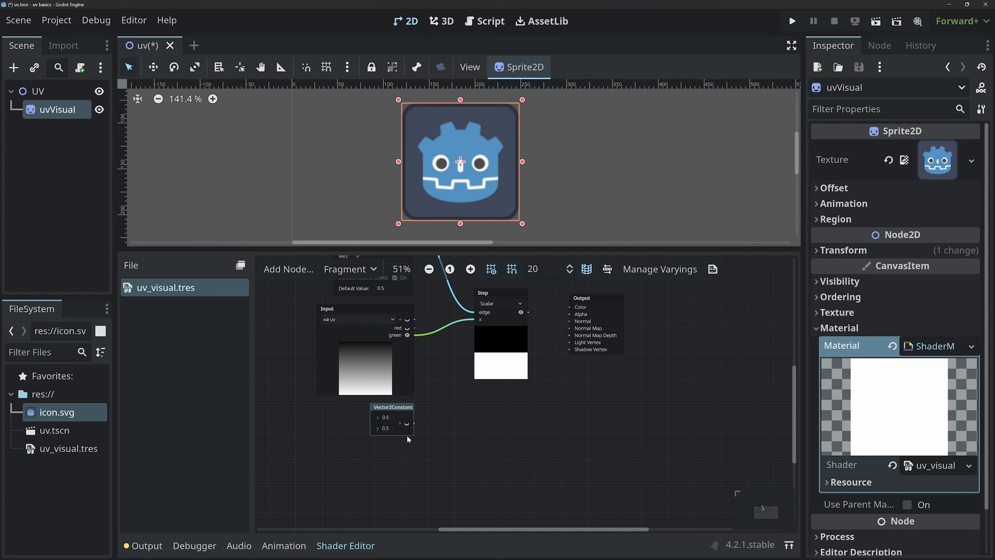
pyautogui.click(361, 309)
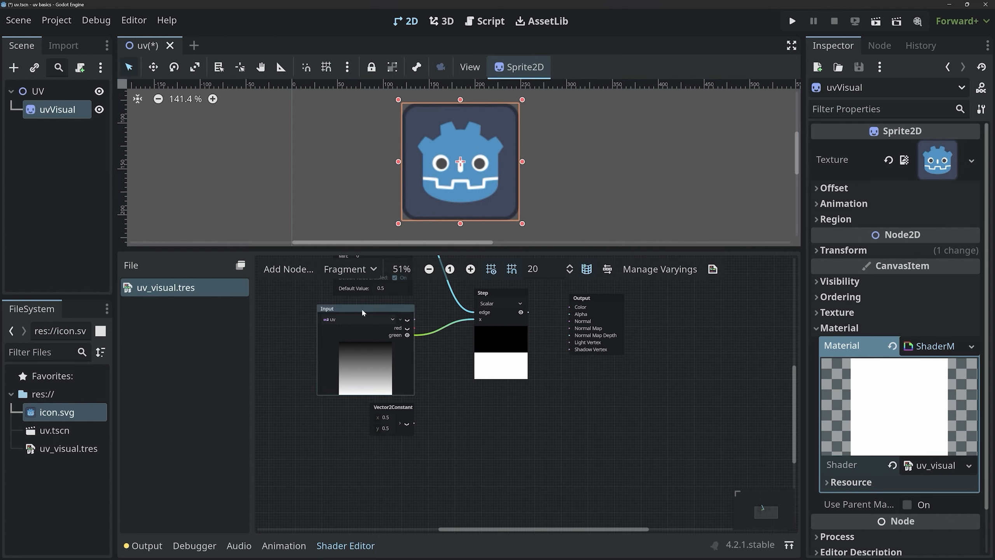
pyautogui.click(486, 418)
pyautogui.rightClick(465, 410)
pyautogui.write('vector2con')
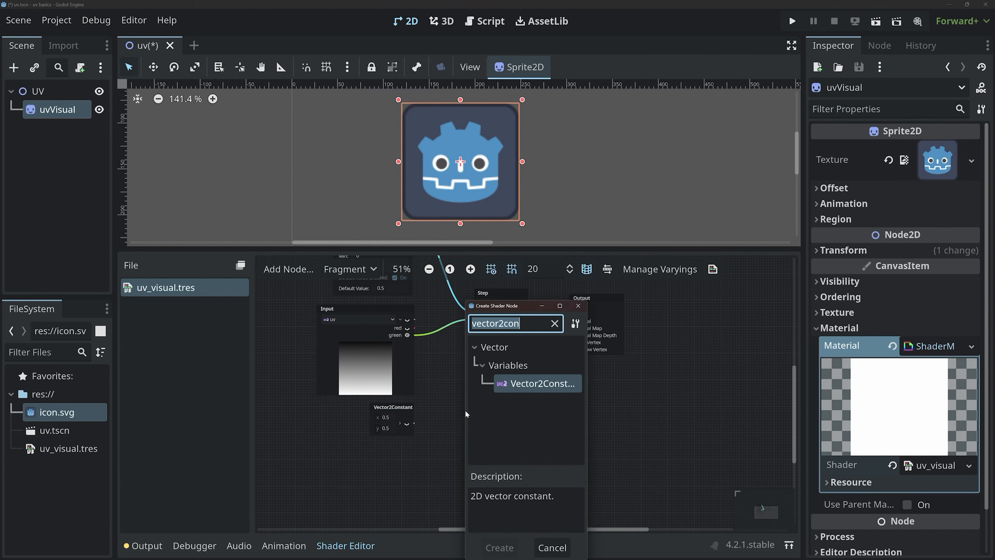
pyautogui.write('distan')
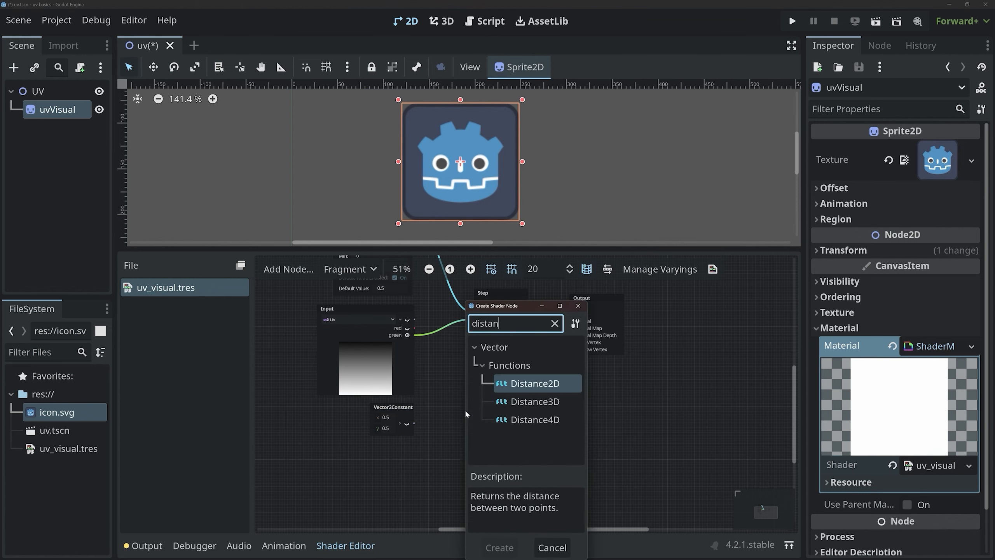
pyautogui.press('Return')
pyautogui.moveTo(482, 414); pyautogui.dragTo(488, 397)
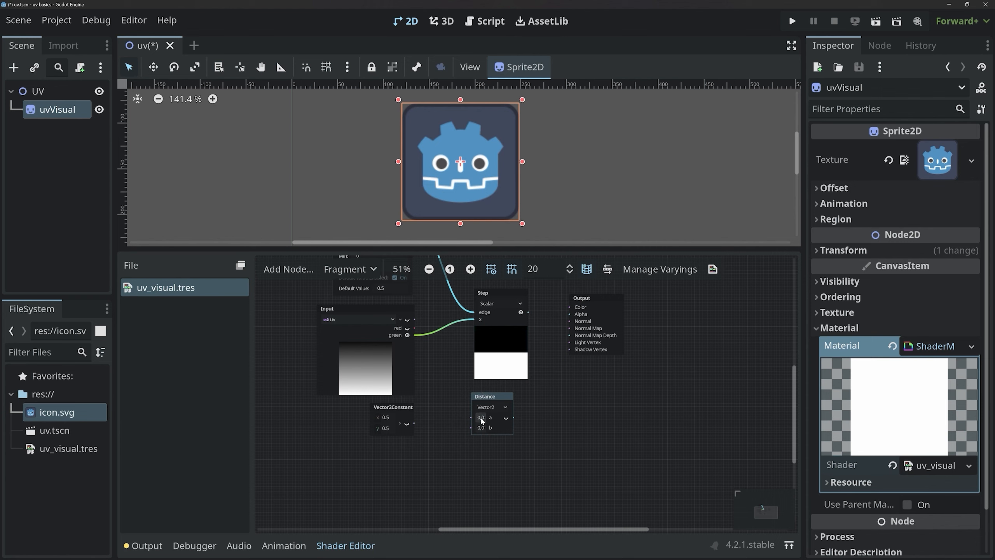
# Connect the UV output to the Distance node's a and the Vector2Constant to its b, and show the Distance preview.
pyautogui.click(416, 333)
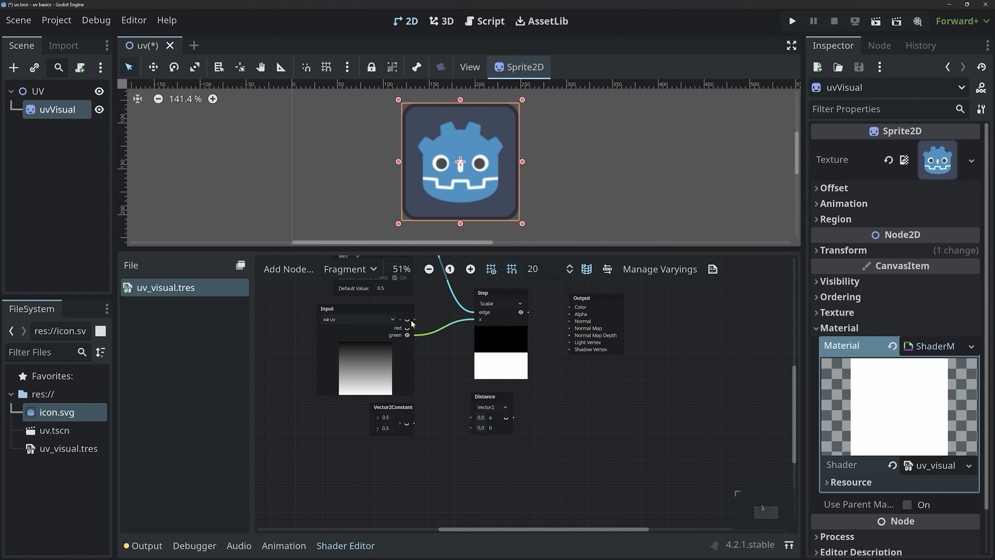
pyautogui.moveTo(414, 317); pyautogui.dragTo(469, 423)
pyautogui.click(506, 417)
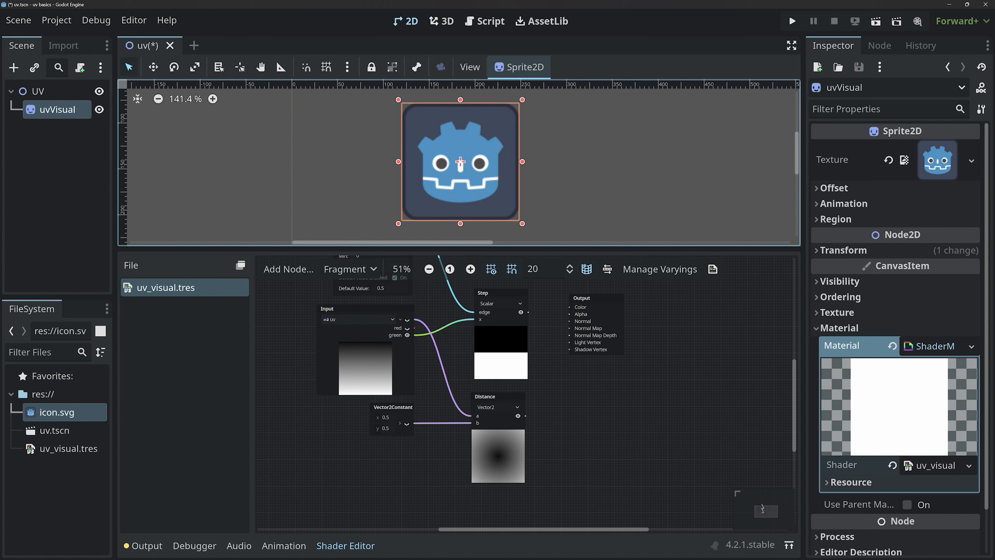
pyautogui.moveTo(381, 87); pyautogui.dragTo(384, 247)
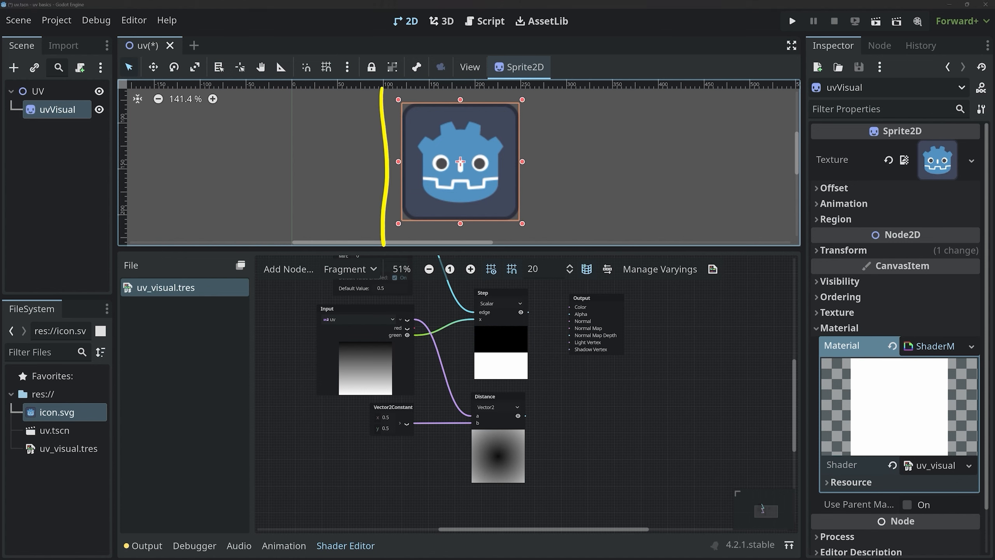
pyautogui.moveTo(384, 82)
pyautogui.mouseDown()
pyautogui.moveTo(567, 83)
pyautogui.moveTo(569, 261)
pyautogui.mouseUp()
pyautogui.moveTo(377, 232); pyautogui.dragTo(571, 236)
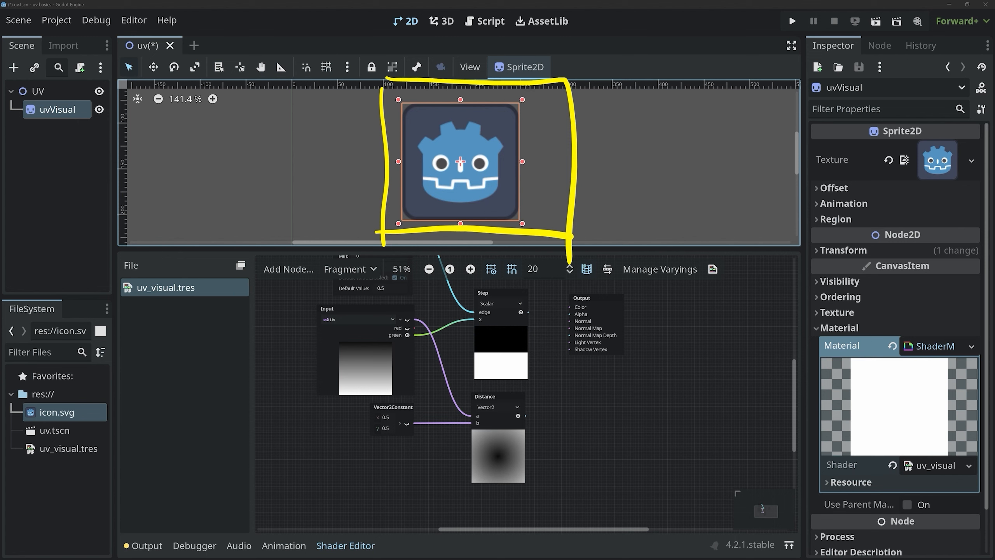
pyautogui.moveTo(451, 154)
pyautogui.mouseDown()
pyautogui.moveTo(467, 172)
pyautogui.moveTo(452, 171)
pyautogui.mouseUp()
pyautogui.moveTo(500, 110); pyautogui.dragTo(511, 123)
pyautogui.moveTo(511, 112); pyautogui.dragTo(498, 119)
pyautogui.moveTo(431, 131)
pyautogui.mouseDown()
pyautogui.moveTo(422, 144)
pyautogui.moveTo(436, 140)
pyautogui.mouseUp()
pyautogui.moveTo(438, 188); pyautogui.dragTo(426, 203)
pyautogui.moveTo(423, 193); pyautogui.dragTo(433, 201)
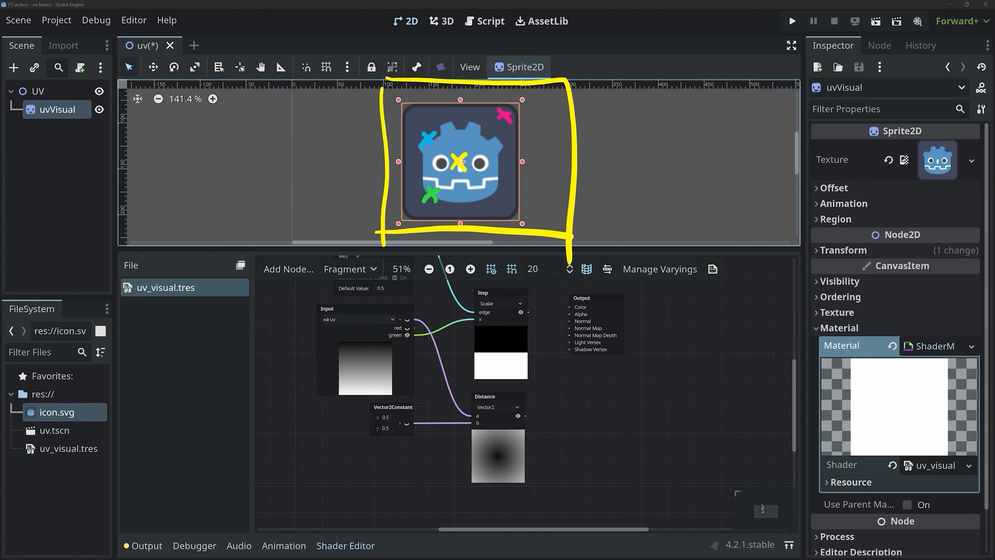
pyautogui.moveTo(469, 156)
pyautogui.mouseDown()
pyautogui.moveTo(479, 167)
pyautogui.moveTo(468, 167)
pyautogui.mouseUp()
pyautogui.moveTo(500, 381)
pyautogui.mouseDown()
pyautogui.moveTo(482, 382)
pyautogui.moveTo(459, 486)
pyautogui.moveTo(546, 455)
pyautogui.moveTo(474, 388)
pyautogui.mouseUp()
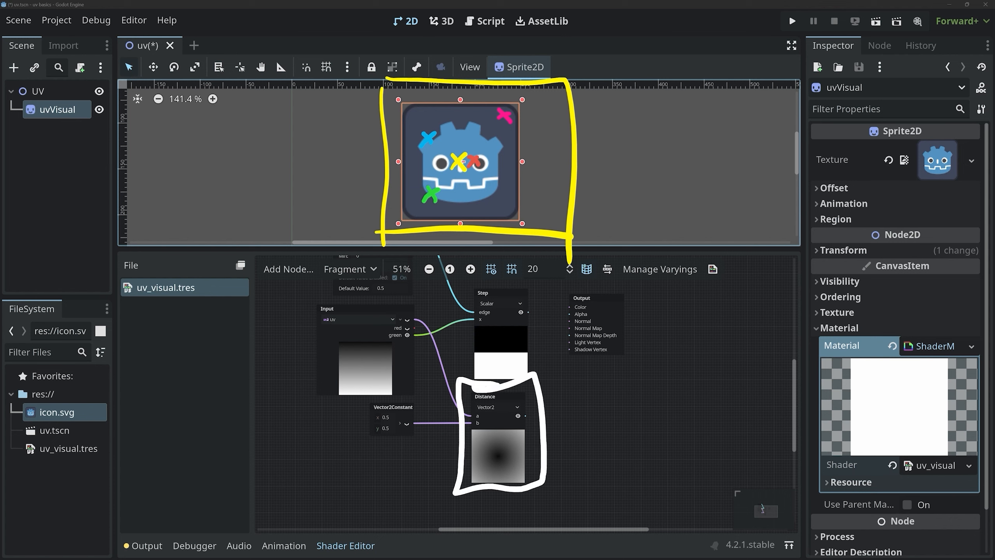
pyautogui.moveTo(463, 161)
pyautogui.mouseDown()
pyautogui.moveTo(474, 156)
pyautogui.moveTo(469, 166)
pyautogui.moveTo(430, 135)
pyautogui.mouseUp()
pyautogui.moveTo(431, 134)
pyautogui.mouseDown()
pyautogui.moveTo(444, 140)
pyautogui.moveTo(502, 120)
pyautogui.moveTo(501, 138)
pyautogui.mouseUp()
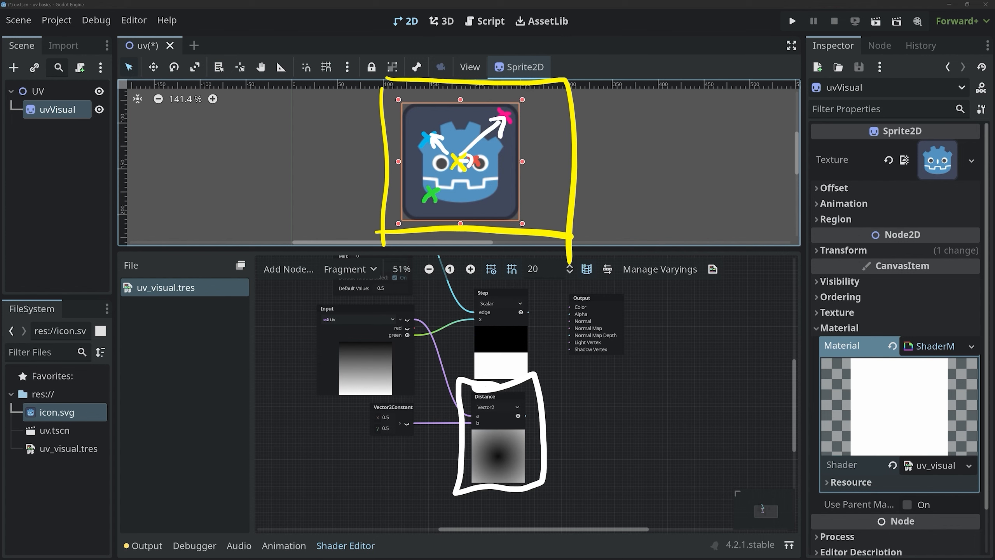
pyautogui.moveTo(510, 97)
pyautogui.mouseDown()
pyautogui.moveTo(484, 114)
pyautogui.moveTo(534, 103)
pyautogui.moveTo(549, 135)
pyautogui.moveTo(556, 116)
pyautogui.mouseUp()
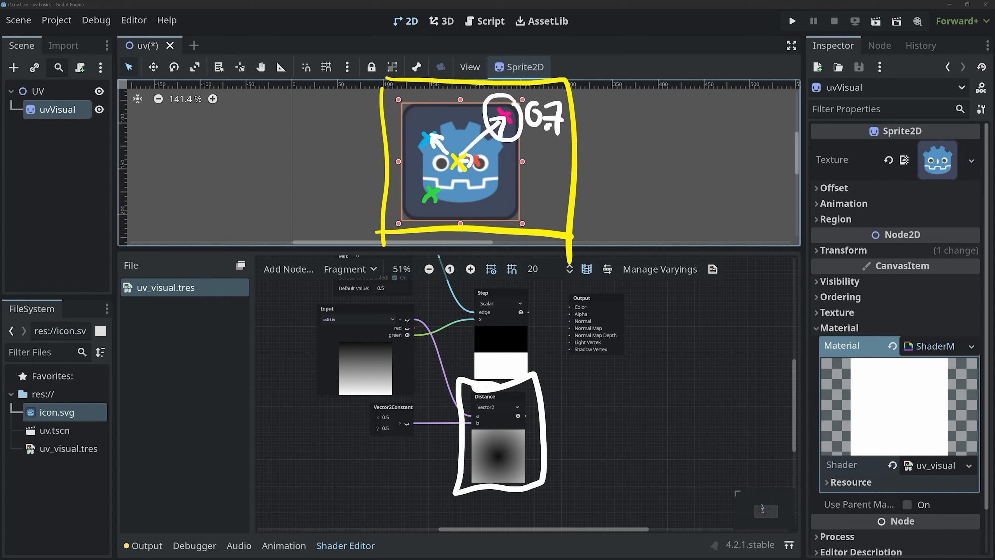
pyautogui.moveTo(462, 170); pyautogui.dragTo(484, 175)
pyautogui.moveTo(537, 156); pyautogui.dragTo(556, 167)
pyautogui.click(545, 171)
pyautogui.moveTo(555, 151); pyautogui.dragTo(568, 149)
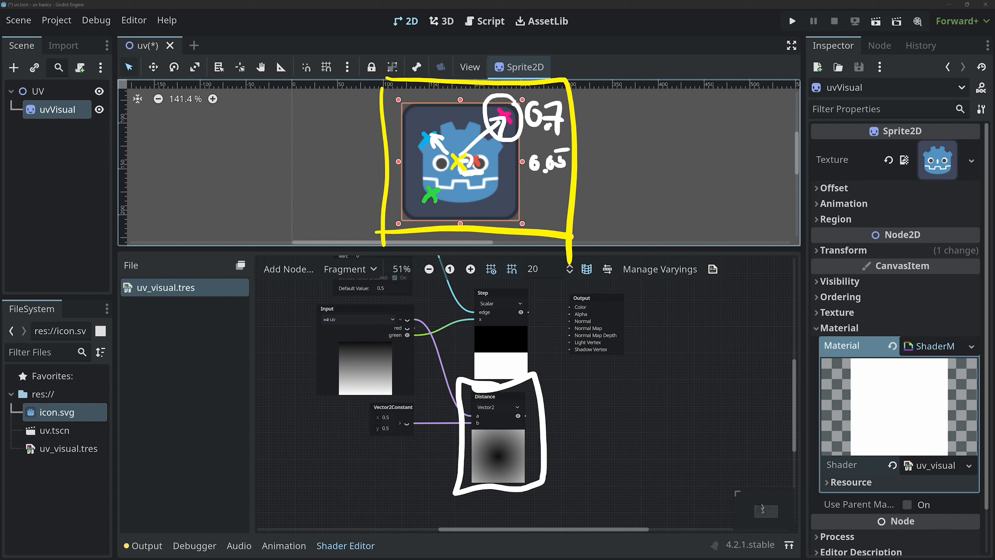
pyautogui.moveTo(514, 179); pyautogui.dragTo(595, 179)
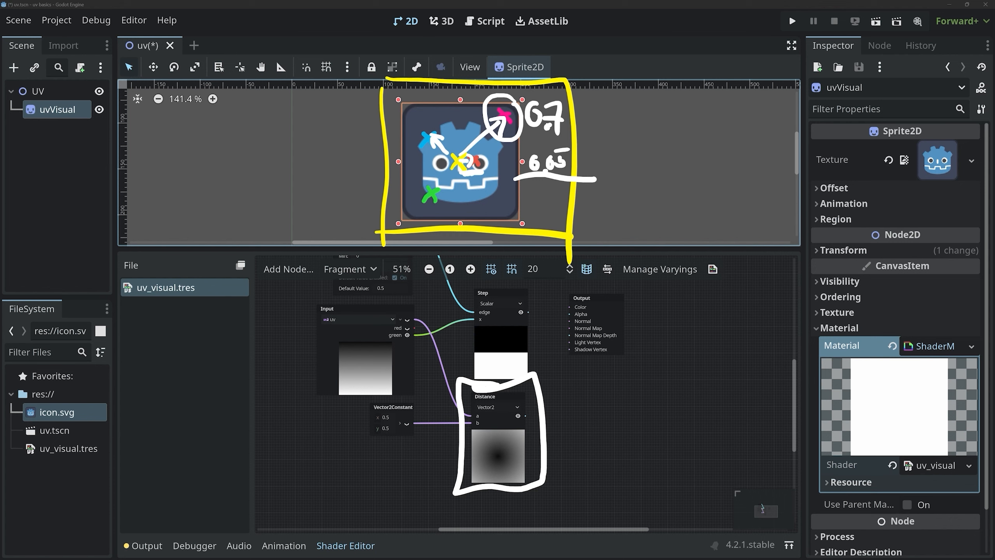
pyautogui.moveTo(560, 405)
pyautogui.mouseDown()
pyautogui.moveTo(521, 437)
pyautogui.moveTo(540, 429)
pyautogui.mouseUp()
pyautogui.press('Escape')
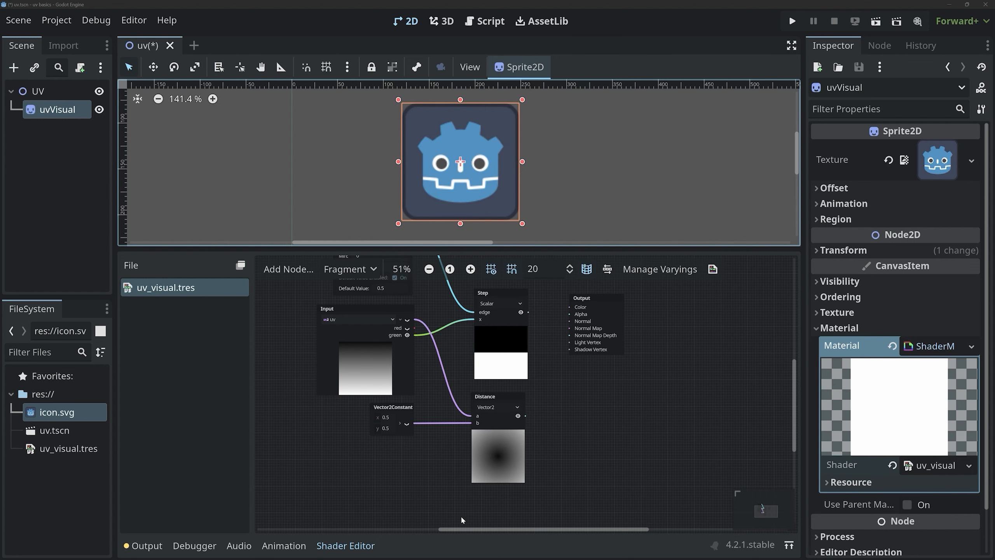
# Connect the Distance output to the Output node's Alpha and inspect the effect on the sprite up close.
pyautogui.moveTo(526, 416); pyautogui.dragTo(569, 314)
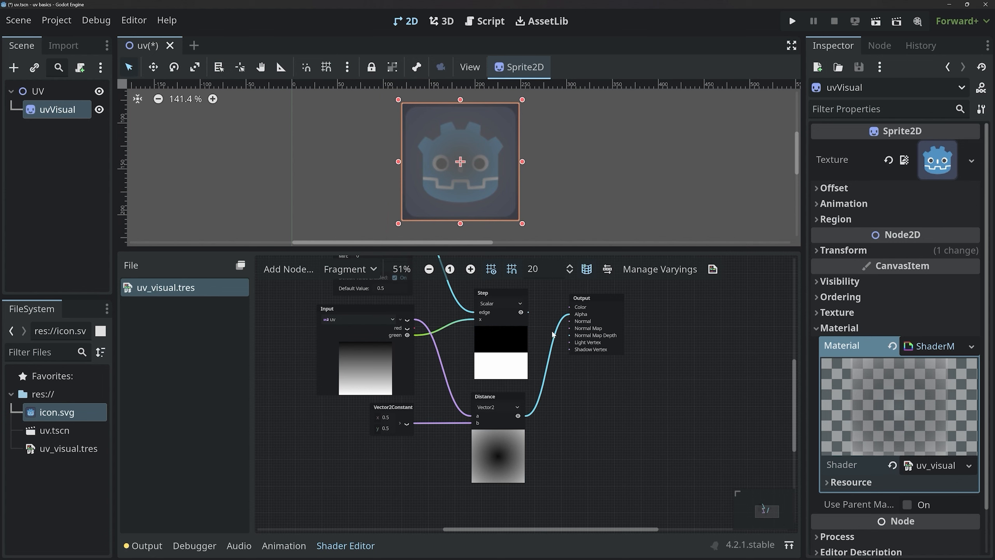
pyautogui.scroll(4, 470, 178)
pyautogui.scroll(2, 483, 168)
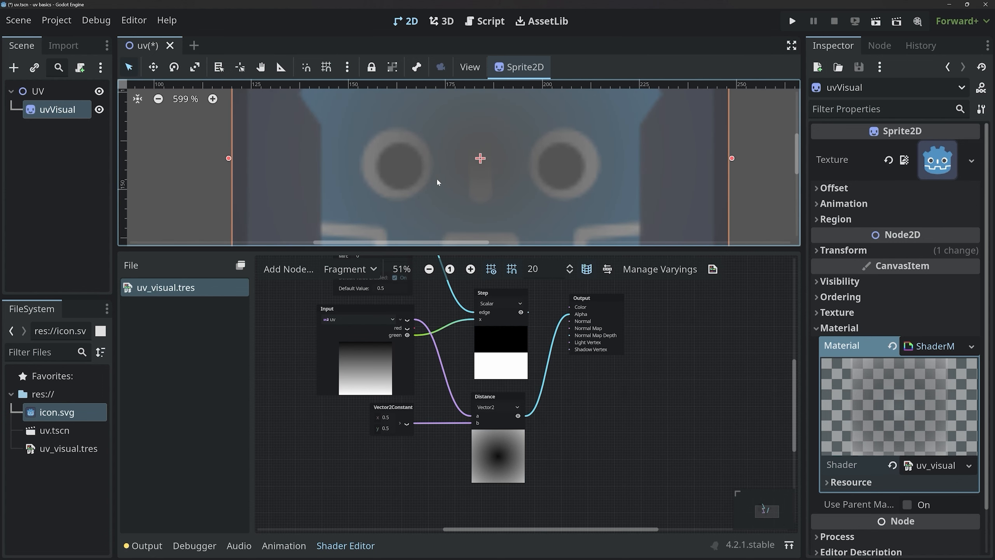
pyautogui.scroll(-4, 512, 173)
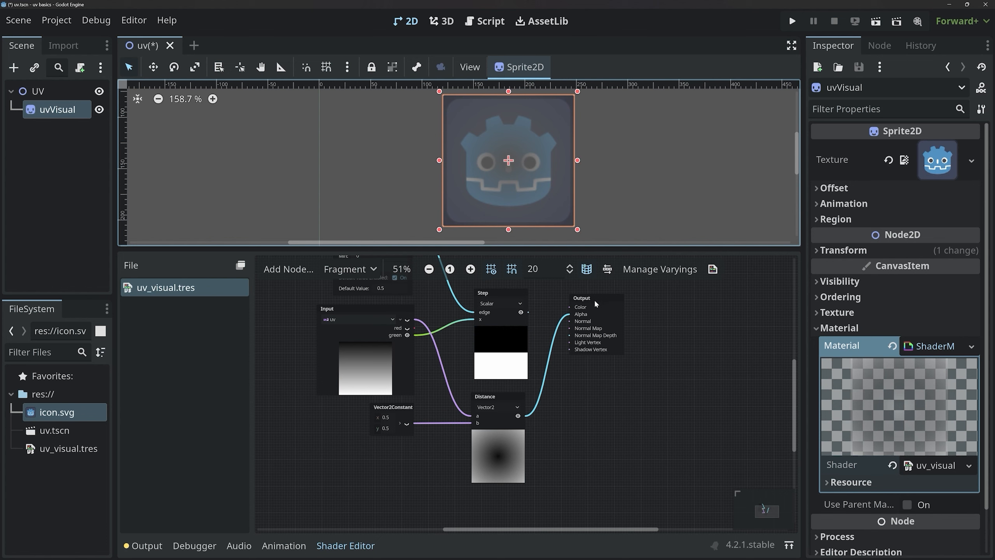
# Move the Output node farther away, add a scalar Step node, and feed the Distance output into its x instead of Alpha.
pyautogui.moveTo(594, 298); pyautogui.dragTo(716, 320)
pyautogui.rightClick(569, 419)
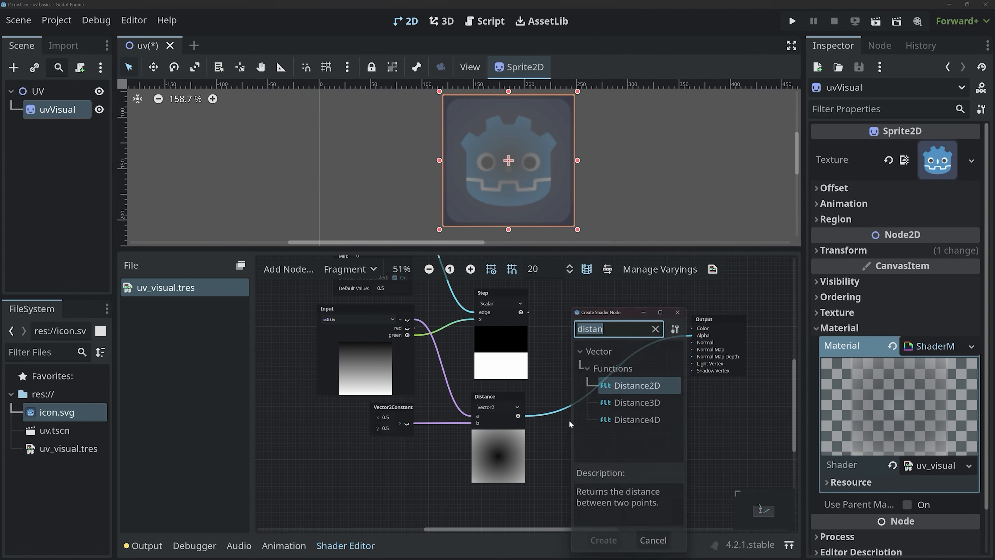
pyautogui.write('step')
pyautogui.press('Down')
pyautogui.press('Return')
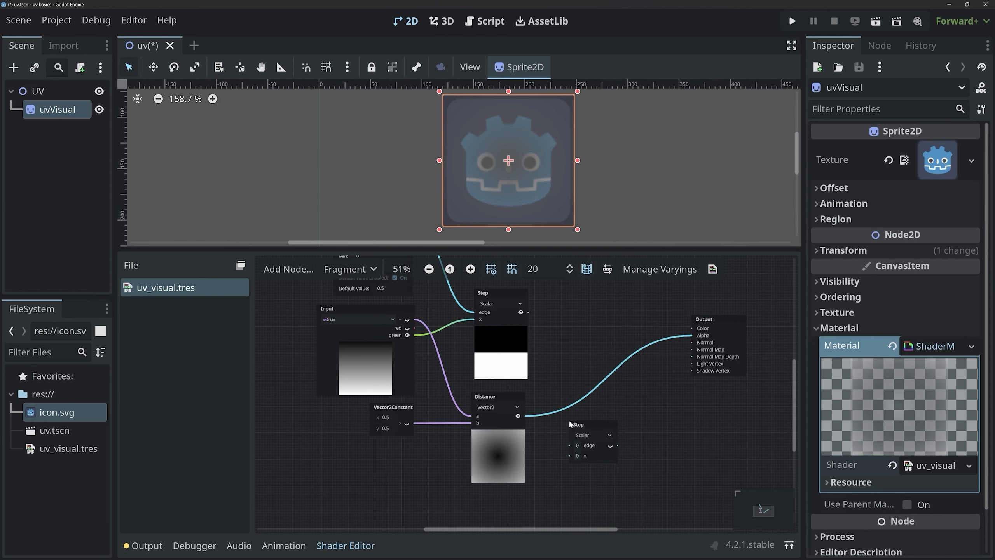
pyautogui.moveTo(691, 335); pyautogui.dragTo(602, 384)
# Set the new Step node's edge to 0.4 and show its preview.
pyautogui.click(583, 408)
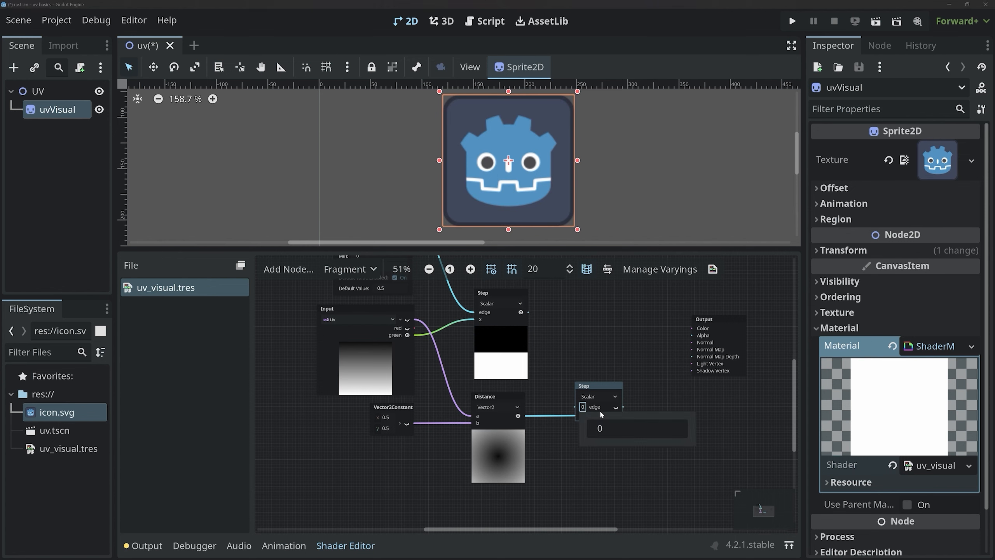
pyautogui.click(602, 427)
pyautogui.write('0.4')
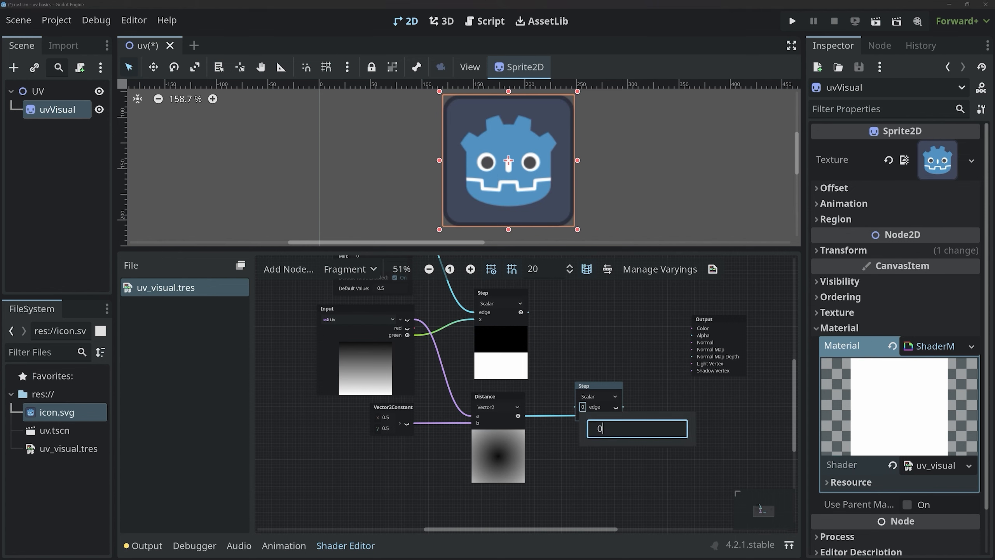
pyautogui.press('Return')
pyautogui.click(609, 412)
pyautogui.click(616, 408)
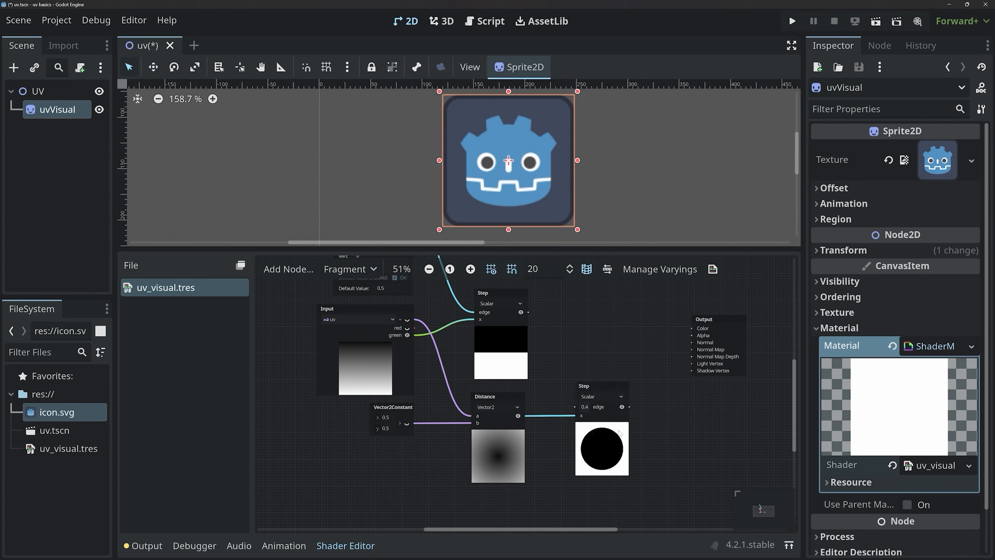
# Connect the output of the Step node with edge 0.4 to the Output node's Alpha and move the Output node farther away.
pyautogui.moveTo(630, 407); pyautogui.dragTo(692, 337)
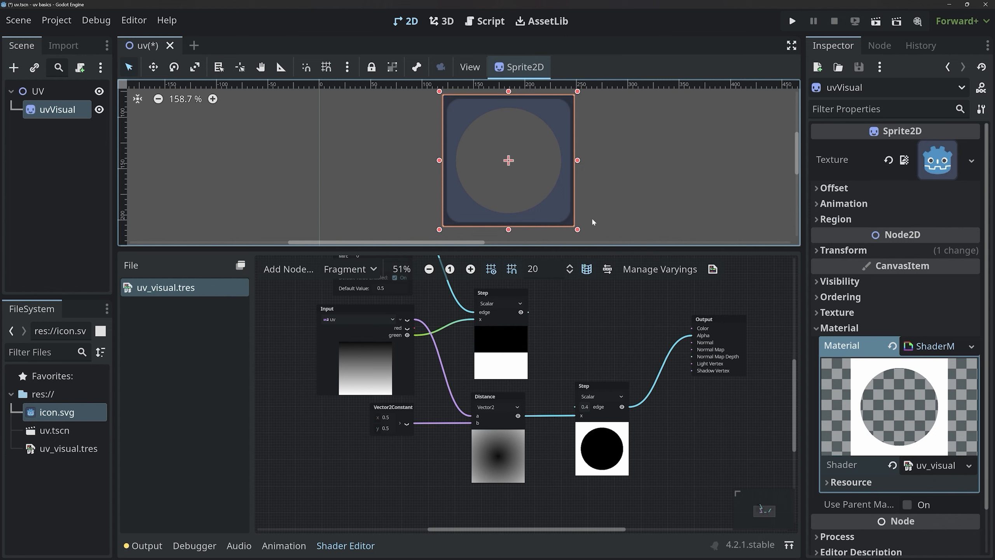
pyautogui.moveTo(703, 319); pyautogui.dragTo(750, 322)
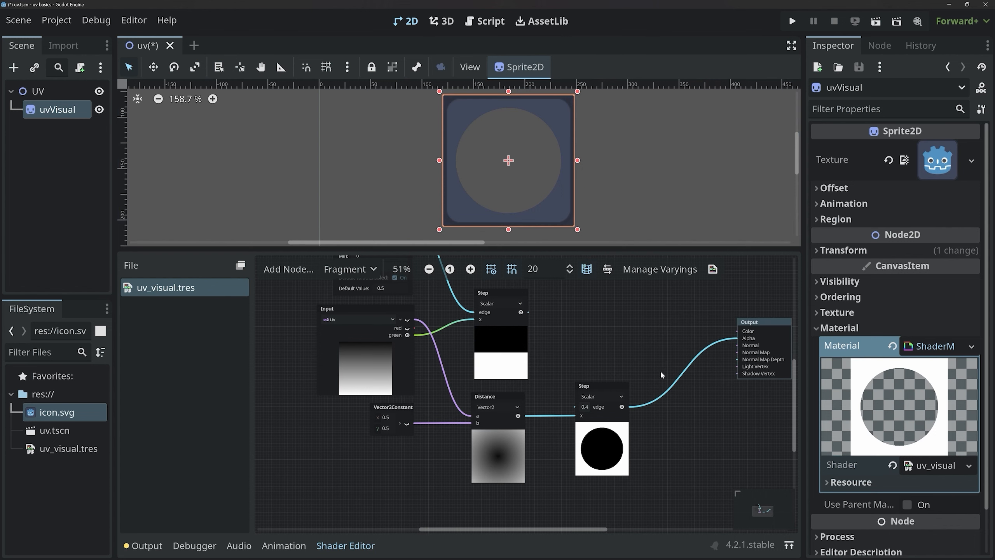
# Add a scalar OneMinus node with its preview shown, and route the circle Step node's output through it into Alpha.
pyautogui.rightClick(664, 360)
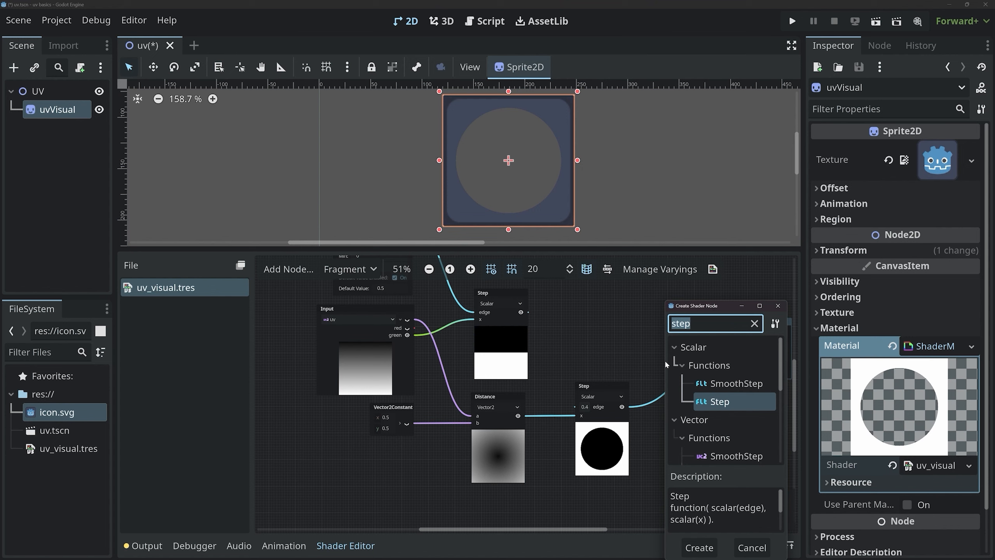
pyautogui.write('onemin')
pyautogui.press('Return')
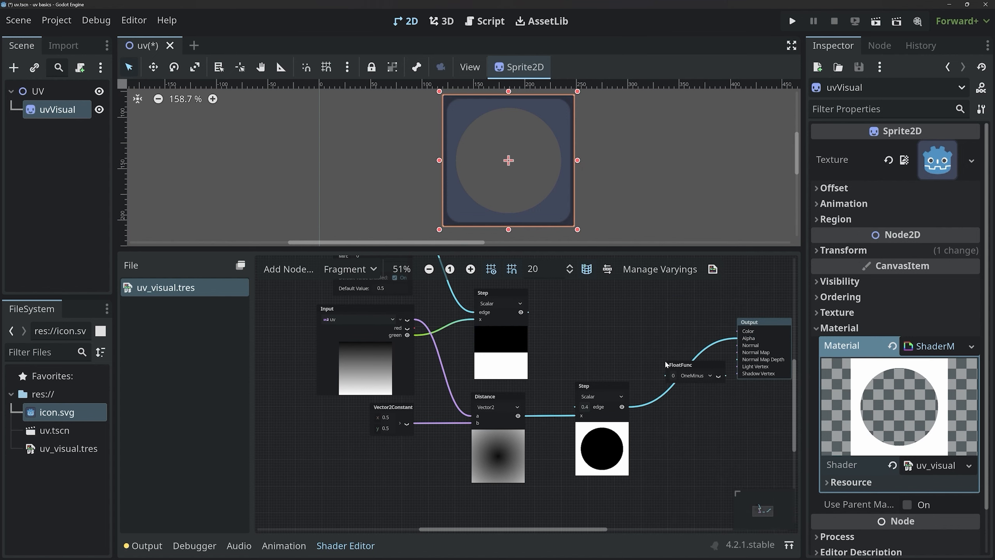
pyautogui.moveTo(668, 367); pyautogui.dragTo(655, 396)
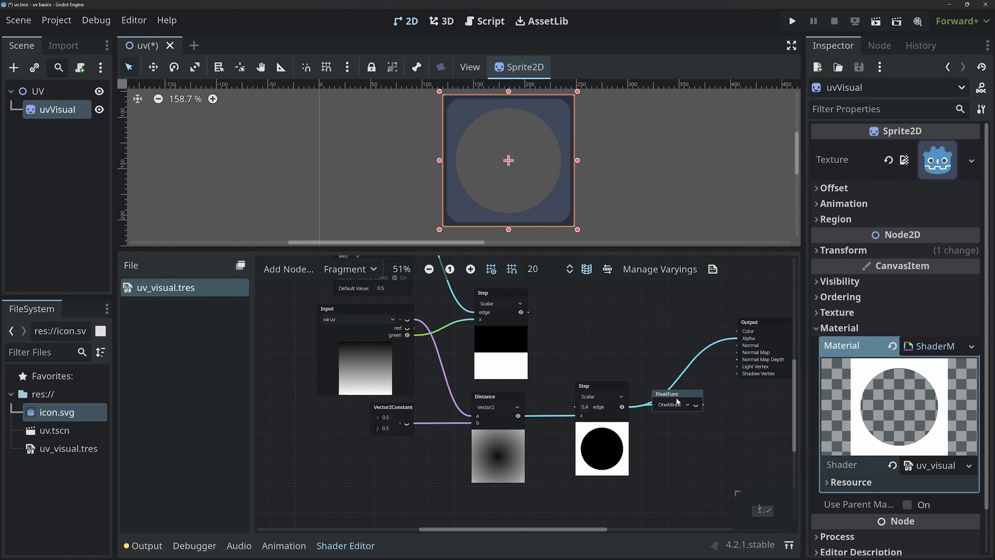
pyautogui.click(696, 406)
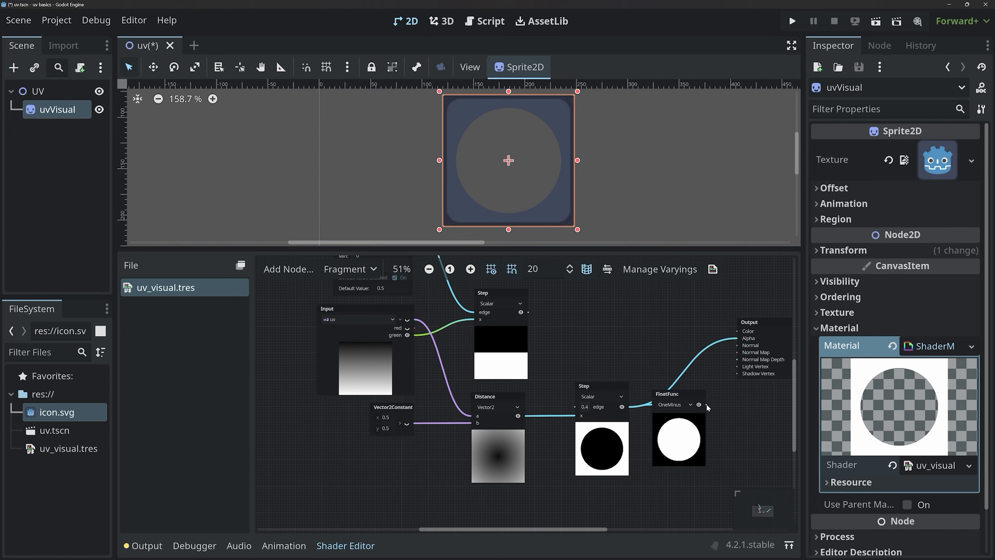
pyautogui.moveTo(707, 405); pyautogui.dragTo(737, 339)
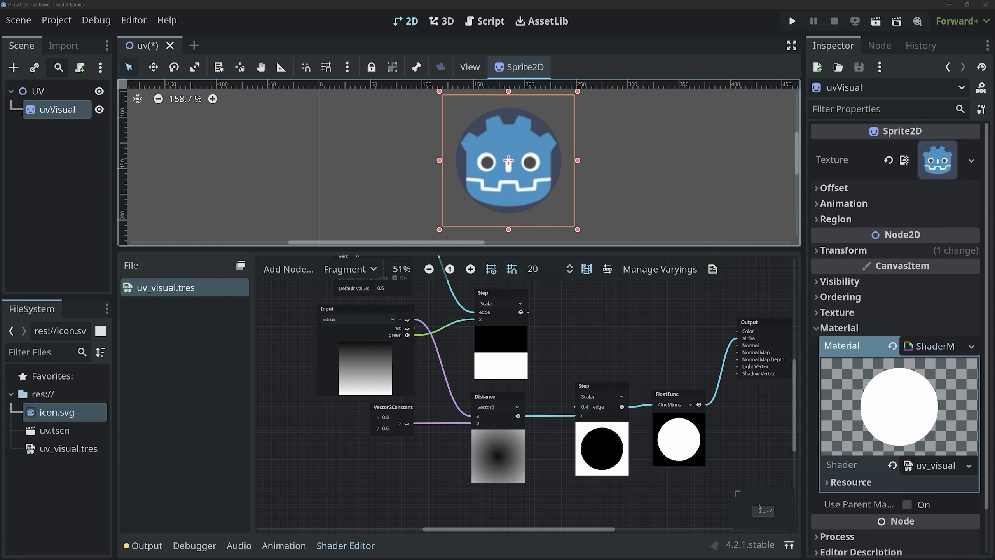
pyautogui.moveTo(587, 444)
pyautogui.mouseDown()
pyautogui.moveTo(592, 452)
pyautogui.moveTo(609, 438)
pyautogui.moveTo(601, 481)
pyautogui.moveTo(612, 482)
pyautogui.moveTo(570, 474)
pyautogui.moveTo(578, 468)
pyautogui.moveTo(554, 507)
pyautogui.moveTo(568, 492)
pyautogui.moveTo(695, 480)
pyautogui.moveTo(682, 486)
pyautogui.mouseUp()
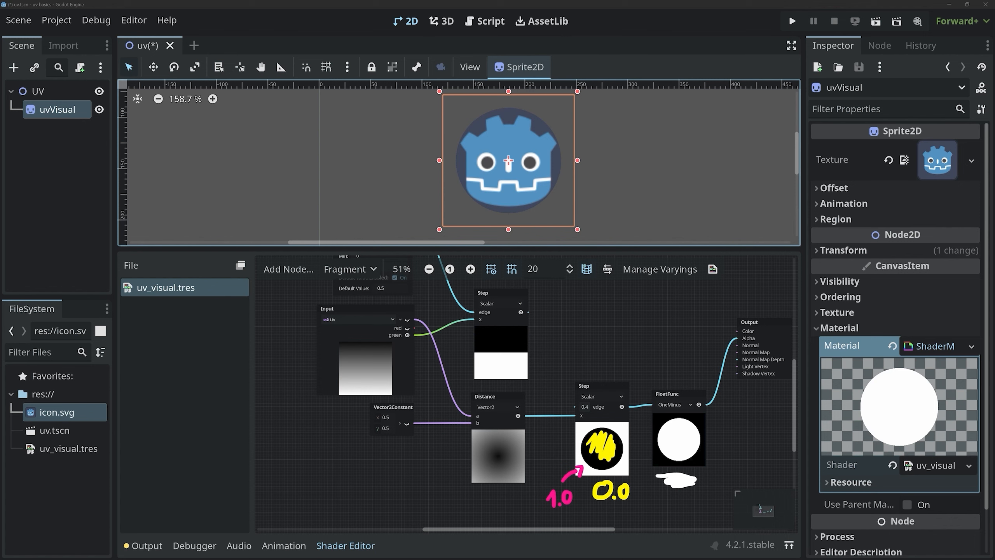
pyautogui.moveTo(651, 353)
pyautogui.mouseDown()
pyautogui.moveTo(647, 370)
pyautogui.moveTo(703, 354)
pyautogui.mouseUp()
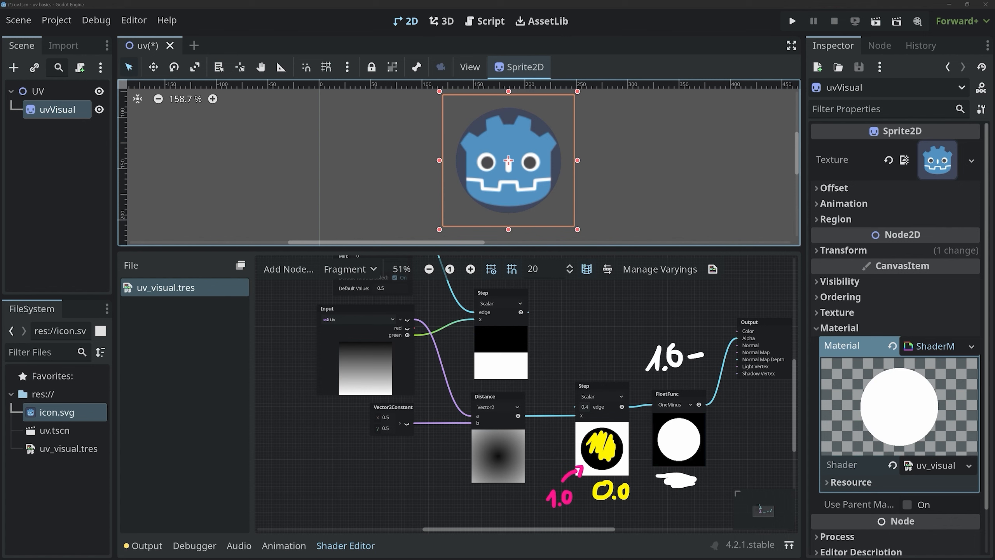
pyautogui.moveTo(543, 519); pyautogui.dragTo(643, 505)
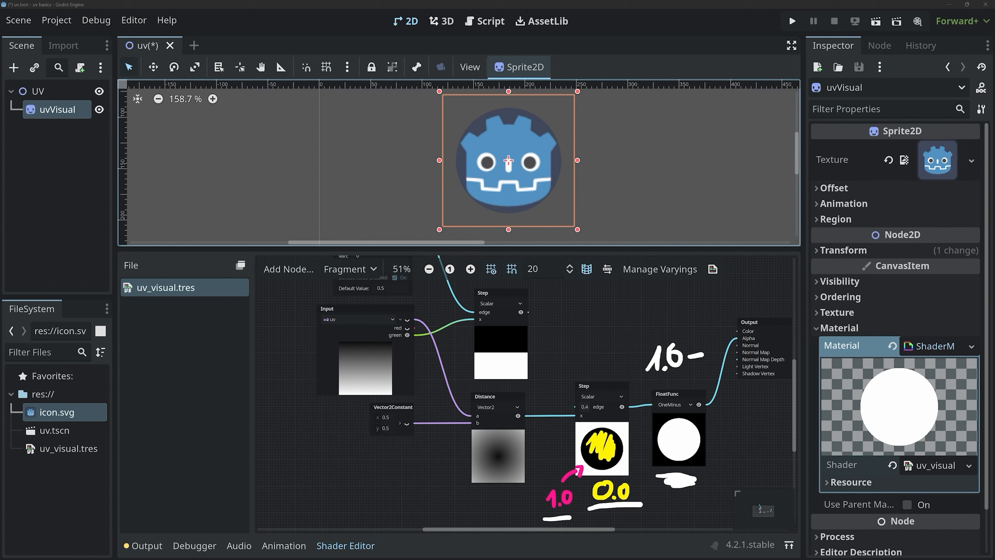
pyautogui.moveTo(714, 337)
pyautogui.mouseDown()
pyautogui.moveTo(710, 357)
pyautogui.moveTo(721, 359)
pyautogui.moveTo(756, 338)
pyautogui.mouseUp()
pyautogui.moveTo(741, 352)
pyautogui.mouseDown()
pyautogui.moveTo(769, 344)
pyautogui.moveTo(779, 322)
pyautogui.mouseUp()
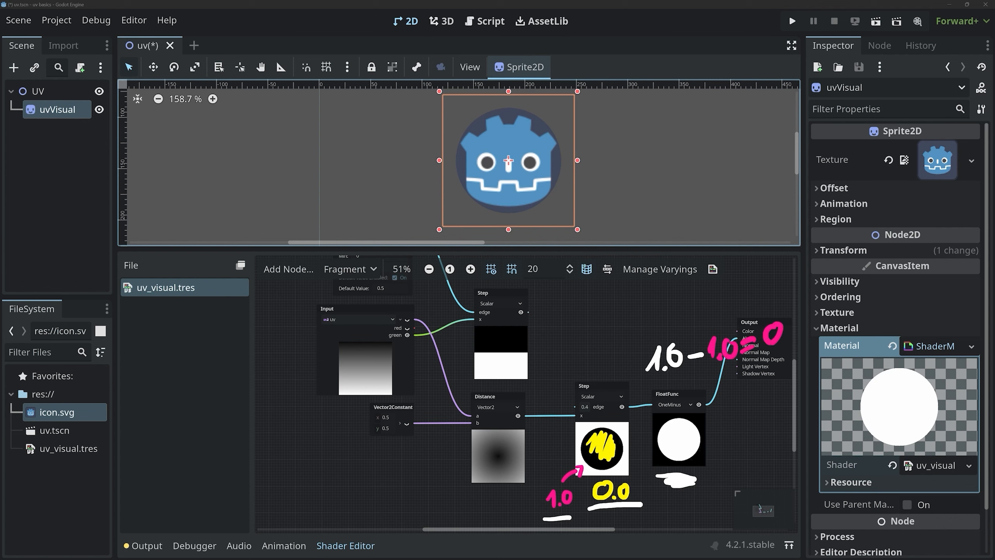
pyautogui.moveTo(577, 435)
pyautogui.mouseDown()
pyautogui.moveTo(598, 425)
pyautogui.moveTo(627, 447)
pyautogui.mouseUp()
pyautogui.moveTo(653, 414); pyautogui.dragTo(659, 471)
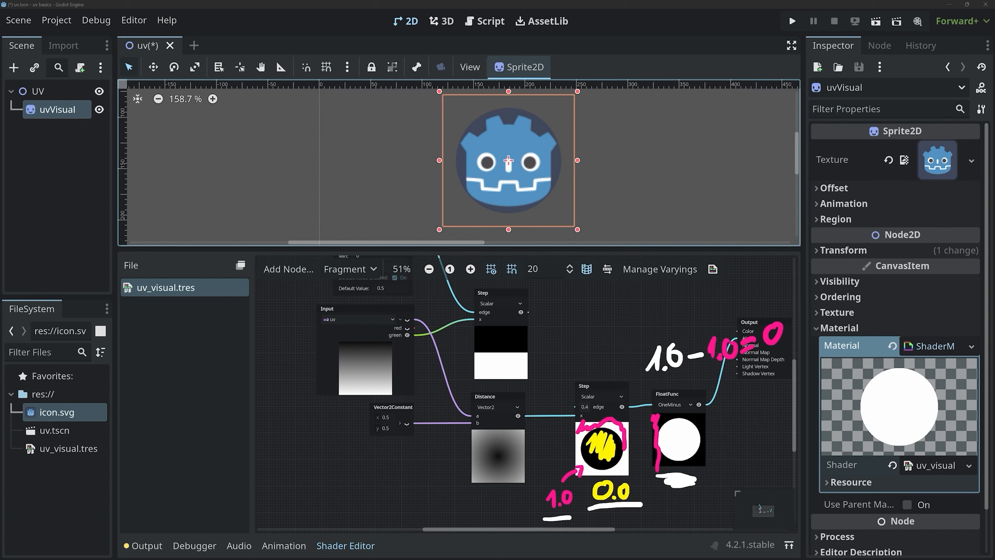
pyautogui.moveTo(716, 366)
pyautogui.mouseDown()
pyautogui.moveTo(705, 369)
pyautogui.moveTo(716, 377)
pyautogui.mouseUp()
pyautogui.moveTo(727, 384); pyautogui.dragTo(756, 368)
pyautogui.moveTo(743, 382); pyautogui.dragTo(765, 379)
pyautogui.moveTo(778, 377); pyautogui.dragTo(790, 363)
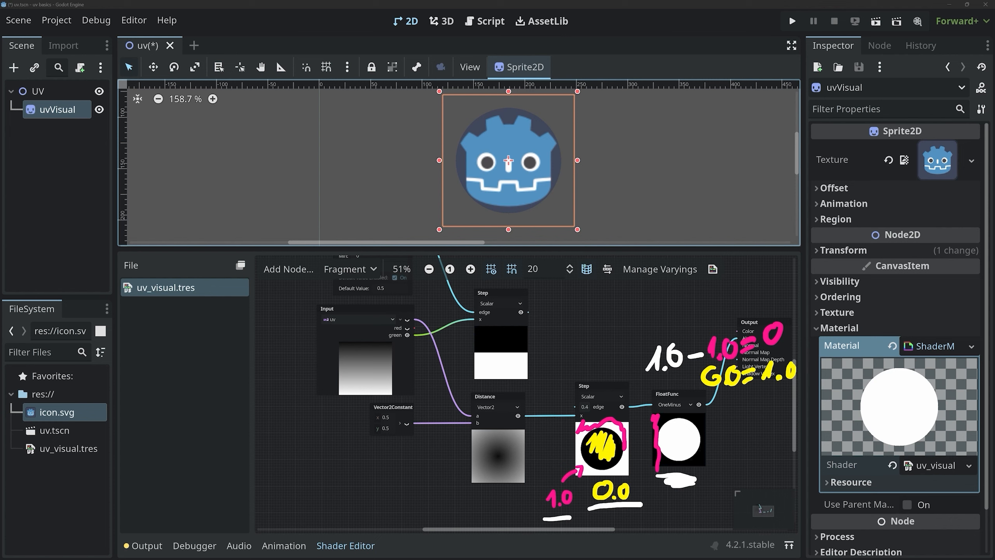
pyautogui.moveTo(661, 455)
pyautogui.mouseDown()
pyautogui.moveTo(661, 431)
pyautogui.moveTo(684, 415)
pyautogui.moveTo(703, 443)
pyautogui.moveTo(664, 451)
pyautogui.mouseUp()
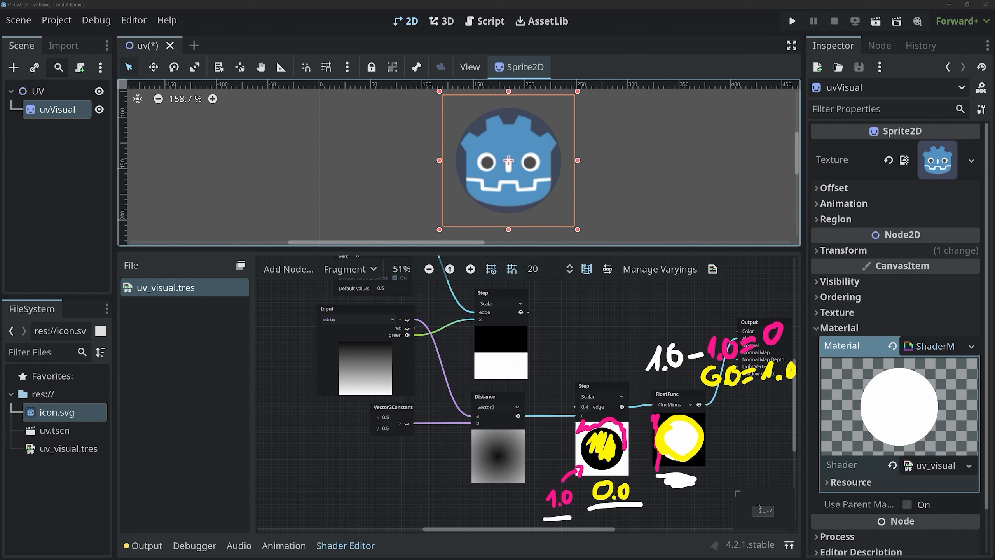
pyautogui.press('Escape')
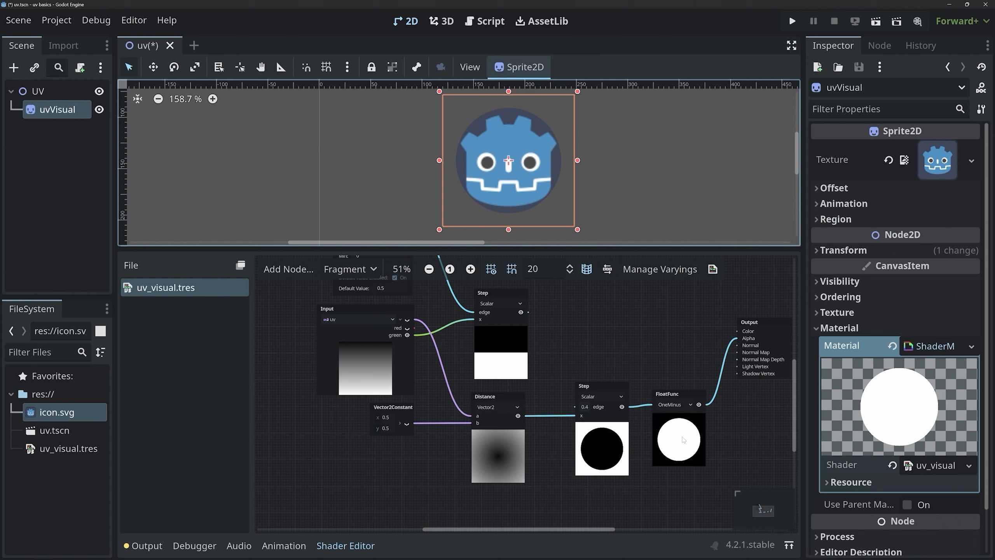
# Delete the OneMinus node between the Step and Output nodes.
pyautogui.click(681, 395)
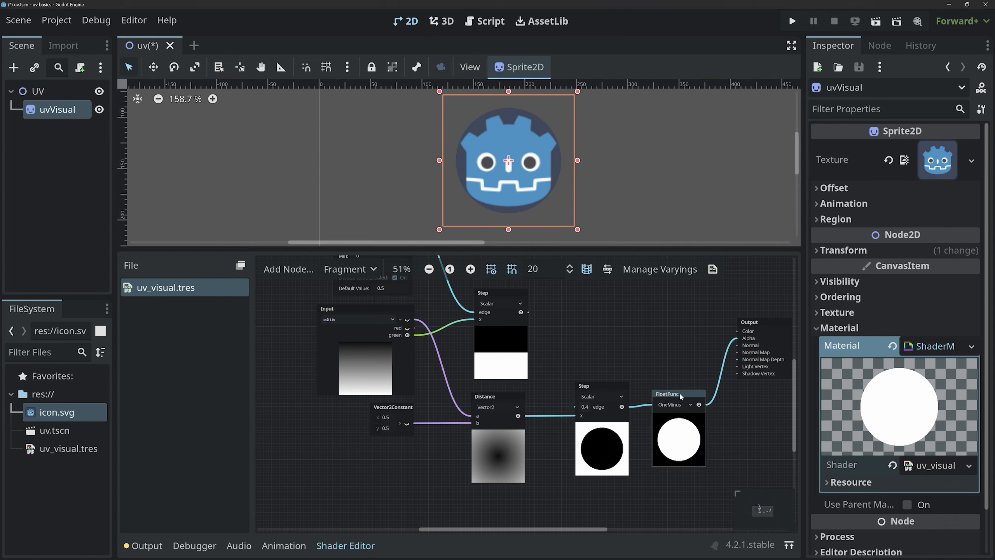
pyautogui.press('Delete')
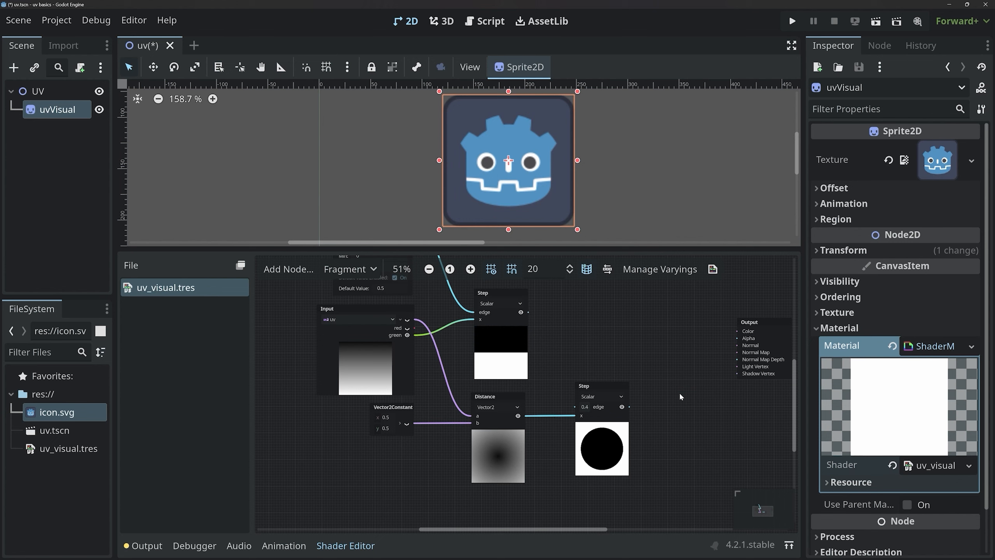
# Move the Distance connection from the Step node's x to its edge, set x to 0.4, and connect the Step output to Alpha.
pyautogui.click(592, 388)
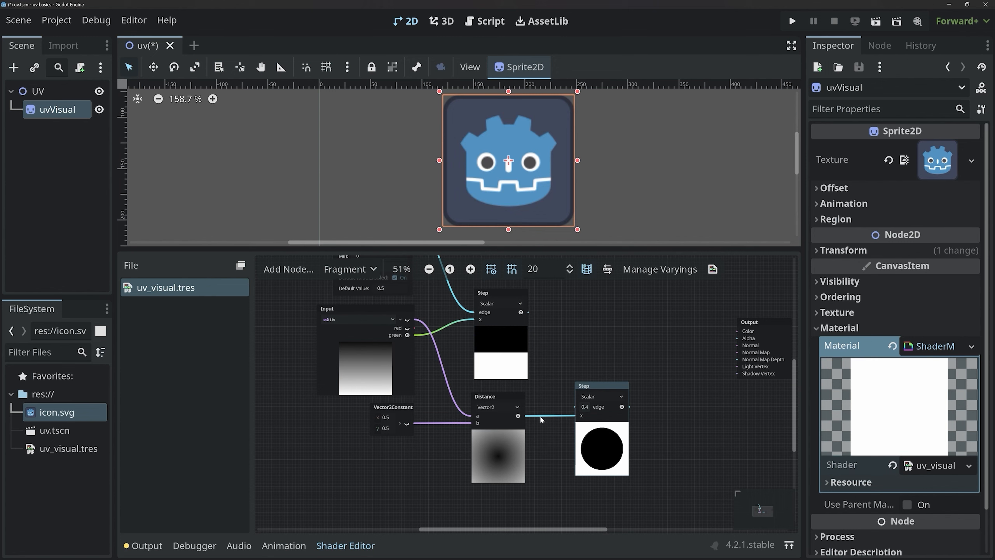
pyautogui.click(498, 399)
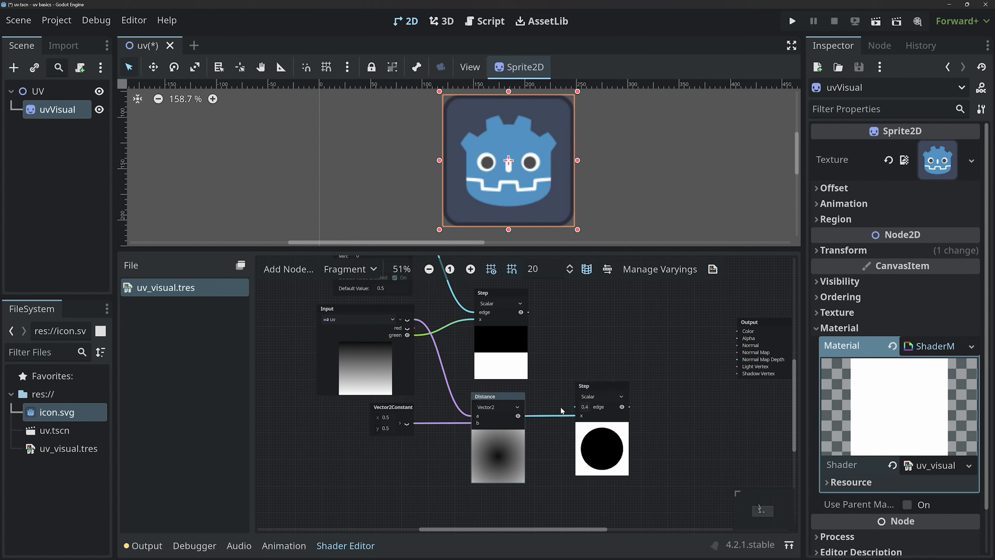
pyautogui.moveTo(575, 416); pyautogui.dragTo(575, 406)
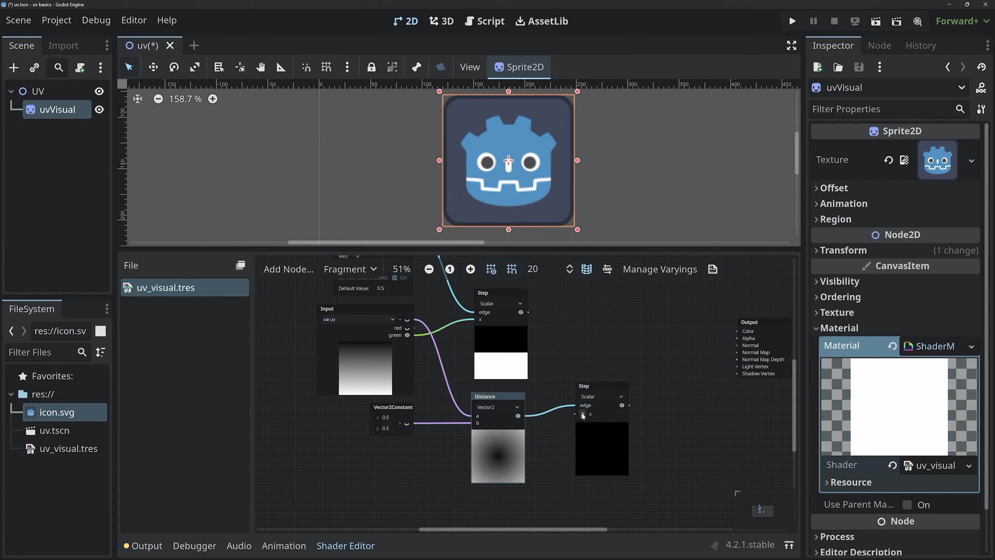
pyautogui.click(583, 413)
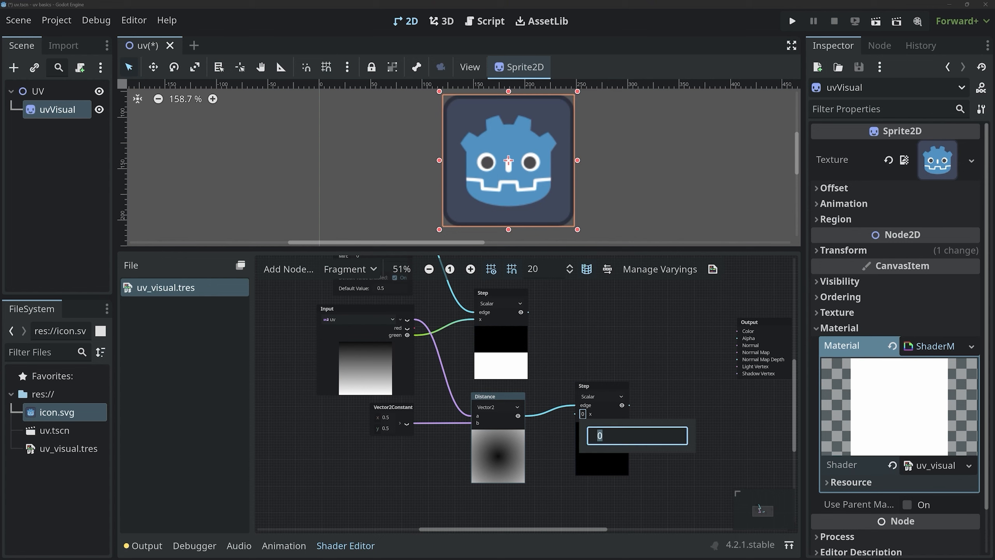
pyautogui.write('0.4')
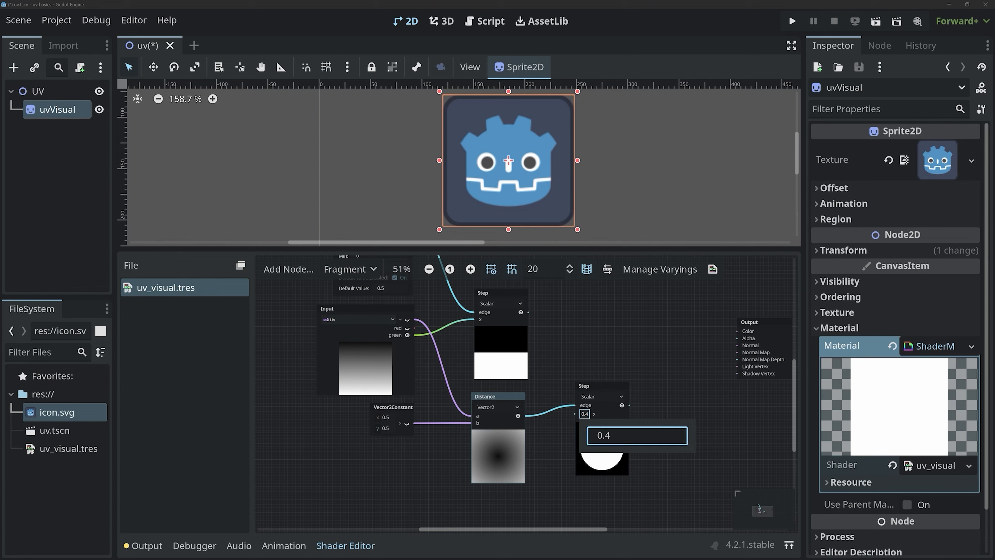
pyautogui.press('Return')
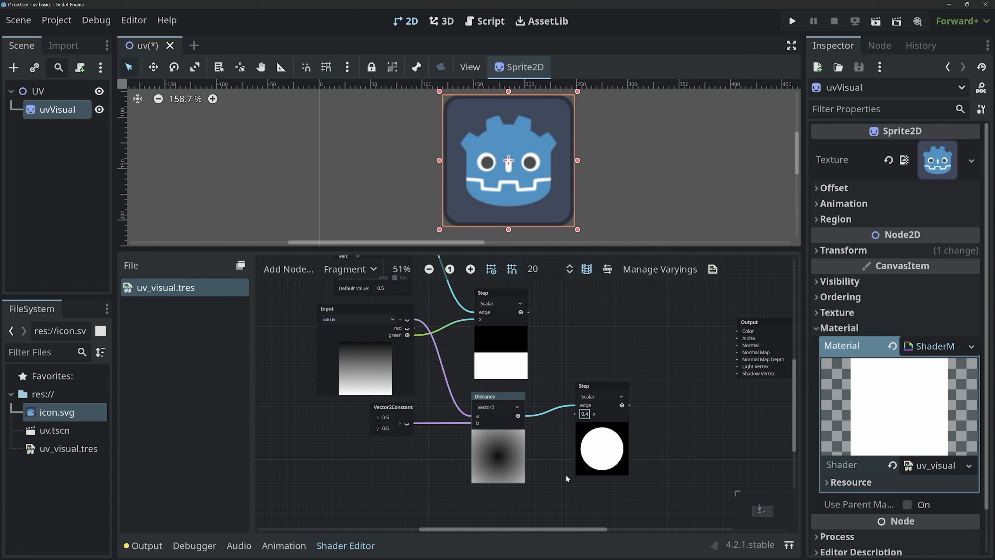
pyautogui.moveTo(629, 405); pyautogui.dragTo(732, 339)
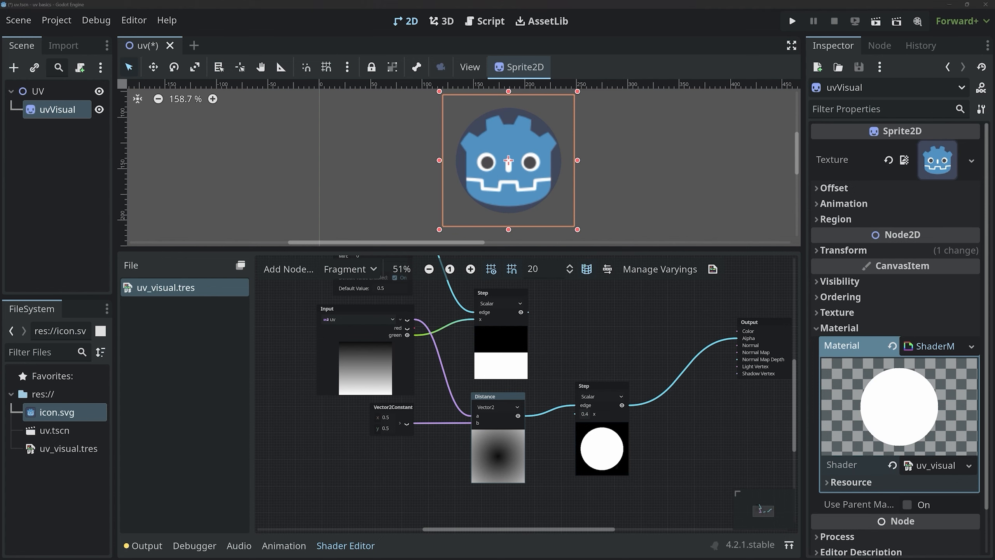
pyautogui.moveTo(615, 354)
pyautogui.mouseDown()
pyautogui.moveTo(617, 379)
pyautogui.moveTo(598, 400)
pyautogui.moveTo(608, 401)
pyautogui.mouseUp()
pyautogui.moveTo(563, 315)
pyautogui.mouseDown()
pyautogui.moveTo(652, 312)
pyautogui.moveTo(642, 335)
pyautogui.moveTo(689, 331)
pyautogui.mouseUp()
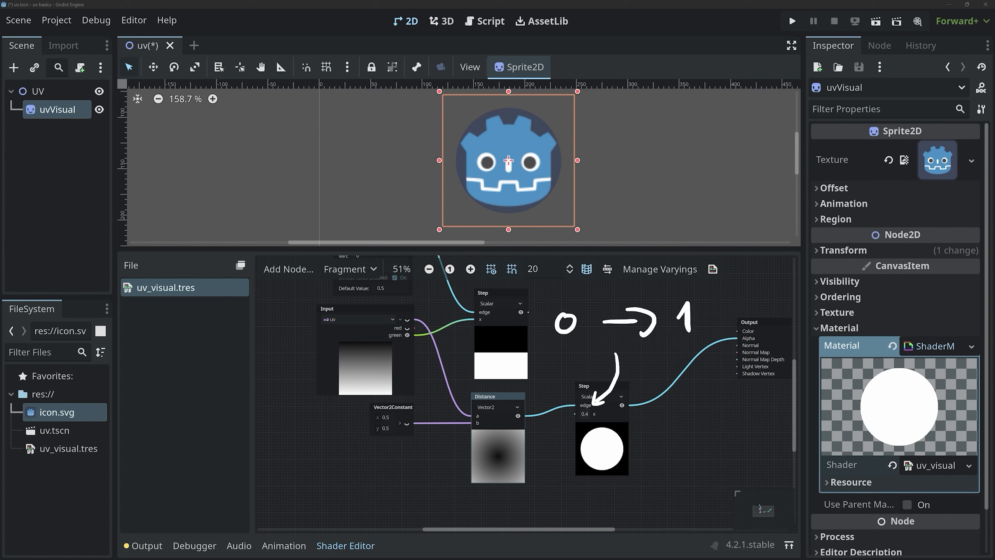
pyautogui.moveTo(555, 339); pyautogui.dragTo(703, 338)
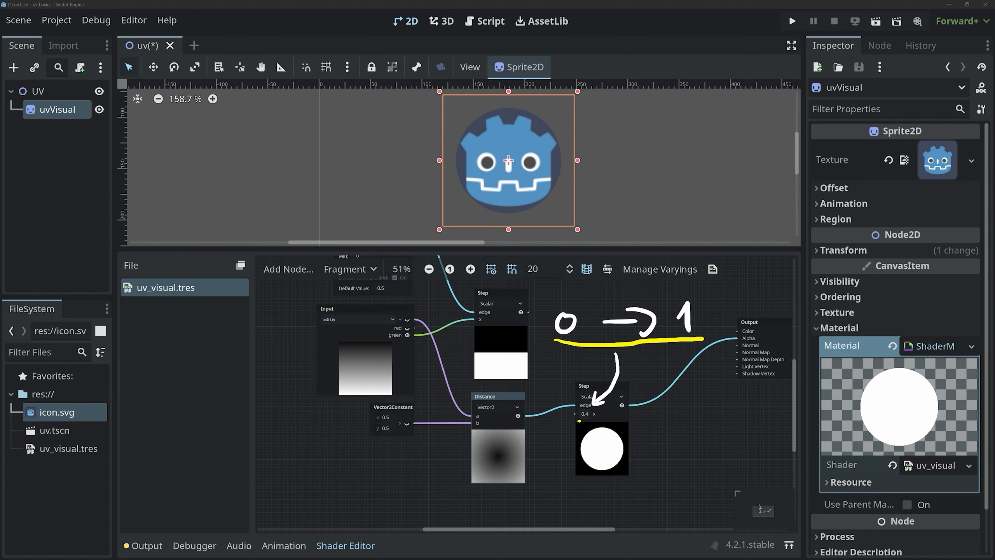
pyautogui.moveTo(579, 421); pyautogui.dragTo(592, 421)
pyautogui.moveTo(601, 282); pyautogui.dragTo(607, 351)
pyautogui.moveTo(578, 421); pyautogui.dragTo(593, 422)
pyautogui.moveTo(611, 287); pyautogui.dragTo(699, 300)
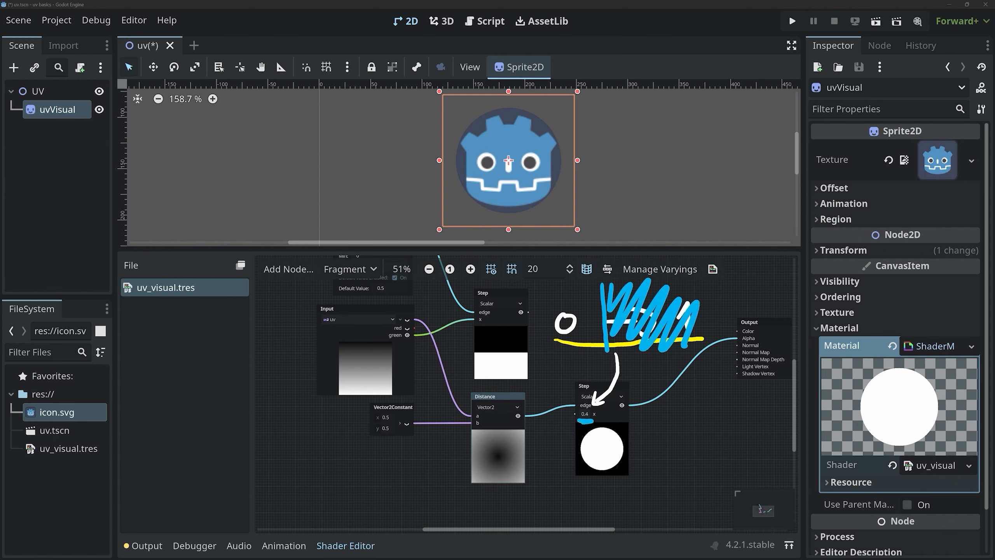
pyautogui.moveTo(619, 422)
pyautogui.mouseDown()
pyautogui.moveTo(629, 475)
pyautogui.moveTo(588, 484)
pyautogui.moveTo(566, 460)
pyautogui.mouseUp()
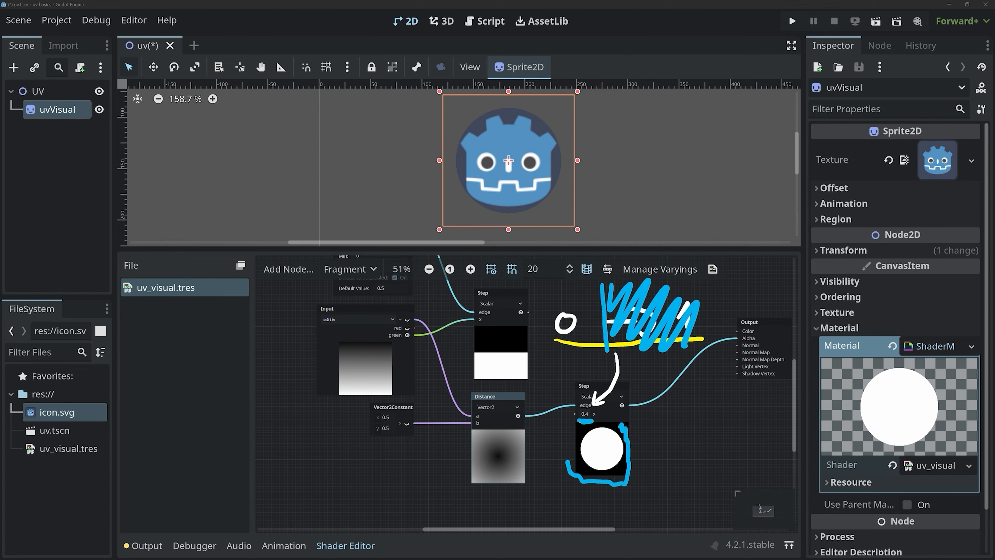
pyautogui.press('Escape')
# Move the circle's Step node closer to the Distance node, level with it.
pyautogui.moveTo(655, 427); pyautogui.dragTo(624, 352, button='middle')
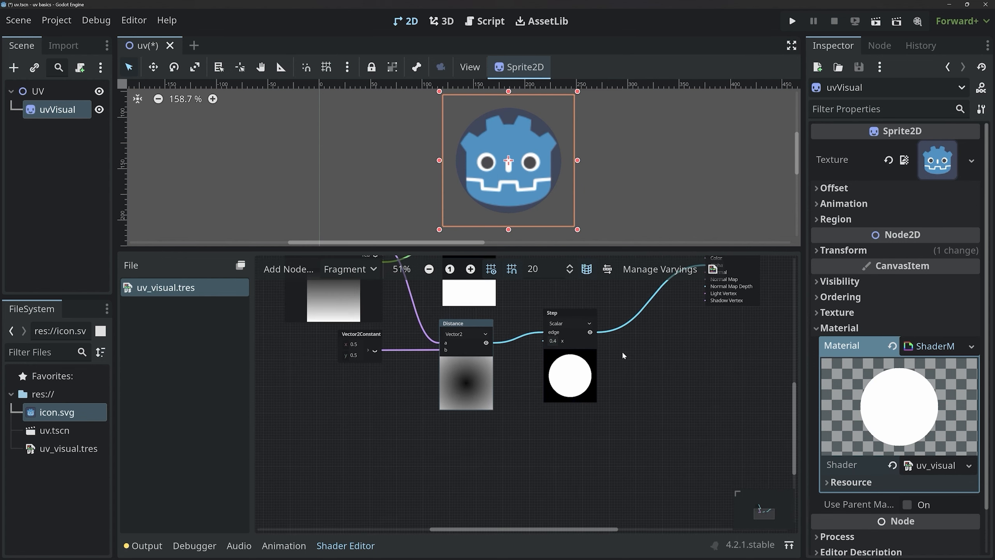
pyautogui.moveTo(569, 313); pyautogui.dragTo(554, 325)
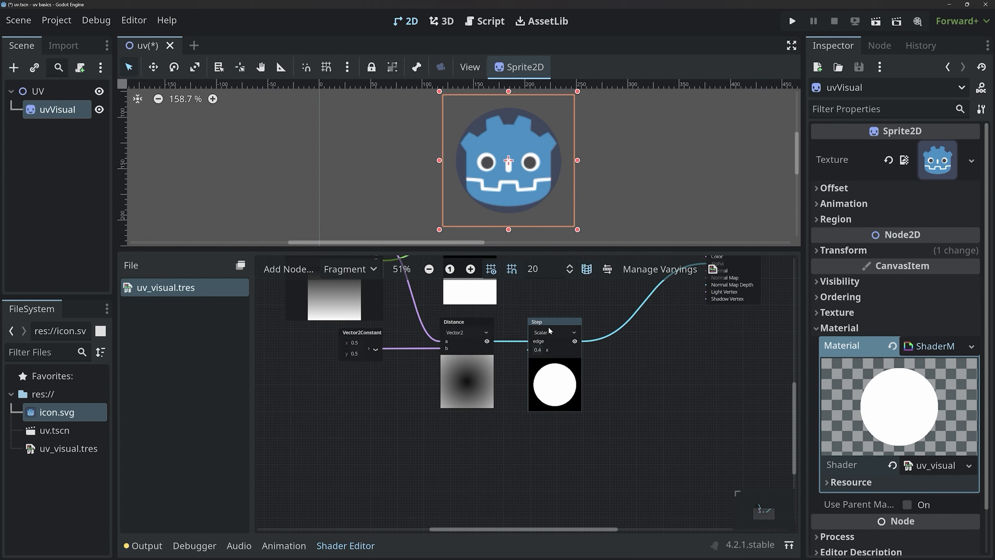
# Add a FloatParameter node named circle_size below the Distance node and connect its output to the Step node's x.
pyautogui.click(450, 453)
pyautogui.rightClick(449, 443)
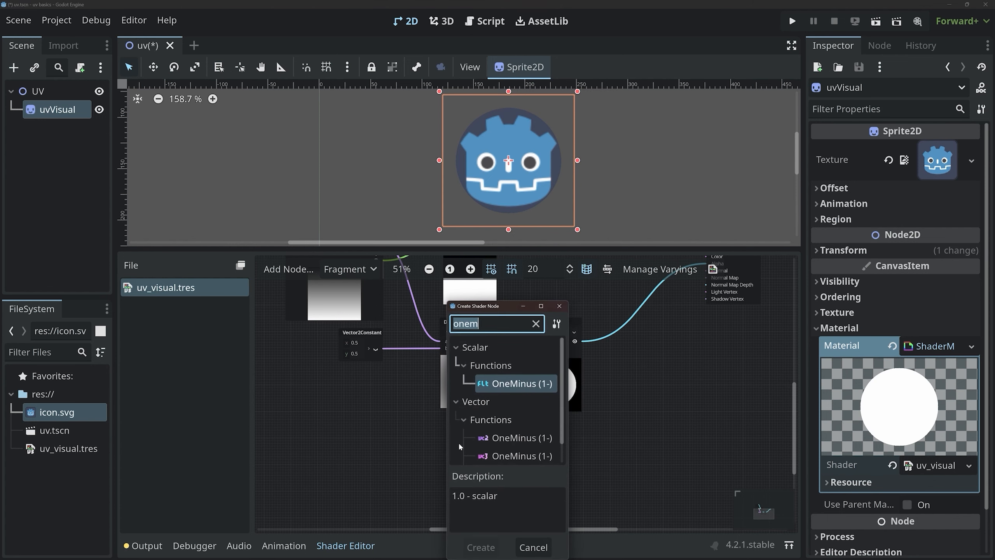
pyautogui.write('floatparam')
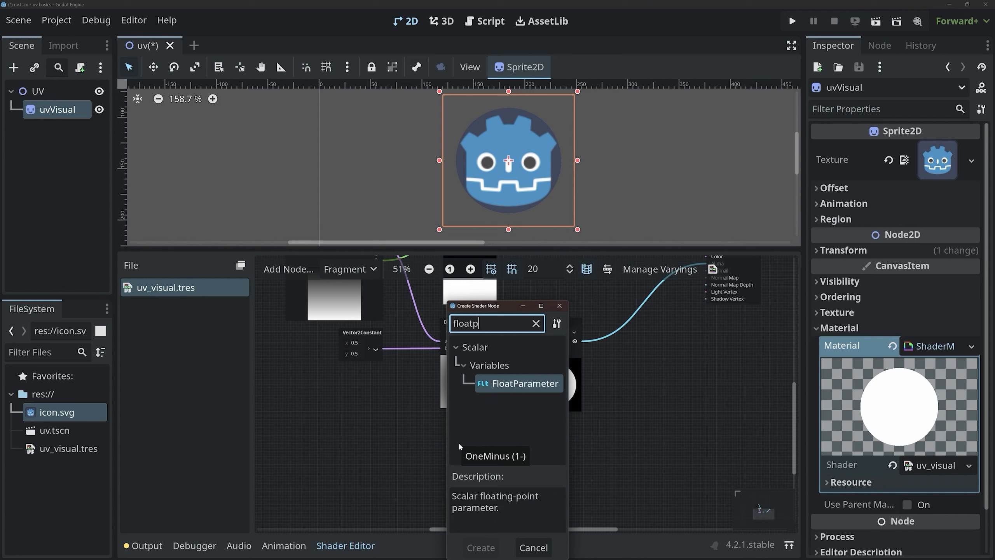
pyautogui.press('Return')
pyautogui.moveTo(461, 446); pyautogui.dragTo(430, 431)
pyautogui.write('circl')
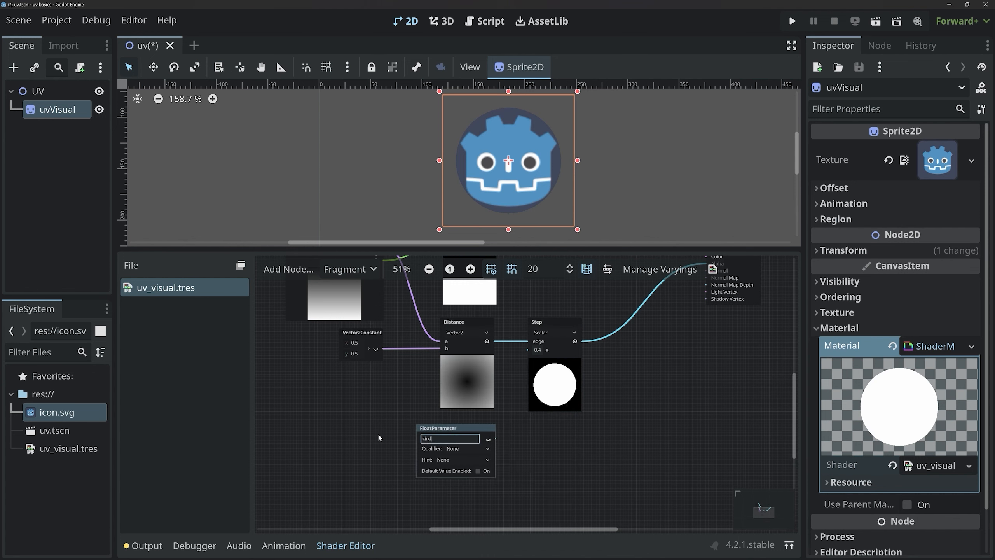
pyautogui.write('e_size')
pyautogui.press('Return')
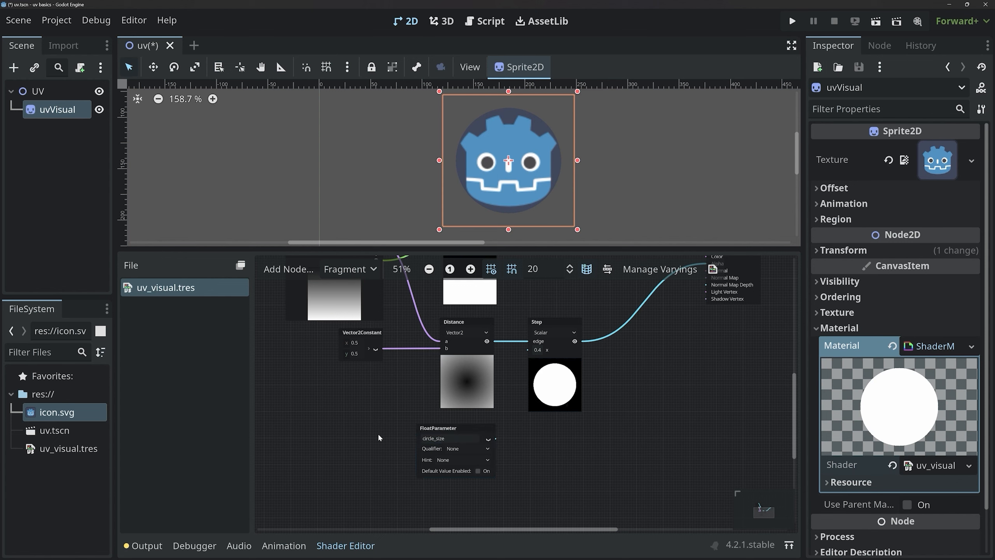
pyautogui.moveTo(495, 438); pyautogui.dragTo(527, 350)
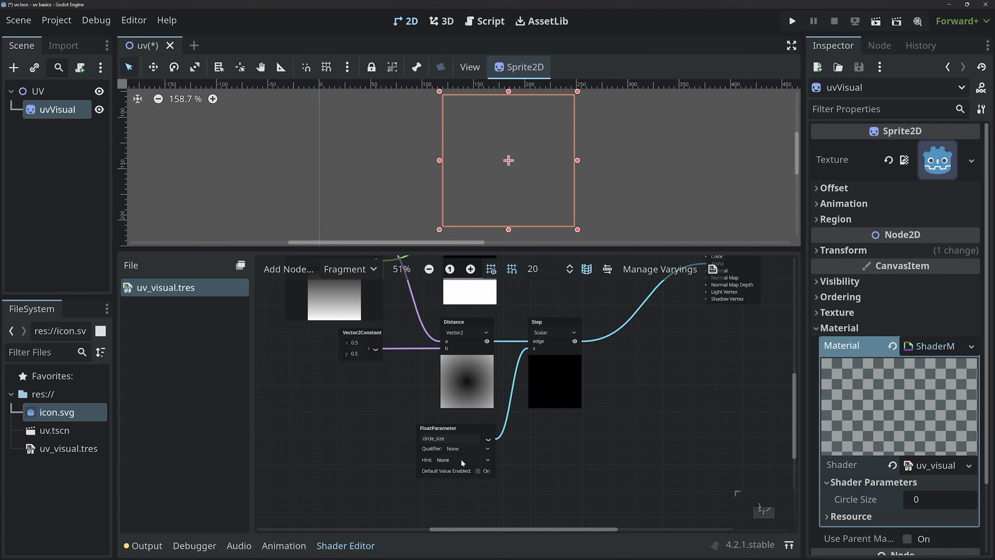
# Enable the default value of the circle_size FloatParameter node and set it to 0.4.
pyautogui.click(478, 471)
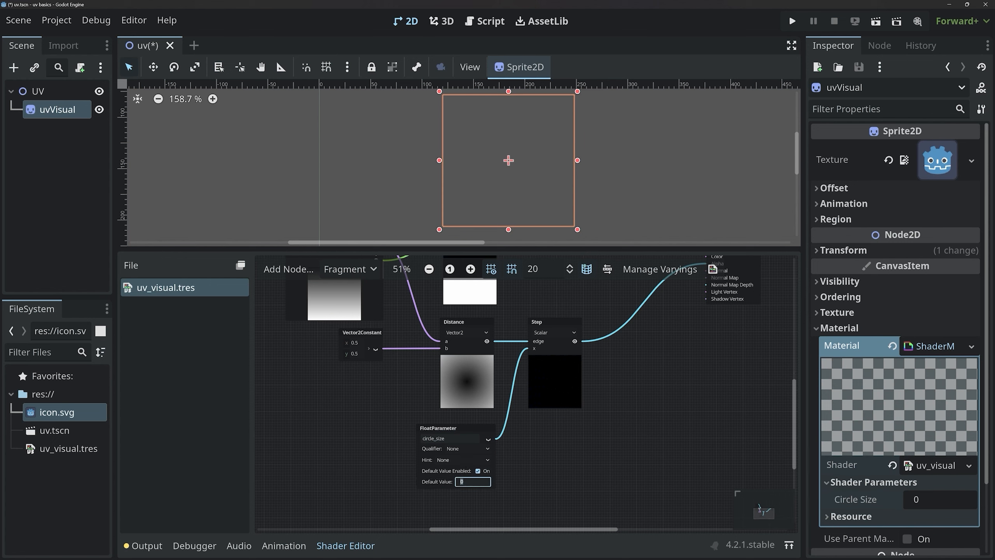
pyautogui.write('.4')
pyautogui.press('Return')
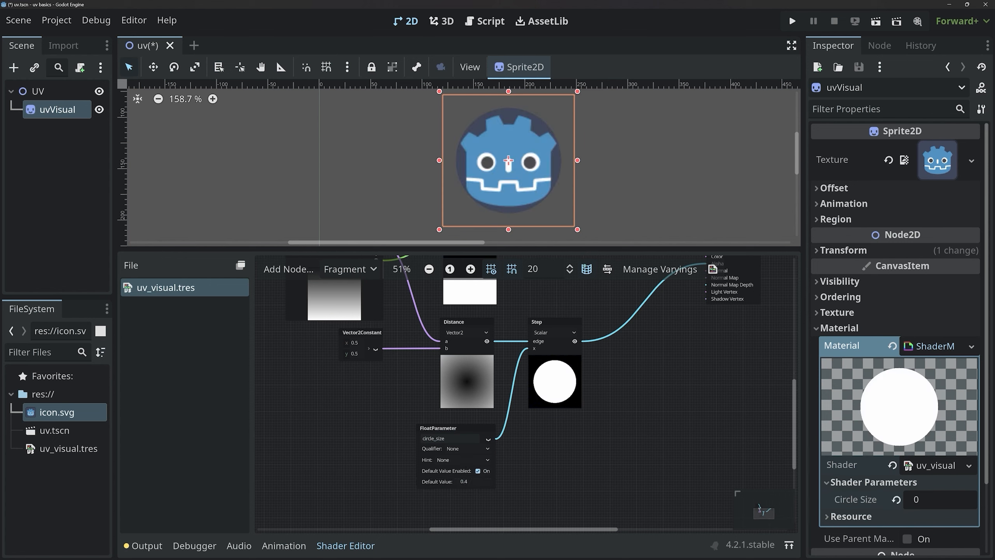
# Give the circle_size parameter a Range hint and adjust the material's Circle Size to 0.382.
pyautogui.click(456, 460)
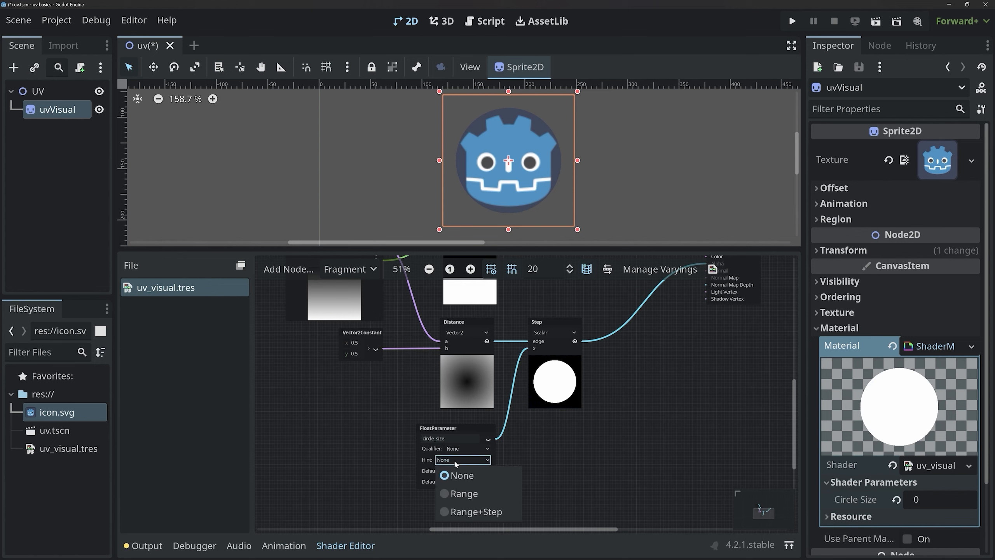
pyautogui.click(463, 493)
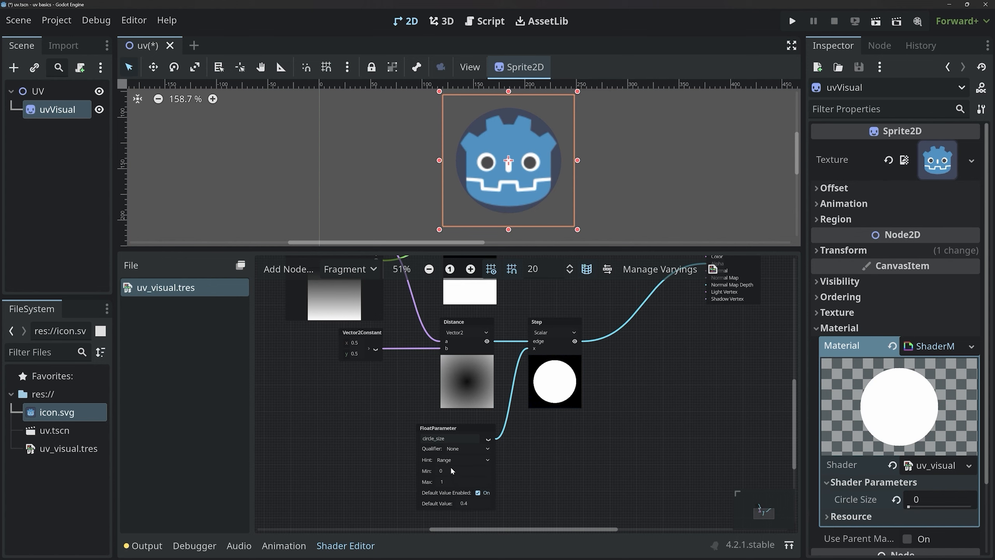
pyautogui.moveTo(909, 507); pyautogui.dragTo(933, 508)
pyautogui.moveTo(650, 352); pyautogui.dragTo(617, 438, button='middle')
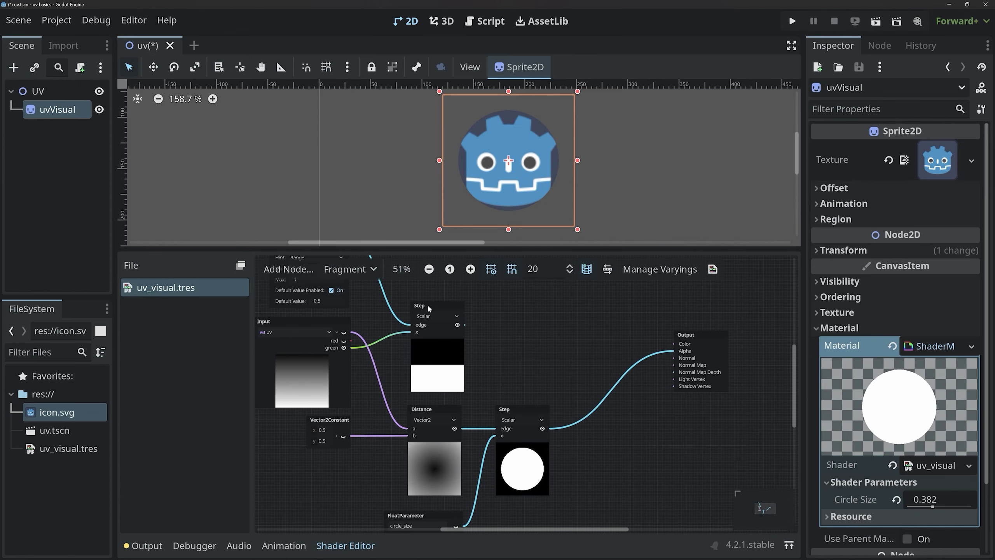
pyautogui.click(428, 303)
pyautogui.click(521, 409)
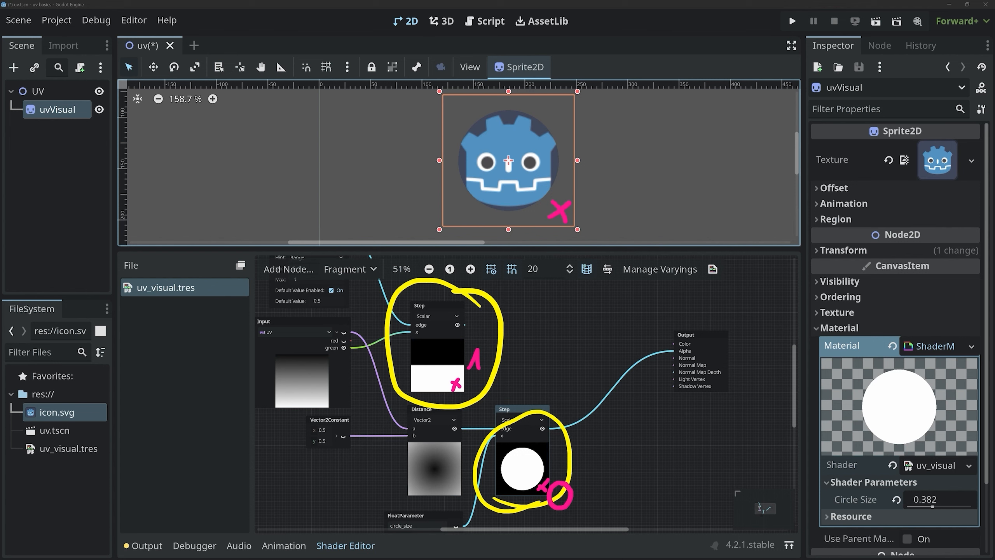
pyautogui.moveTo(526, 313)
pyautogui.mouseDown()
pyautogui.moveTo(525, 338)
pyautogui.moveTo(553, 298)
pyautogui.moveTo(593, 313)
pyautogui.moveTo(607, 333)
pyautogui.moveTo(525, 336)
pyautogui.mouseUp()
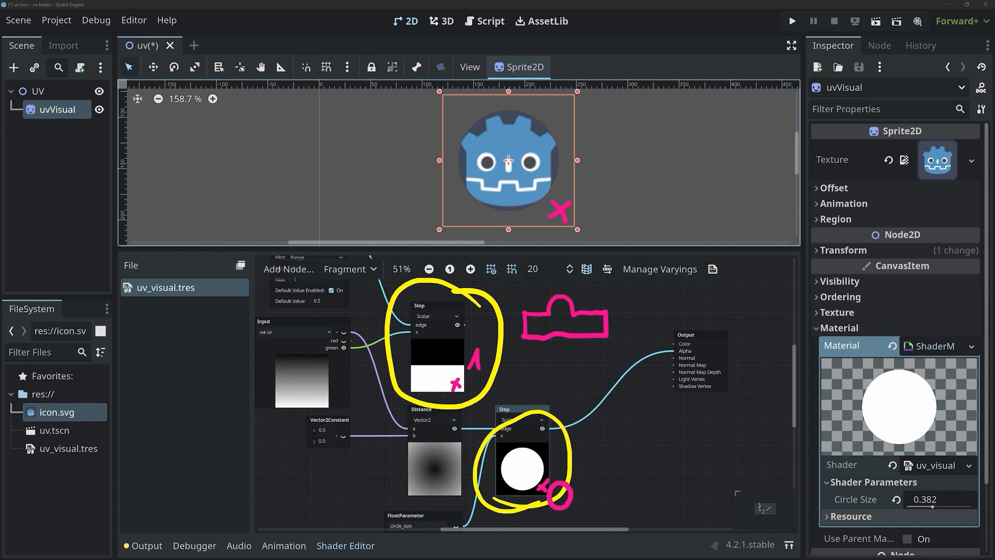
pyautogui.moveTo(409, 364)
pyautogui.mouseDown()
pyautogui.moveTo(410, 386)
pyautogui.moveTo(470, 369)
pyautogui.moveTo(410, 363)
pyautogui.mouseUp()
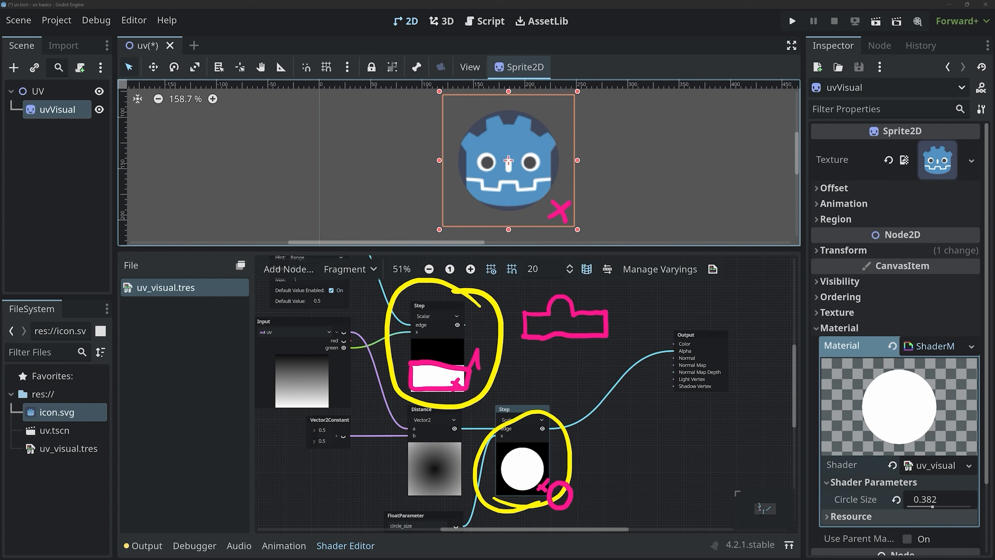
pyautogui.hotkey('ctrl', 'z')
pyautogui.hotkey('ctrl', 'z')
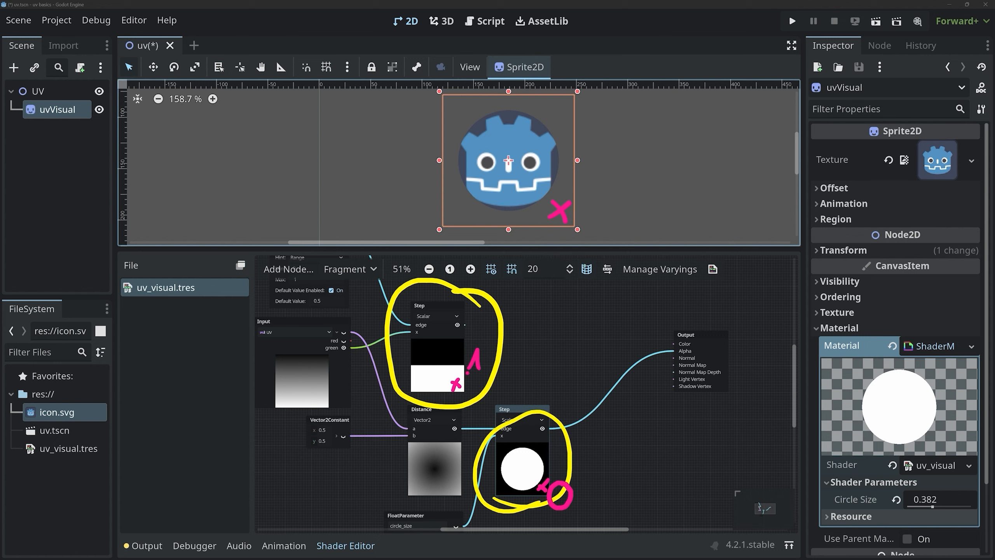
pyautogui.moveTo(467, 373); pyautogui.dragTo(485, 375)
pyautogui.moveTo(548, 520); pyautogui.dragTo(570, 516)
pyautogui.press('Escape')
# Add a scalar Add node before the Output, connect the slide Step to a and the circle Step to b, and show its preview.
pyautogui.rightClick(593, 358)
pyautogui.write('add')
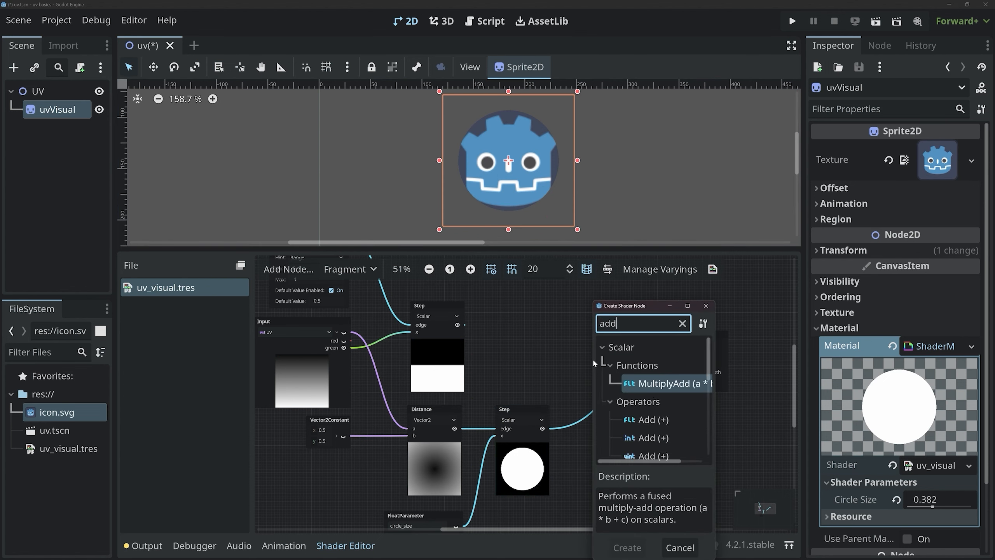
pyautogui.press('Return')
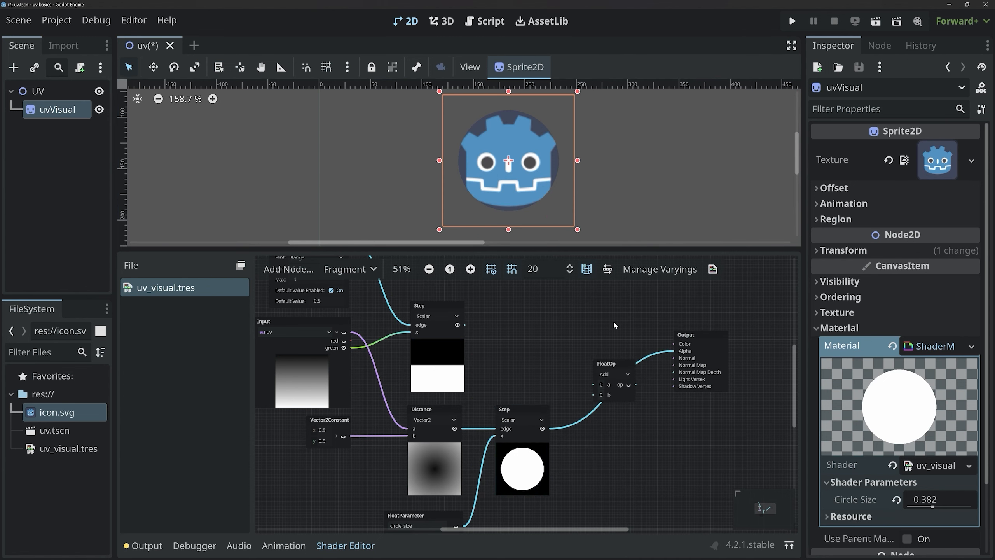
pyautogui.moveTo(470, 328); pyautogui.dragTo(588, 346)
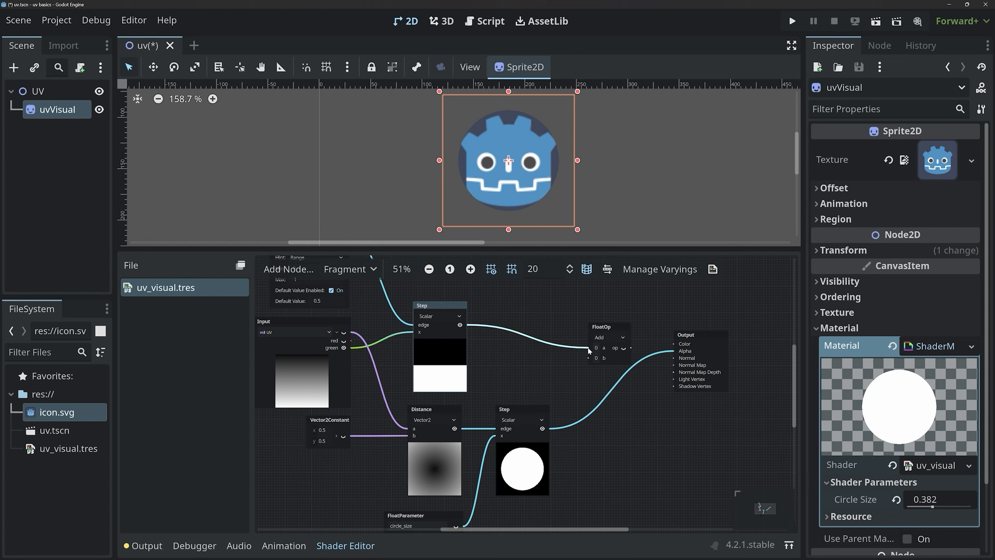
pyautogui.moveTo(673, 351); pyautogui.dragTo(588, 355)
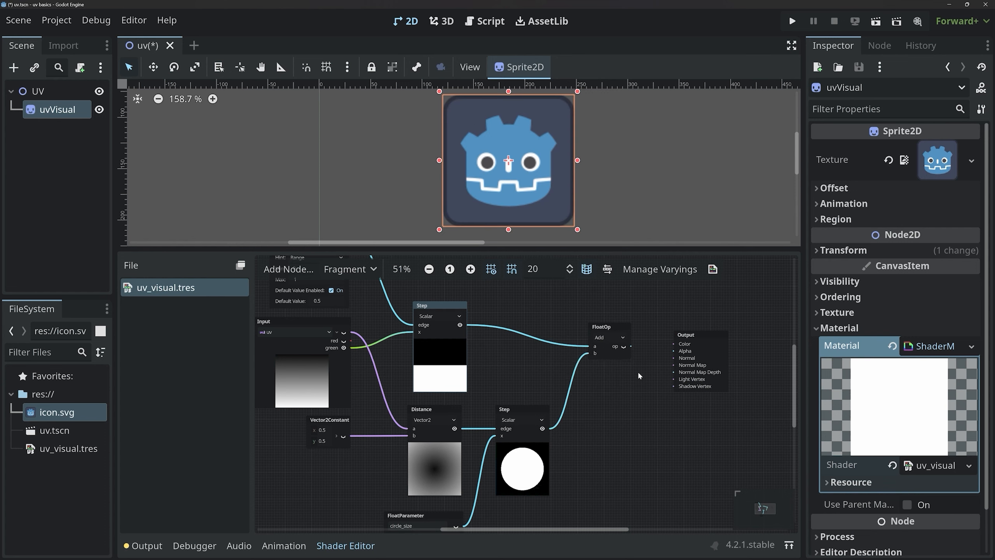
pyautogui.click(623, 346)
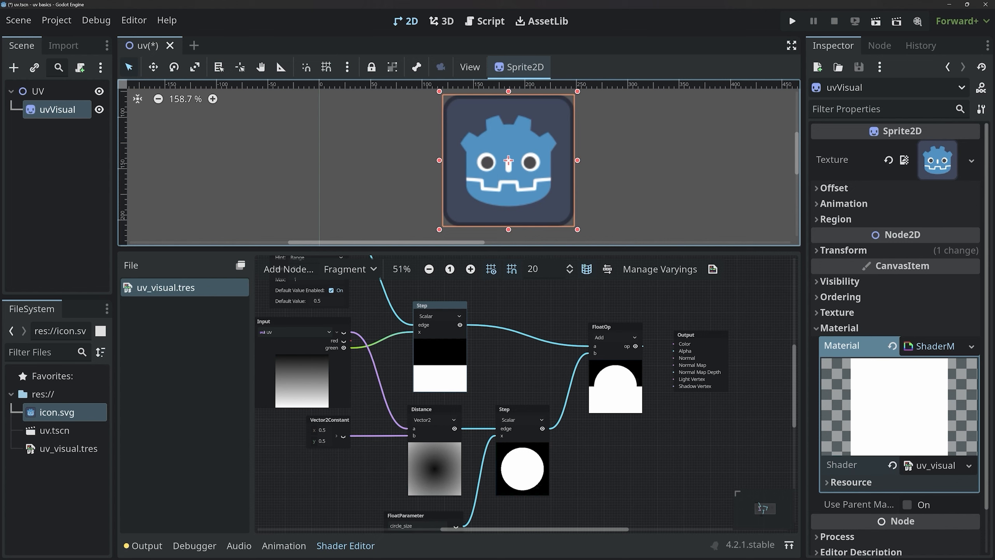
# Connect the Add node's output to Alpha, and adjust the material's Slide Progress to 0.484 and Circle Size to 0.398.
pyautogui.moveTo(594, 386)
pyautogui.mouseDown()
pyautogui.moveTo(629, 397)
pyautogui.moveTo(637, 385)
pyautogui.moveTo(590, 388)
pyautogui.mouseUp()
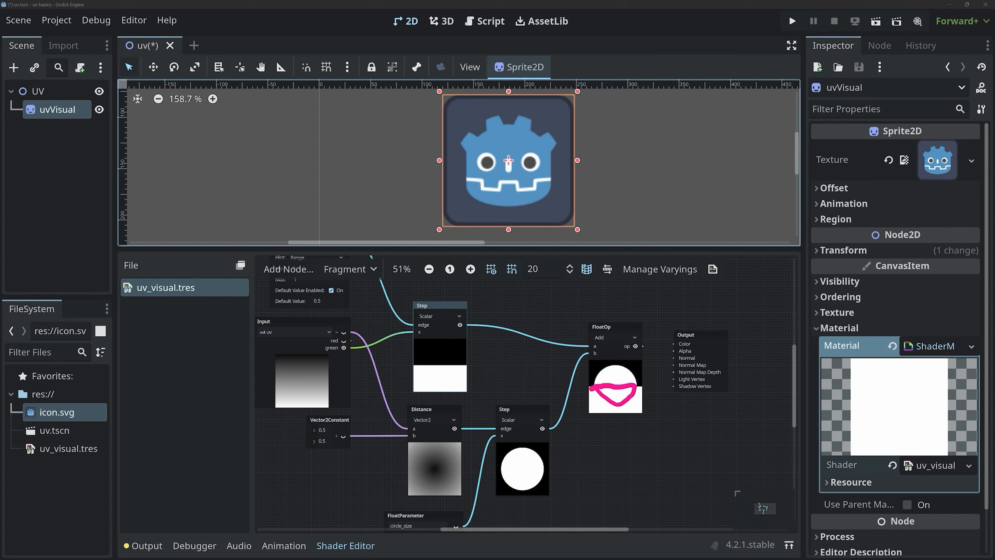
pyautogui.moveTo(642, 346); pyautogui.dragTo(674, 352)
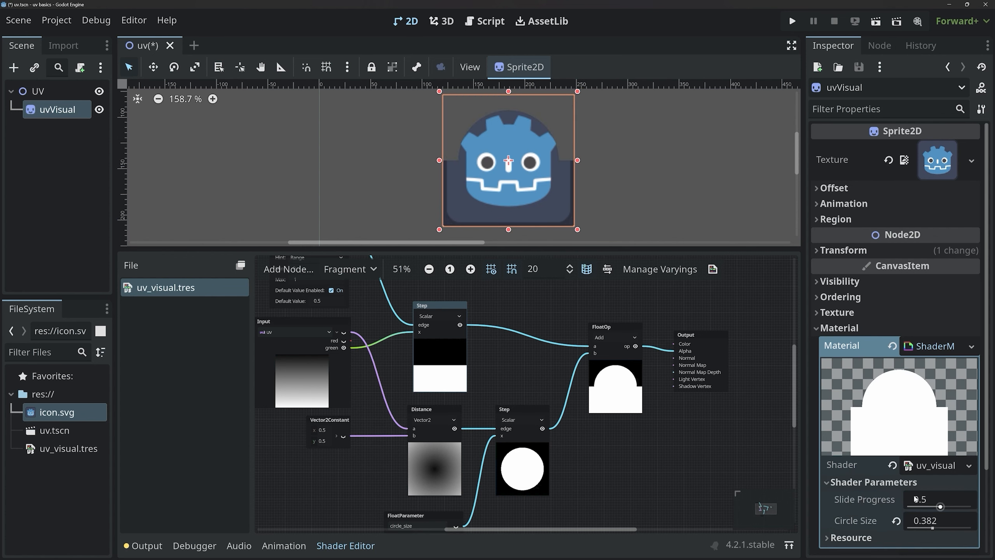
pyautogui.moveTo(940, 507)
pyautogui.mouseDown()
pyautogui.moveTo(924, 507)
pyautogui.moveTo(951, 527)
pyautogui.moveTo(916, 527)
pyautogui.moveTo(933, 528)
pyautogui.moveTo(919, 507)
pyautogui.moveTo(940, 505)
pyautogui.mouseUp()
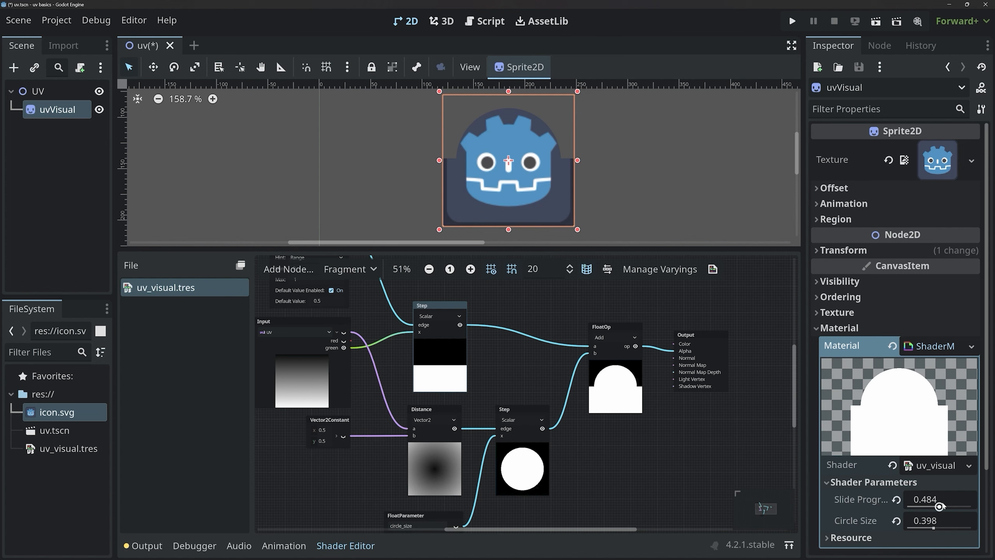
# Try the Subtract, Multiply, Divide and ATan2 operations on the FloatOp node, finishing back on Add.
pyautogui.click(609, 328)
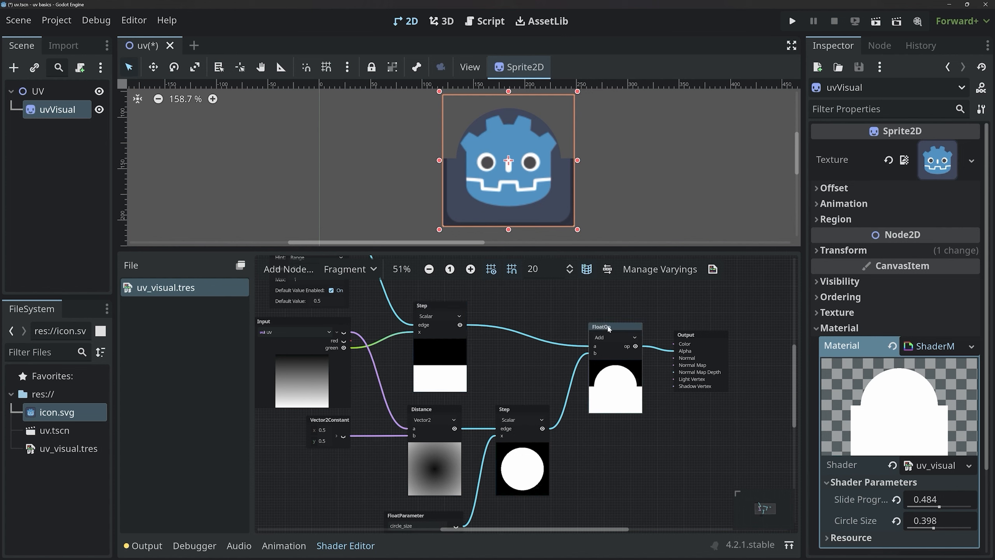
pyautogui.click(604, 338)
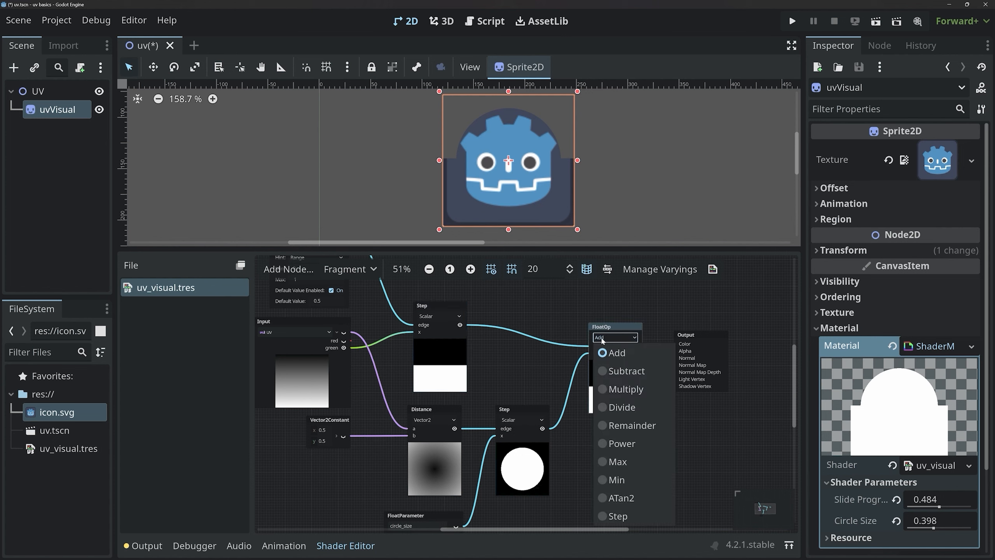
pyautogui.click(622, 371)
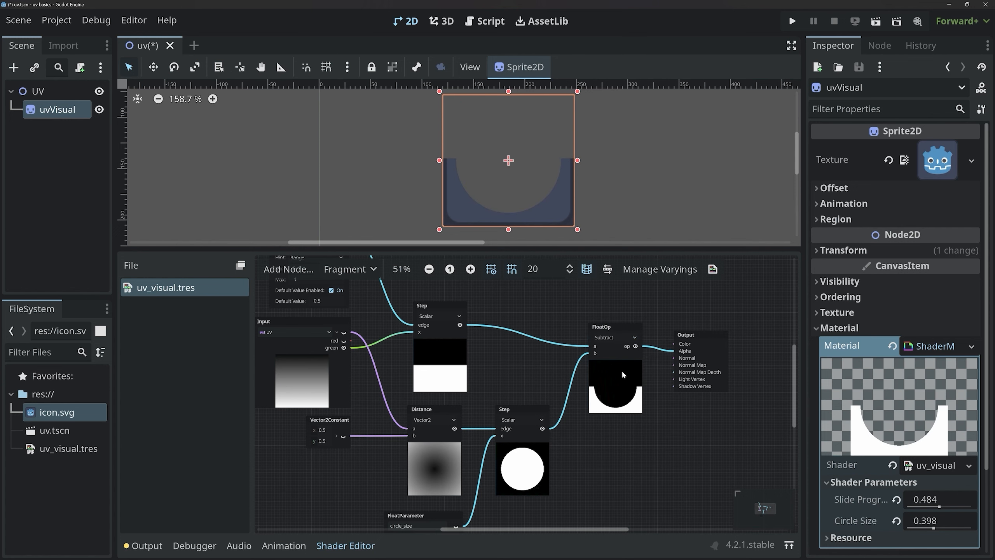
pyautogui.click(623, 340)
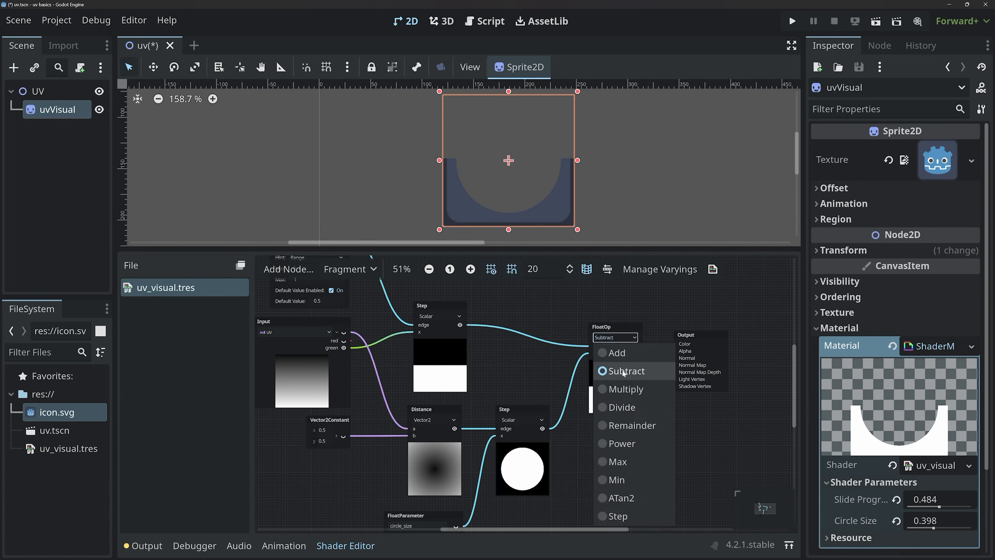
pyautogui.click(625, 389)
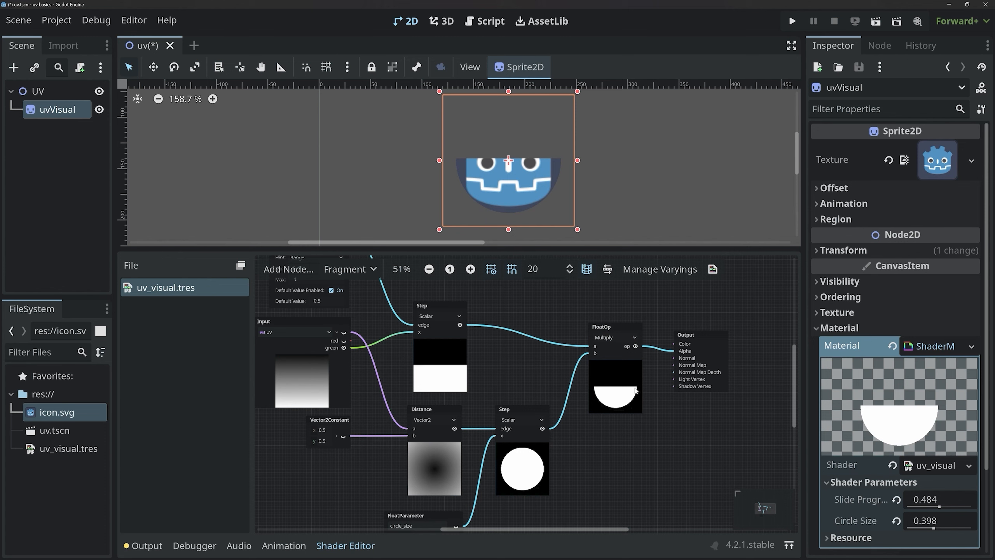
pyautogui.click(613, 338)
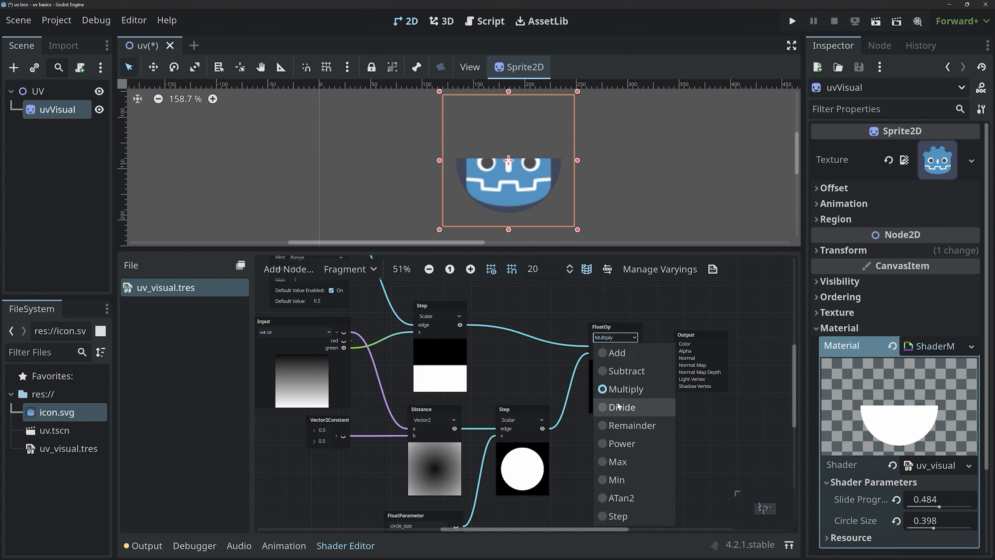
pyautogui.click(645, 407)
pyautogui.click(609, 337)
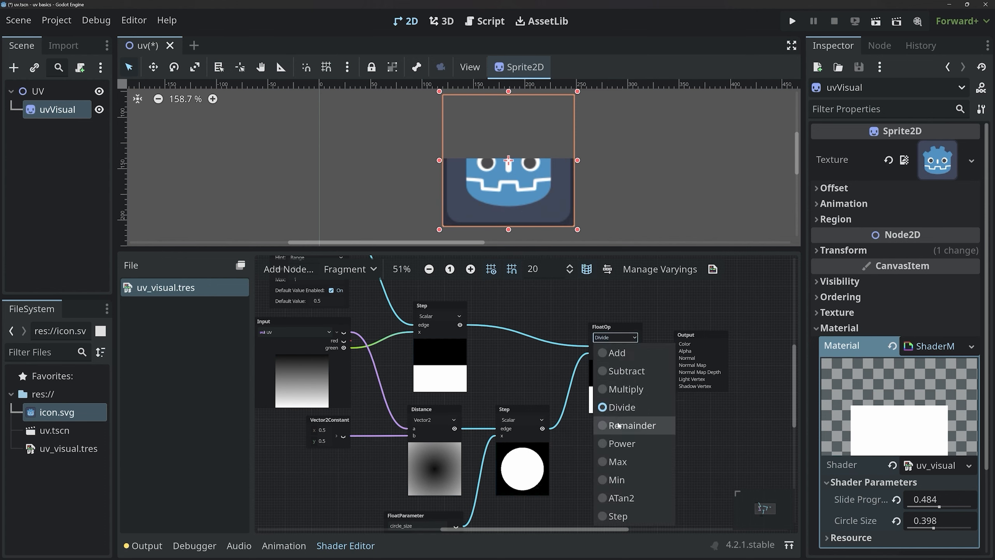
pyautogui.click(619, 493)
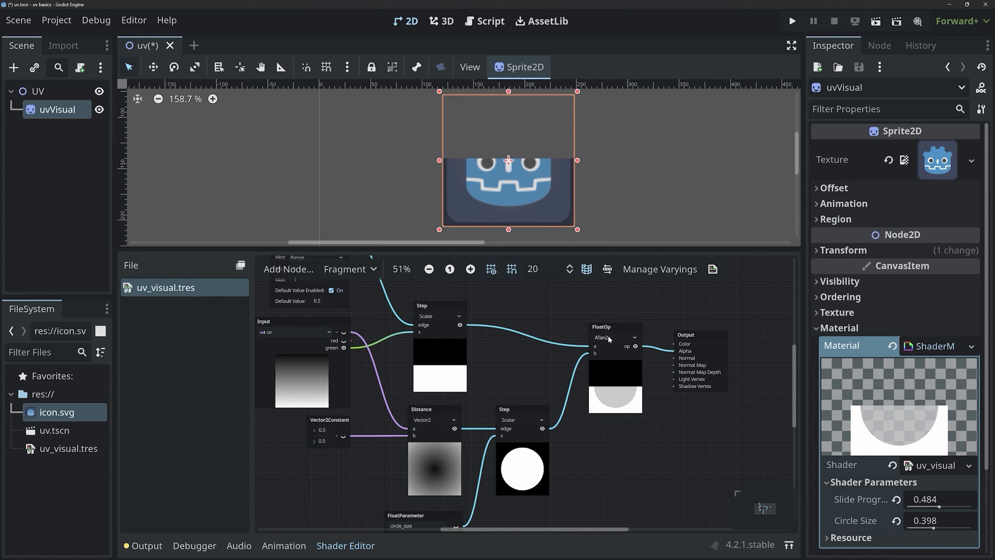
pyautogui.click(609, 336)
pyautogui.click(613, 353)
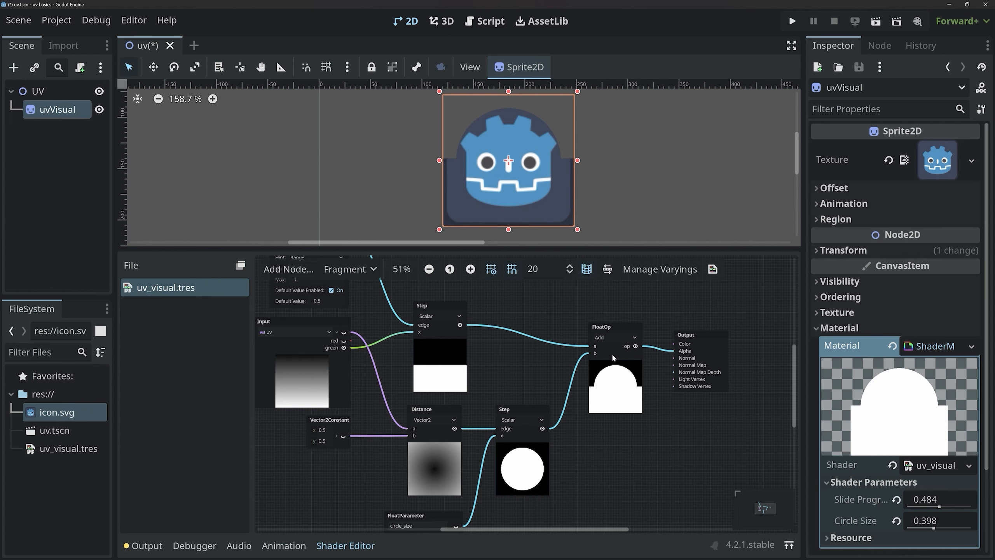
# Shift the slide_progress parameter node slightly closer to the Input node and move the slide Step node up level with it.
pyautogui.scroll(-3, 611, 353)
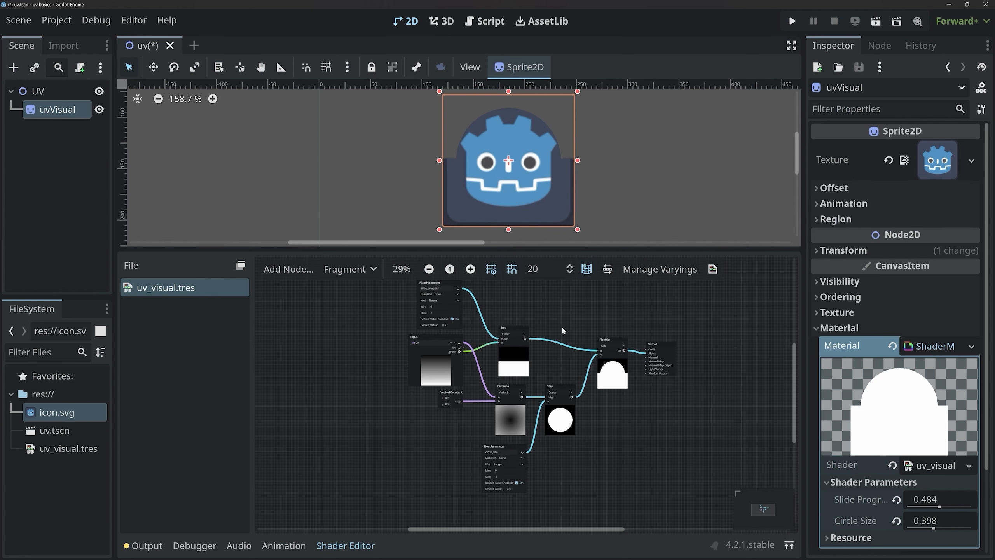
pyautogui.moveTo(562, 325); pyautogui.dragTo(509, 395, button='middle')
pyautogui.moveTo(409, 451); pyautogui.dragTo(415, 447)
pyautogui.click(409, 335)
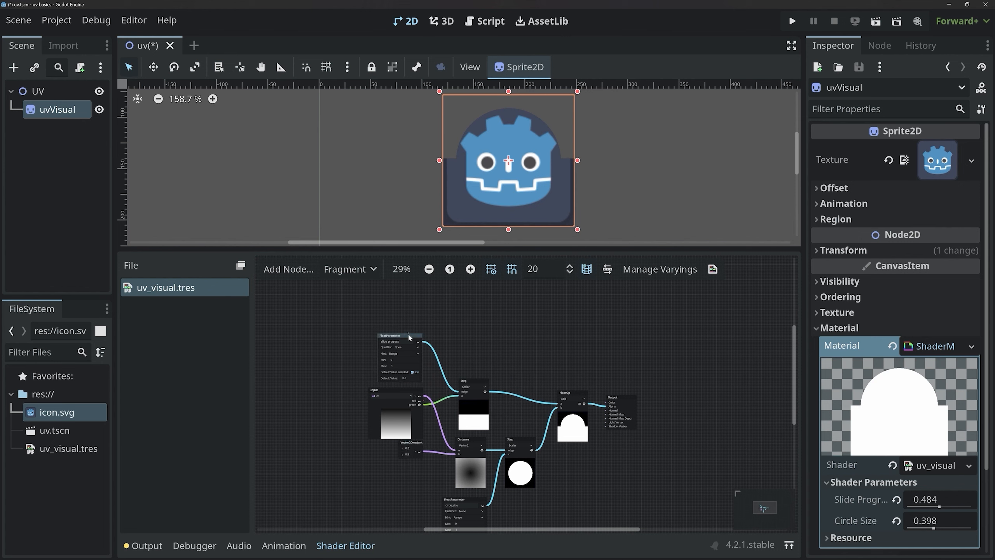
pyautogui.moveTo(409, 341); pyautogui.dragTo(411, 343)
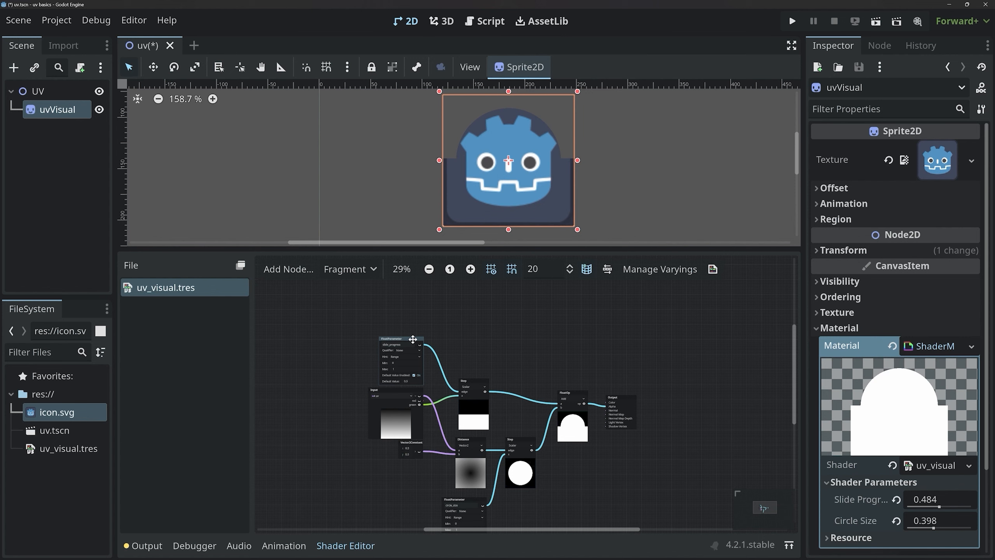
pyautogui.moveTo(475, 383); pyautogui.dragTo(479, 335)
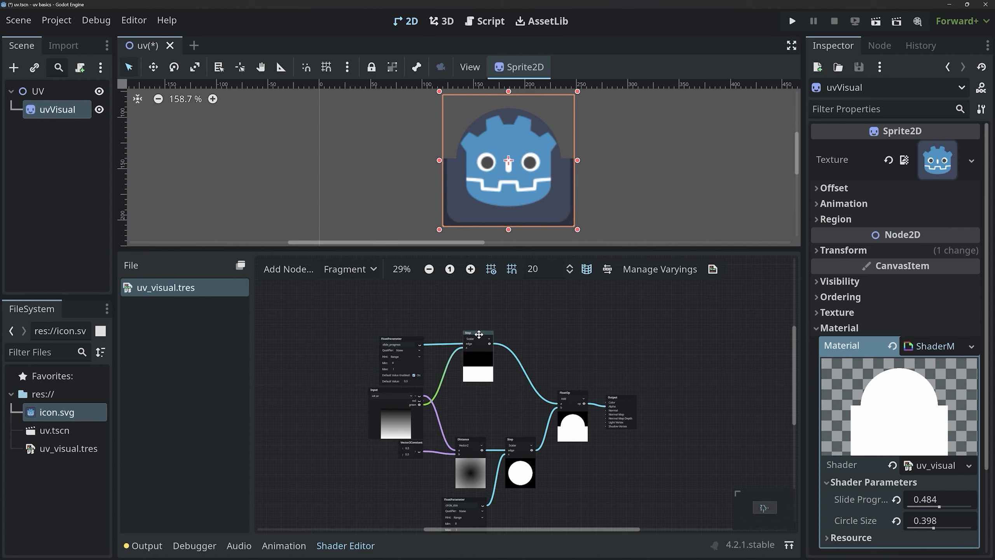
# Move the Distance, circle Step and circle_size nodes up beneath the slide Step, and align the FloatOp and Output nodes with the upper row.
pyautogui.moveTo(467, 442); pyautogui.dragTo(473, 392)
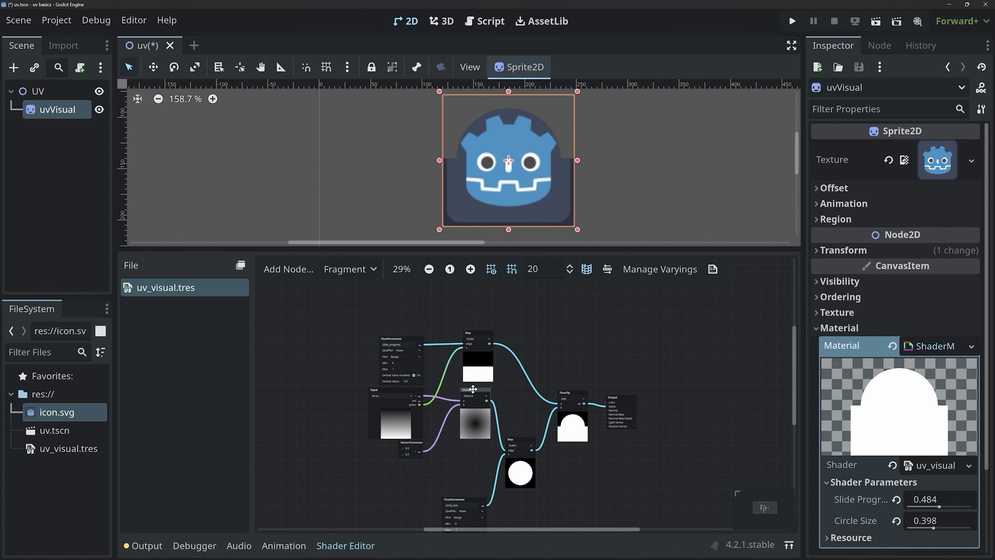
pyautogui.moveTo(456, 502); pyautogui.dragTo(516, 390)
pyautogui.moveTo(573, 393); pyautogui.dragTo(567, 334)
pyautogui.moveTo(627, 398); pyautogui.dragTo(615, 336)
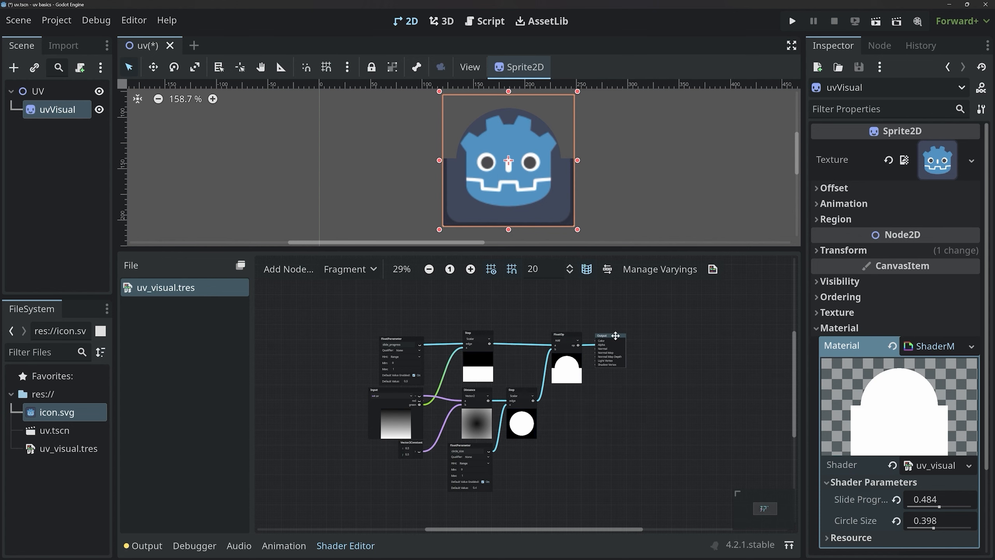
pyautogui.moveTo(566, 449); pyautogui.dragTo(589, 434, button='middle')
pyautogui.scroll(2, 552, 364)
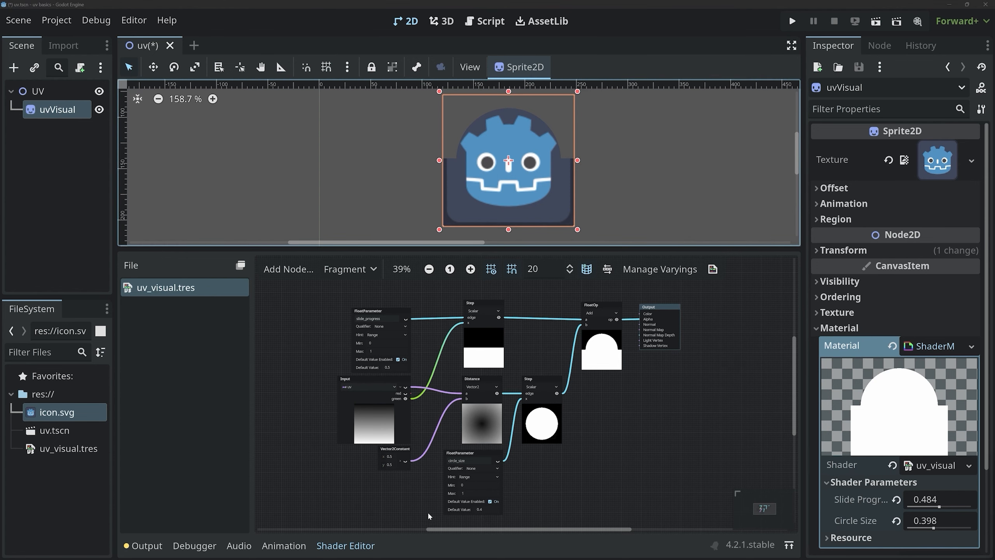
# Collapse the shader editor to enlarge the 2D viewport and select the UV root node in the scene.
pyautogui.click(354, 546)
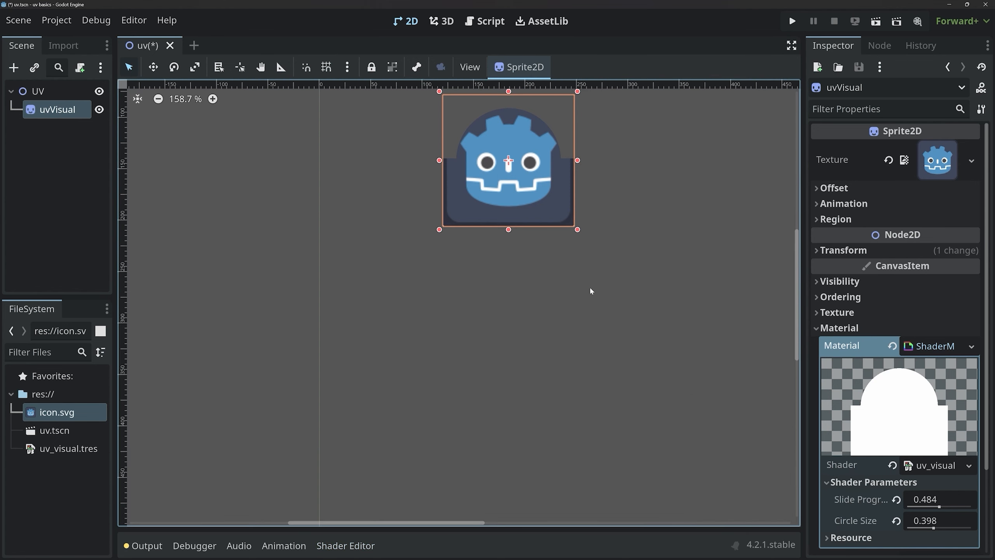
pyautogui.moveTo(591, 290); pyautogui.dragTo(489, 325, button='middle')
pyautogui.click(35, 92)
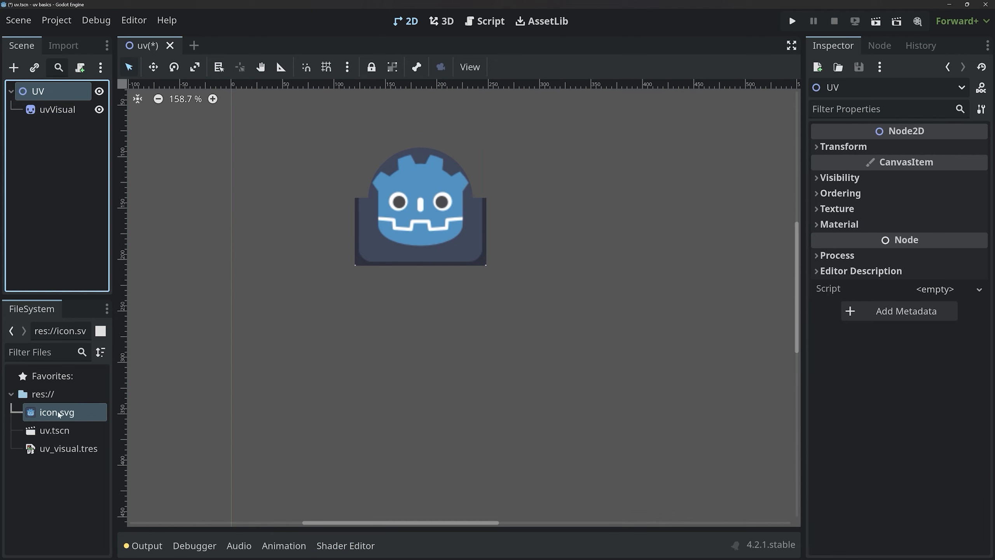
# Add icon.svg to the scene as a second sprite beside uvVisual and rename the new node uvCode.
pyautogui.moveTo(58, 414); pyautogui.dragTo(607, 203)
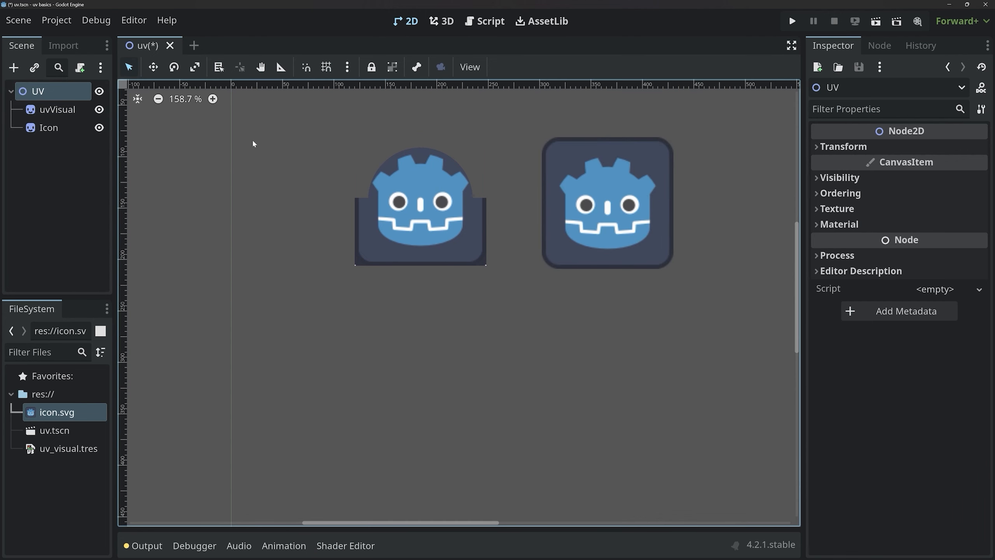
pyautogui.doubleClick(56, 127)
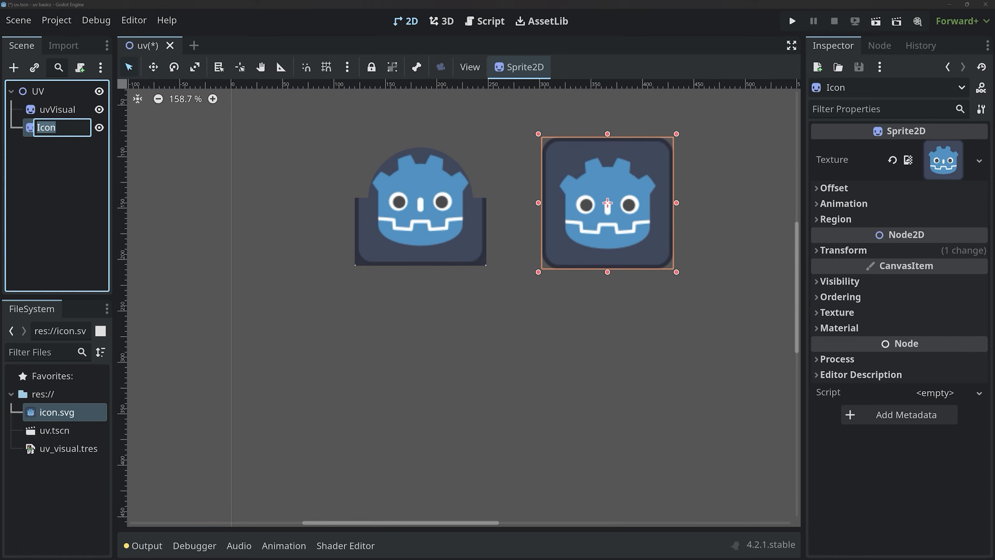
pyautogui.write('uvCode')
pyautogui.press('Return')
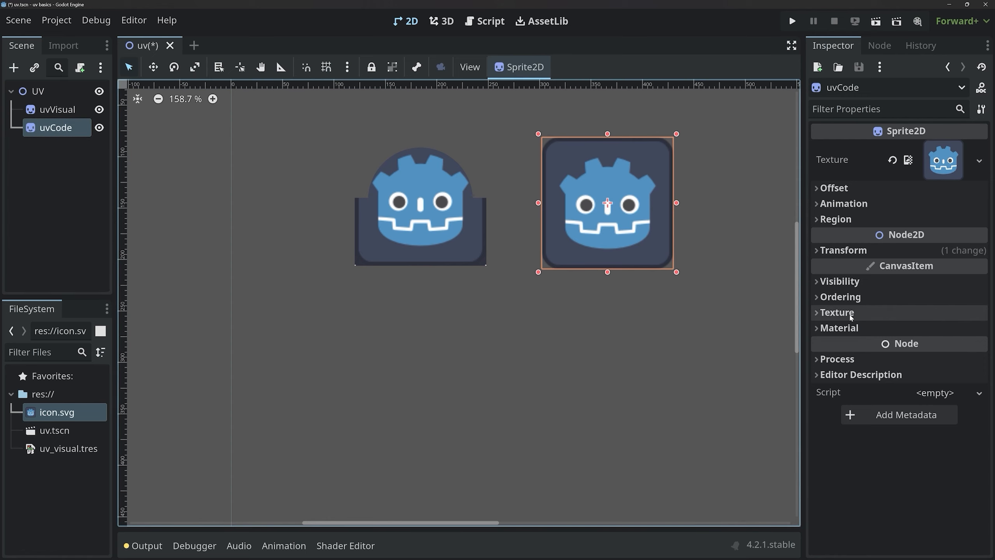
# Assign a new ShaderMaterial to the uvCode sprite and expand the material's properties.
pyautogui.click(839, 328)
pyautogui.click(936, 350)
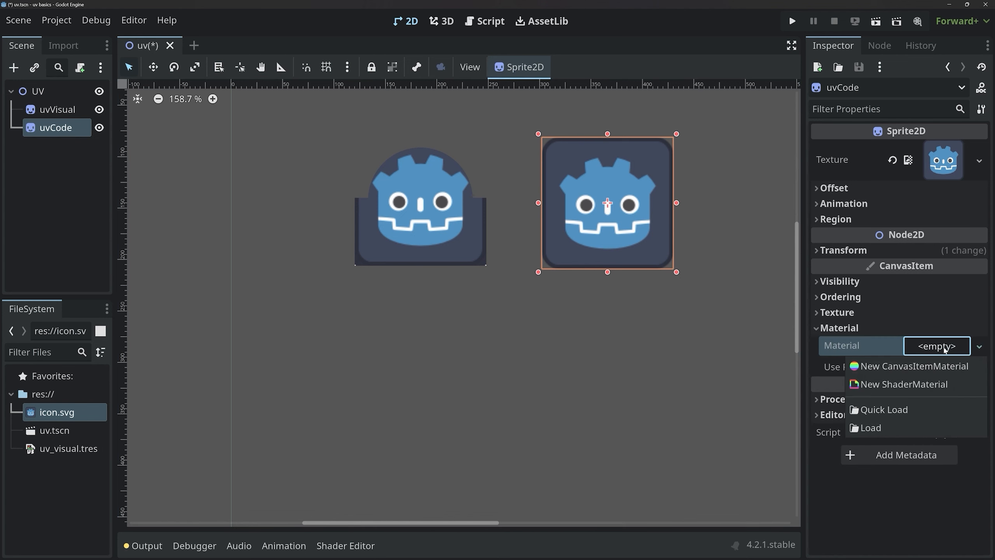
pyautogui.click(922, 388)
pyautogui.click(942, 355)
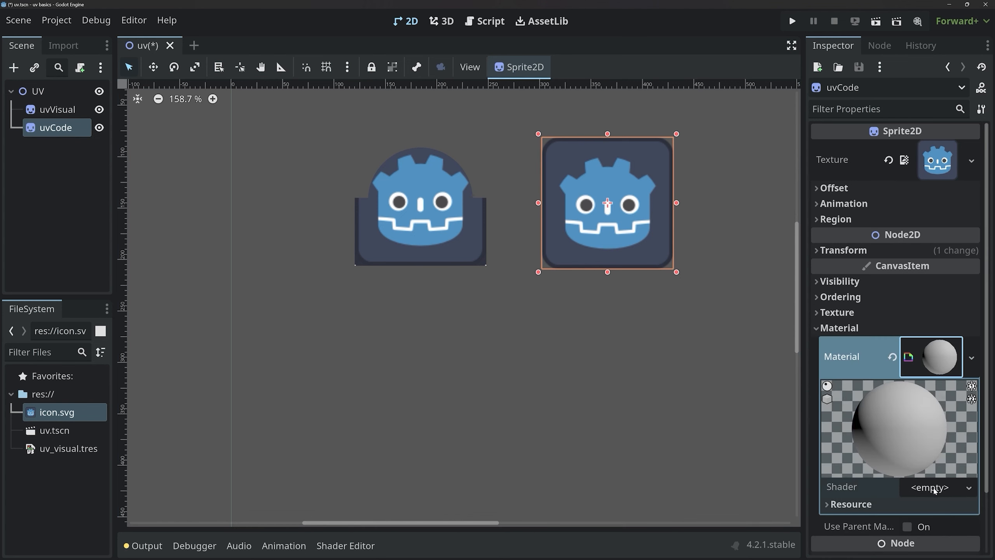
# Create a new shader of type Shader in Canvas Item mode for the uvCode material, saved as res://uv_code.gdshader.
pyautogui.click(933, 488)
pyautogui.click(921, 506)
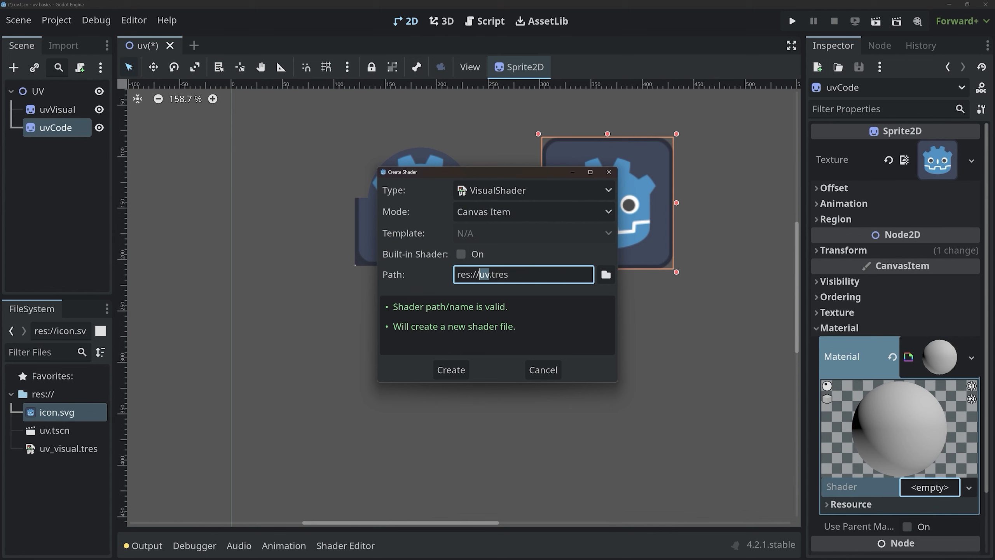
pyautogui.click(492, 191)
pyautogui.click(493, 214)
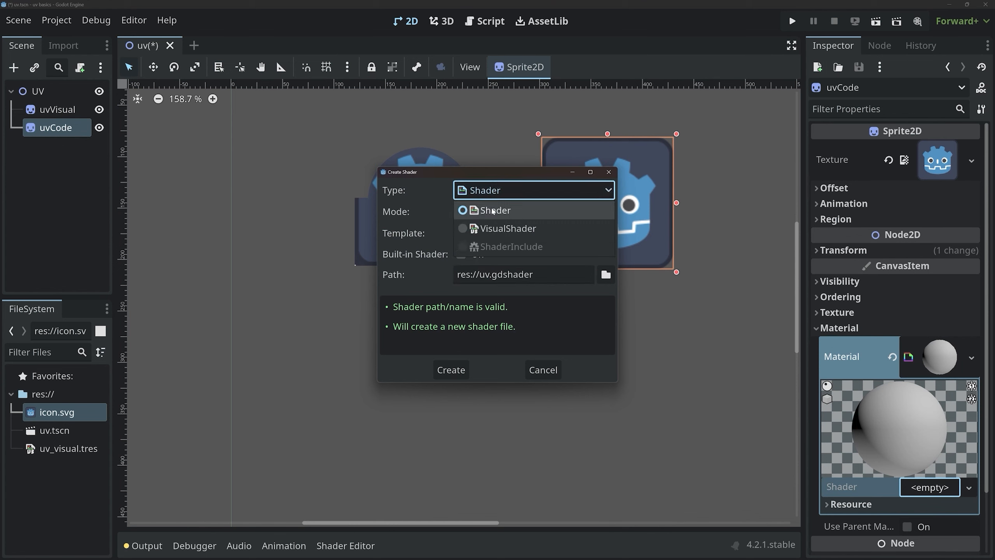
pyautogui.click(493, 211)
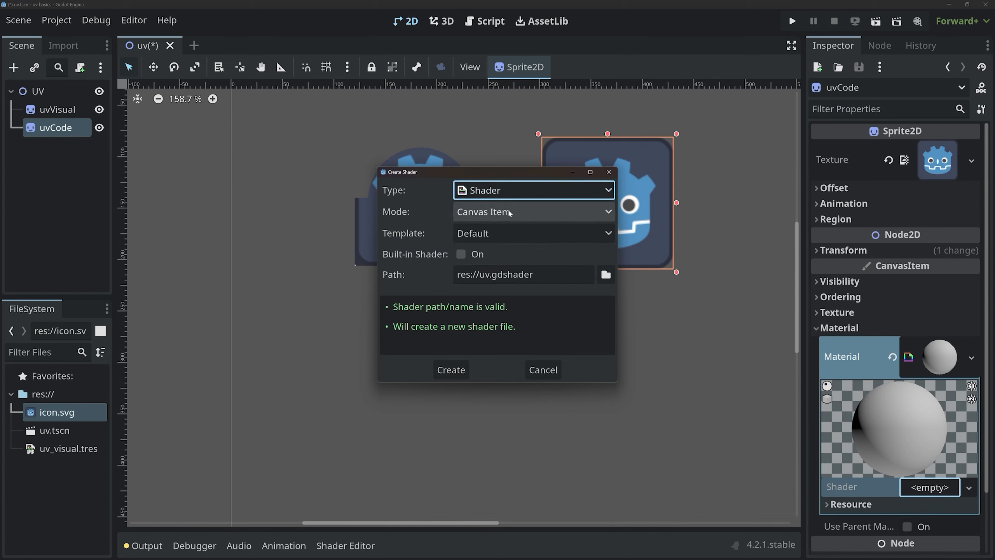
pyautogui.click(491, 274)
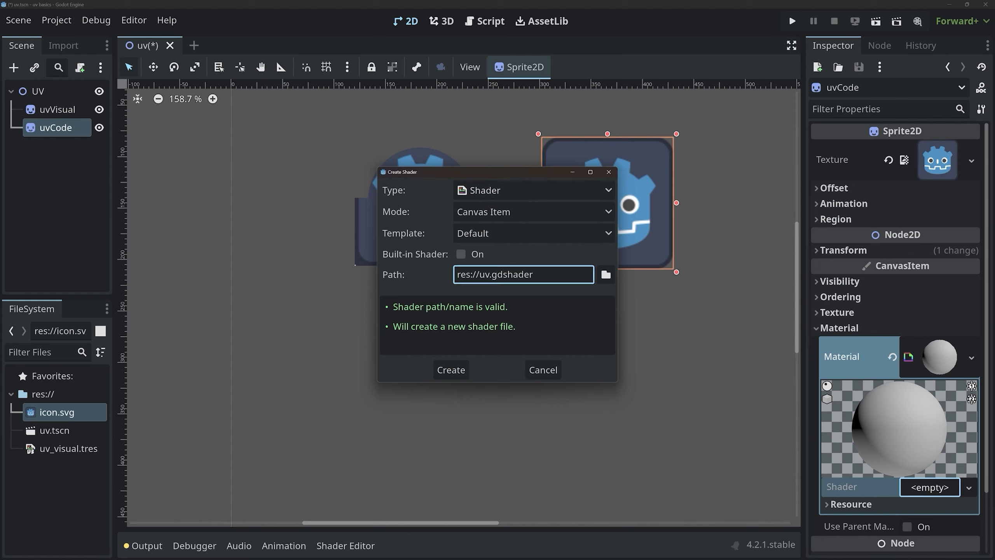
pyautogui.write('_code')
pyautogui.click(452, 368)
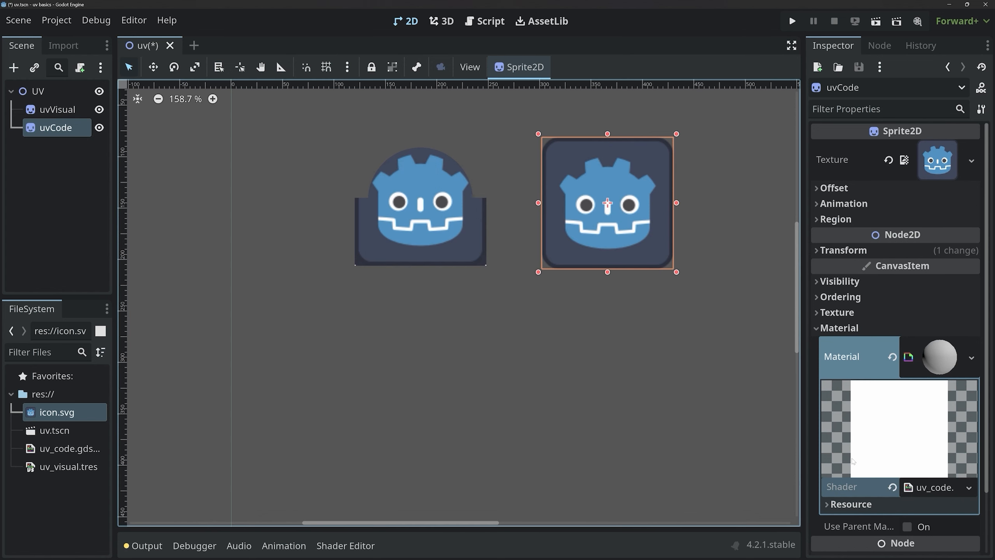
# Open the uv_code shader and delete the vertex and light functions, surplus blank lines and fragment comment, leaving an empty fragment function.
pyautogui.click(907, 486)
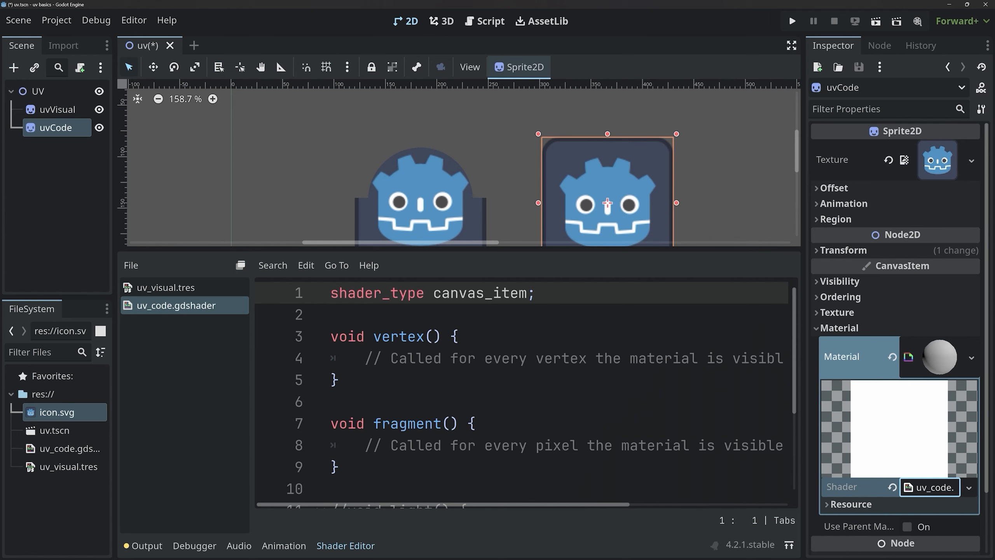
pyautogui.scroll(-2, 526, 392)
pyautogui.moveTo(356, 446); pyautogui.dragTo(331, 336)
pyautogui.press('BackSpace')
pyautogui.scroll(2, 320, 368)
pyautogui.press('BackSpace')
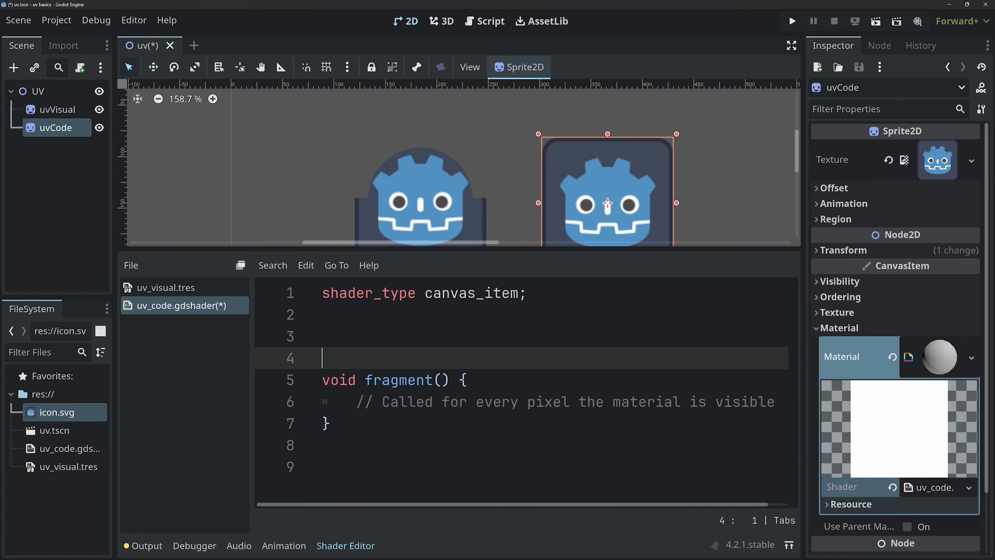
pyautogui.press('Delete')
pyautogui.press('BackSpace')
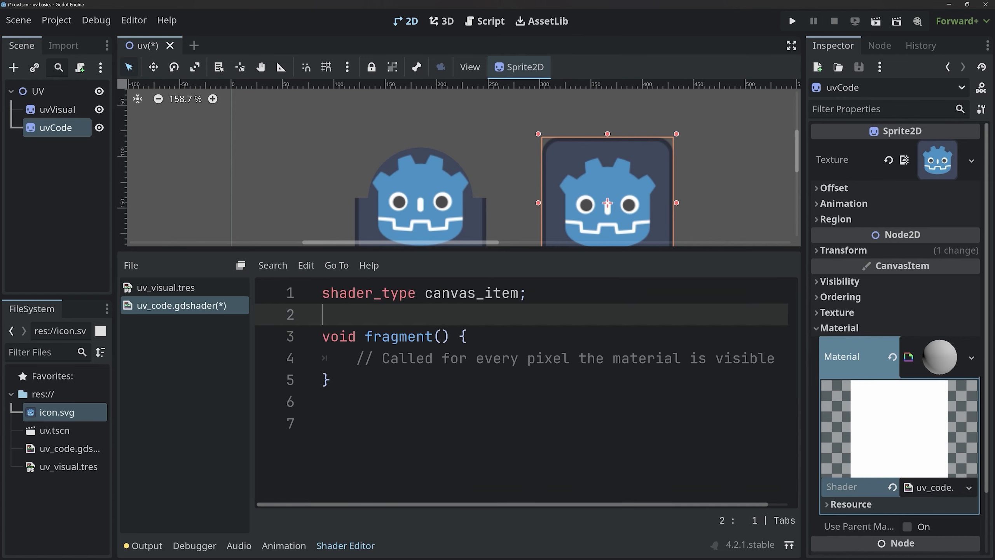
pyautogui.moveTo(363, 358); pyautogui.dragTo(321, 358)
pyautogui.press('BackSpace')
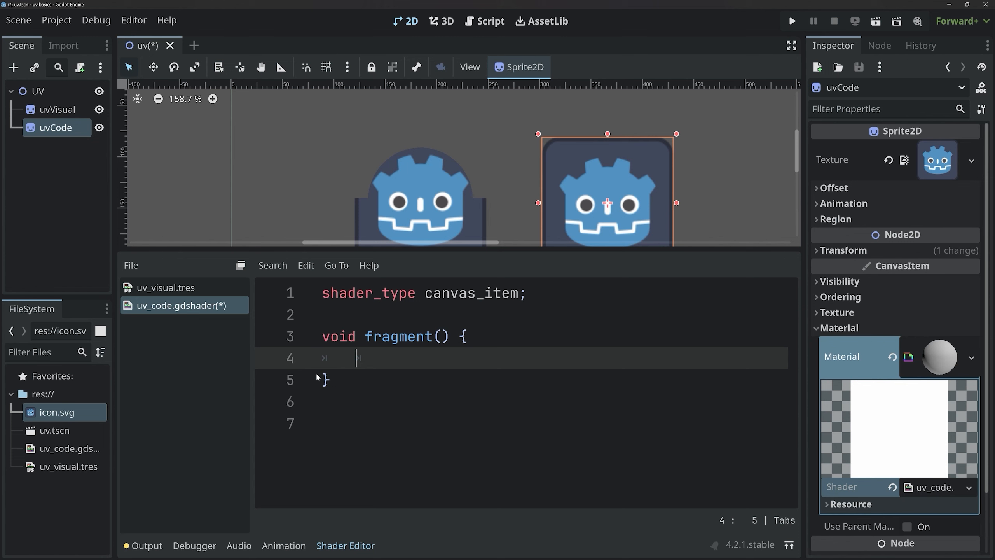
pyautogui.write('UV')
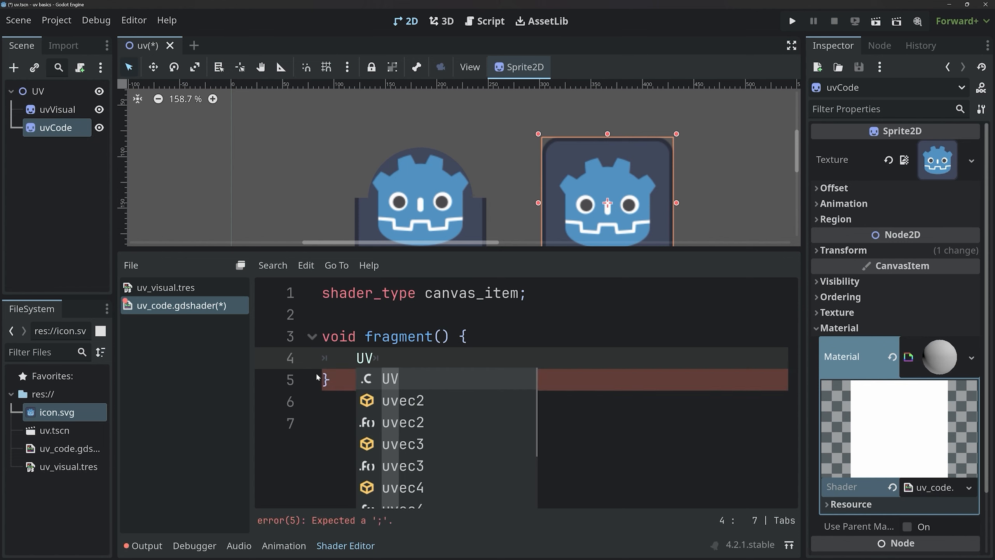
pyautogui.press('BackSpace')
pyautogui.press('BackSpace')
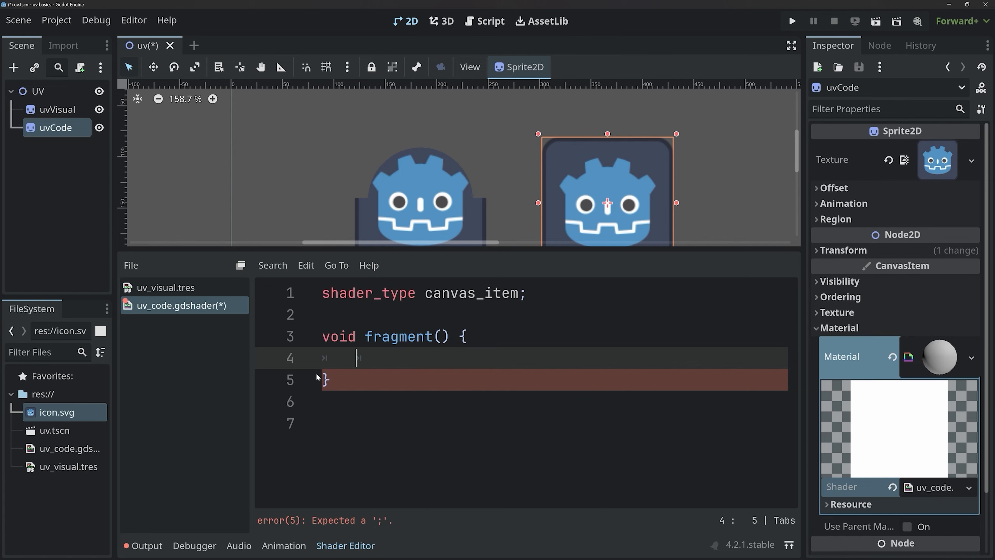
# Write COLOR.rgb = vec3(UV.x, UV.y, 0.0); inside the fragment function of uv_code.gdshader and save.
pyautogui.write('COLOR.rgb')
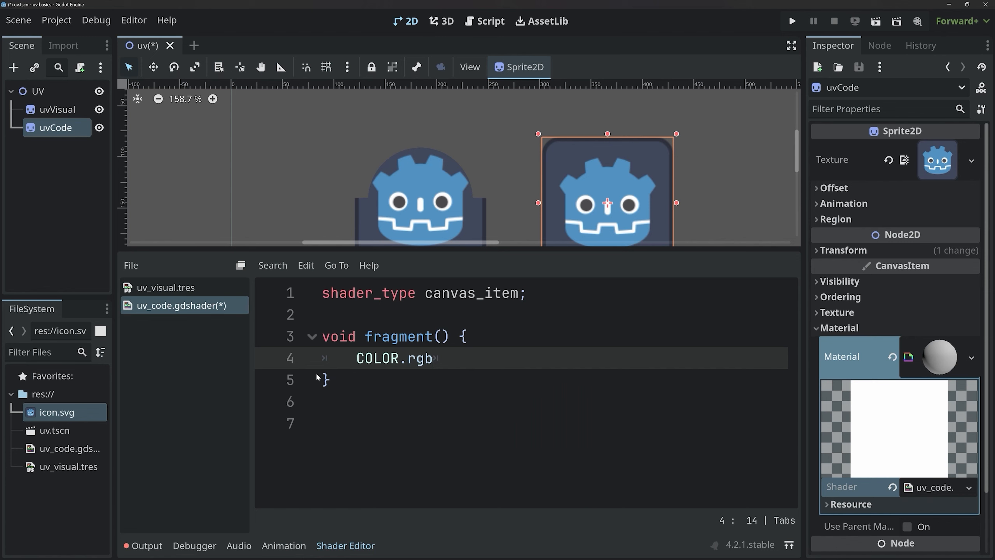
pyautogui.write(' = vec3')
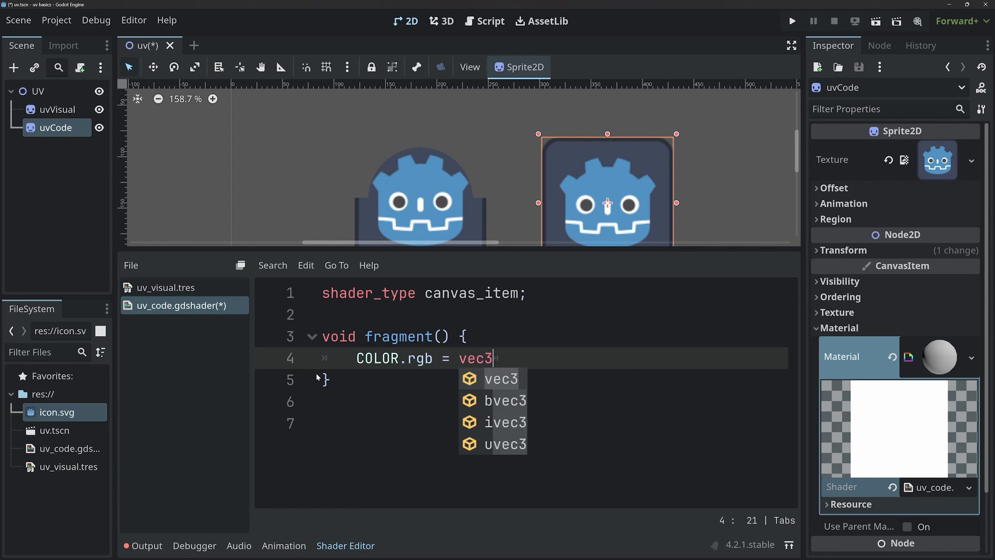
pyautogui.write('(UV.x, UV.')
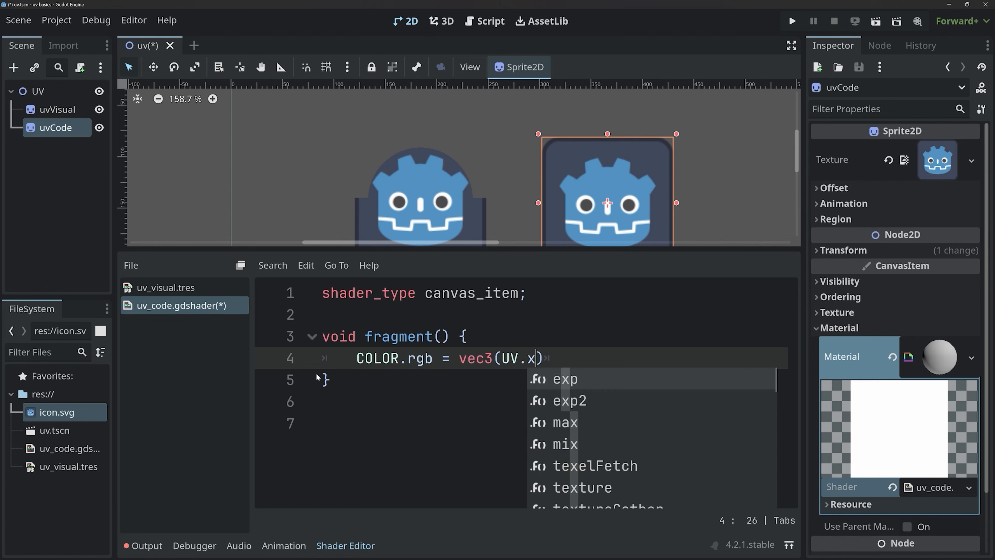
pyautogui.write('y, ')
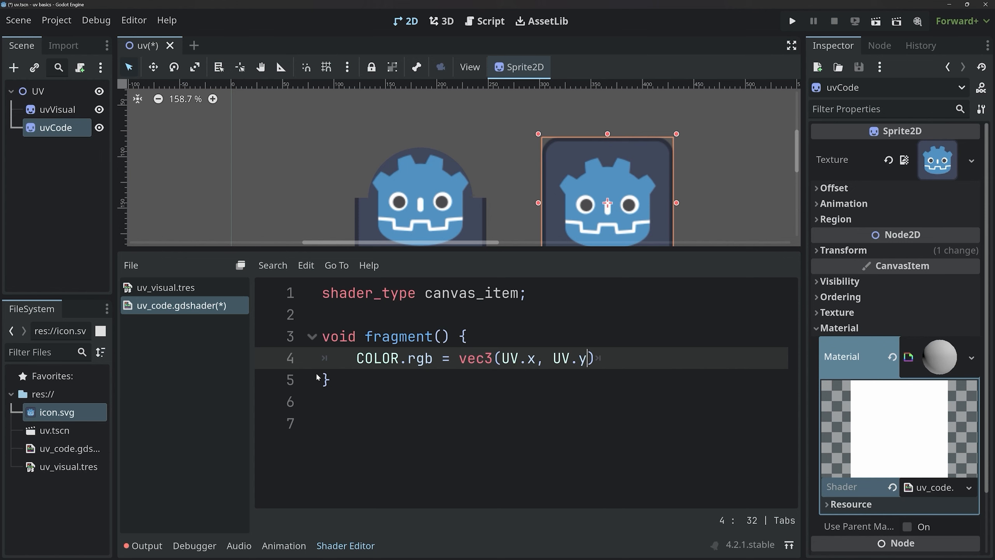
pyautogui.write('0.0);')
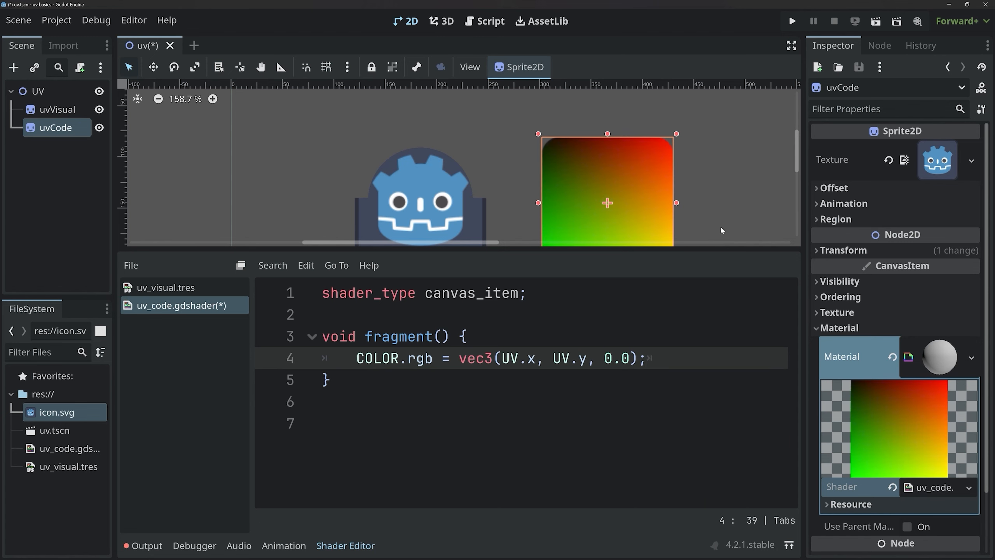
pyautogui.moveTo(720, 225); pyautogui.dragTo(622, 191, button='middle')
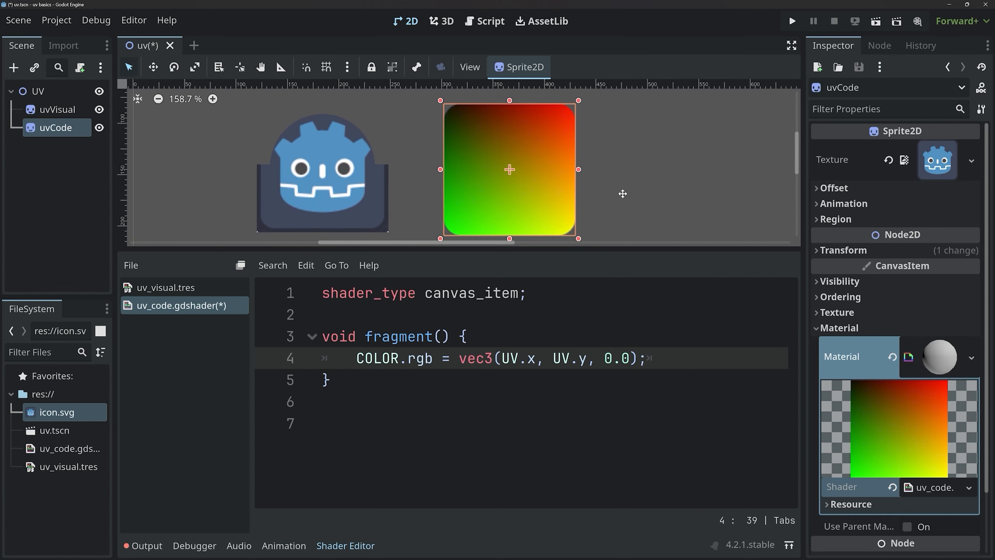
pyautogui.hotkey('ctrl', 's')
# Replace UV.y with 0.0 in the vec3 so that only the red channel uses UV.x.
pyautogui.press('Left')
pyautogui.press('Left')
pyautogui.press('Left')
pyautogui.press('Left')
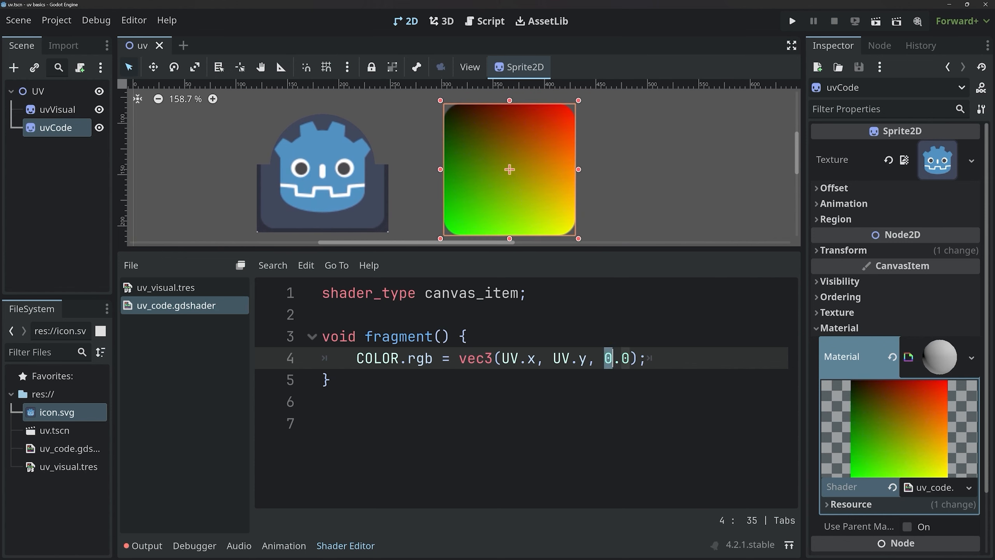
pyautogui.moveTo(553, 358); pyautogui.dragTo(587, 358)
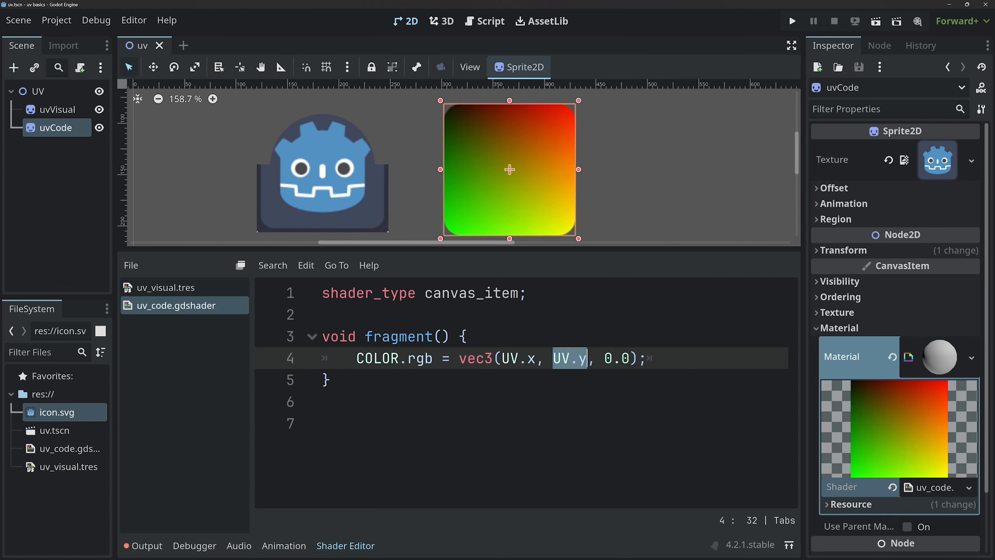
pyautogui.write('0.0')
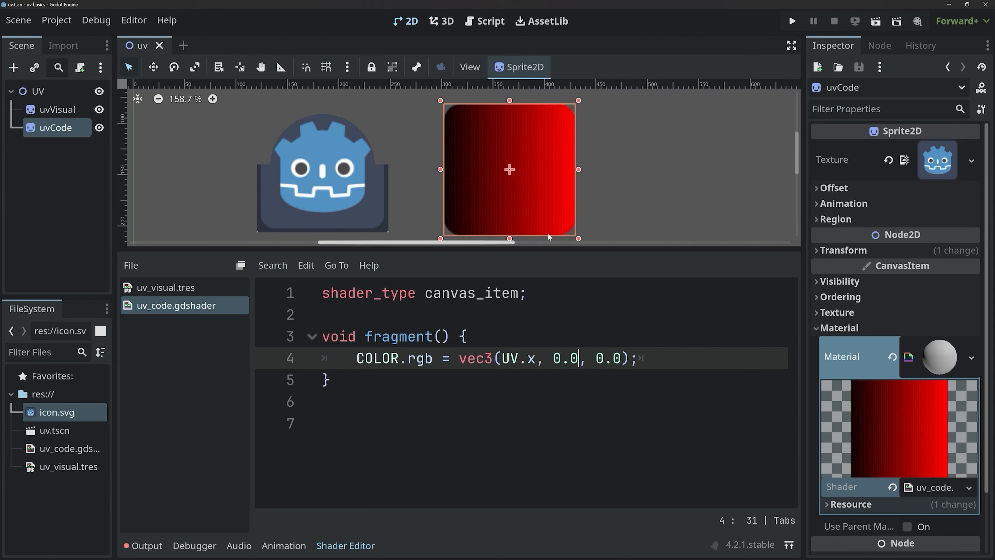
# Change the color assignment to vec3(0.0, UV.y, 0.0) to drive only the green channel, and save the shader.
pyautogui.moveTo(501, 358); pyautogui.dragTo(536, 358)
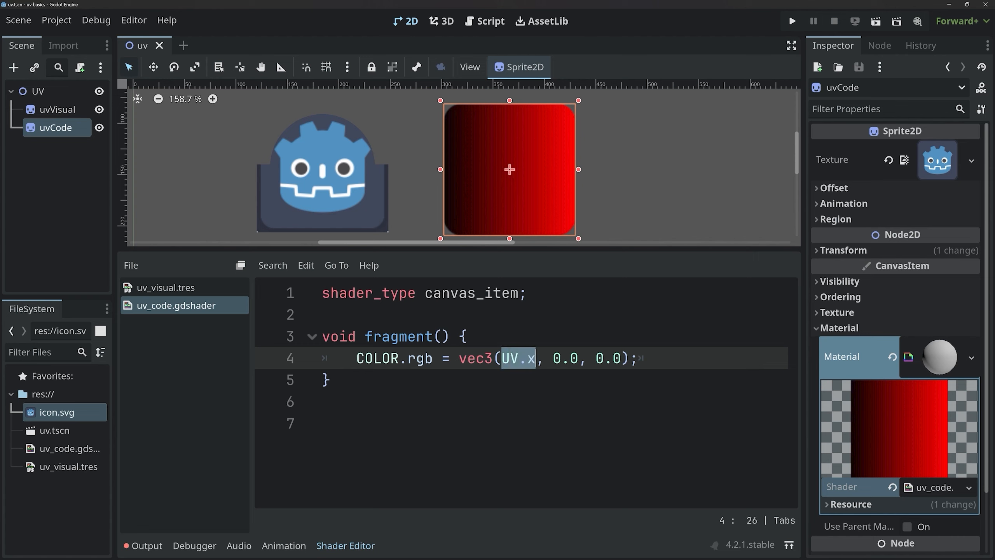
pyautogui.write('0.0')
pyautogui.press('Right')
pyautogui.press('Right')
pyautogui.press('Right')
pyautogui.press('Right')
pyautogui.press('Right')
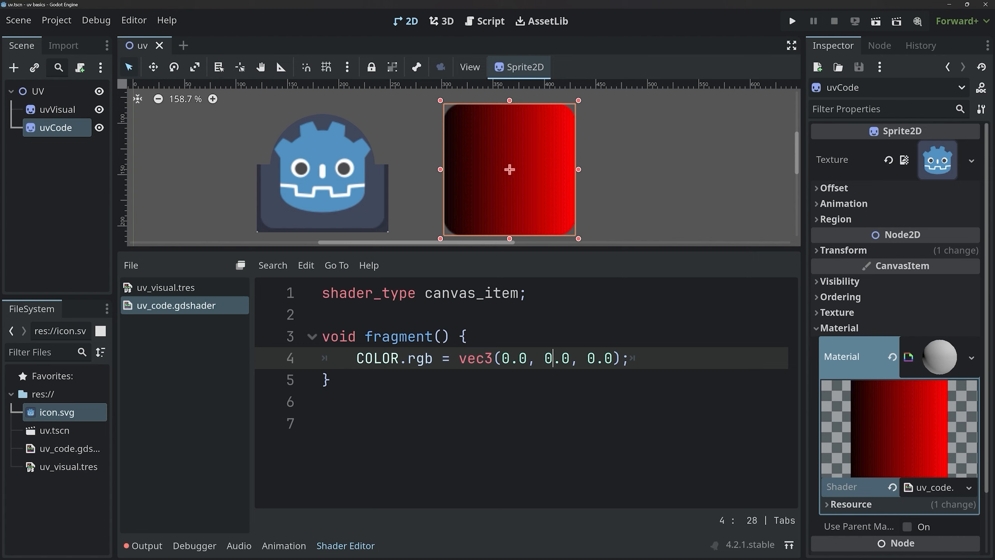
pyautogui.press('BackSpace')
pyautogui.press('BackSpace')
pyautogui.press('BackSpace')
pyautogui.write('UV.y')
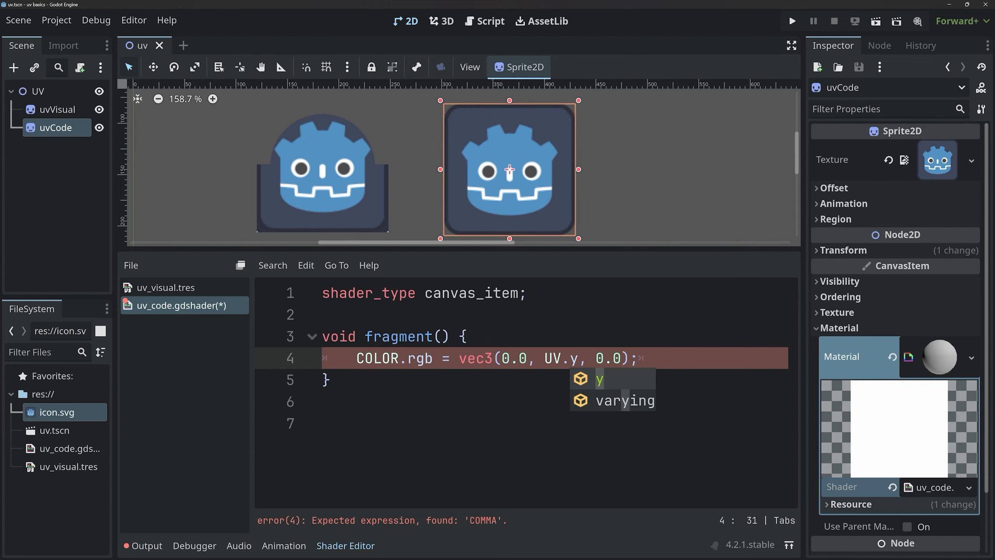
pyautogui.hotkey('ctrl', 's')
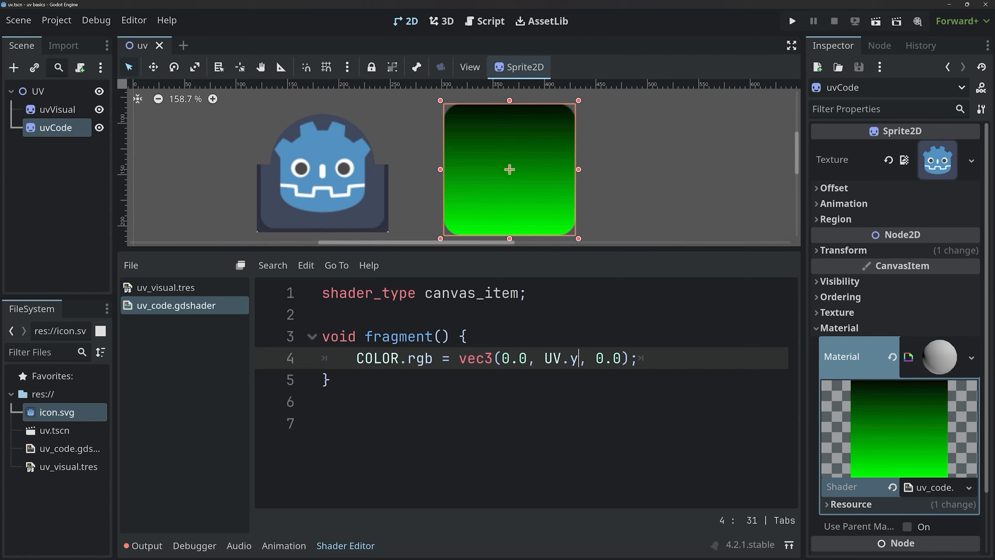
# Remove both 0.0 arguments so the color assignment reads vec3(UV.y), and save the shader.
pyautogui.moveTo(502, 358); pyautogui.dragTo(545, 358)
pyautogui.press('BackSpace')
pyautogui.hotkey('ctrl', 'Right')
pyautogui.hotkey('ctrl', 'Right')
pyautogui.hotkey('ctrl', 'Right')
pyautogui.hotkey('ctrl', 'Right')
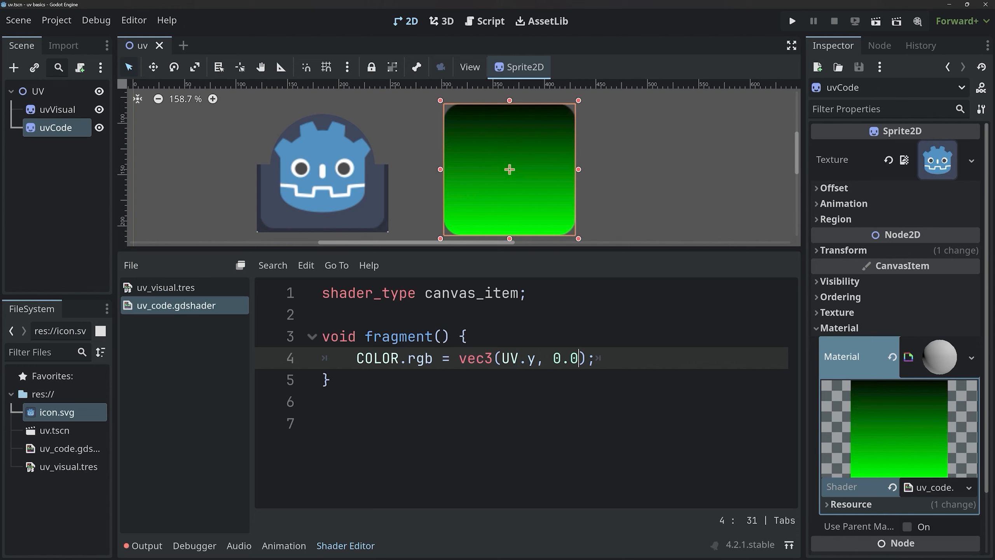
pyautogui.press('BackSpace')
pyautogui.press('BackSpace')
pyautogui.press('BackSpace')
pyautogui.press('BackSpace')
pyautogui.press('BackSpace')
pyautogui.hotkey('ctrl', 's')
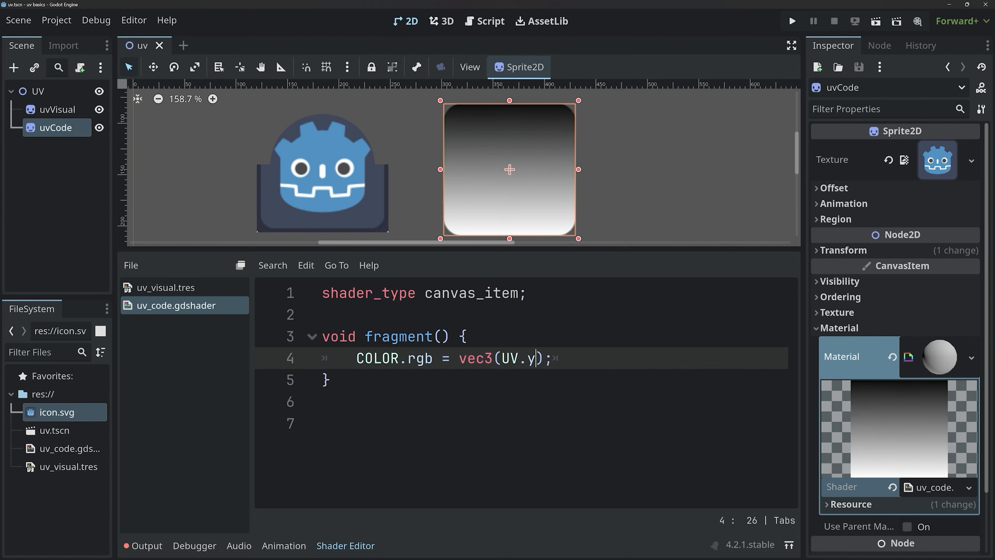
# Replace the vec3 argument with UV.x to show a horizontal grayscale gradient.
pyautogui.moveTo(502, 358); pyautogui.dragTo(536, 358)
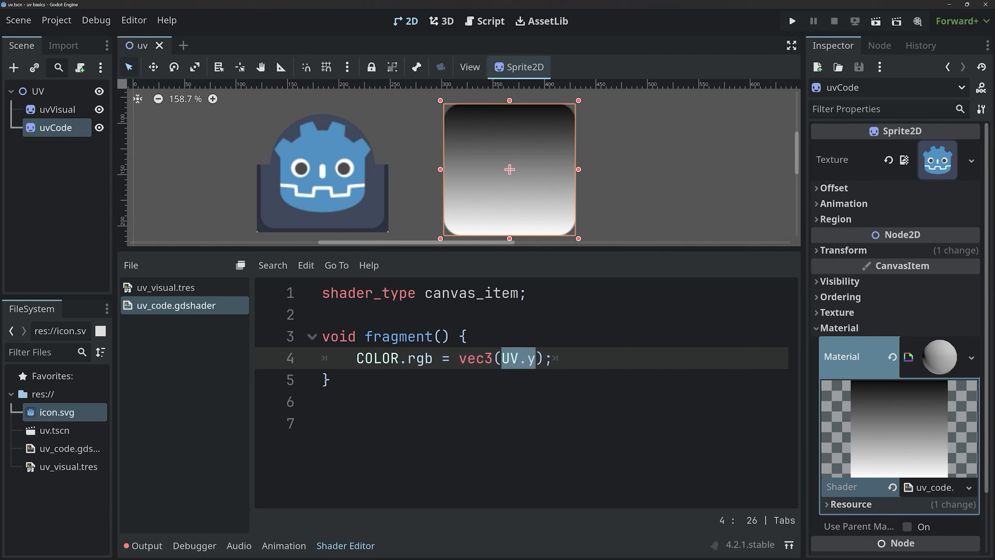
pyautogui.write('UV.x')
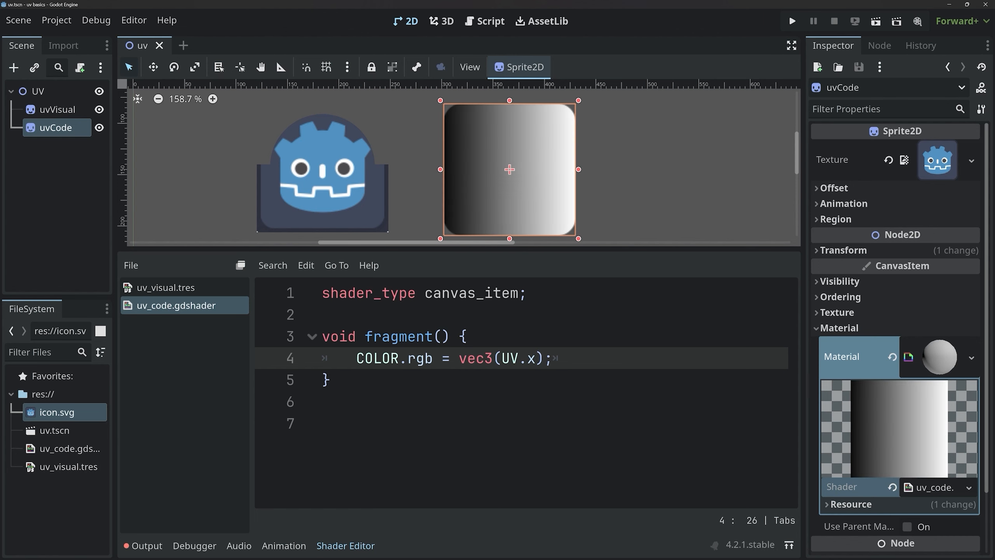
pyautogui.moveTo(460, 358); pyautogui.dragTo(536, 359)
pyautogui.click(501, 359)
pyautogui.moveTo(475, 358); pyautogui.dragTo(536, 359)
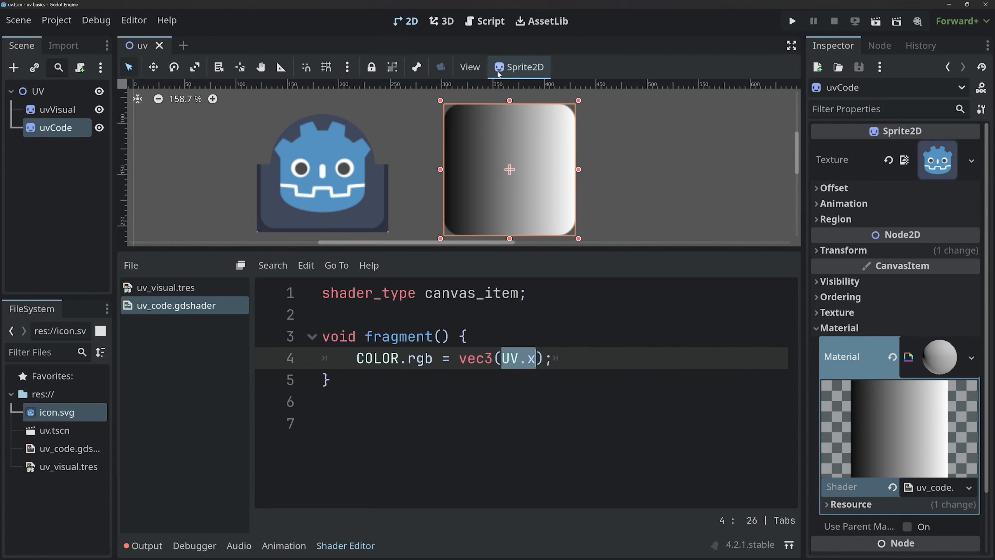
pyautogui.press('Left')
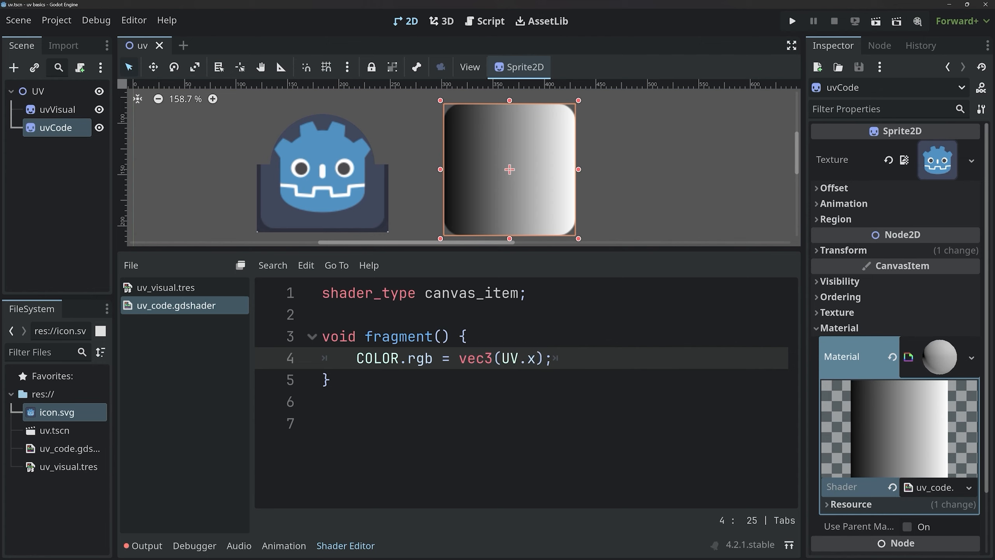
# Delete the COLOR.rgb assignment from the fragment function, leaving its body empty.
pyautogui.press('Home')
pyautogui.hotkey('shift', 'Right')
pyautogui.hotkey('shift', 'Right')
pyautogui.hotkey('shift', 'Right')
pyautogui.hotkey('shift', 'Right')
pyautogui.hotkey('shift', 'Right')
pyautogui.hotkey('shift', 'Right')
pyautogui.hotkey('shift', 'Right')
pyautogui.hotkey('shift', 'Right')
pyautogui.hotkey('shift', 'Right')
pyautogui.hotkey('shift', 'Right')
pyautogui.hotkey('shift', 'Right')
pyautogui.hotkey('shift', 'Right')
pyautogui.hotkey('shift', 'Right')
pyautogui.hotkey('shift', 'Right')
pyautogui.hotkey('shift', 'Right')
pyautogui.hotkey('shift', 'Right')
pyautogui.hotkey('shift', 'Right')
pyautogui.hotkey('shift', 'Right')
pyautogui.hotkey('shift', 'Right')
pyautogui.hotkey('shift', 'Right')
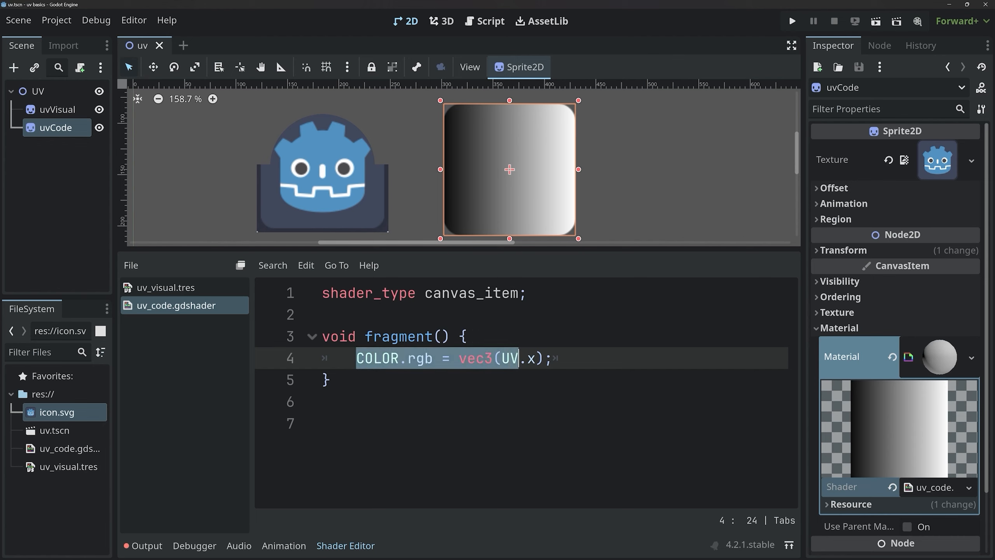
pyautogui.press('BackSpace')
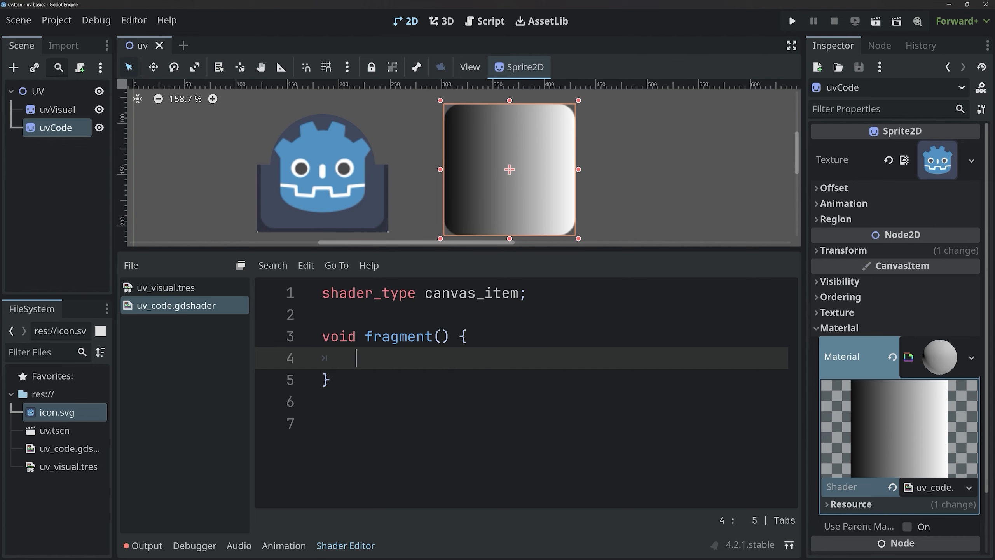
# Declare float distance_to_top = UV.y; in the fragment function and start a new line below it.
pyautogui.write('float ')
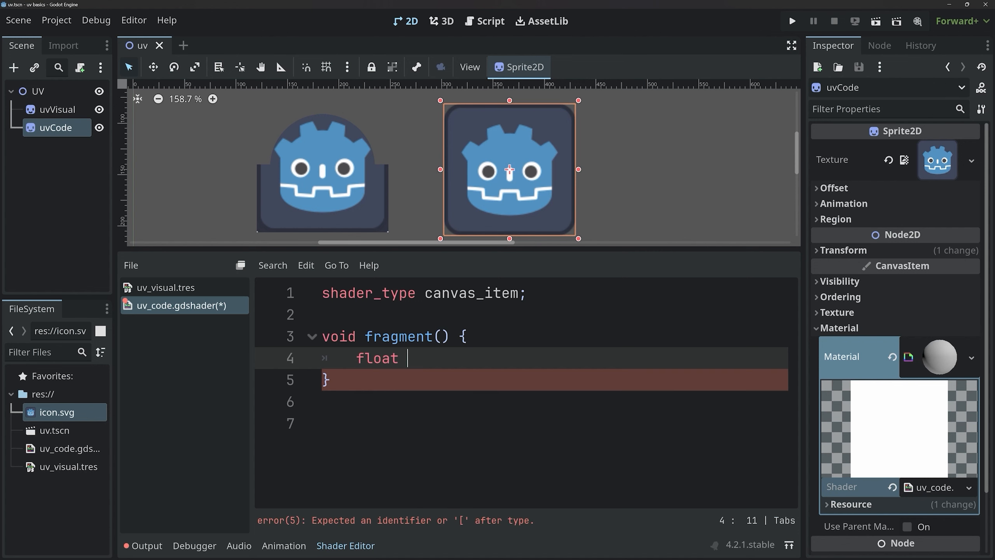
pyautogui.write('distance_to')
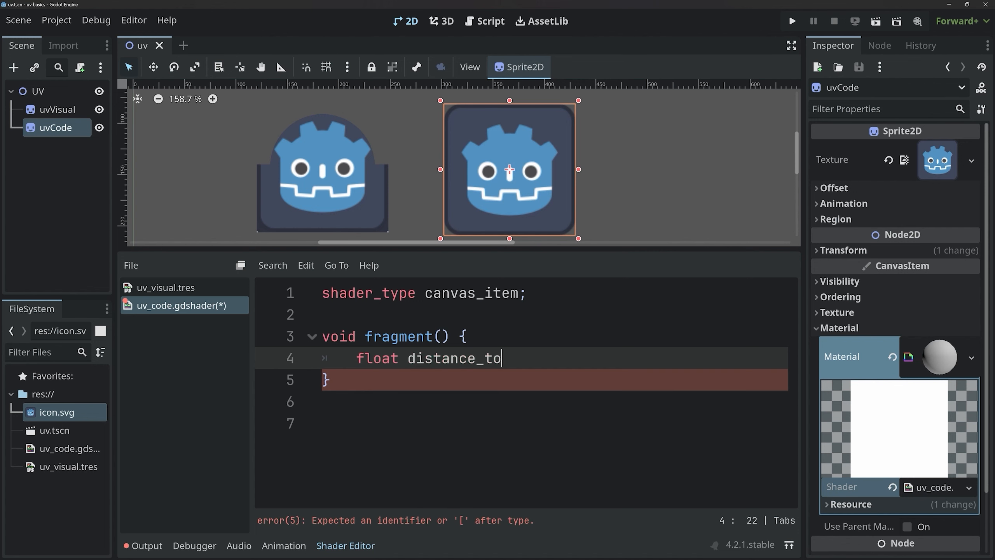
pyautogui.write('_top = UV.y;')
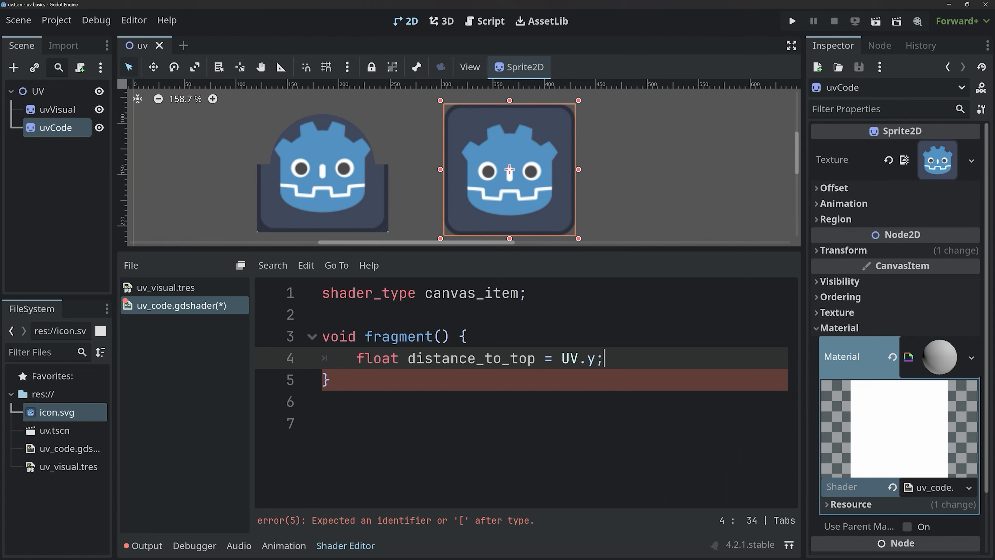
pyautogui.press('Return')
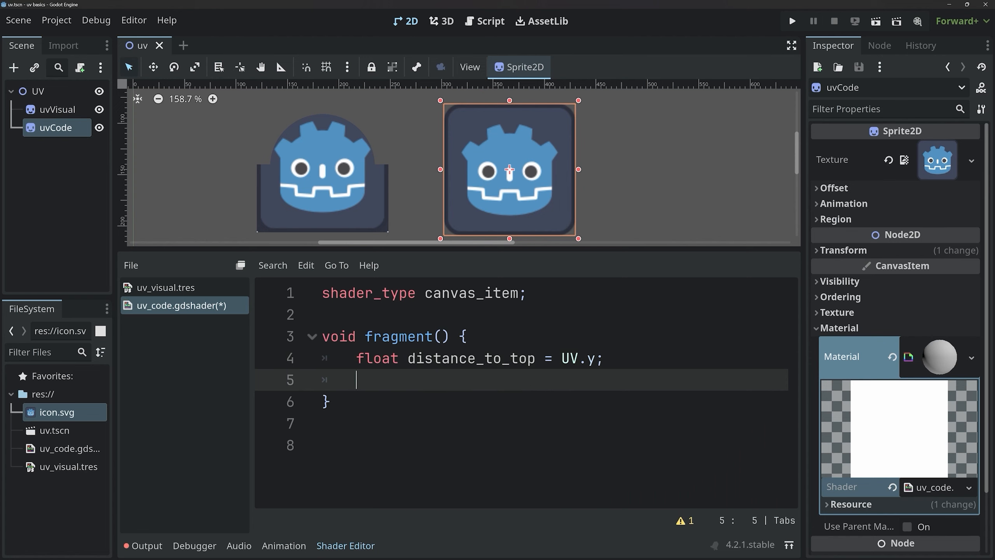
# Assign distance_to_top to the alpha channel with COLOR.a = distance_to_top; on the second line.
pyautogui.write('COLOR.a = dis')
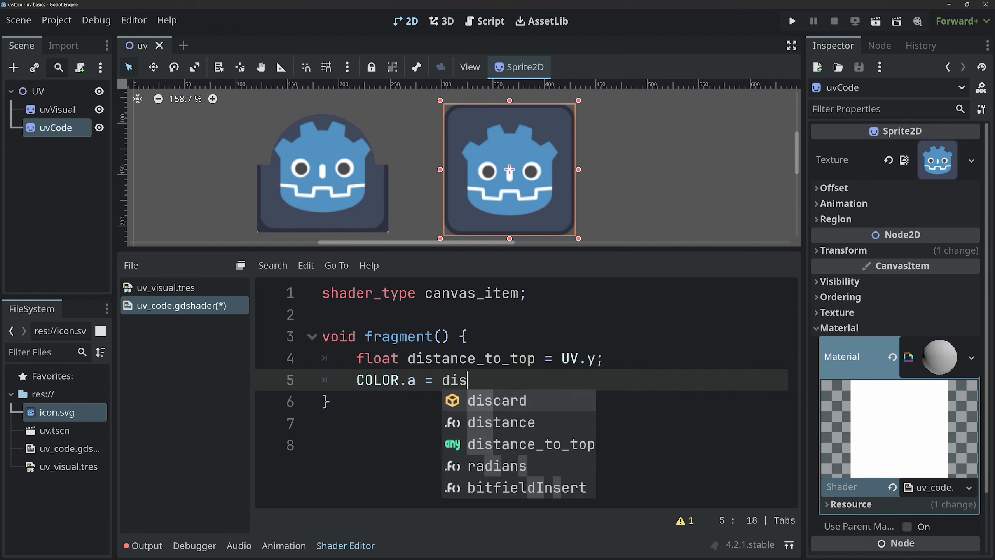
pyautogui.press('Down')
pyautogui.press('Down')
pyautogui.press('Return')
pyautogui.write(';')
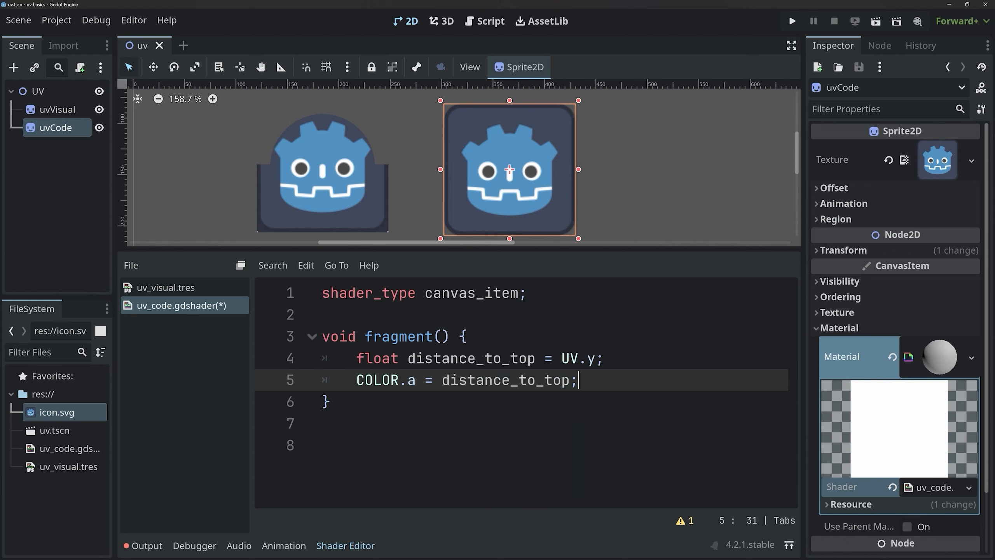
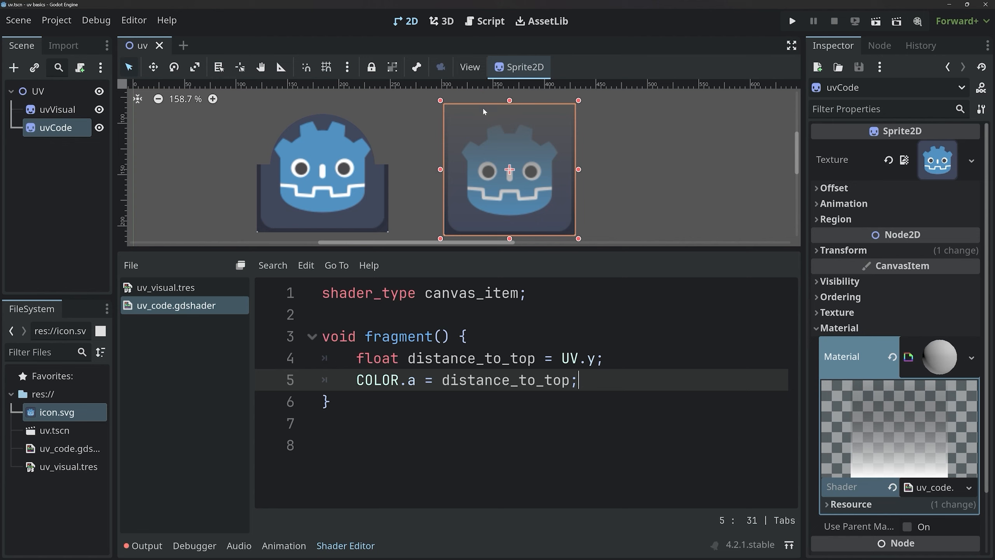
# Wrap UV.y in the distance_to_top declaration with a step function, making it step(limit, UV.y).
pyautogui.moveTo(561, 358); pyautogui.dragTo(596, 358)
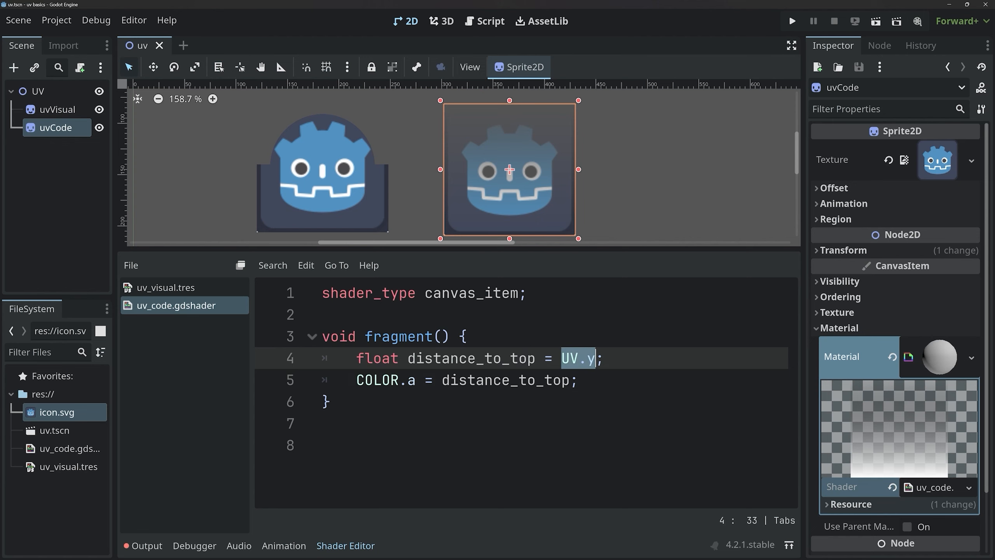
pyautogui.write('(')
pyautogui.press('Left')
pyautogui.press('Left')
pyautogui.press('Left')
pyautogui.press('Left')
pyautogui.press('Left')
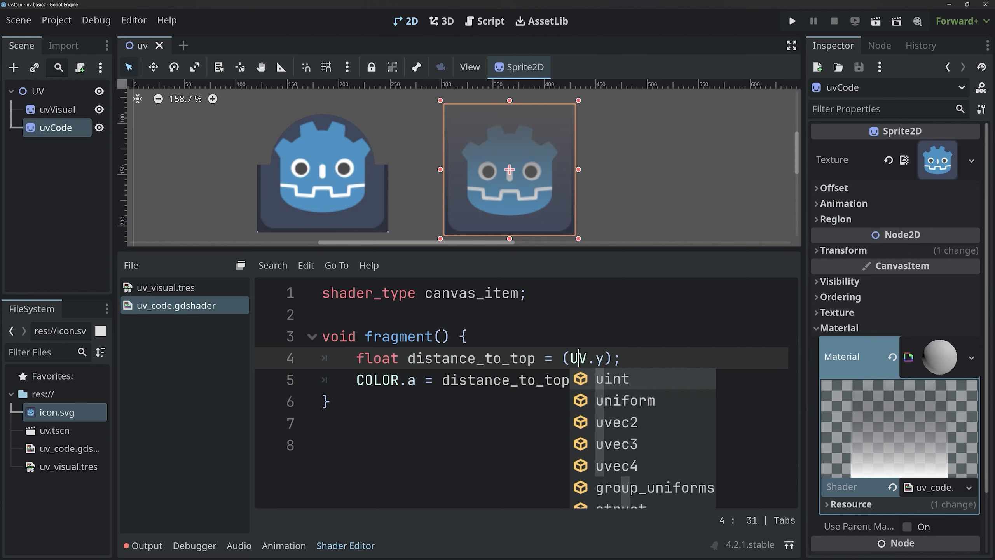
pyautogui.write('step')
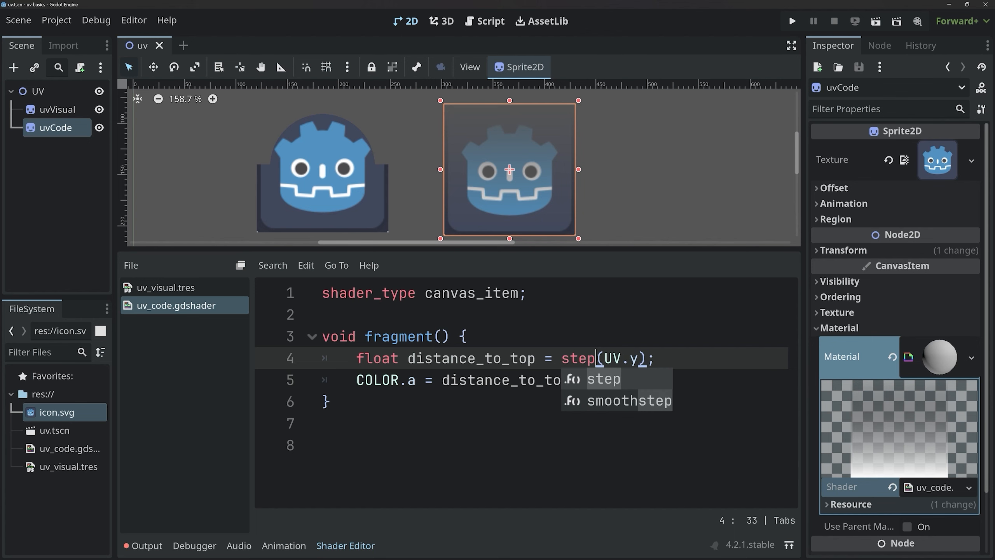
pyautogui.press('Return')
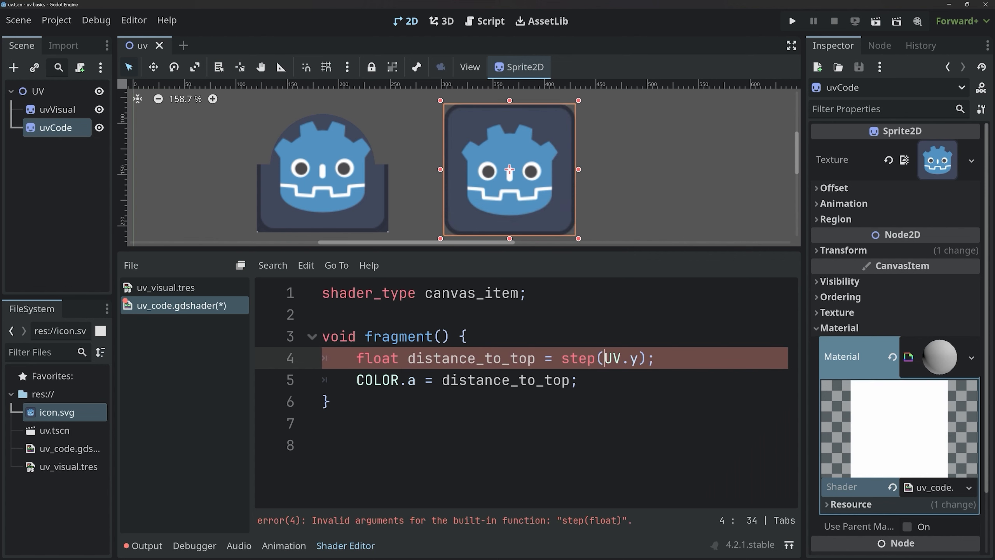
pyautogui.write('limit,')
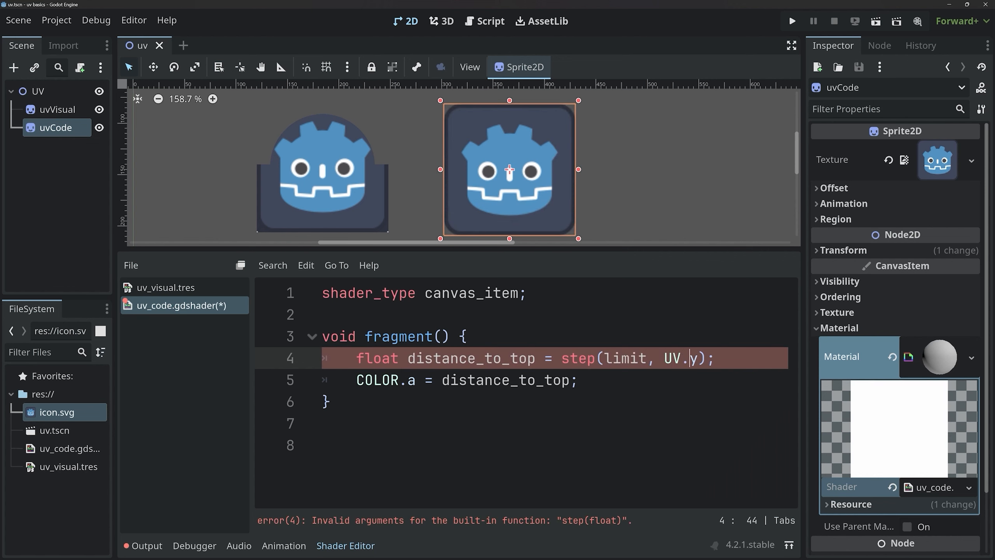
# Replace the limit argument of the step function with edge in the distance_to_top declaration.
pyautogui.press('Left')
pyautogui.press('Left')
pyautogui.press('BackSpace')
pyautogui.press('BackSpace')
pyautogui.press('BackSpace')
pyautogui.press('BackSpace')
pyautogui.press('BackSpace')
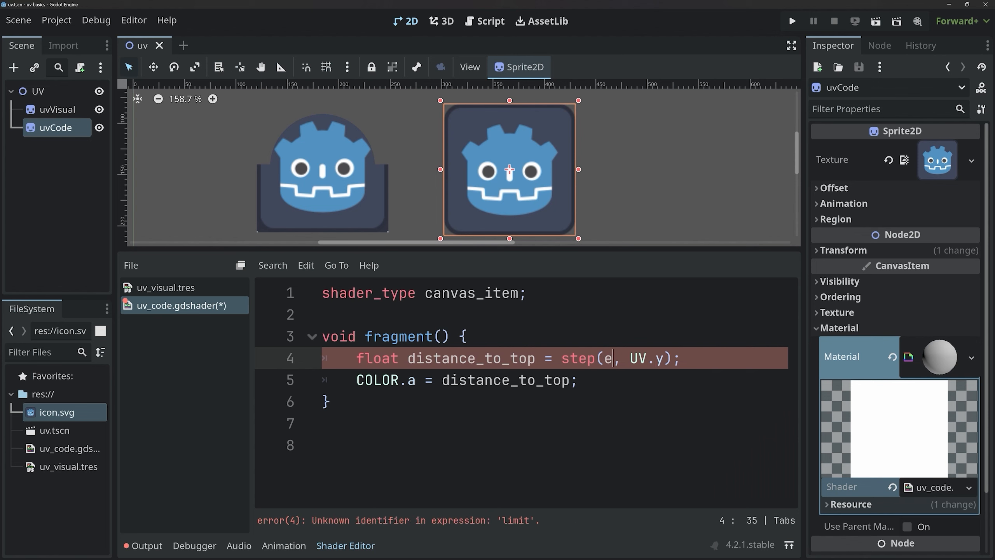
pyautogui.write('edge')
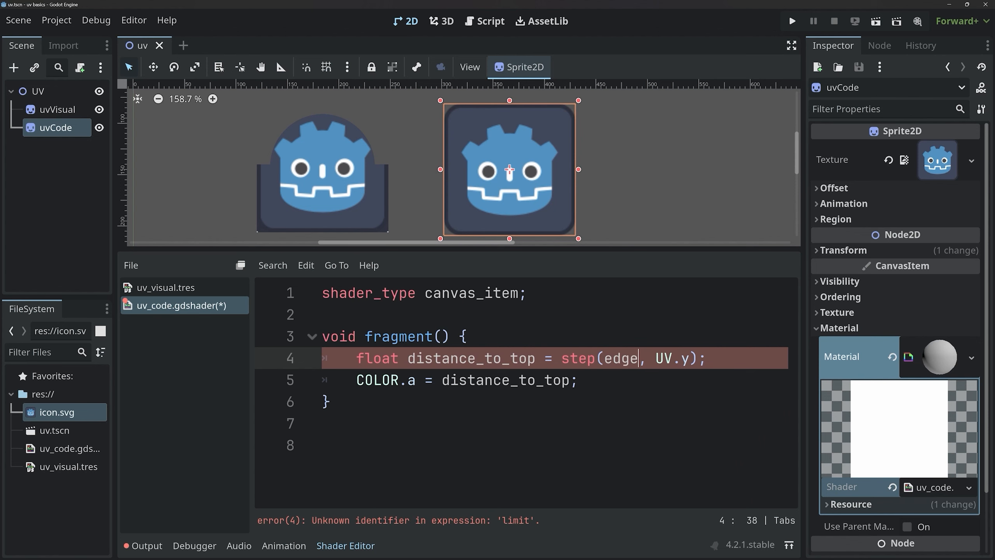
# Check the Step node in uv_visual.tres, return to uv_code.gdshader, replace the step function's edge argument with 0.5, and save.
pyautogui.click(211, 289)
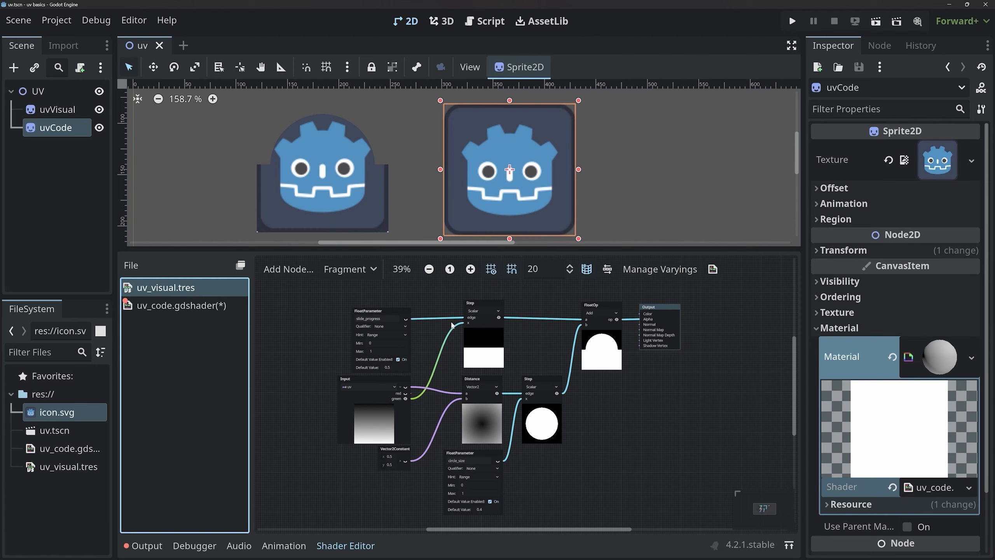
pyautogui.scroll(6, 481, 330)
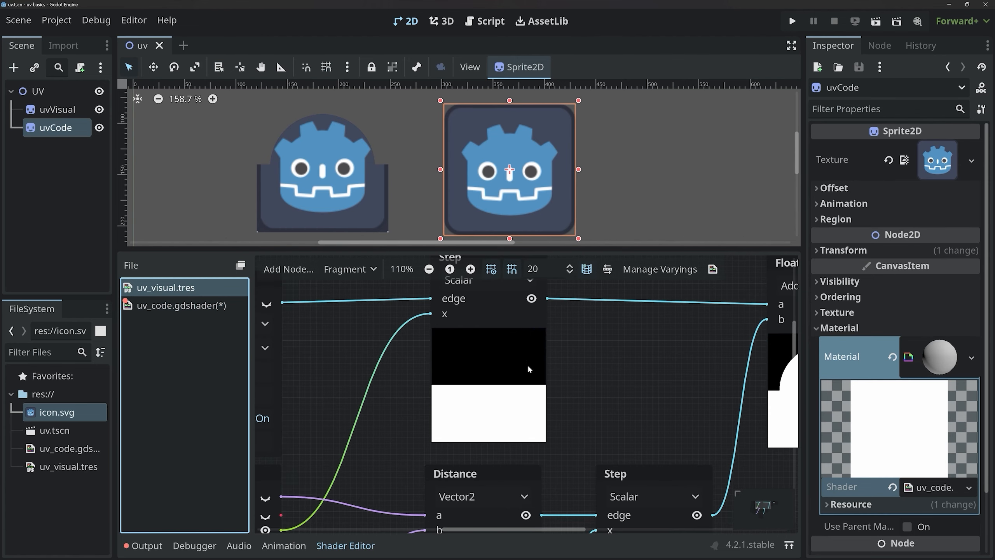
pyautogui.click(181, 306)
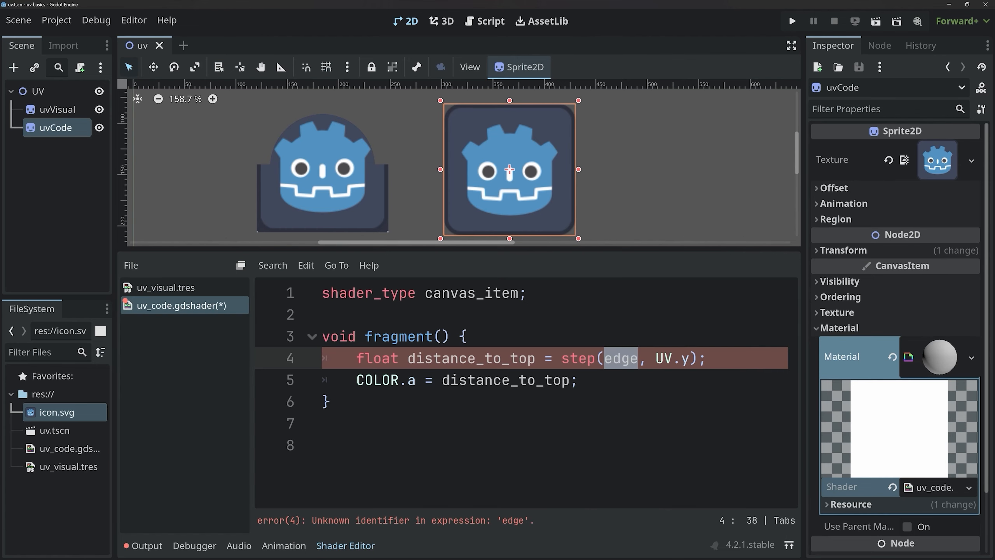
pyautogui.write('0.5')
pyautogui.hotkey('ctrl', 's')
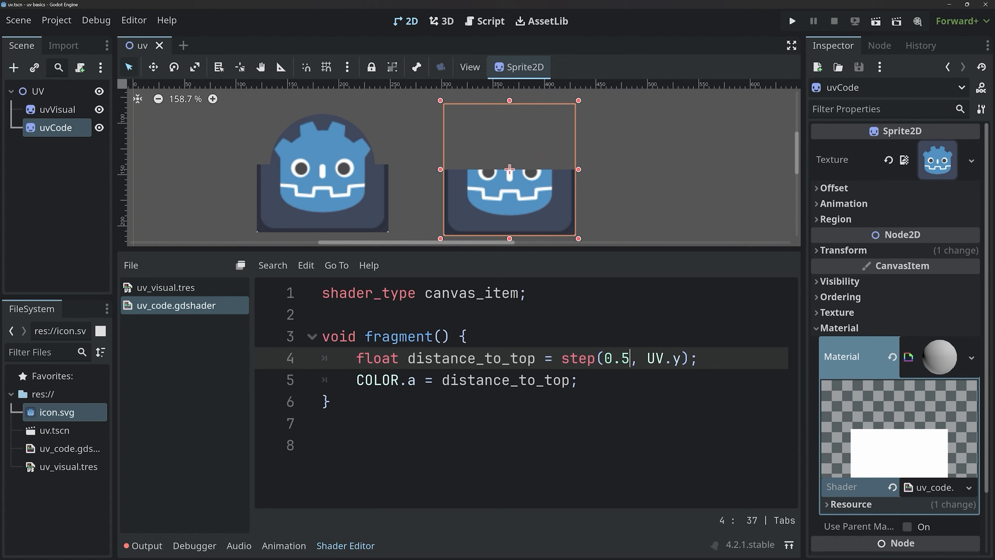
# Declare uniform float slider_progress: hint_range(0.0, 1.0, 0.1) on its own line between the shader_type line and the fragment function.
pyautogui.click(527, 293)
pyautogui.press('Return')
pyautogui.press('Return')
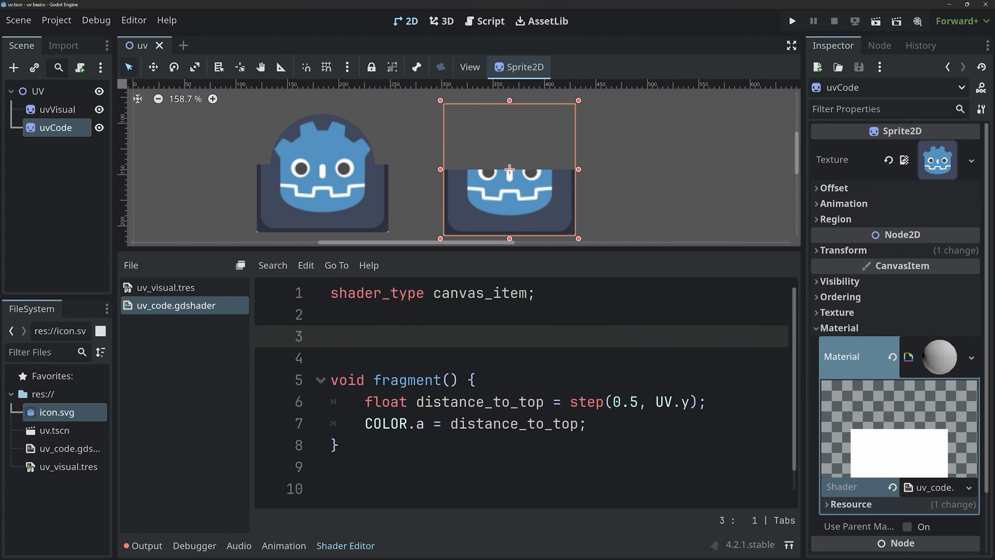
pyautogui.write('uniform float slider_p')
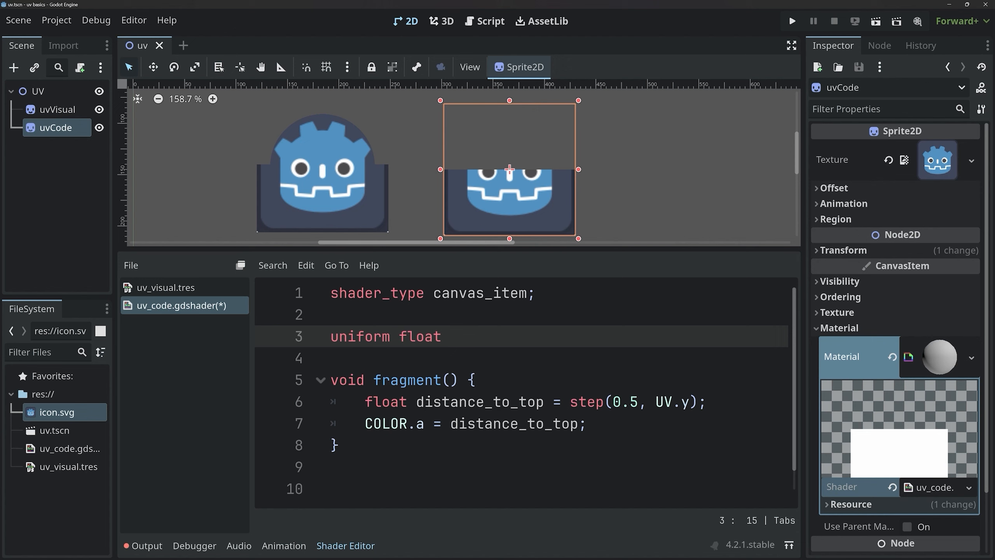
pyautogui.write('rogre')
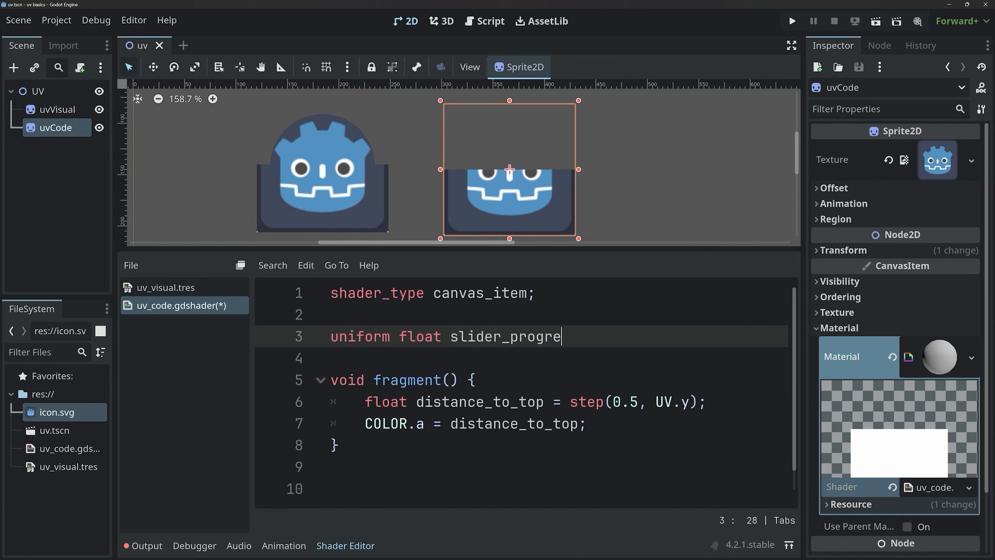
pyautogui.write('ss: hint')
pyautogui.press('Return')
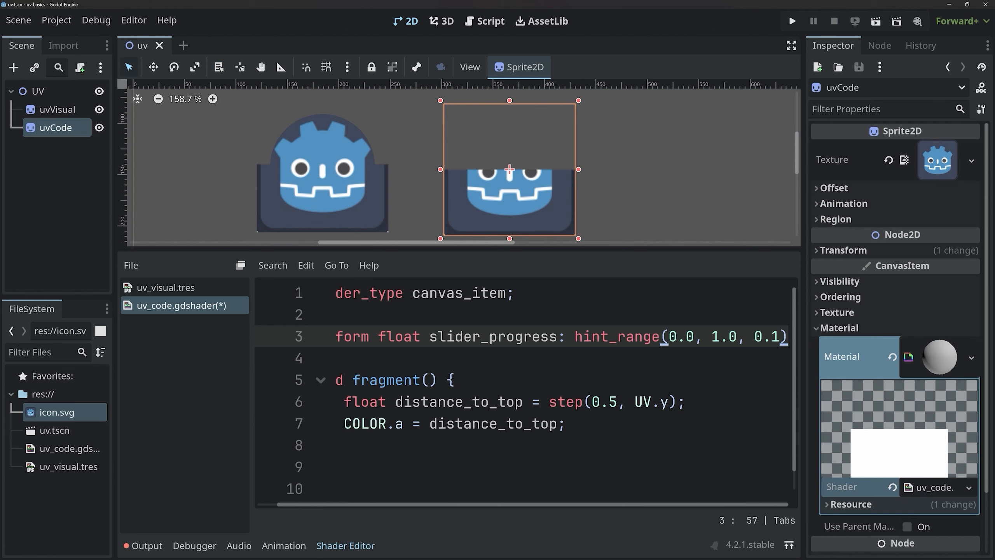
# Reduce the slider_progress hint to hint_range(0.0, 1.0), give the uniform a default of 0.5, and save the shader.
pyautogui.press('Left')
pyautogui.press('BackSpace')
pyautogui.press('BackSpace')
pyautogui.press('BackSpace')
pyautogui.press('BackSpace')
pyautogui.press('BackSpace')
pyautogui.press('Right')
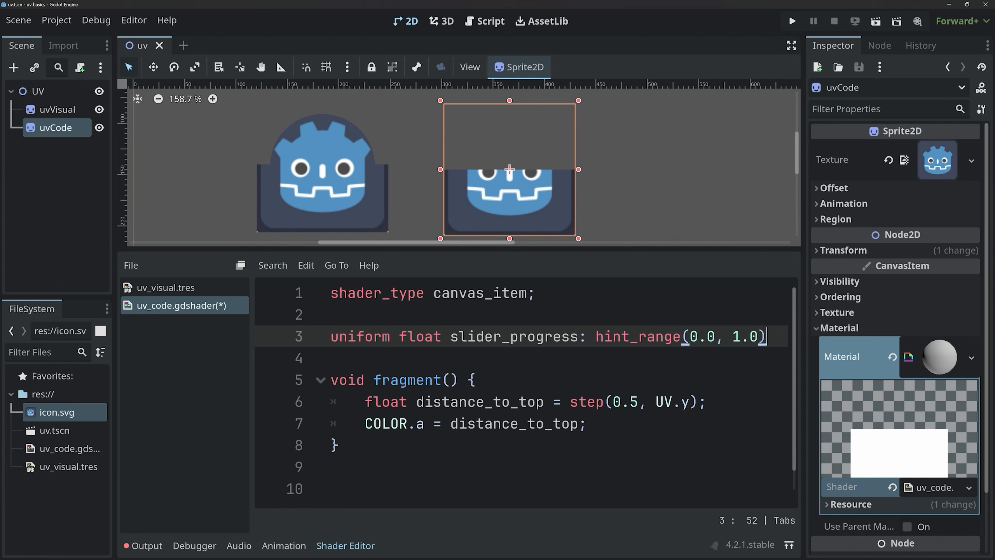
pyautogui.write('= 0.')
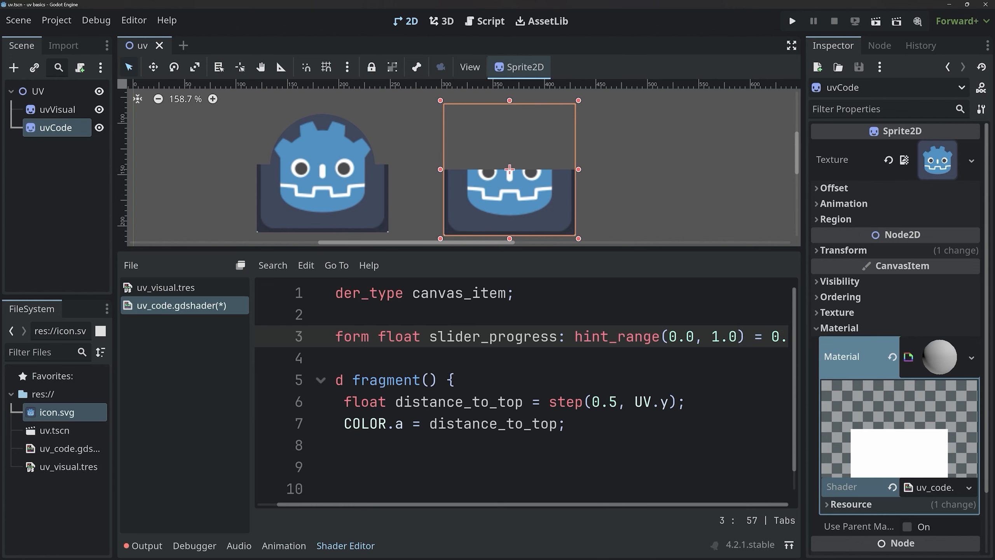
pyautogui.write('5;')
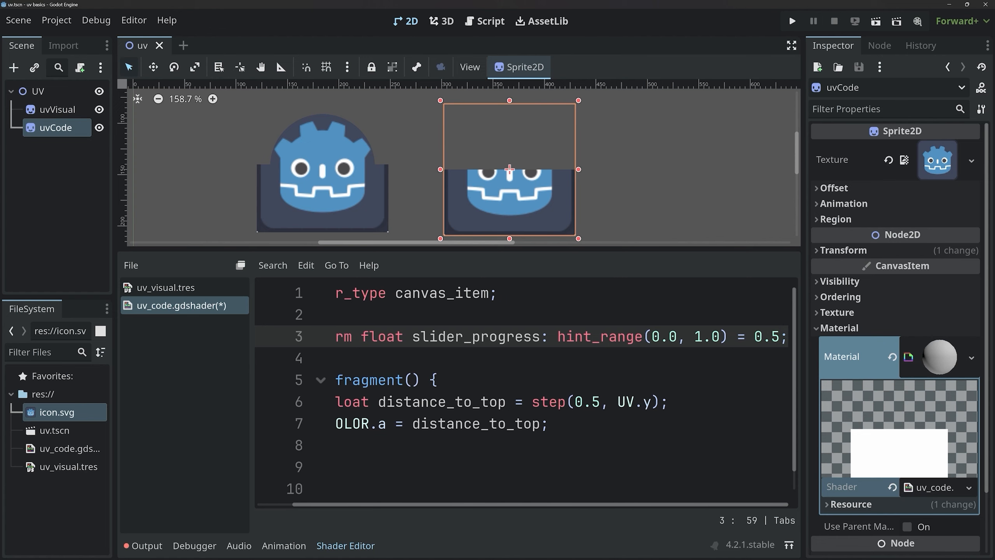
pyautogui.hotkey('ctrl', 's')
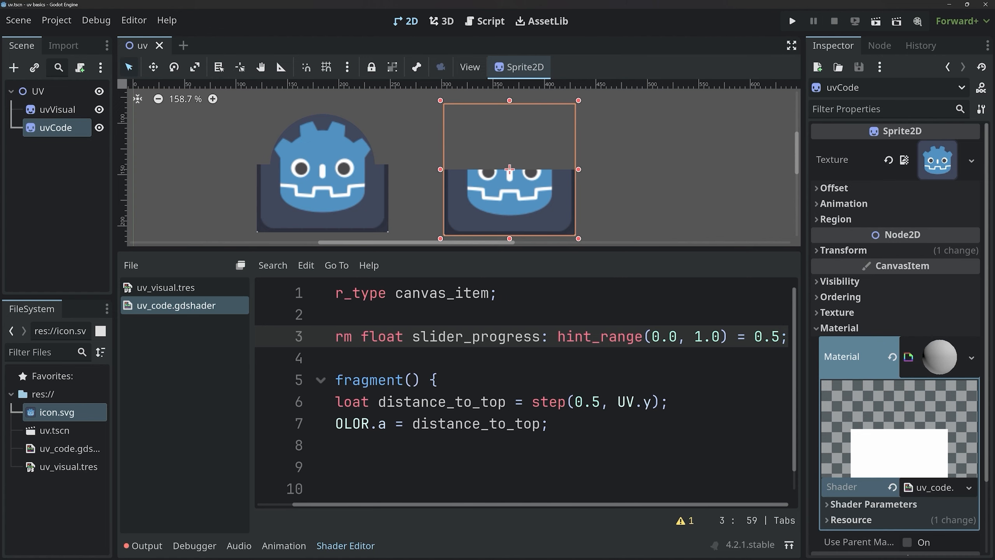
# Use slider_progress as the step function's first argument instead of 0.5, and set the Slider Progress shader parameter to 0.435.
pyautogui.moveTo(576, 401); pyautogui.dragTo(600, 401)
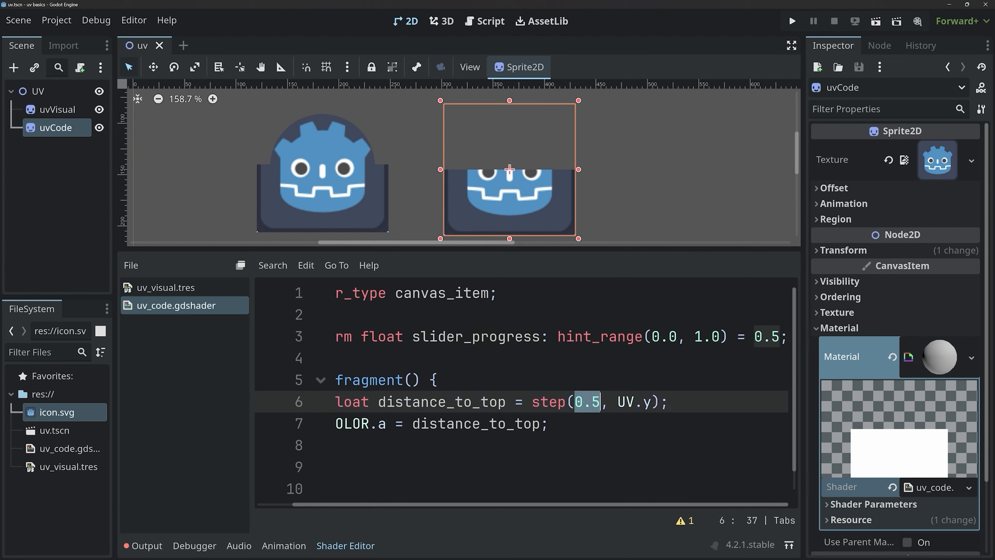
pyautogui.write('slider_progress')
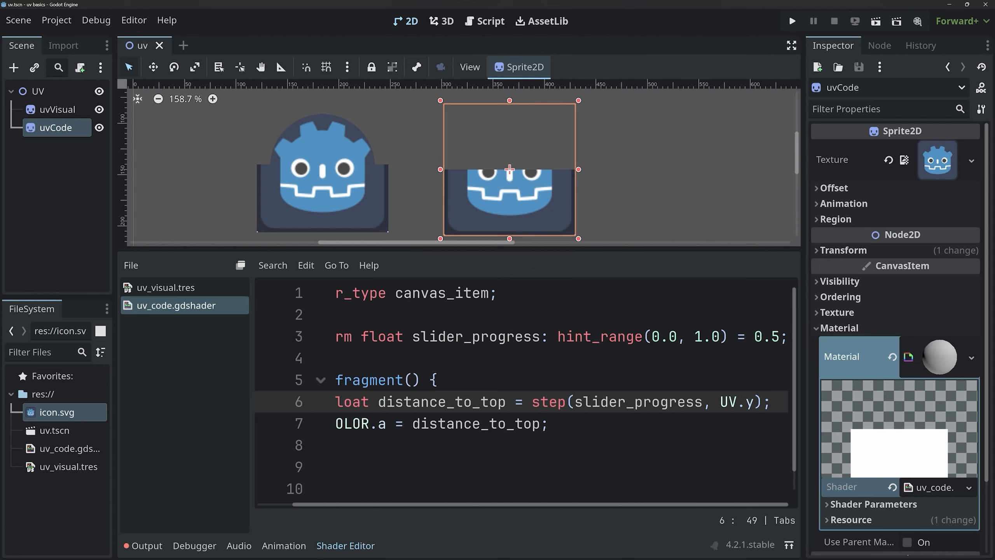
pyautogui.click(874, 504)
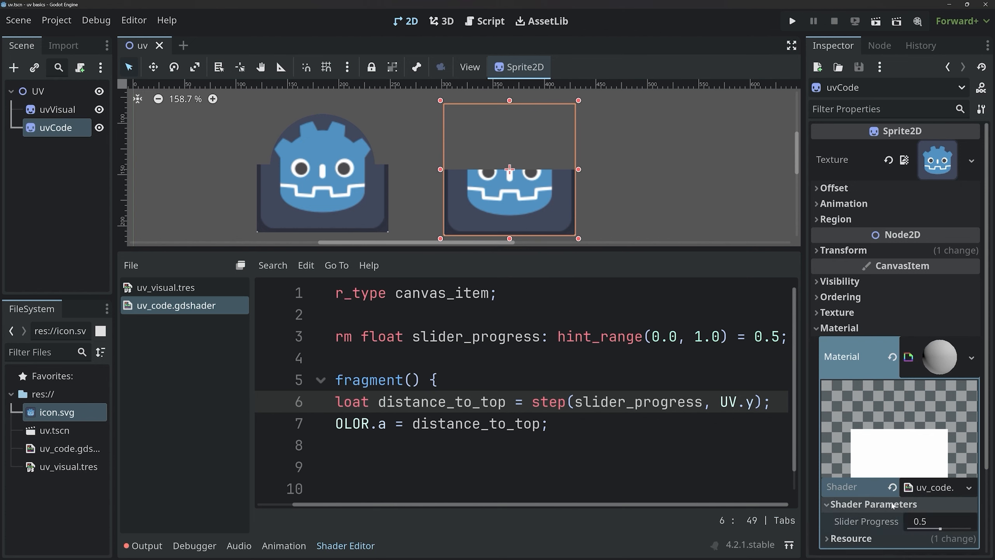
pyautogui.scroll(-2, 928, 497)
pyautogui.moveTo(940, 475)
pyautogui.mouseDown()
pyautogui.moveTo(921, 475)
pyautogui.moveTo(969, 476)
pyautogui.moveTo(909, 476)
pyautogui.moveTo(967, 476)
pyautogui.moveTo(908, 475)
pyautogui.moveTo(936, 474)
pyautogui.mouseUp()
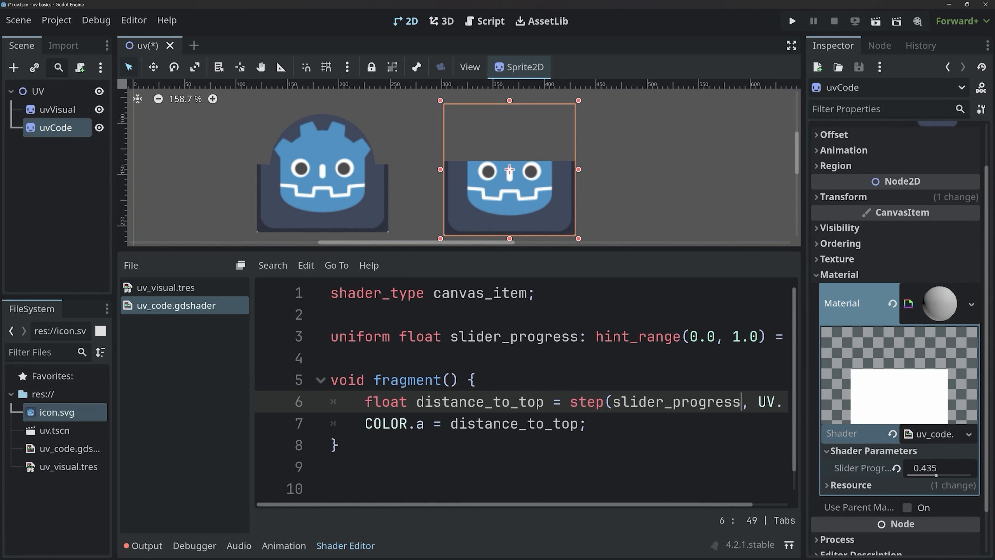
# Declare const vec2 center = vec2(0.5); directly below the slider_progress uniform, keeping a blank line before the fragment function.
pyautogui.click(331, 358)
pyautogui.press('Return')
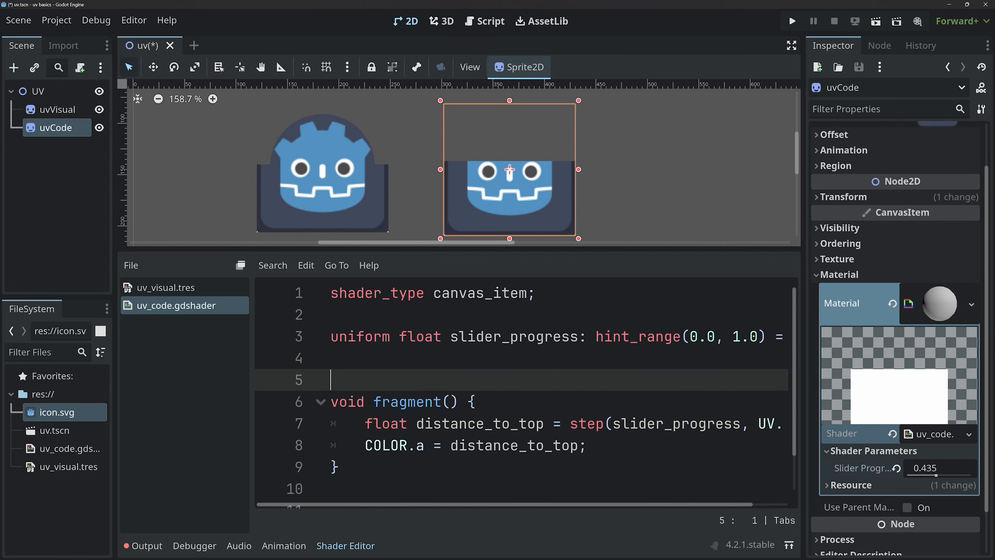
pyautogui.press('Up')
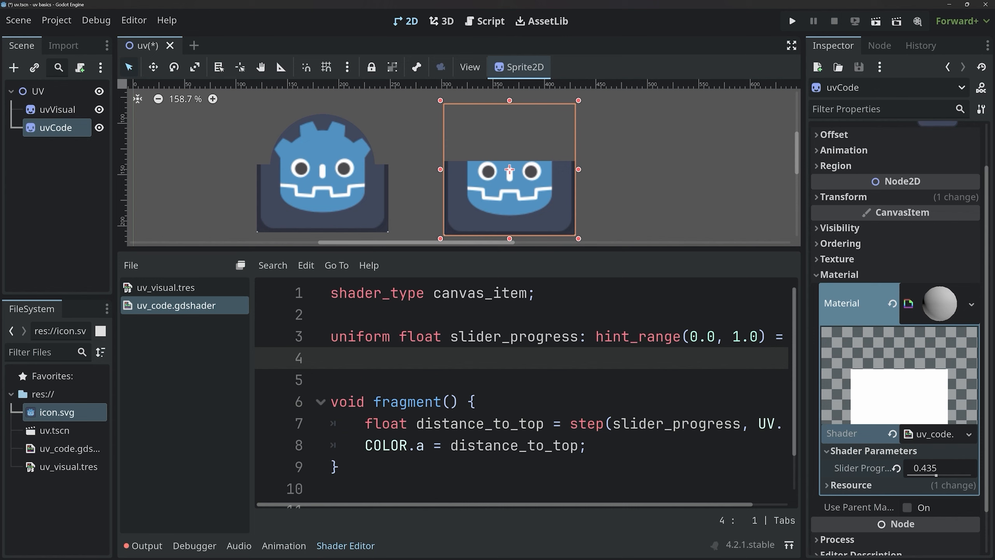
pyautogui.write('const')
pyautogui.write('vec')
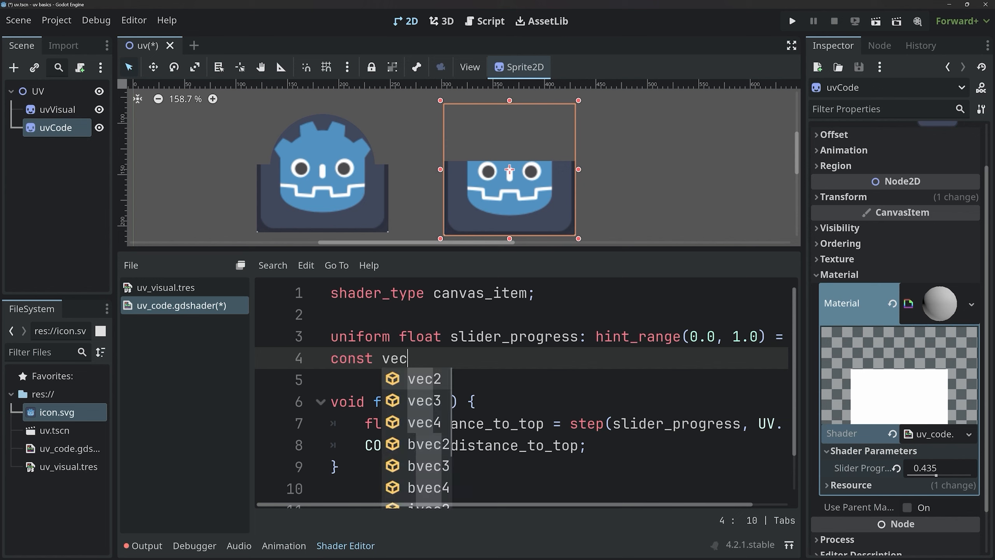
pyautogui.press('Return')
pyautogui.write('center')
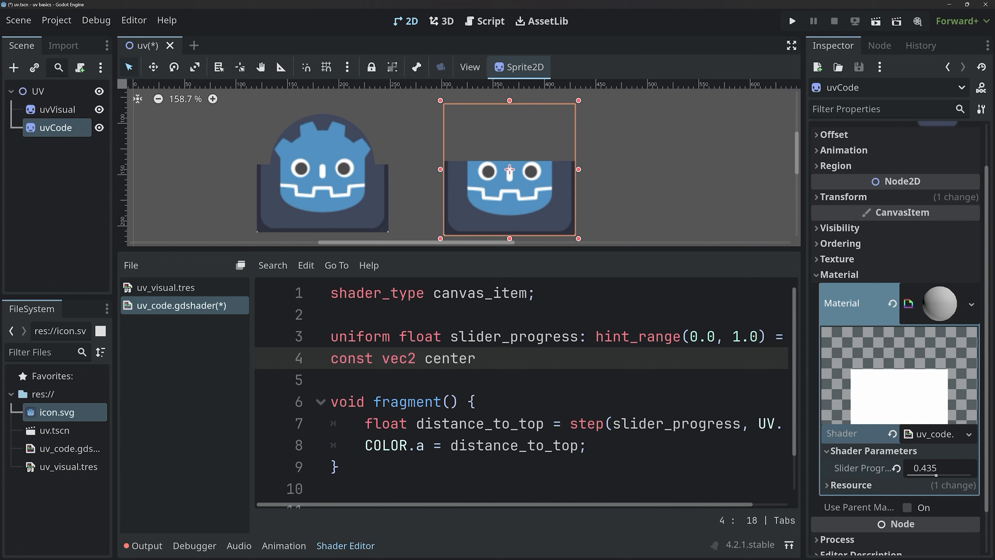
pyautogui.write(' = vec2(')
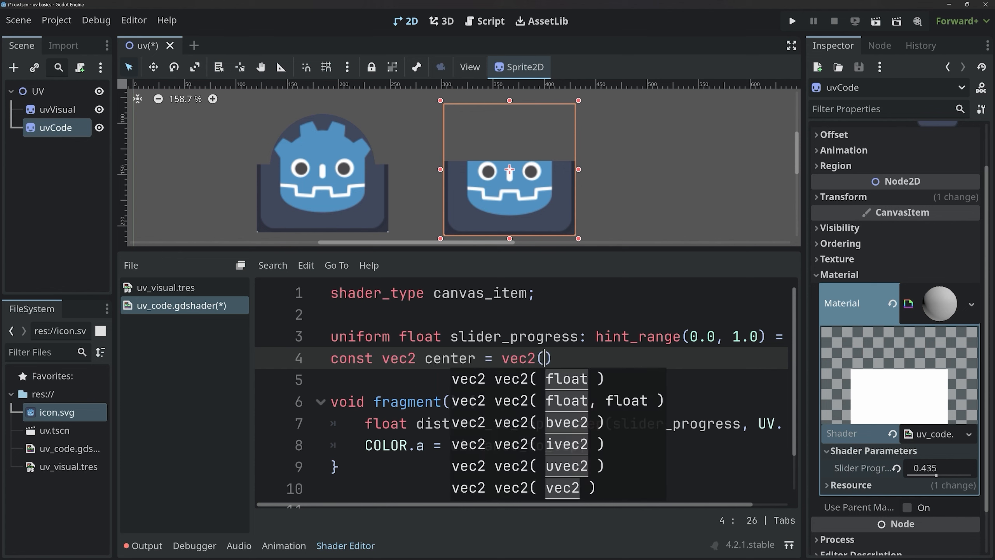
pyautogui.write('0.5)')
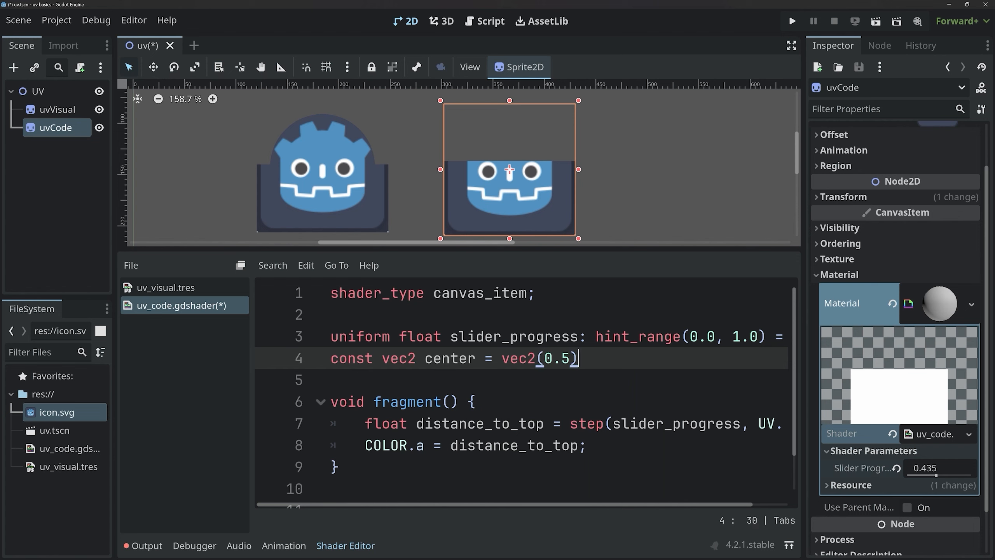
pyautogui.write(';')
# Declare float distance_to_center = distance(UV, center); on a new line above the COLOR.a assignment in the fragment function.
pyautogui.scroll(-1, 525, 390)
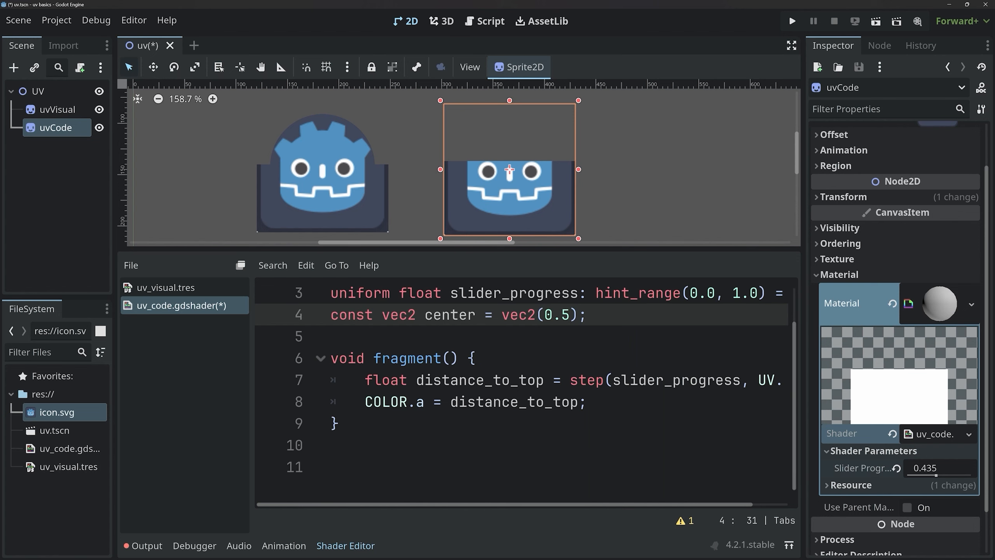
pyautogui.moveTo(356, 358); pyautogui.dragTo(476, 358)
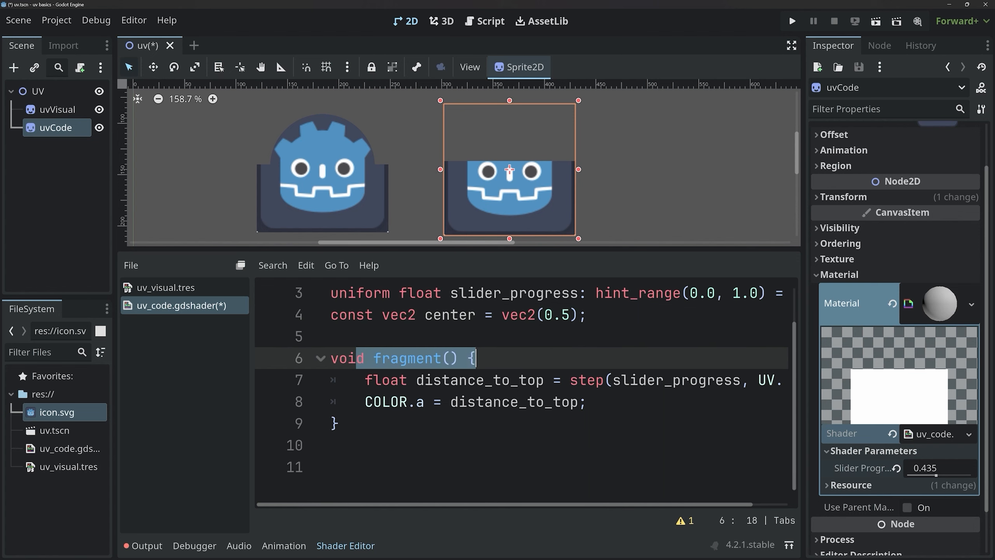
pyautogui.click(365, 402)
pyautogui.press('Return')
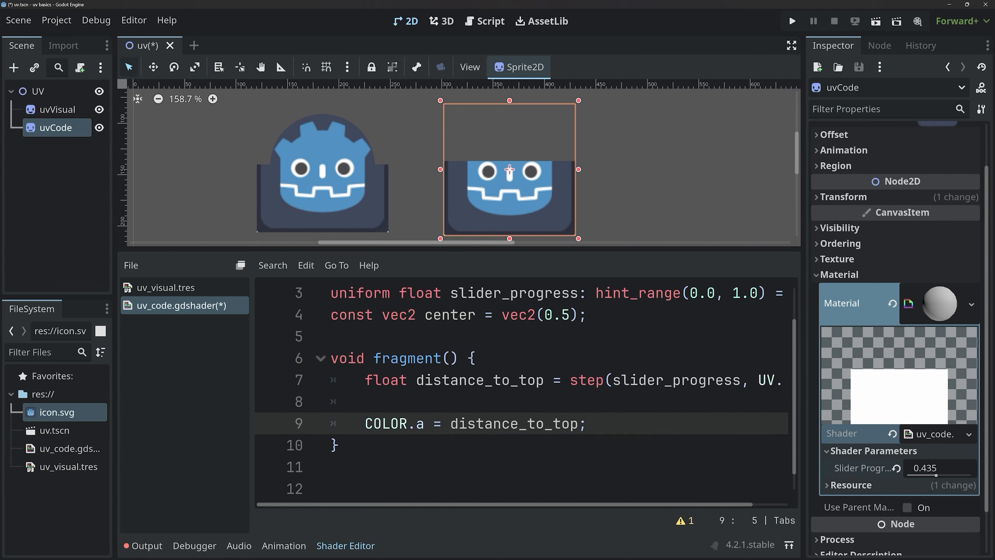
pyautogui.press('Up')
pyautogui.write('float')
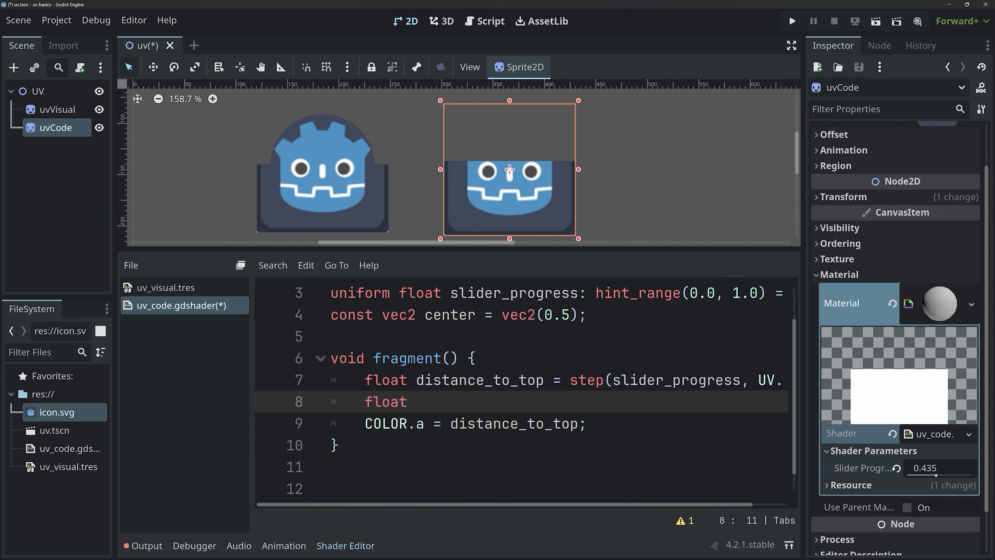
pyautogui.write(' distance_t')
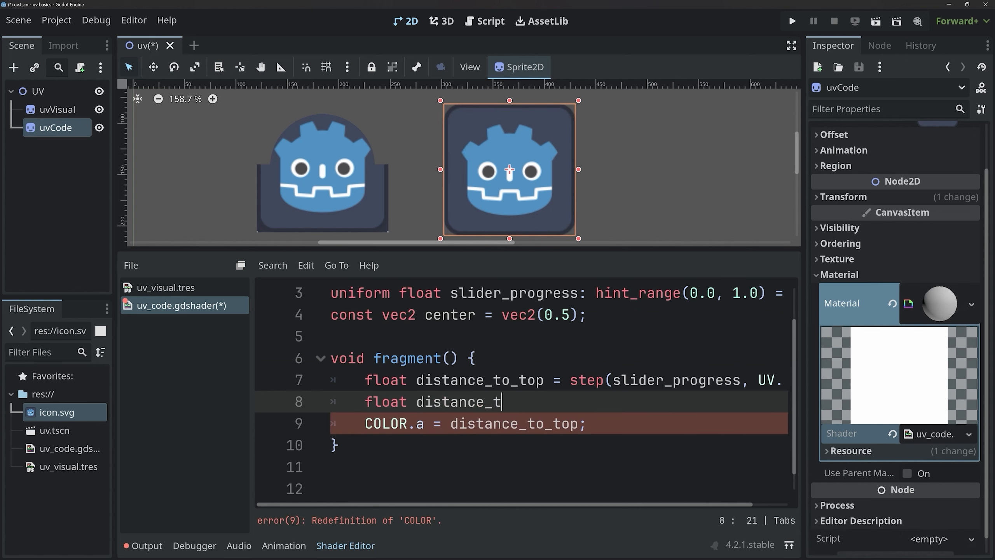
pyautogui.write('o_center = dis')
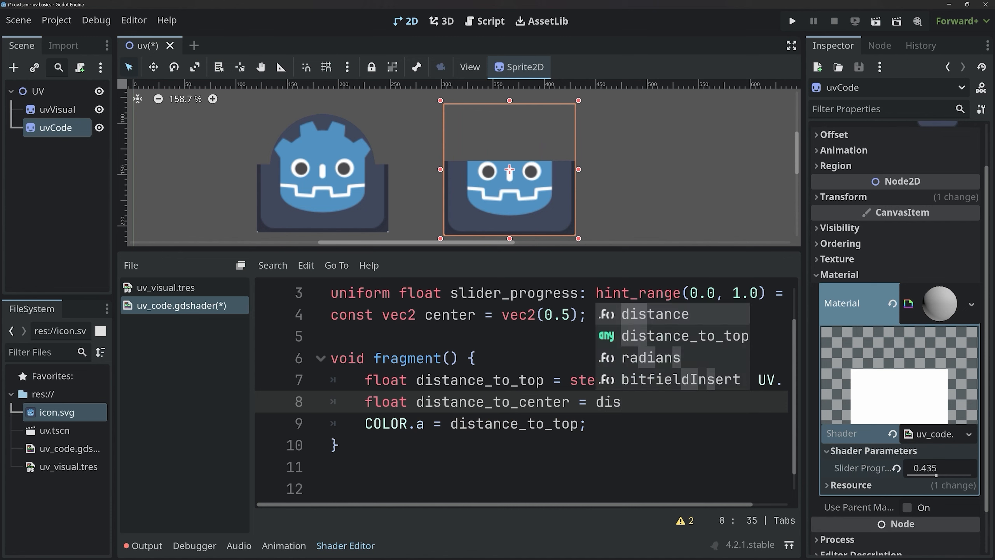
pyautogui.press('Return')
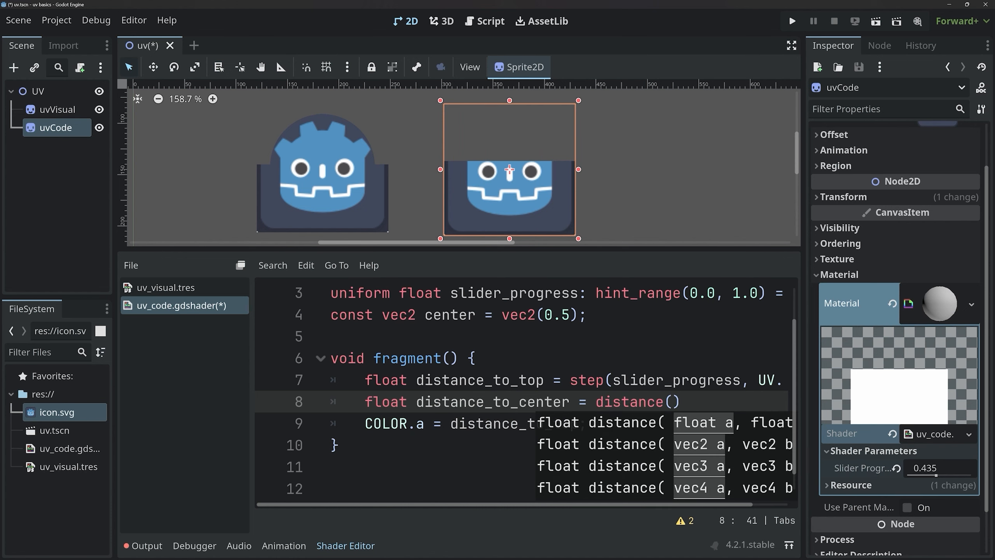
pyautogui.write('UV')
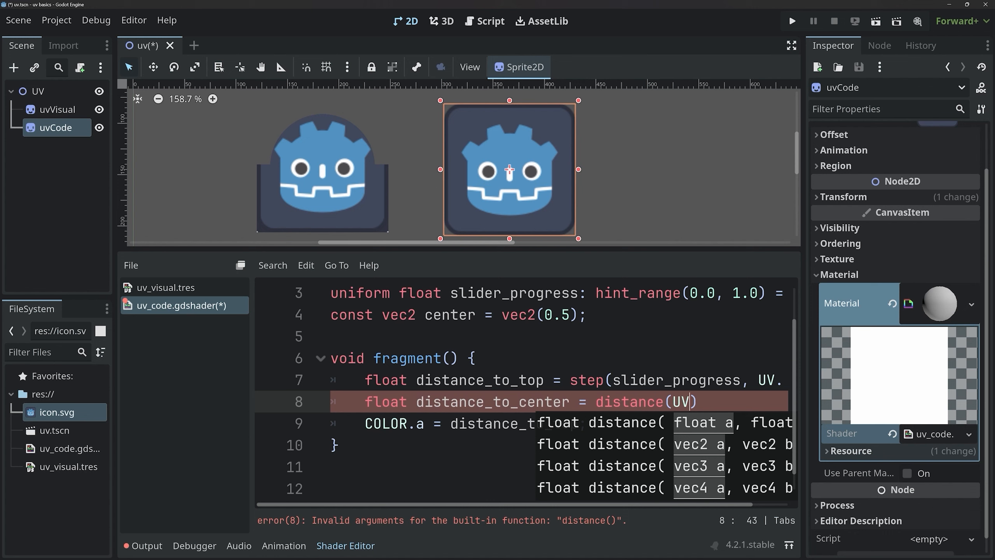
pyautogui.write(', center')
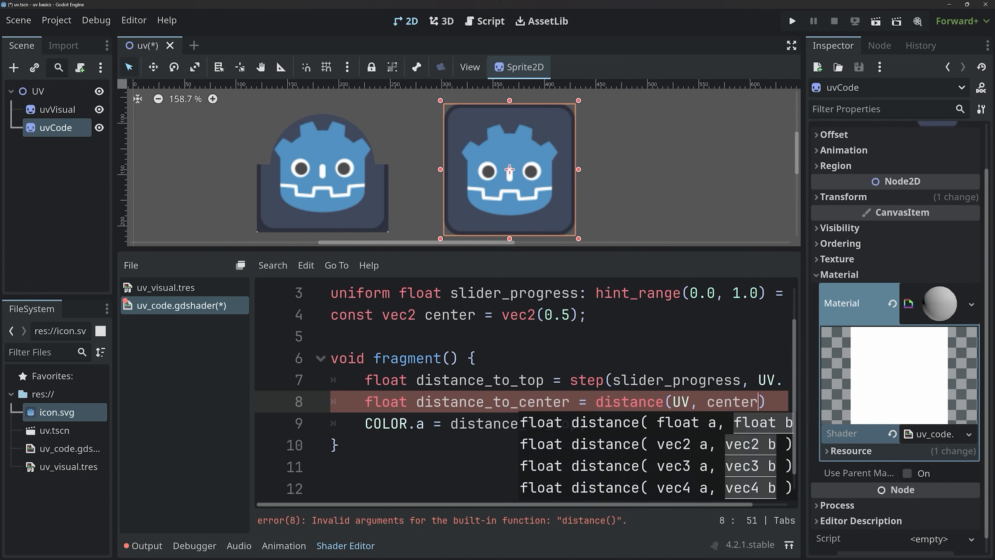
pyautogui.write(');')
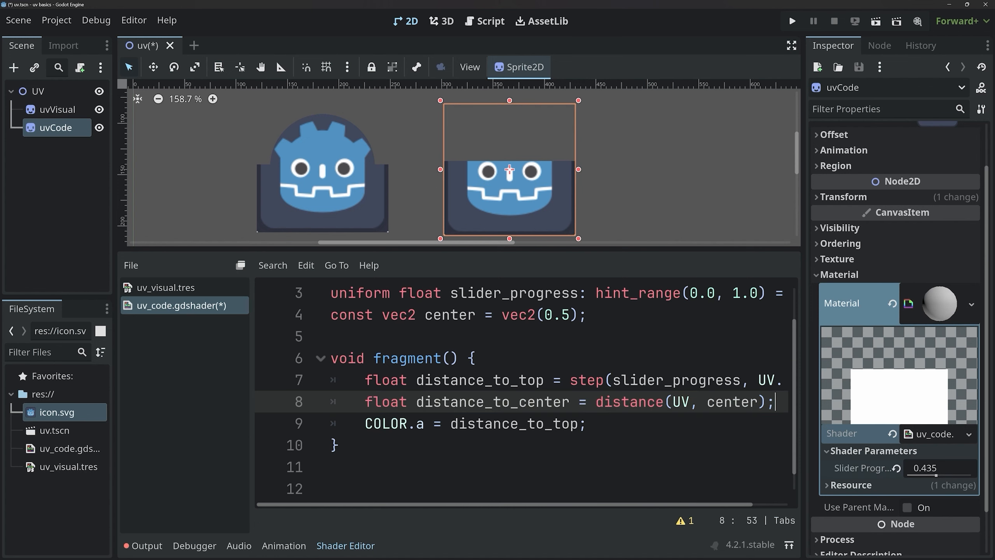
# Assign distance_to_center instead of distance_to_top to COLOR.a and save the shader.
pyautogui.press('Down')
pyautogui.press('Left')
pyautogui.hotkey('ctrl', 'shift', 'Left')
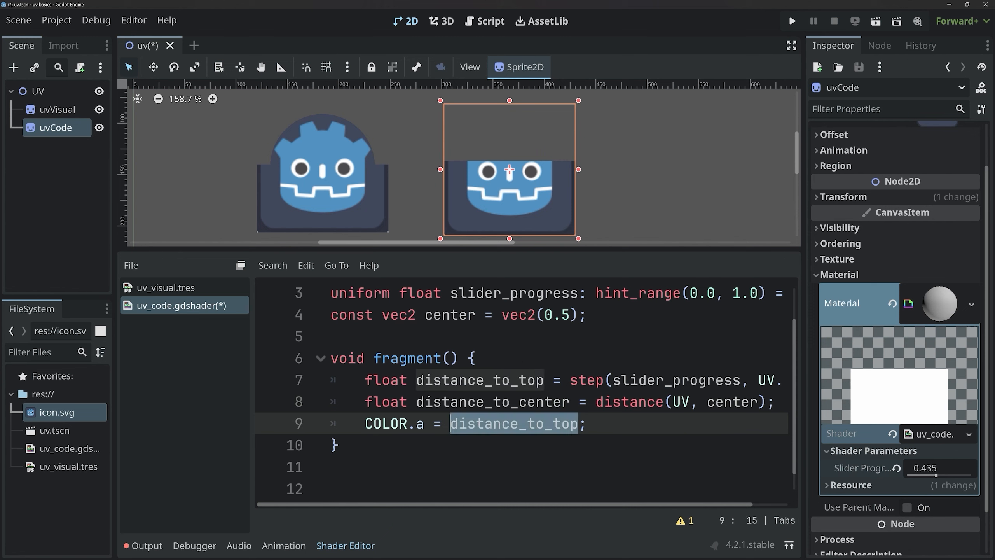
pyautogui.press('BackSpace')
pyautogui.write('distan')
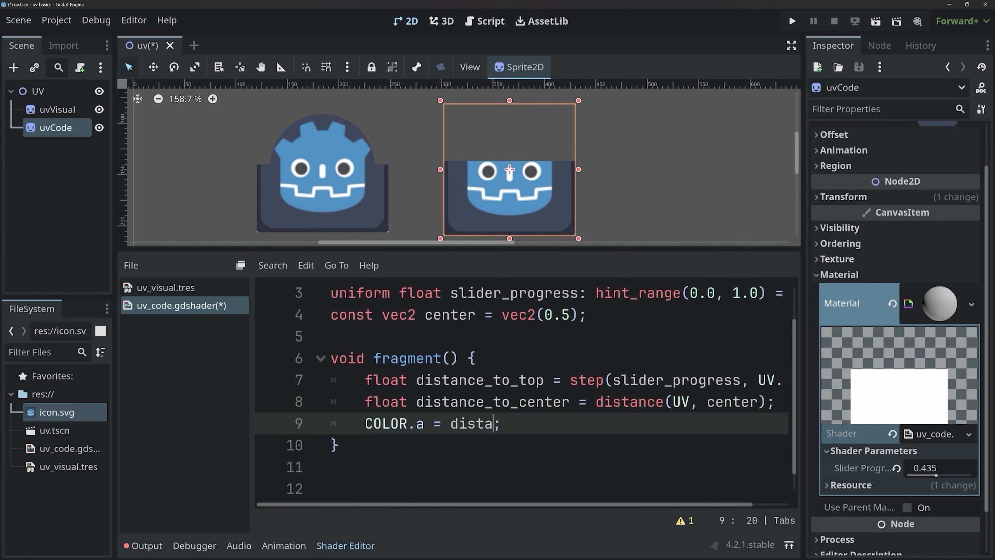
pyautogui.press('Down')
pyautogui.press('Return')
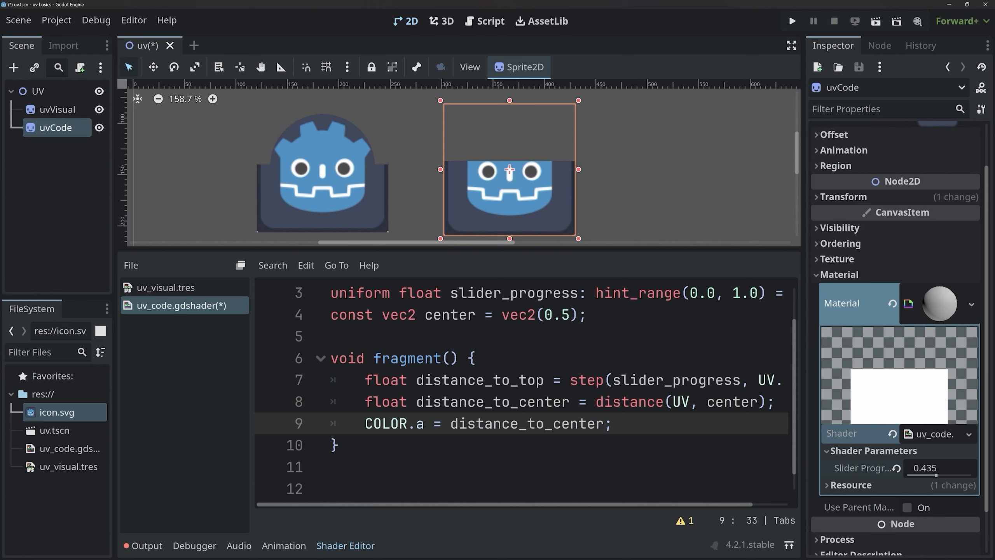
pyautogui.hotkey('ctrl', 's')
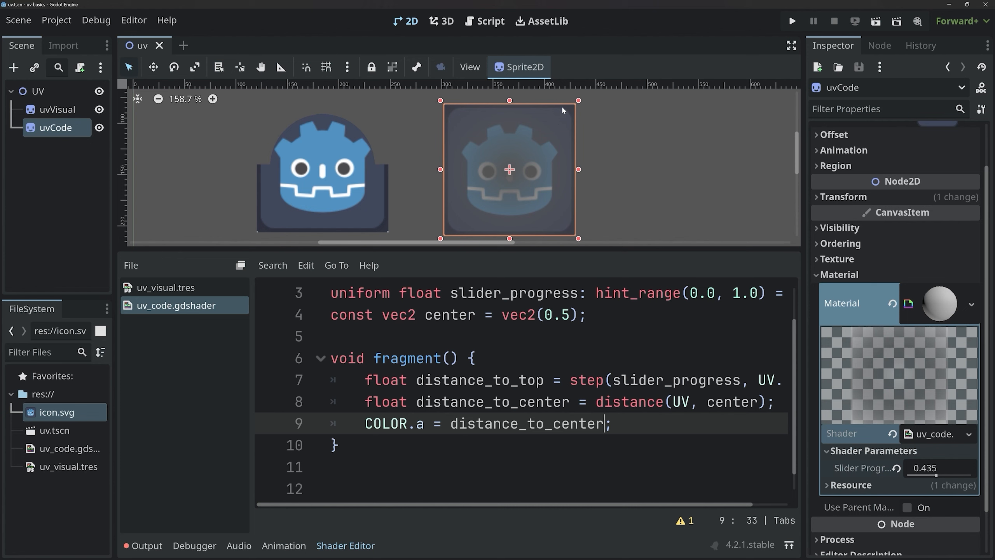
# Wrap distance(UV, center) in a step function with 0.4 as its first argument, and save the shader.
pyautogui.moveTo(596, 402); pyautogui.dragTo(766, 402)
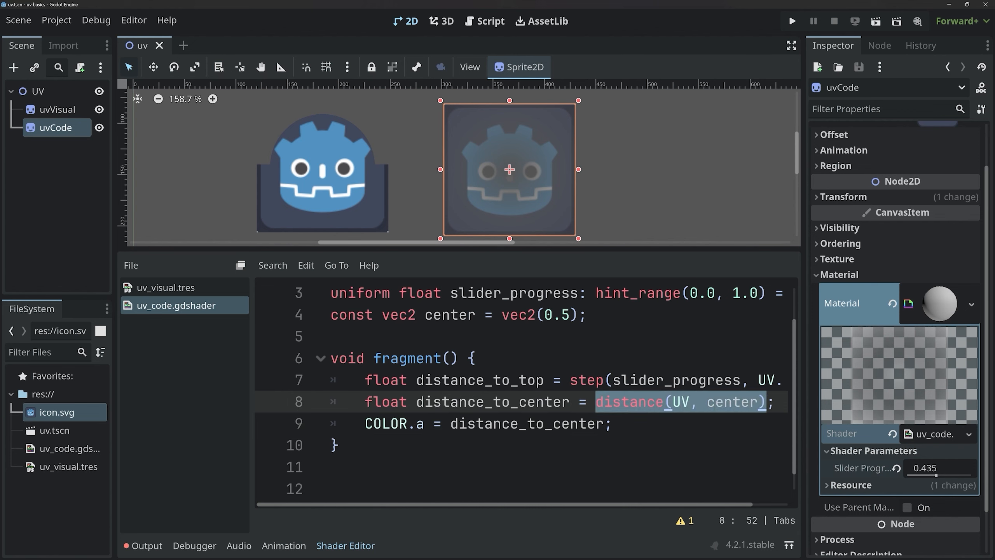
pyautogui.write('(')
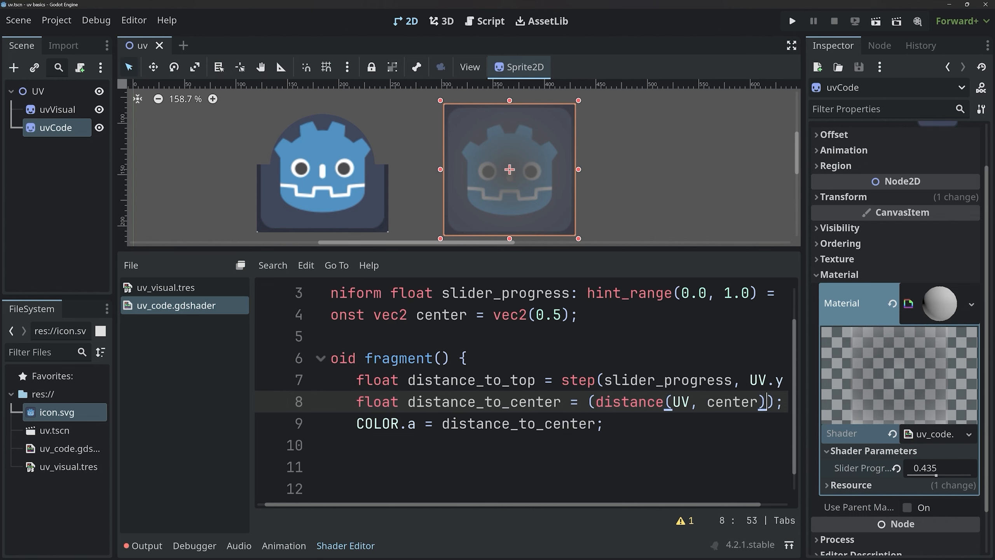
pyautogui.press('Left')
pyautogui.hotkey('ctrl', 'Left')
pyautogui.hotkey('ctrl', 'Left')
pyautogui.hotkey('ctrl', 'Left')
pyautogui.hotkey('ctrl', 'Left')
pyautogui.press('Right')
pyautogui.press('Right')
pyautogui.write('step')
pyautogui.press('Return')
pyautogui.write(',')
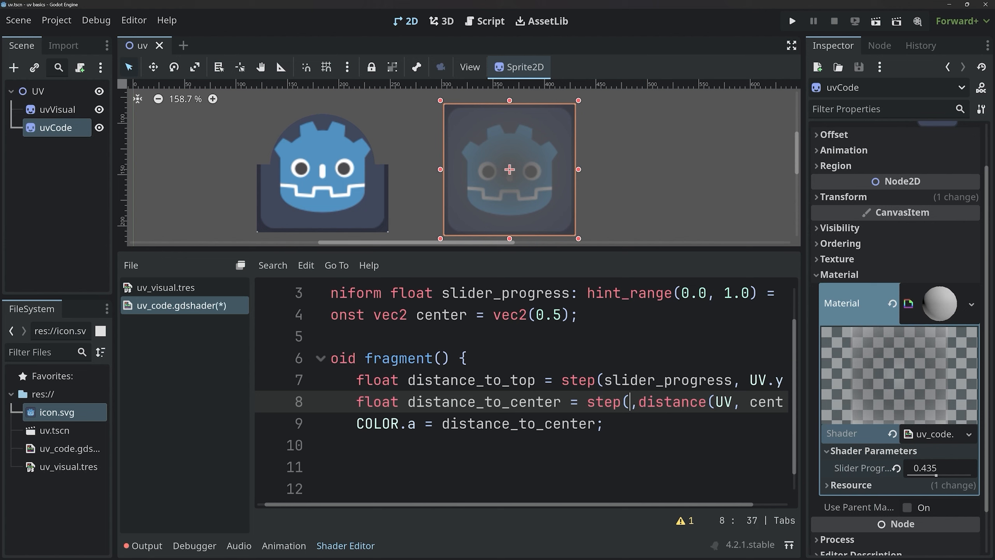
pyautogui.write('0.4')
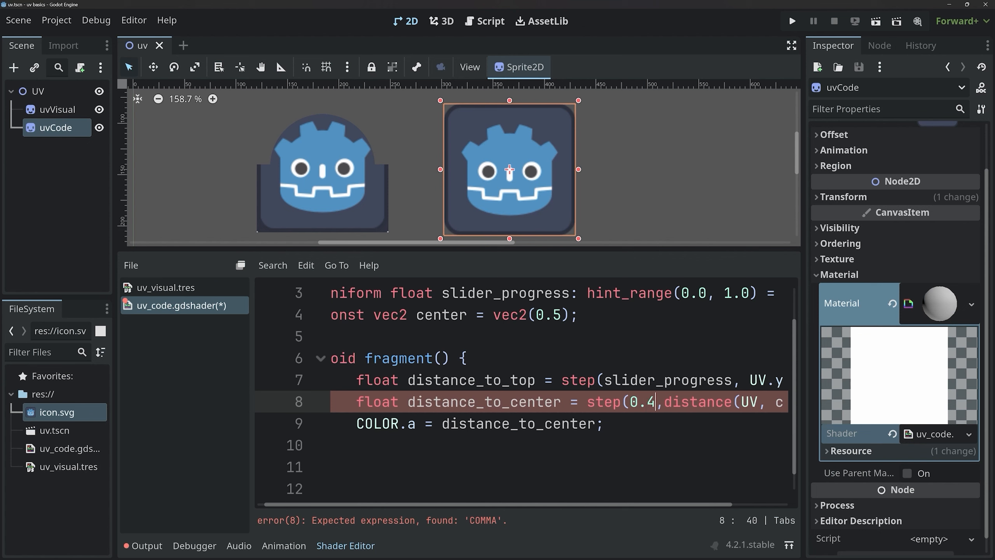
pyautogui.hotkey('ctrl', 's')
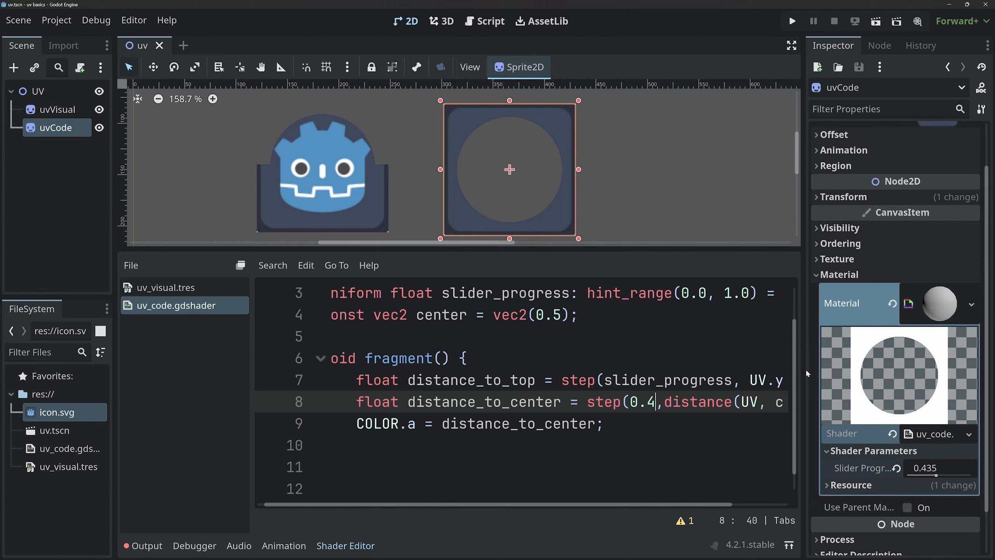
# Narrow the Inspector and turn on distraction-free mode to give the shader code more width.
pyautogui.moveTo(808, 368); pyautogui.dragTo(855, 368)
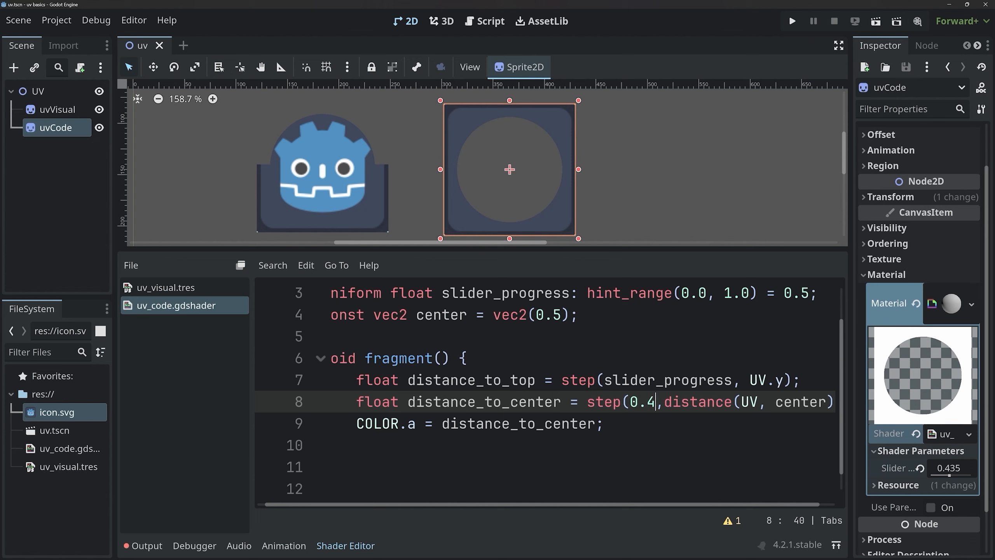
pyautogui.click(839, 45)
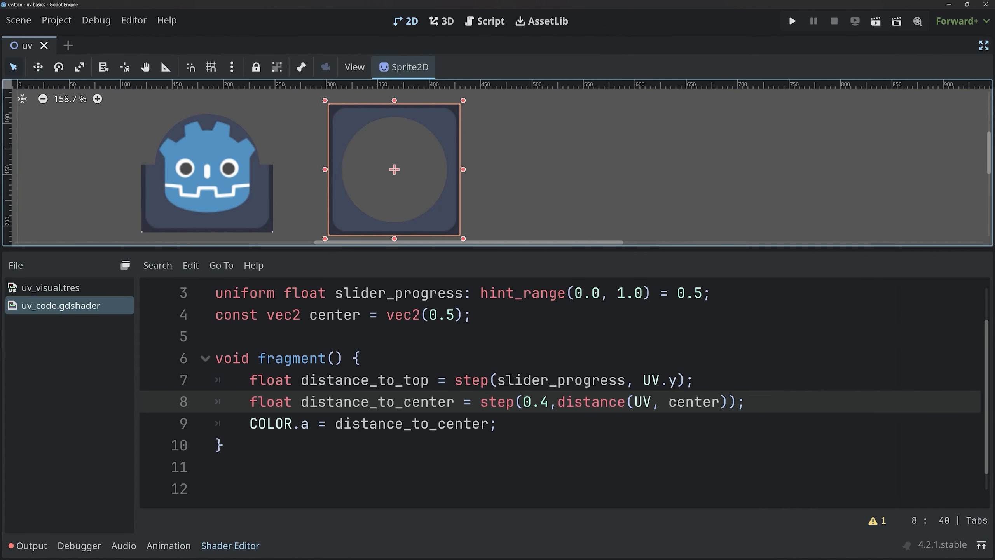
# Try inverting the circle by putting 1.0 - before the distance_to_center step call, save, and remove that prefix again.
pyautogui.moveTo(472, 401); pyautogui.dragTo(737, 402)
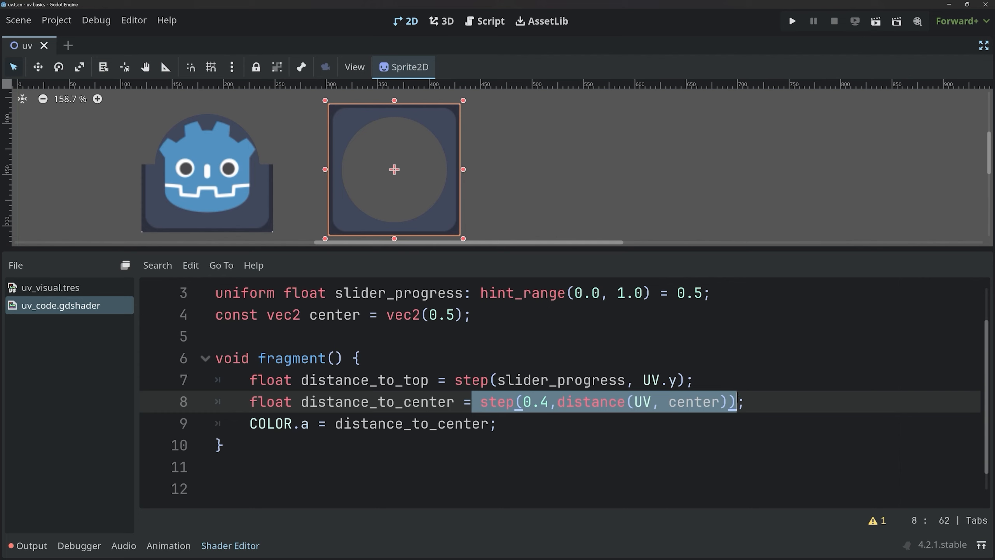
pyautogui.click(481, 402)
pyautogui.write('1.0 -')
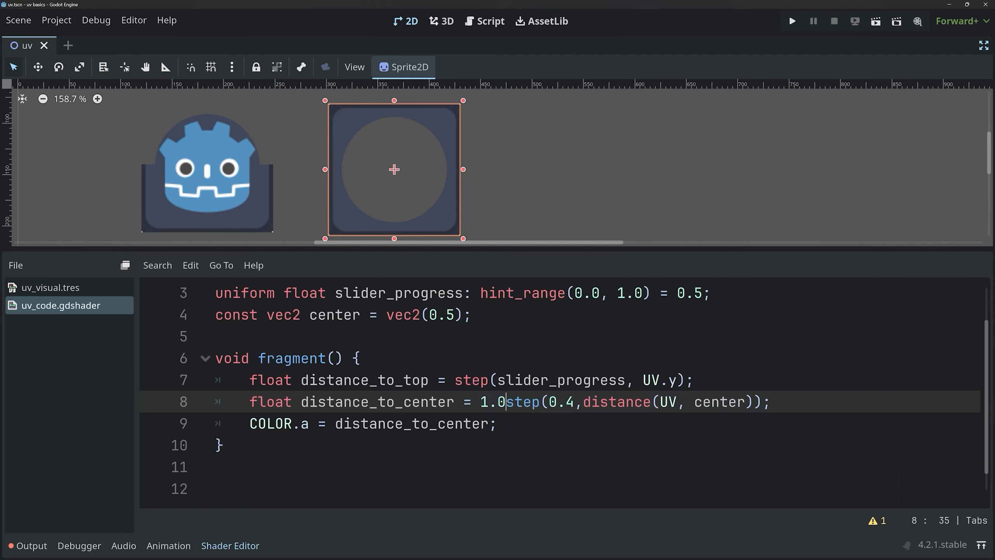
pyautogui.hotkey('ctrl', 's')
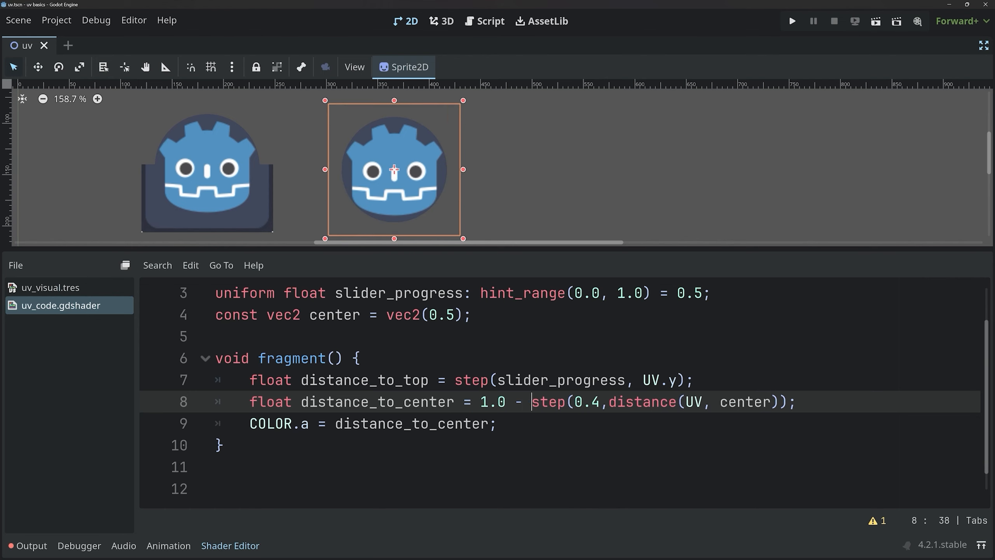
pyautogui.moveTo(481, 402); pyautogui.dragTo(532, 402)
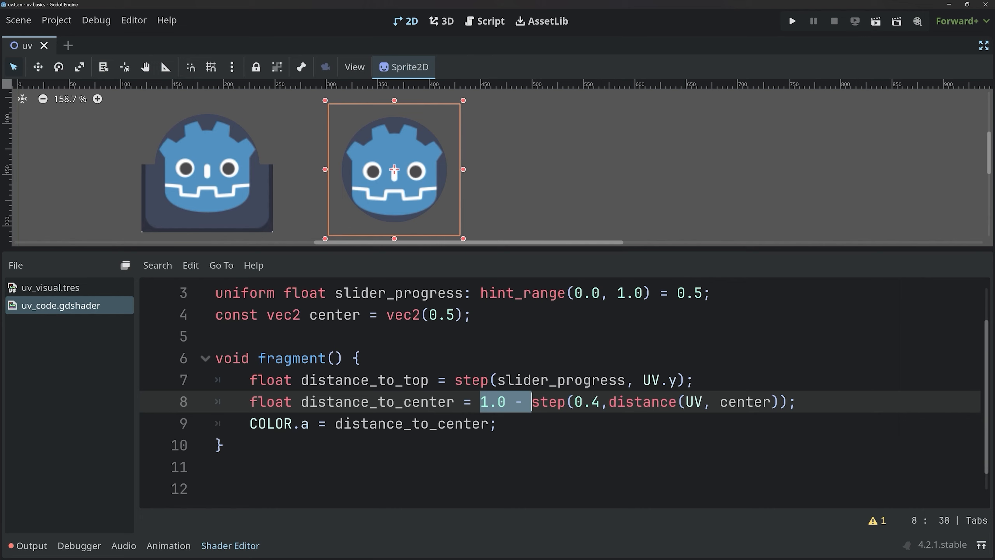
pyautogui.press('BackSpace')
# Move 0.4 to the second argument so distance_to_center reads step(distance(UV, center), 0.4), and save the shader.
pyautogui.press('Right')
pyautogui.press('Right')
pyautogui.press('Right')
pyautogui.press('Right')
pyautogui.press('Right')
pyautogui.press('Right')
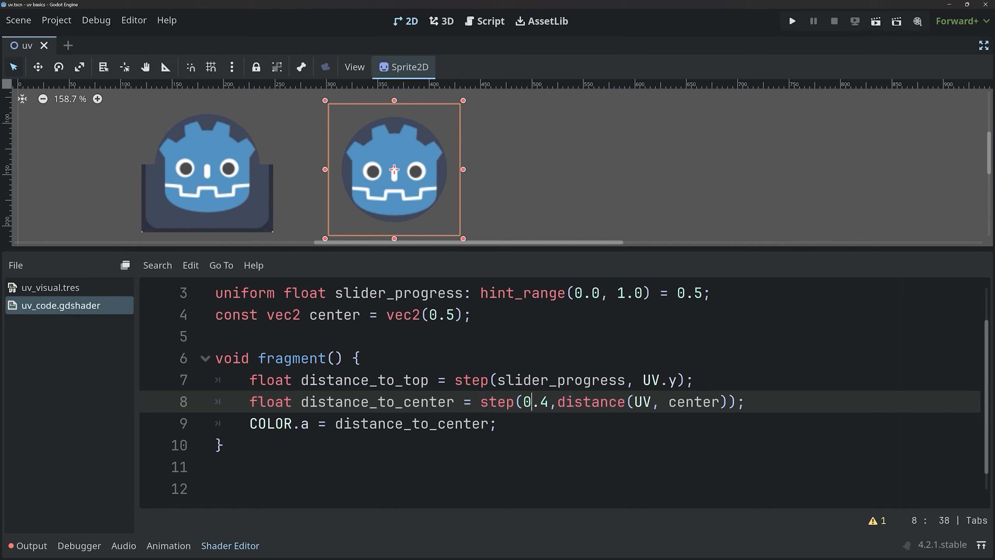
pyautogui.press('Left')
pyautogui.hotkey('shift', 'Right')
pyautogui.hotkey('shift', 'Right')
pyautogui.hotkey('shift', 'Right')
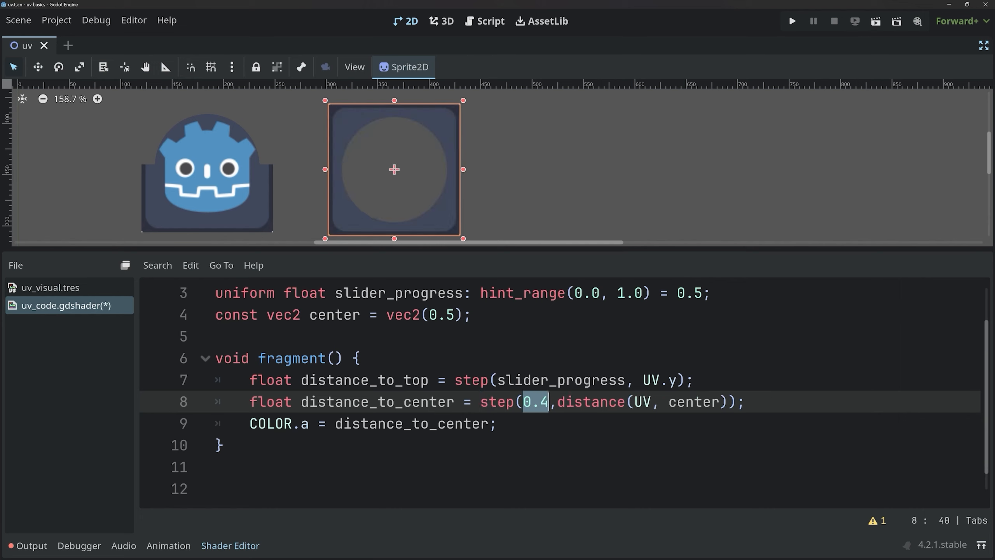
pyautogui.moveTo(557, 402); pyautogui.dragTo(721, 402)
pyautogui.press('BackSpace')
pyautogui.press('Delete')
pyautogui.press('Right')
pyautogui.press('Right')
pyautogui.press('Right')
pyautogui.press('Right')
pyautogui.press('Right')
pyautogui.press('Right')
pyautogui.press('Right')
pyautogui.press('Right')
pyautogui.press('Right')
pyautogui.press('Right')
pyautogui.press('Right')
pyautogui.press('Right')
pyautogui.press('Right')
pyautogui.press('Right')
pyautogui.press('Right')
pyautogui.press('Right')
pyautogui.press('Right')
pyautogui.press('Right')
pyautogui.press('Right')
pyautogui.press('Right')
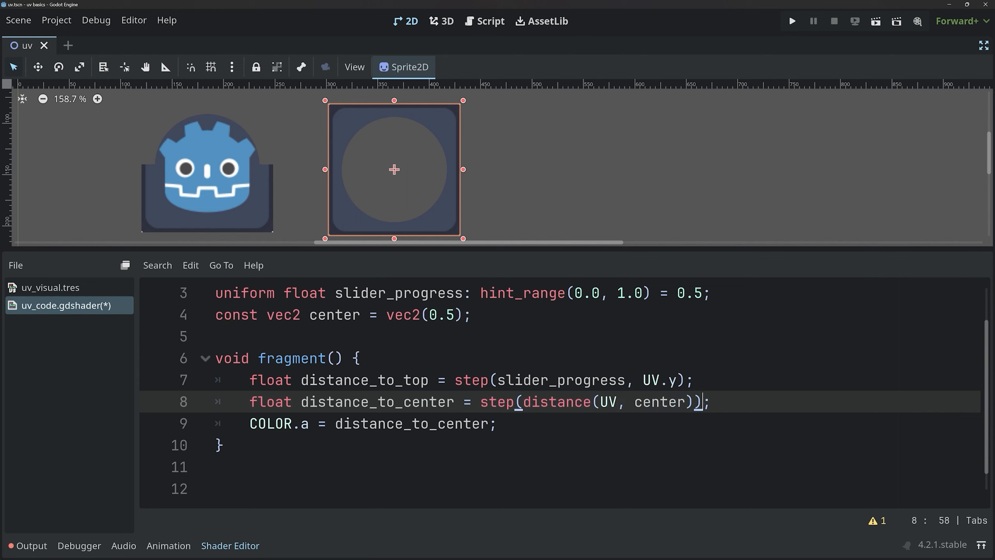
pyautogui.press('Left')
pyautogui.write(', 0.4')
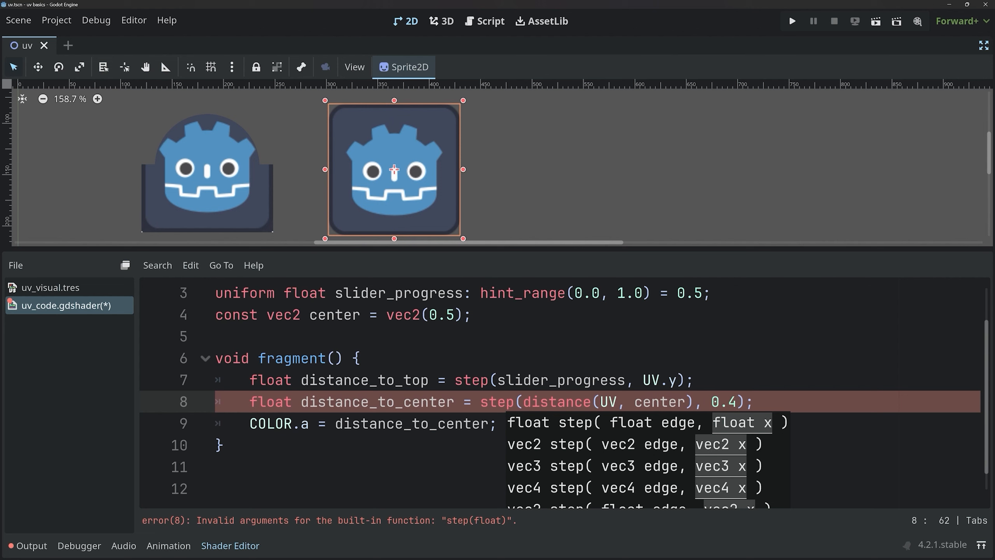
pyautogui.hotkey('ctrl', 's')
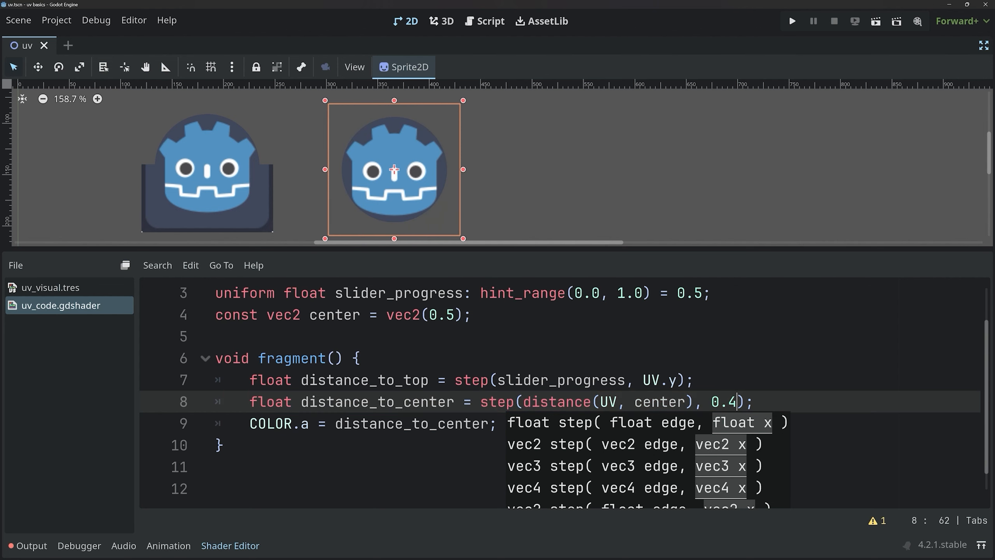
pyautogui.press('Escape')
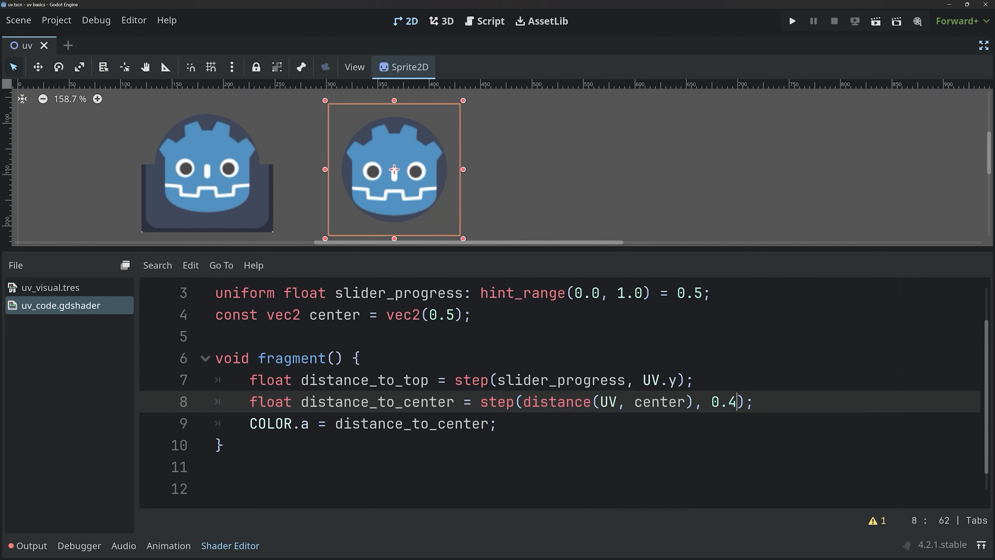
# Add a blank line below center, and duplicate the slider_progress uniform as circle_size with hint_range(0.0, 1.0) and default 0.5.
pyautogui.scroll(1, 564, 390)
pyautogui.click(471, 359)
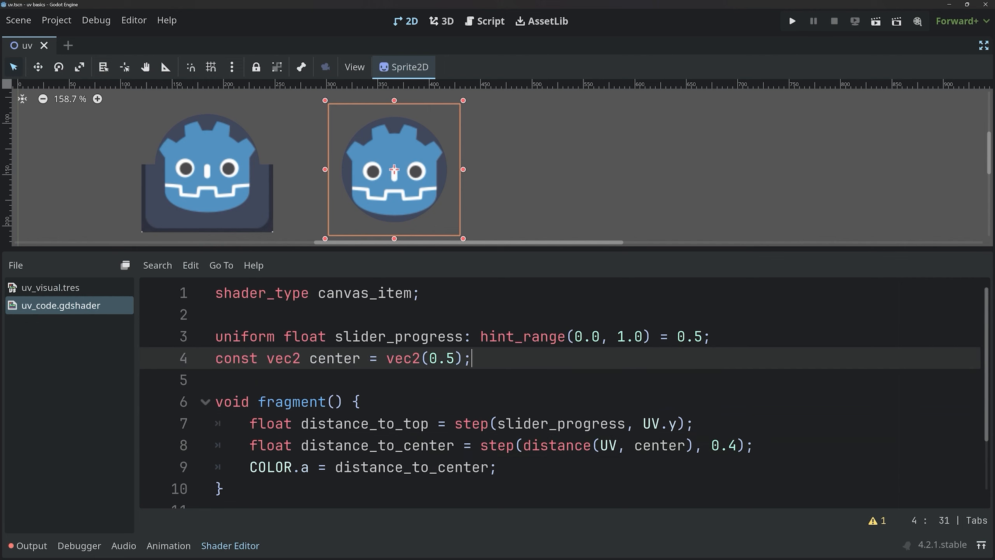
pyautogui.press('Return')
pyautogui.press('Up')
pyautogui.press('Up')
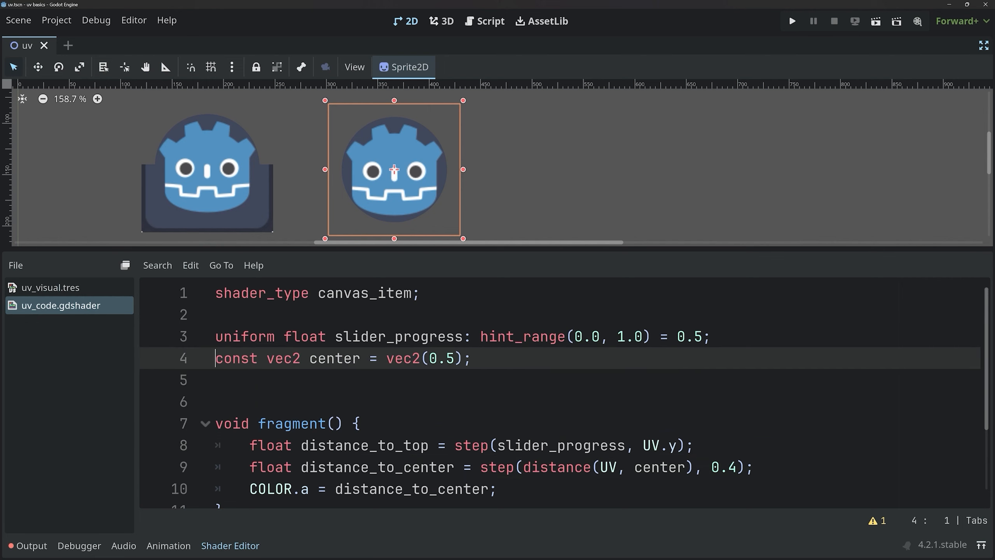
pyautogui.hotkey('ctrl', 'shift', 'd')
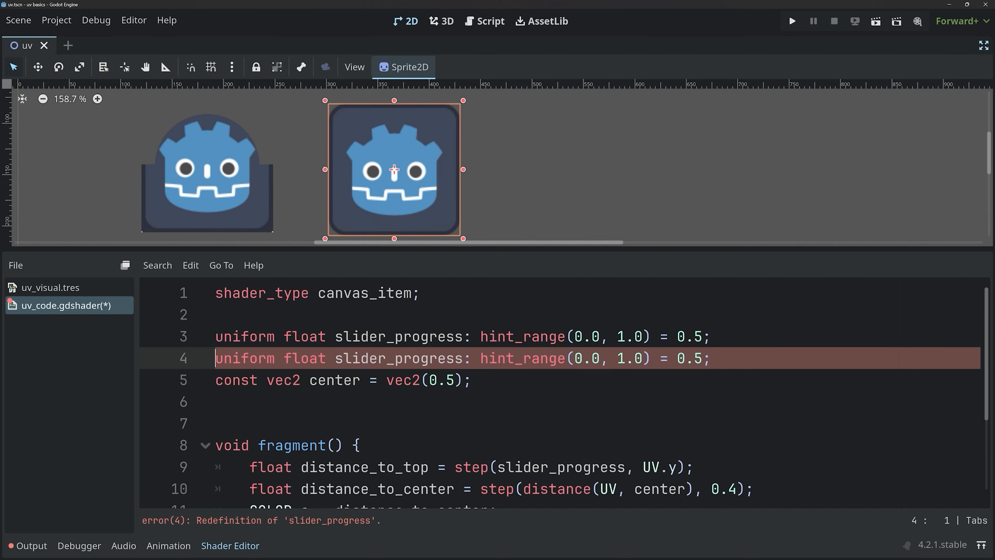
pyautogui.moveTo(335, 358); pyautogui.dragTo(464, 359)
pyautogui.write('circl')
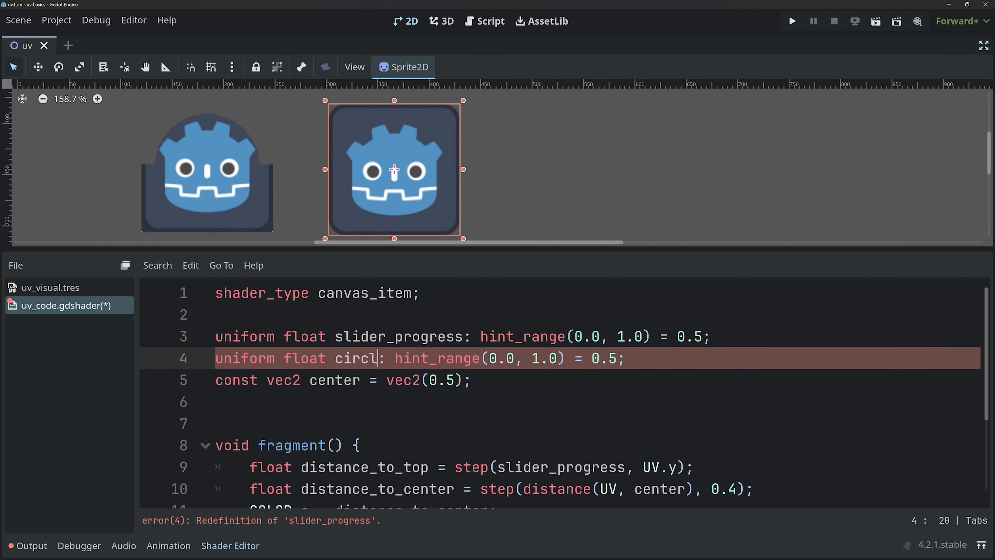
pyautogui.write('e_size')
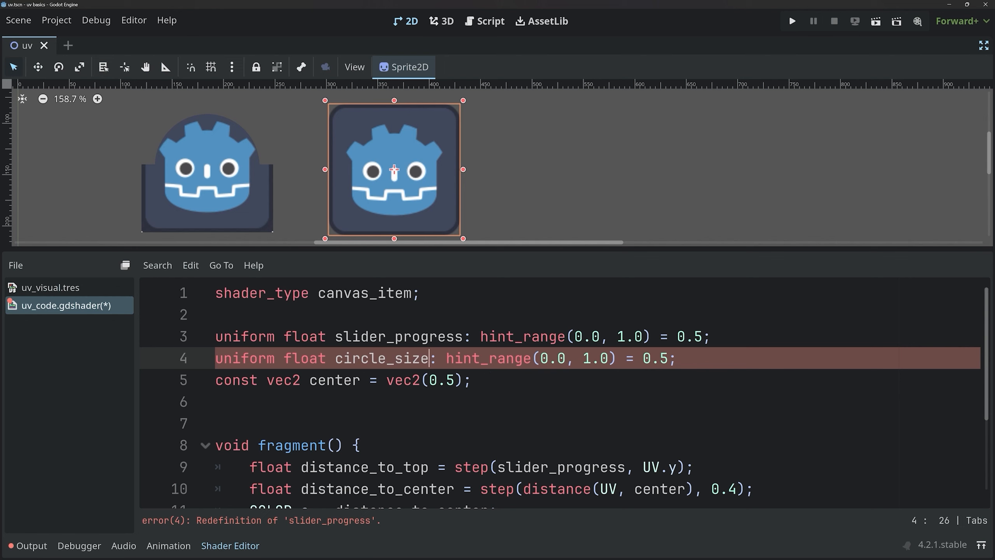
# Use circle_size instead of 0.4 in the distance_to_center step function and save the shader.
pyautogui.scroll(-3, 560, 392)
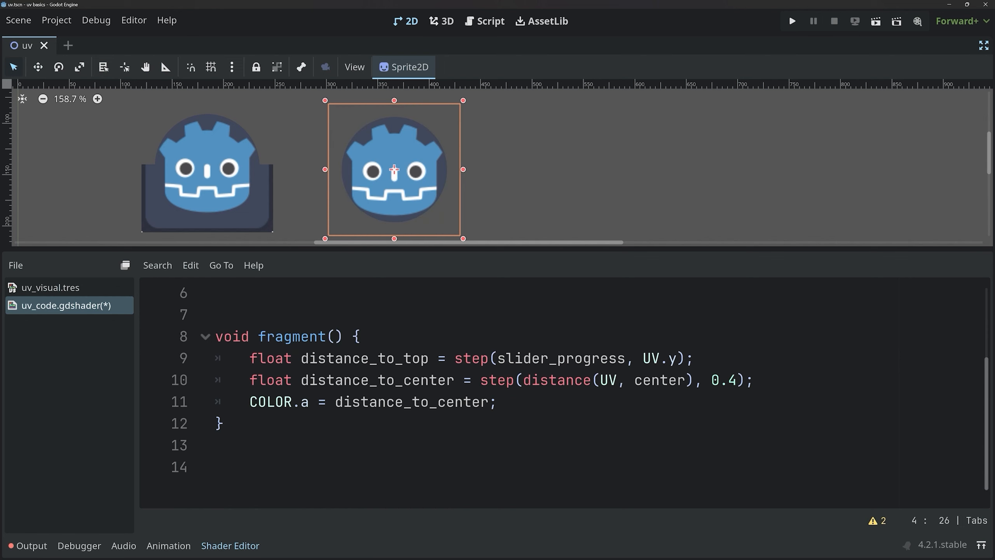
pyautogui.moveTo(712, 380); pyautogui.dragTo(737, 380)
pyautogui.write('circle_size')
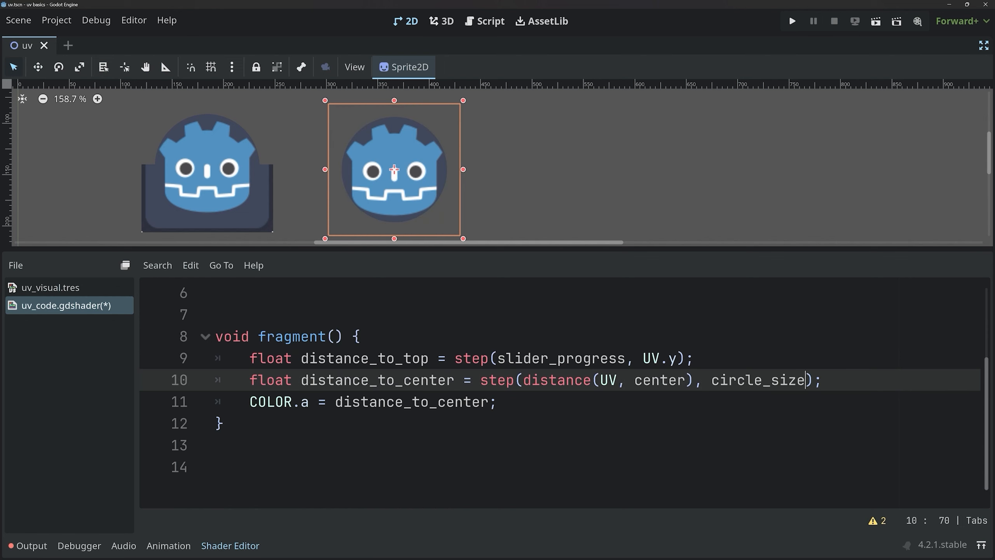
pyautogui.hotkey('ctrl', 's')
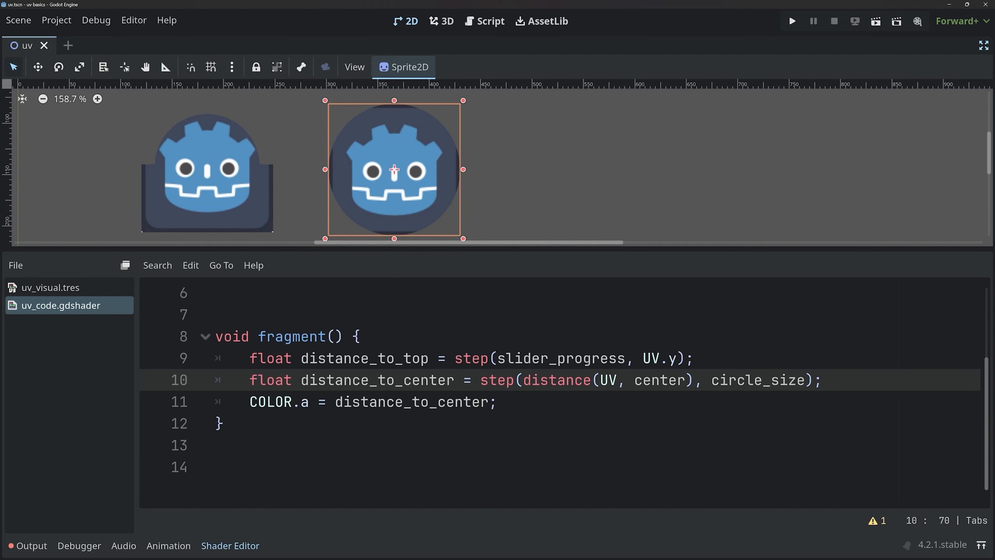
# Leave distraction-free mode and set the shader parameters Slider Progress to 0.616 and Circle Size to 0.248.
pyautogui.click(771, 380)
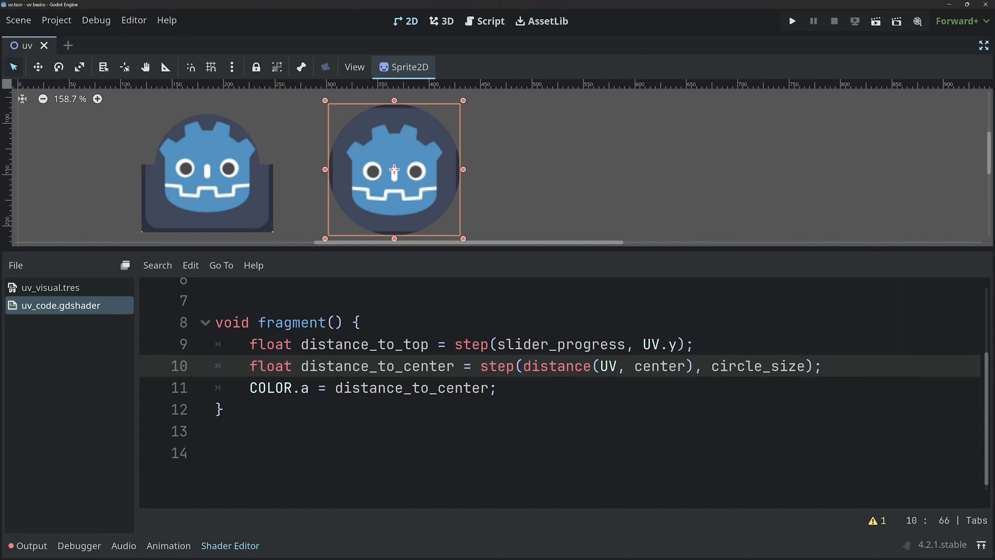
pyautogui.click(984, 45)
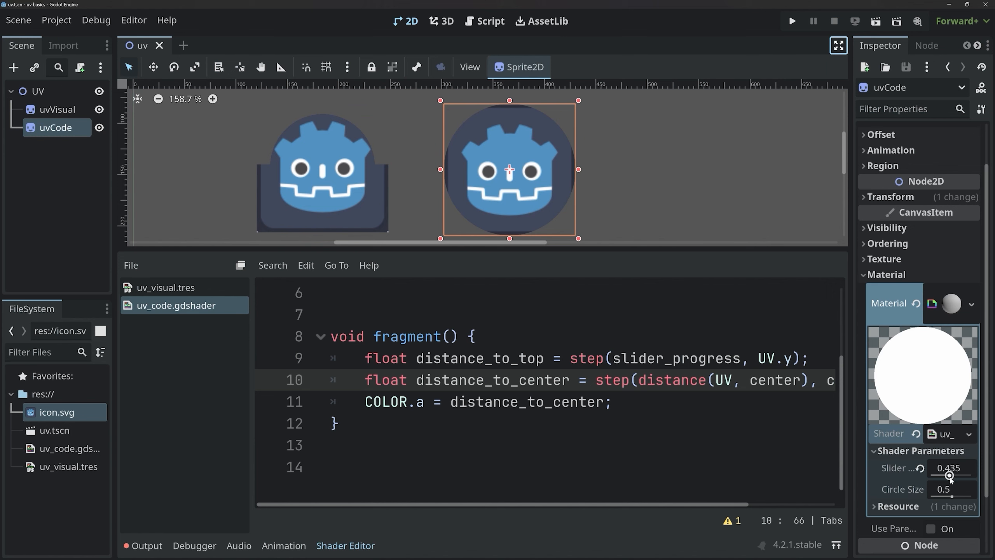
pyautogui.moveTo(952, 497); pyautogui.dragTo(957, 476)
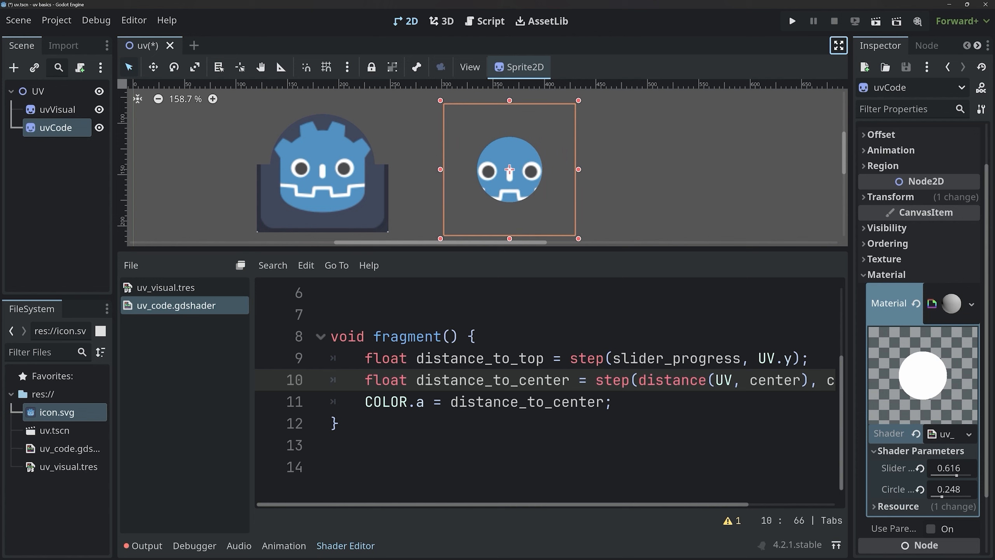
# Extend the alpha assignment to COLOR.a = distance_to_center + distance_to_top; and save the shader.
pyautogui.click(451, 358)
pyautogui.click(460, 379)
pyautogui.click(467, 358)
pyautogui.click(476, 380)
pyautogui.click(604, 402)
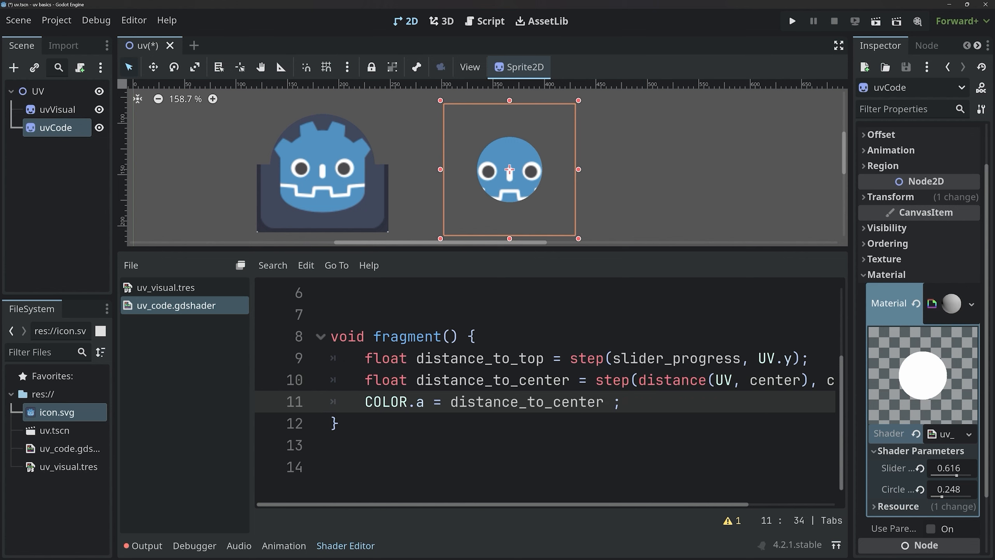
pyautogui.write('+ dist')
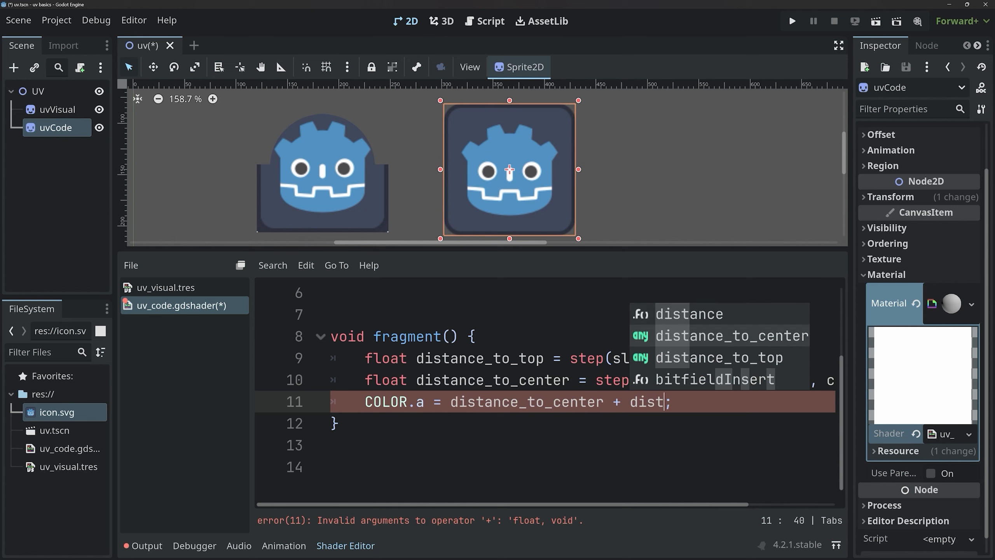
pyautogui.press('Down')
pyautogui.press('Return')
pyautogui.hotkey('ctrl', 's')
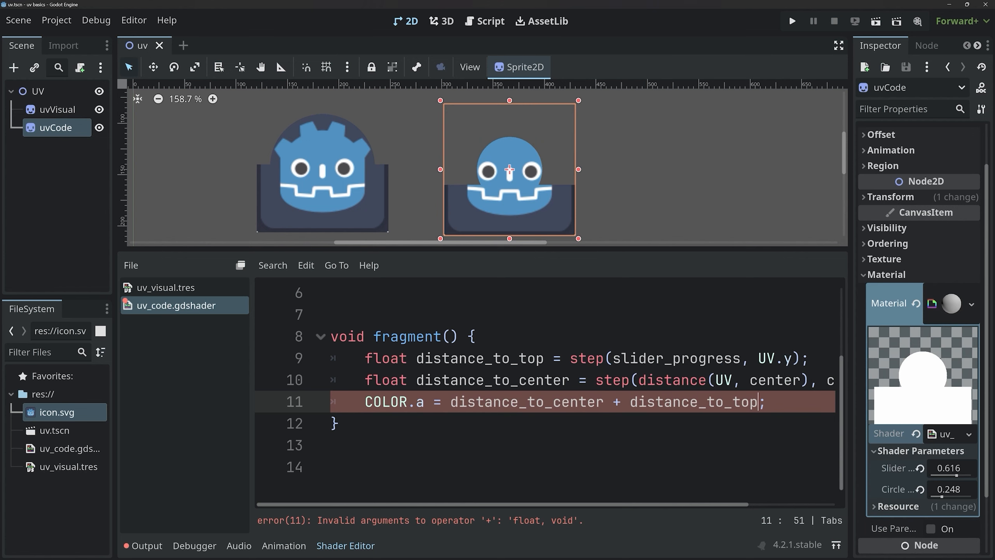
# Set Slider Progress to 0.422 and Circle Size to 0.364, and replace the alpha sum with max(distance_to_center, distance_to_top).
pyautogui.moveTo(955, 474); pyautogui.dragTo(946, 497)
pyautogui.moveTo(758, 402); pyautogui.dragTo(451, 401)
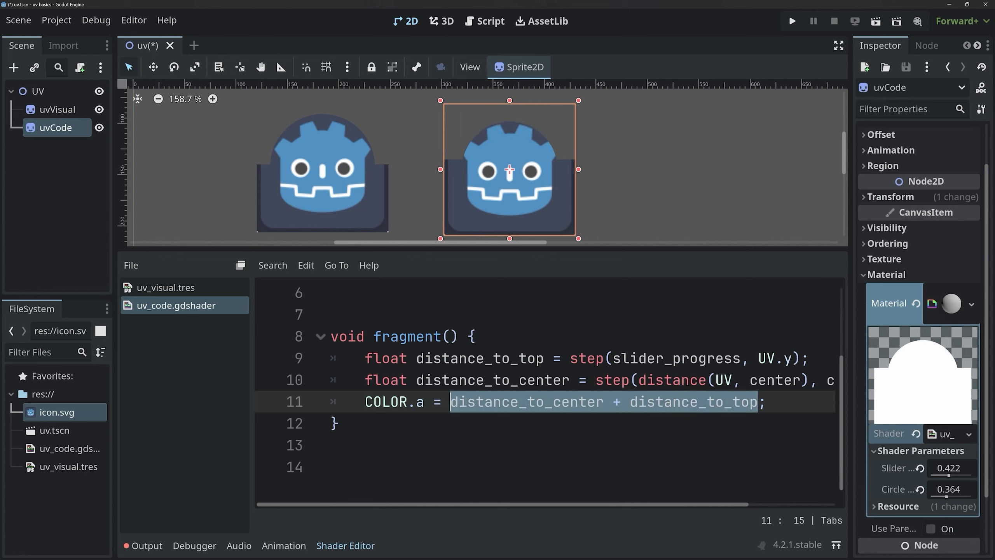
pyautogui.write('max(')
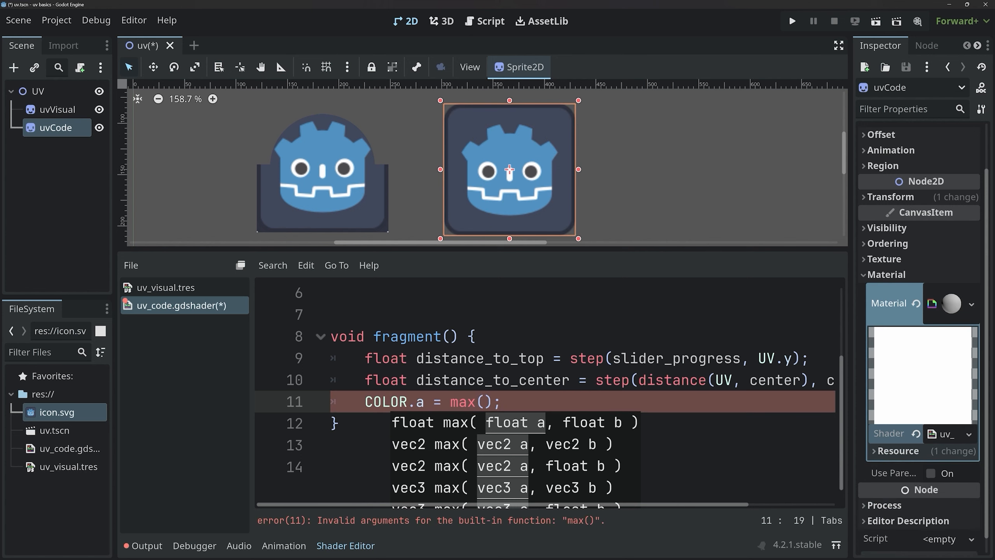
pyautogui.write('dist')
pyautogui.press('Down')
pyautogui.press('Return')
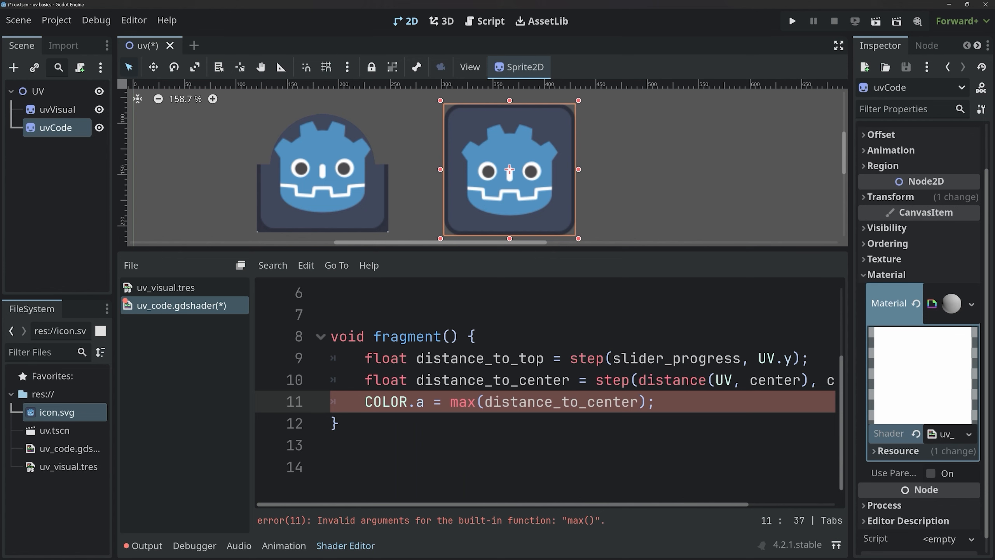
pyautogui.write(', di')
pyautogui.press('Down')
pyautogui.press('Down')
pyautogui.press('Down')
pyautogui.press('Return')
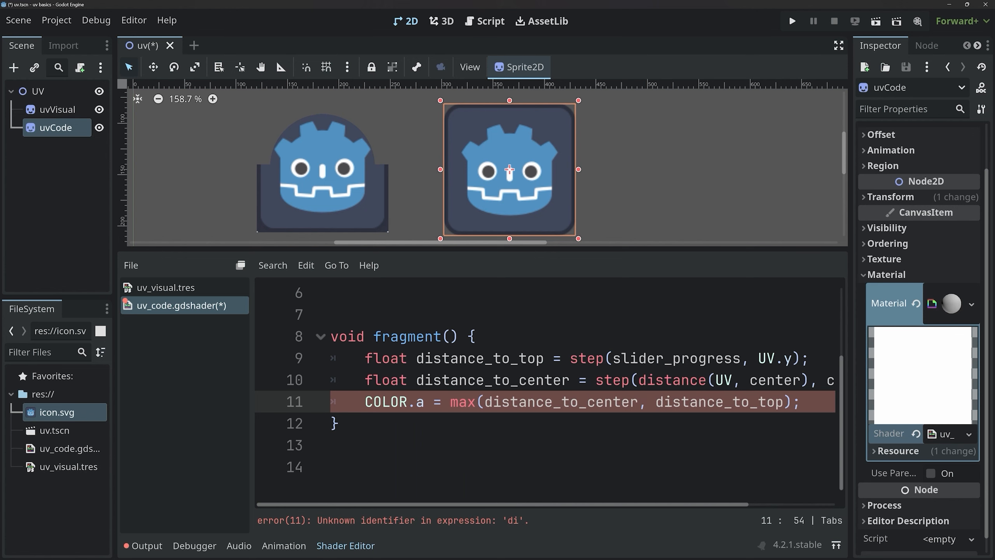
pyautogui.press('Right')
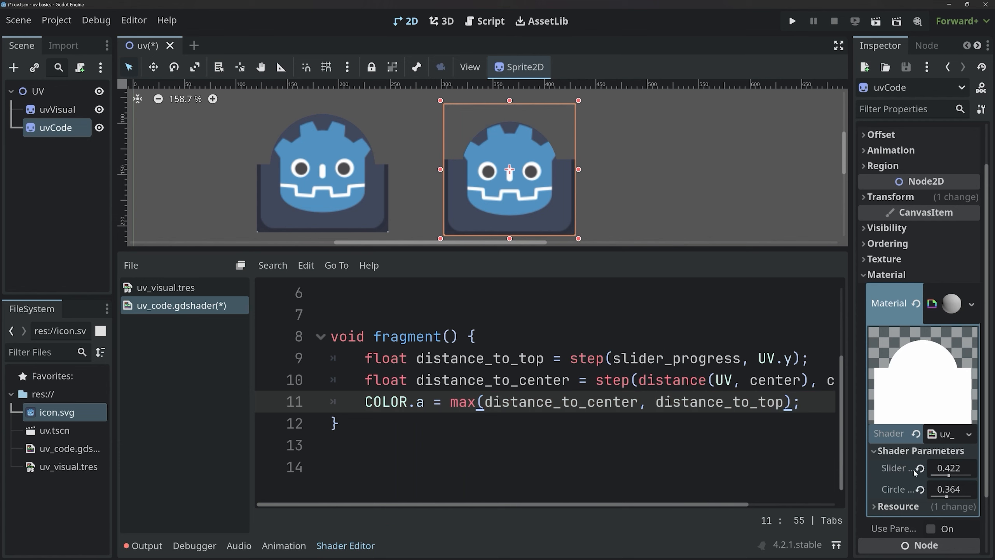
# Set Slider Progress to 0.267, change max to min in the COLOR.a assignment, and save the shader.
pyautogui.moveTo(949, 475); pyautogui.dragTo(943, 475)
pyautogui.doubleClick(463, 402)
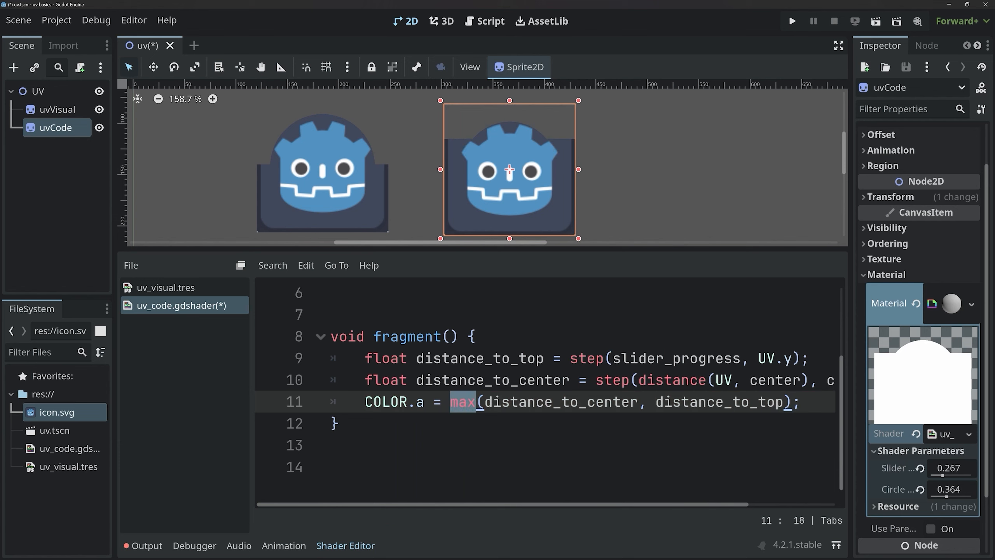
pyautogui.write('min')
pyautogui.hotkey('ctrl', 's')
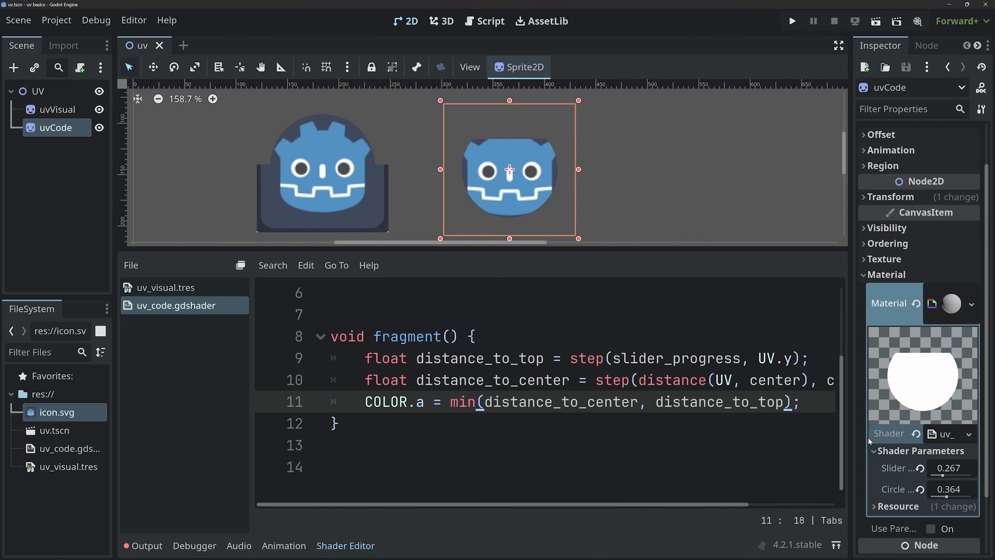
# Set the shader parameters Slider Progress to 0.215 and Circle Size to 0.383, and save.
pyautogui.moveTo(946, 496); pyautogui.dragTo(941, 475)
pyautogui.click(528, 402)
pyautogui.hotkey('ctrl', 's')
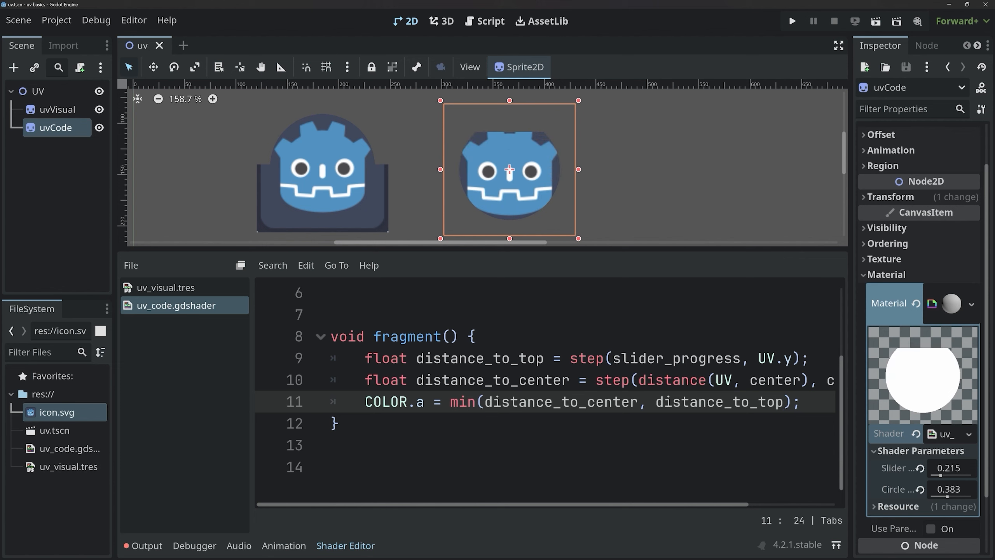
# Examine the min expression in the COLOR.a assignment and the UV.y argument of the distance_to_top step function.
pyautogui.hotkey('shift', 'Right')
pyautogui.hotkey('shift', 'Right')
pyautogui.hotkey('shift', 'Right')
pyautogui.hotkey('shift', 'Right')
pyautogui.hotkey('shift', 'Right')
pyautogui.hotkey('shift', 'Right')
pyautogui.hotkey('shift', 'Right')
pyautogui.hotkey('shift', 'Right')
pyautogui.hotkey('shift', 'Right')
pyautogui.hotkey('shift', 'Right')
pyautogui.hotkey('shift', 'Right')
pyautogui.hotkey('shift', 'Right')
pyautogui.hotkey('shift', 'Right')
pyautogui.hotkey('shift', 'Right')
pyautogui.hotkey('shift', 'Right')
pyautogui.hotkey('shift', 'Right')
pyautogui.hotkey('shift', 'Right')
pyautogui.hotkey('shift', 'Right')
pyautogui.hotkey('shift', 'Right')
pyautogui.hotkey('shift', 'Right')
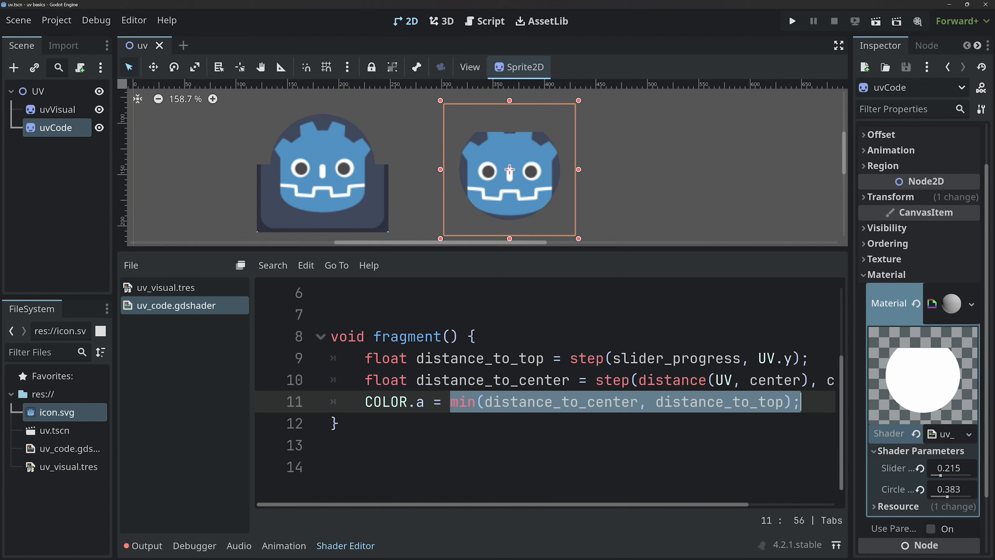
pyautogui.moveTo(758, 358); pyautogui.dragTo(792, 358)
# Remove the extra blank line above the fragment function.
pyautogui.scroll(2, 548, 392)
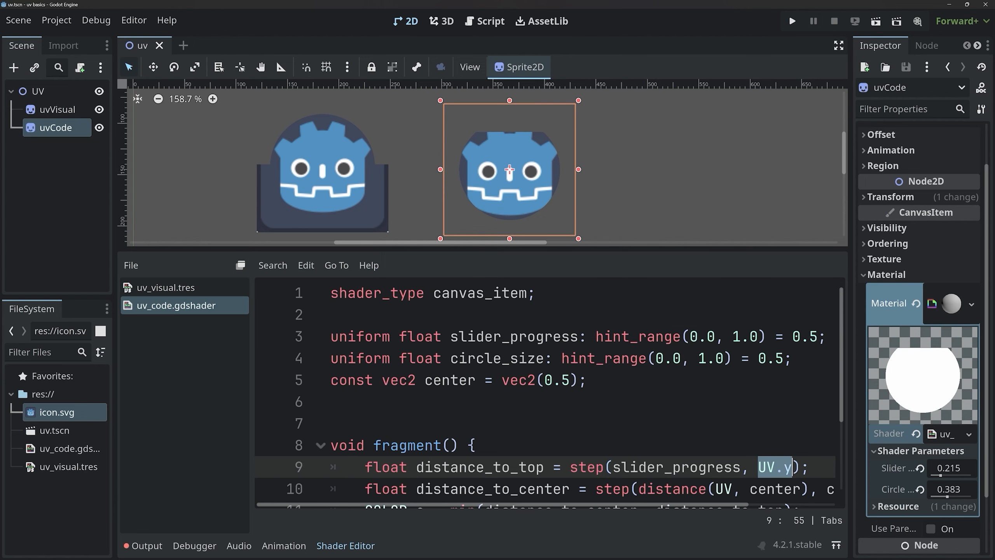
pyautogui.click(353, 424)
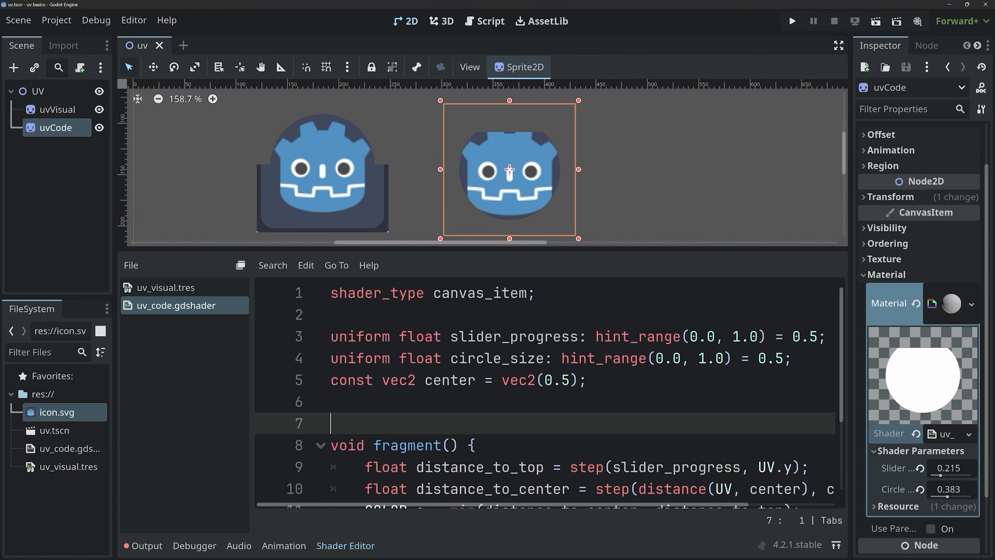
pyautogui.press('BackSpace')
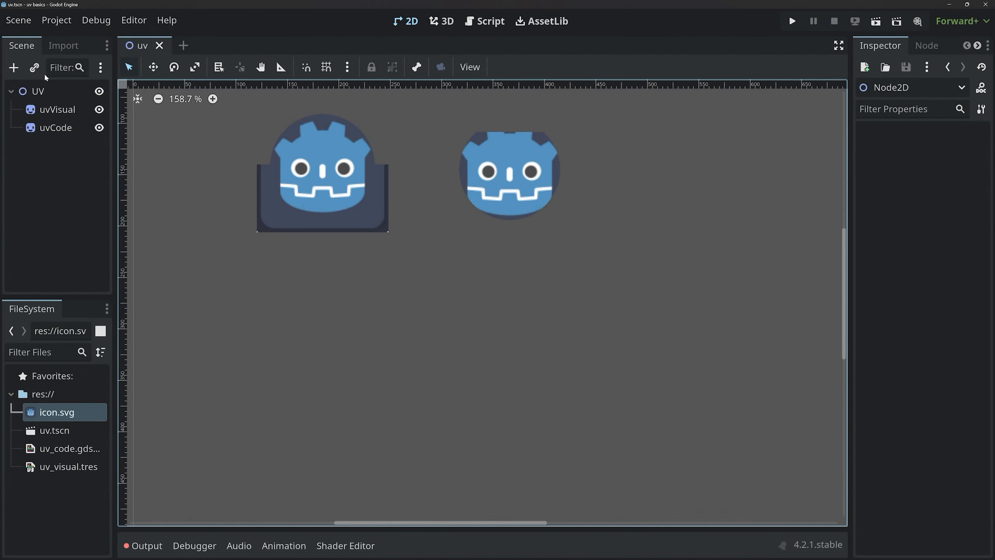
# Add a Node2D as a child of the UV root node and name it Exercise.
pyautogui.hotkey('ctrl', 'a')
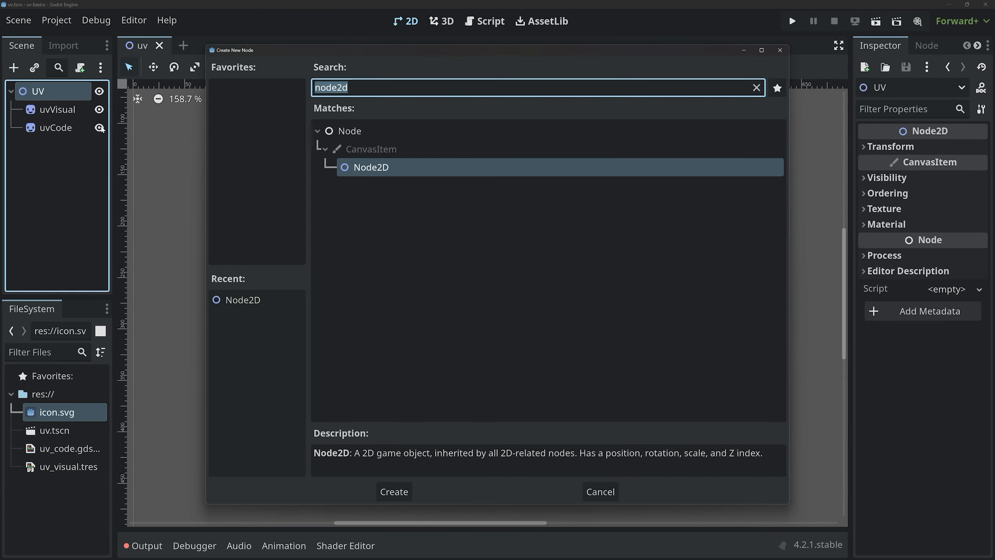
pyautogui.click(244, 300)
pyautogui.press('Return')
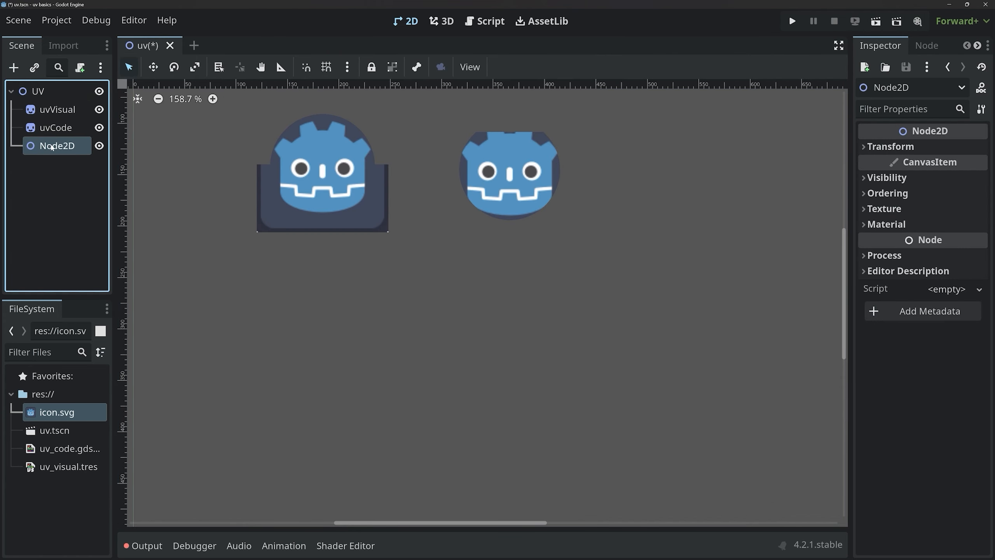
pyautogui.press('F2')
pyautogui.write('Exe')
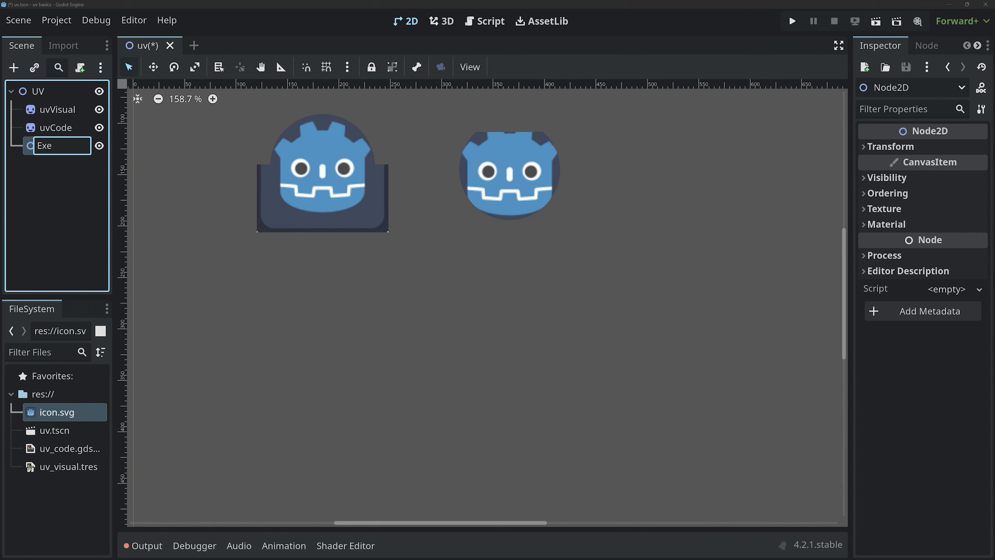
pyautogui.write('rcise')
pyautogui.press('Return')
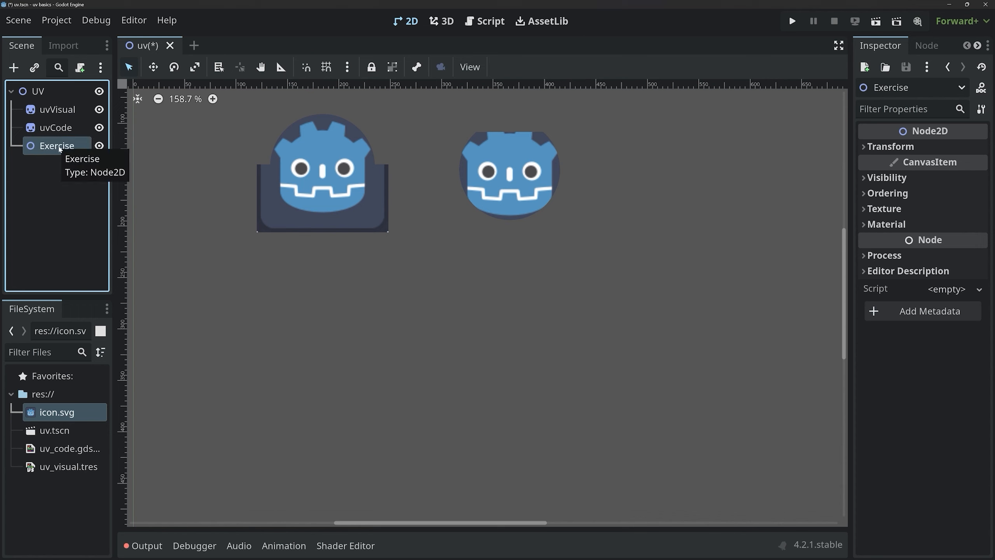
# Place an icon.svg sprite below the uvVisual sprite, parent it to Exercise, and rename it uvExerciseVisual.
pyautogui.moveTo(57, 412); pyautogui.dragTo(321, 354)
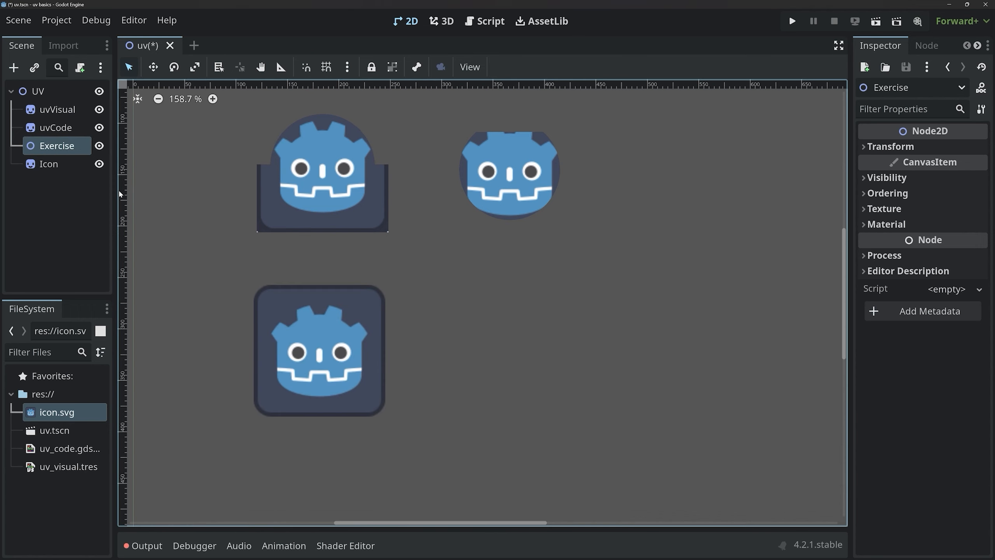
pyautogui.click(49, 164)
pyautogui.moveTo(49, 164); pyautogui.dragTo(58, 147)
pyautogui.press('F2')
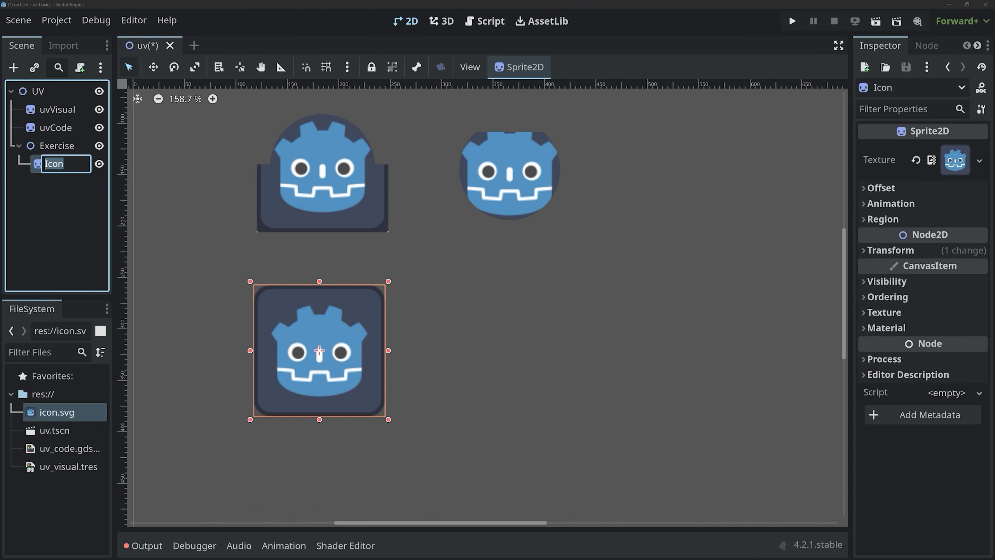
pyautogui.write('uvExerc')
pyautogui.write('ise')
pyautogui.write('Visual')
pyautogui.press('Return')
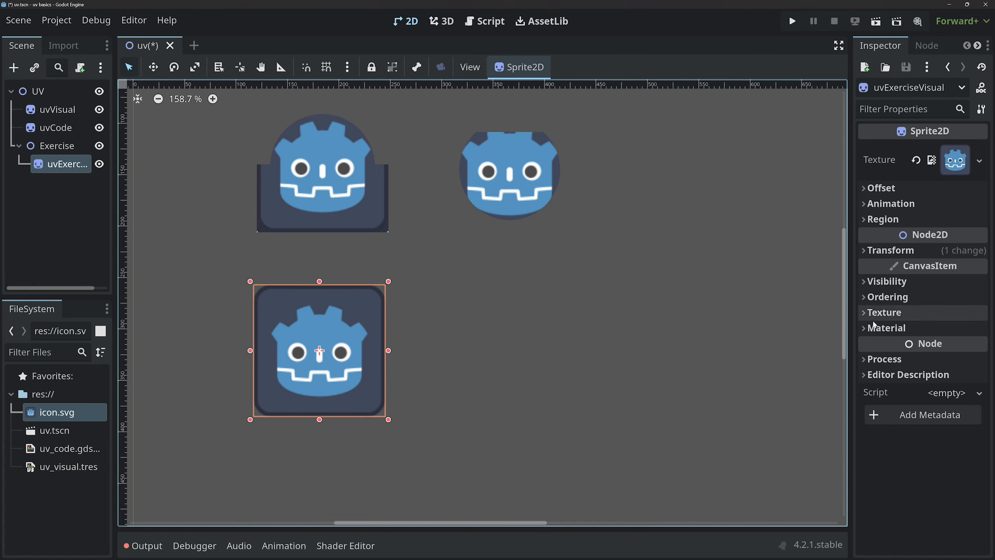
# Assign a new ShaderMaterial to the uvExerciseVisual sprite and expand its properties.
pyautogui.click(887, 329)
pyautogui.click(952, 345)
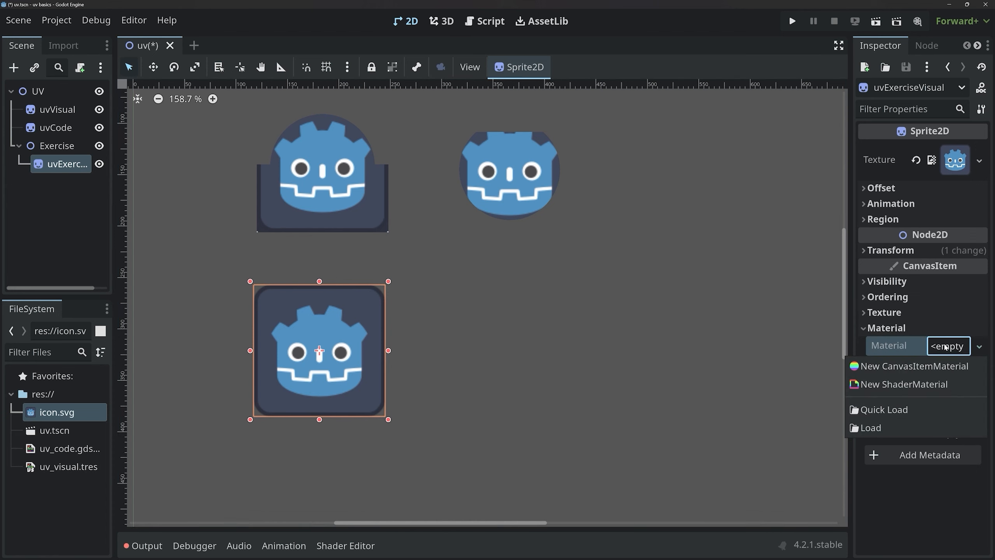
pyautogui.click(940, 382)
pyautogui.click(957, 365)
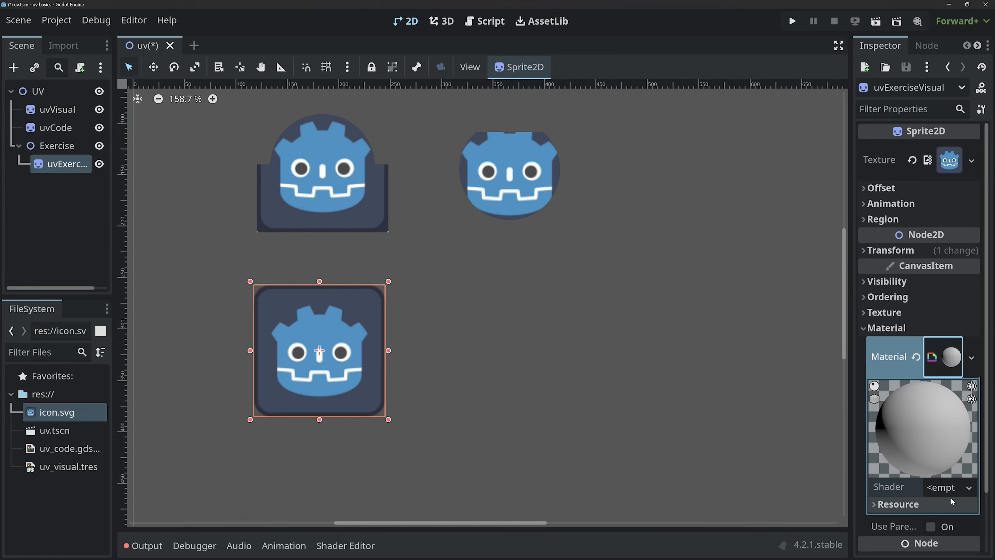
# Create a new VisualShader for the material with the path res://uv_exercise_visual.tres.
pyautogui.click(943, 486)
pyautogui.click(940, 506)
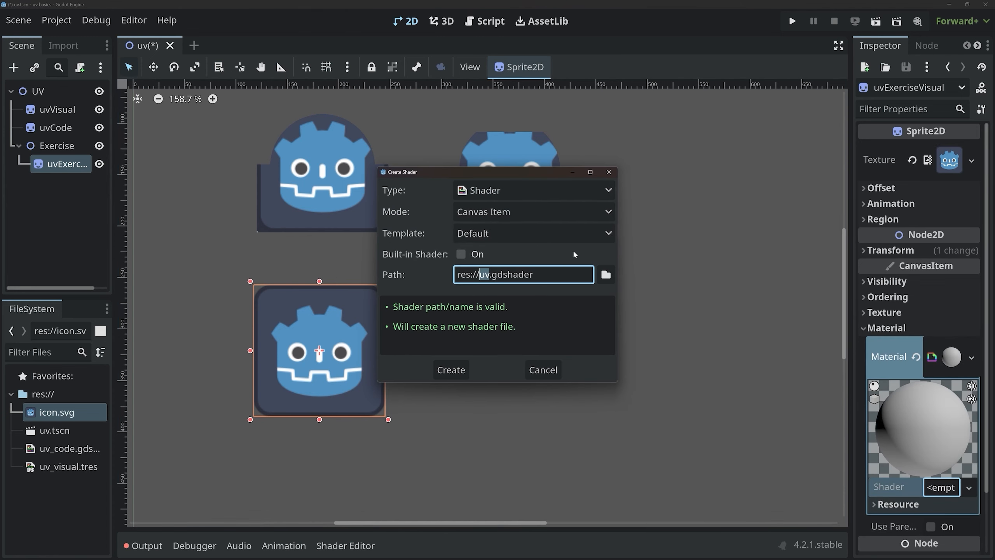
pyautogui.click(505, 190)
pyautogui.click(502, 229)
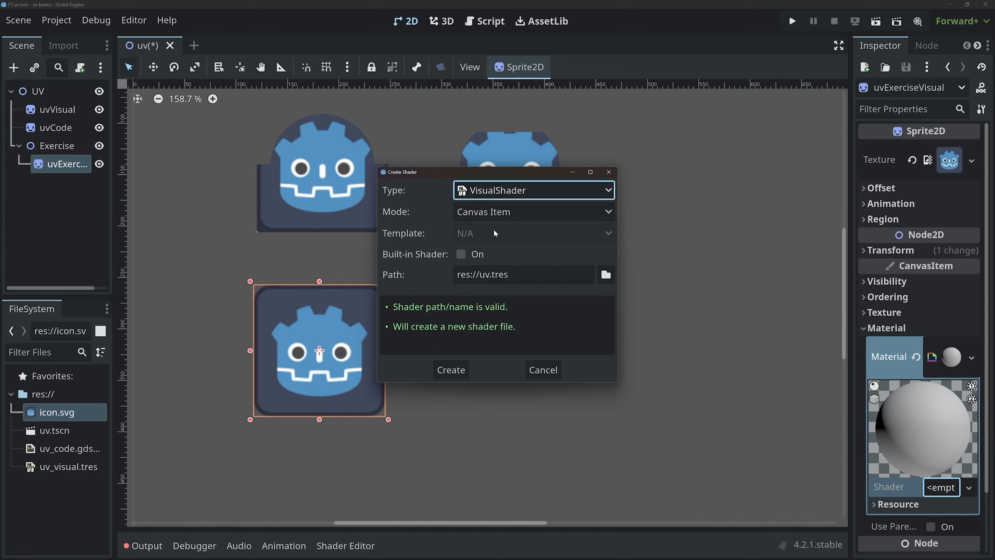
pyautogui.click(490, 274)
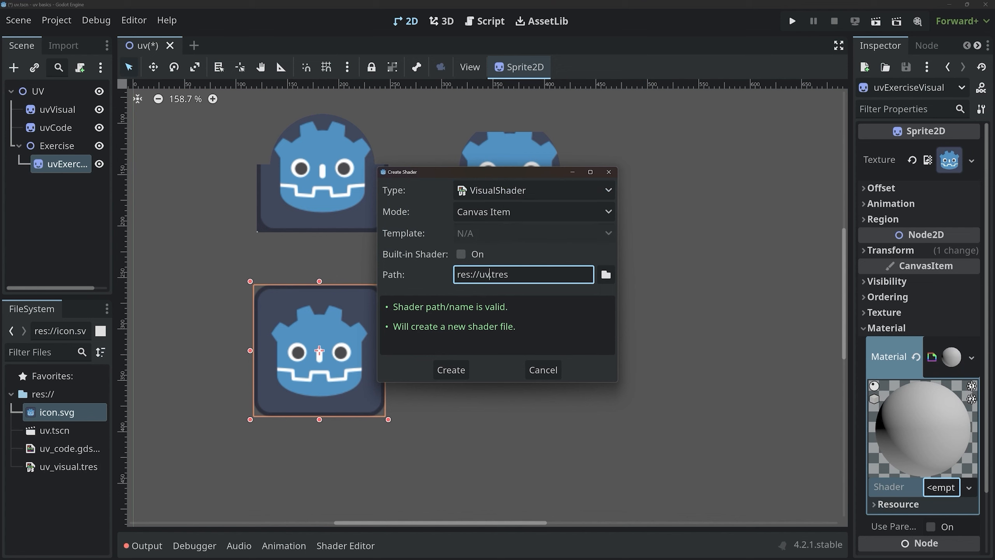
pyautogui.write('_exercise_visual')
pyautogui.press('Return')
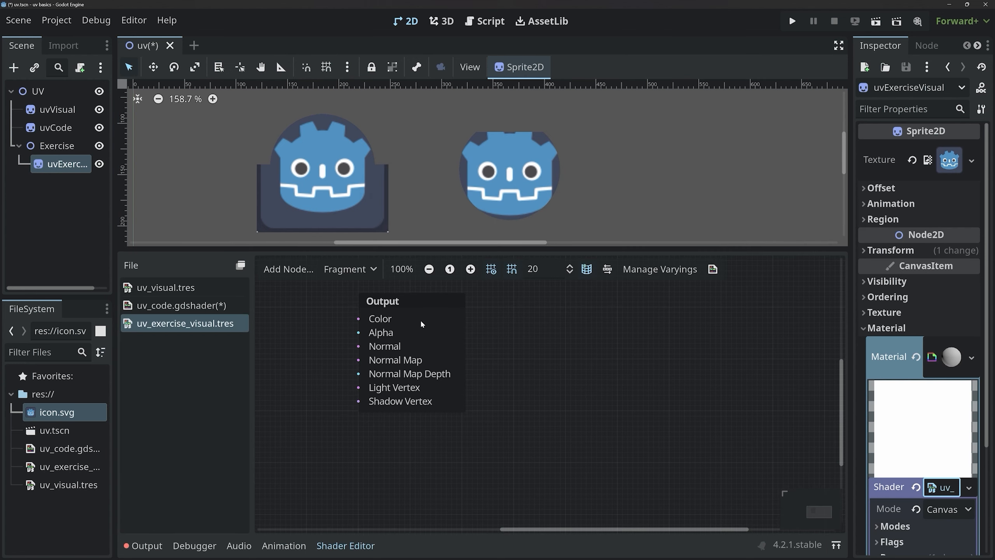
# Move the Output node to the far right of the shader graph and add a UV input node.
pyautogui.moveTo(422, 324); pyautogui.dragTo(754, 365)
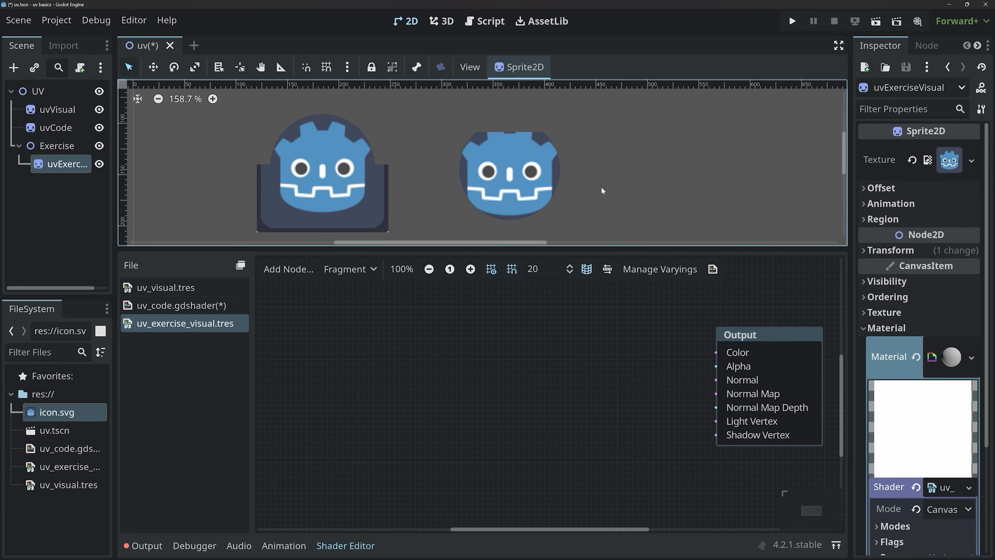
pyautogui.moveTo(604, 182); pyautogui.dragTo(611, 94, button='middle')
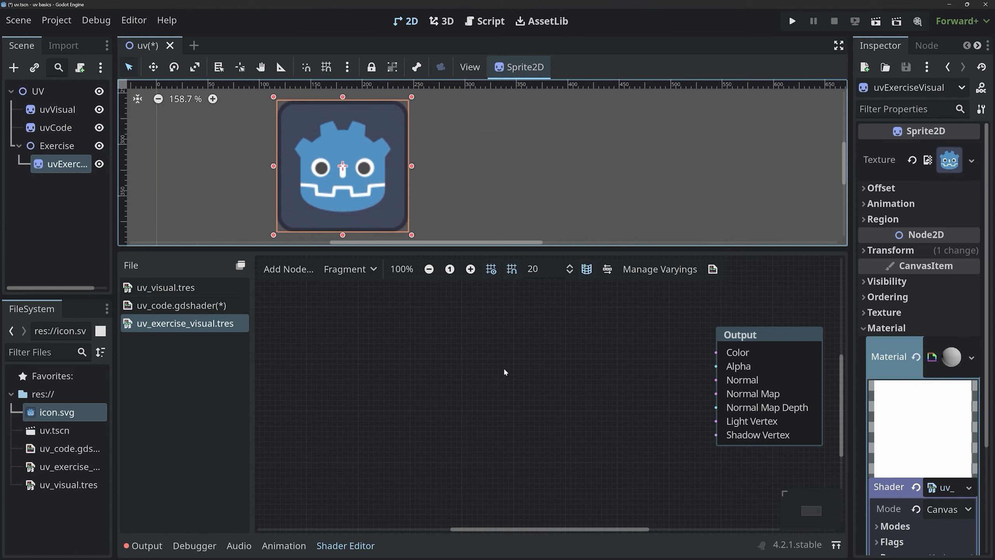
pyautogui.rightClick(390, 370)
pyautogui.write('uv')
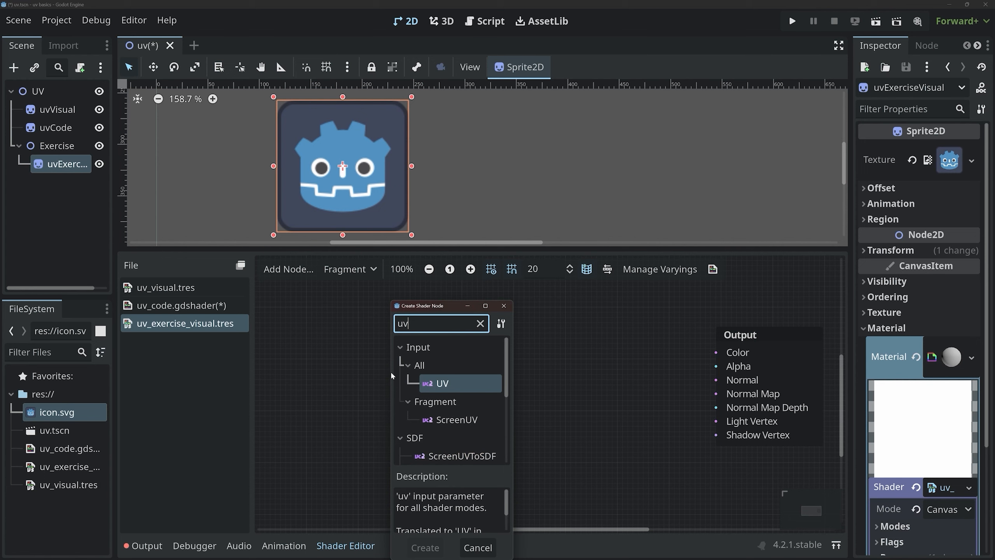
pyautogui.press('Return')
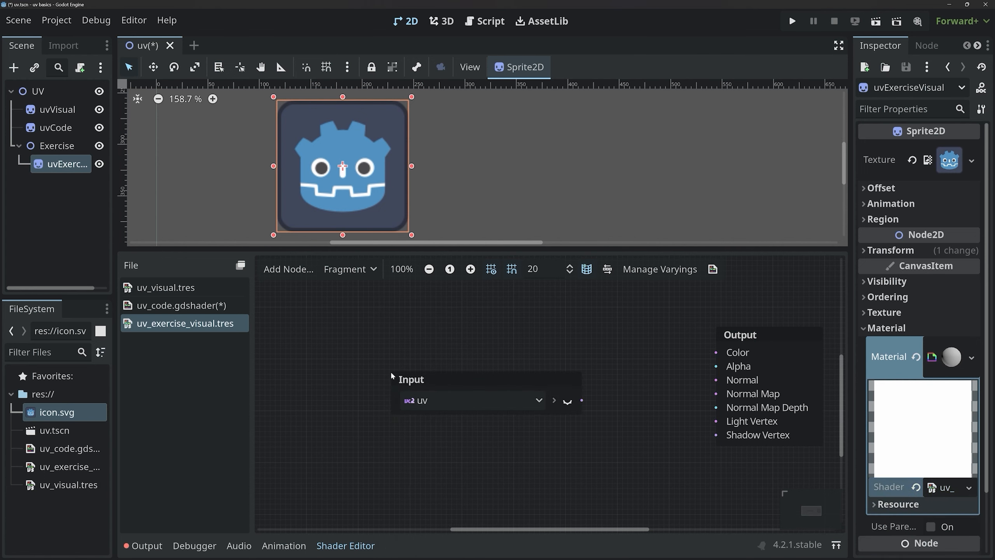
# Expand the UV node's red and green channels, move the node to the graph's left side, and show its preview.
pyautogui.click(554, 401)
pyautogui.moveTo(548, 384); pyautogui.dragTo(451, 338)
pyautogui.click(467, 356)
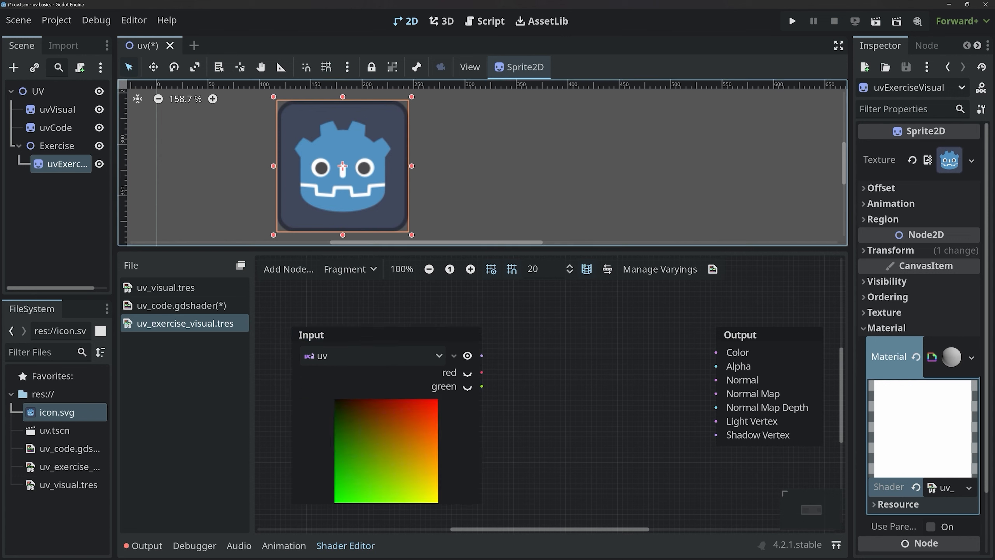
pyautogui.moveTo(275, 94); pyautogui.dragTo(264, 232)
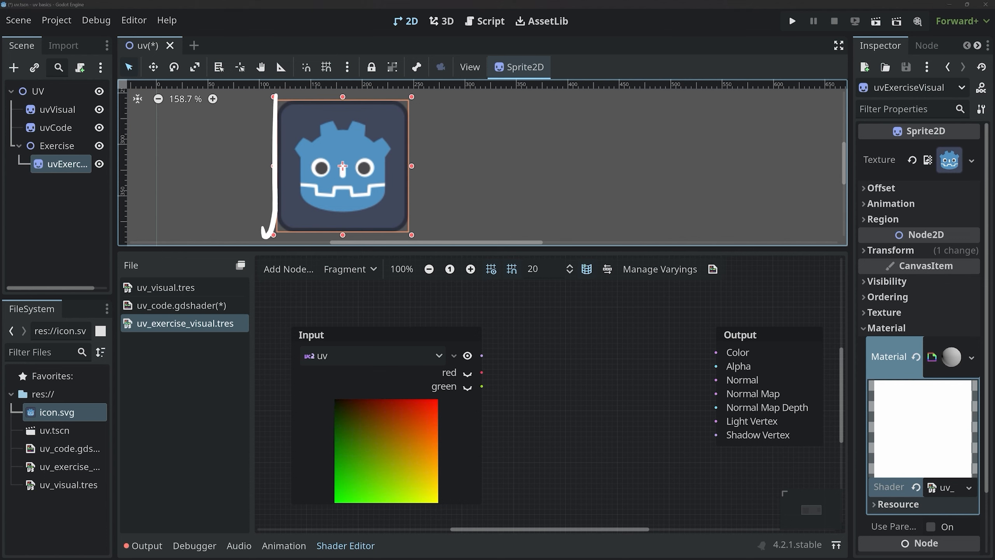
pyautogui.moveTo(285, 99); pyautogui.dragTo(406, 254)
pyautogui.moveTo(262, 235); pyautogui.dragTo(404, 234)
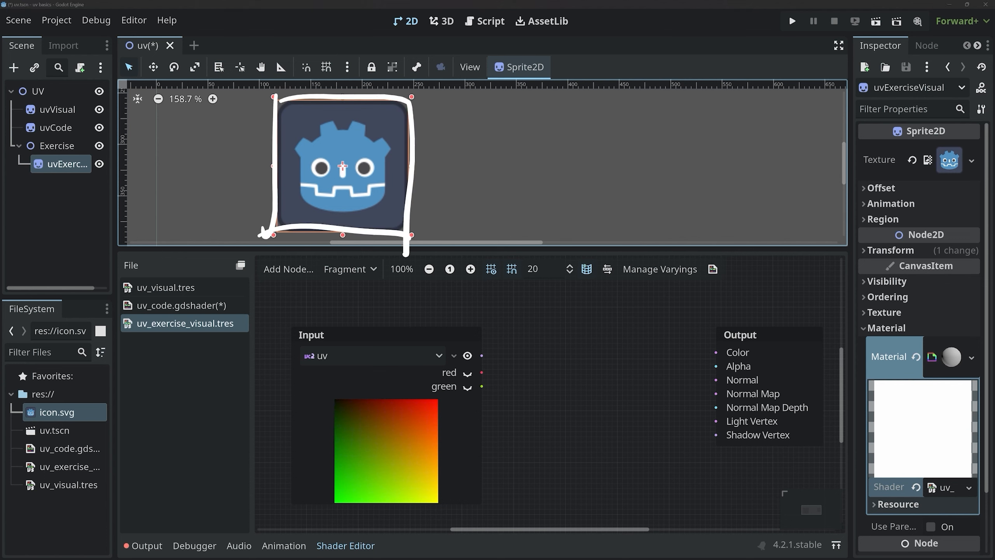
pyautogui.moveTo(273, 95)
pyautogui.mouseDown()
pyautogui.moveTo(361, 208)
pyautogui.moveTo(407, 247)
pyautogui.moveTo(276, 97)
pyautogui.mouseUp()
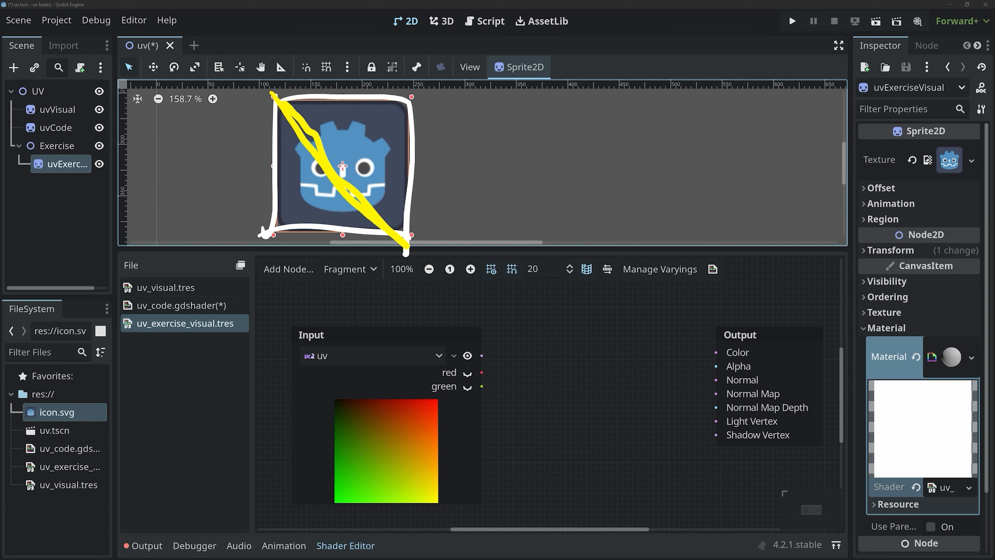
pyautogui.moveTo(355, 151)
pyautogui.mouseDown()
pyautogui.moveTo(406, 110)
pyautogui.moveTo(419, 123)
pyautogui.mouseUp()
pyautogui.moveTo(313, 189)
pyautogui.mouseDown()
pyautogui.moveTo(258, 248)
pyautogui.moveTo(291, 238)
pyautogui.mouseUp()
pyautogui.press('Escape')
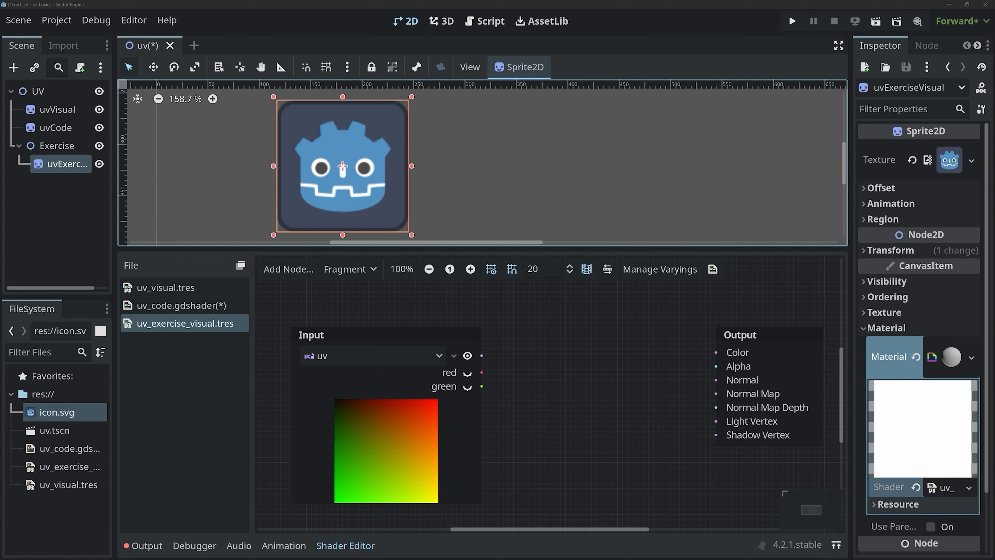
pyautogui.moveTo(274, 100)
pyautogui.mouseDown()
pyautogui.moveTo(411, 232)
pyautogui.moveTo(407, 98)
pyautogui.moveTo(277, 96)
pyautogui.moveTo(375, 113)
pyautogui.moveTo(401, 172)
pyautogui.moveTo(397, 196)
pyautogui.mouseUp()
pyautogui.moveTo(272, 153)
pyautogui.mouseDown()
pyautogui.moveTo(330, 208)
pyautogui.moveTo(399, 235)
pyautogui.mouseUp()
pyautogui.press('Escape')
# Add a scalar Subtract node beside the UV input, subtract the green channel from the red, and show its preview.
pyautogui.rightClick(535, 362)
pyautogui.write('subtract')
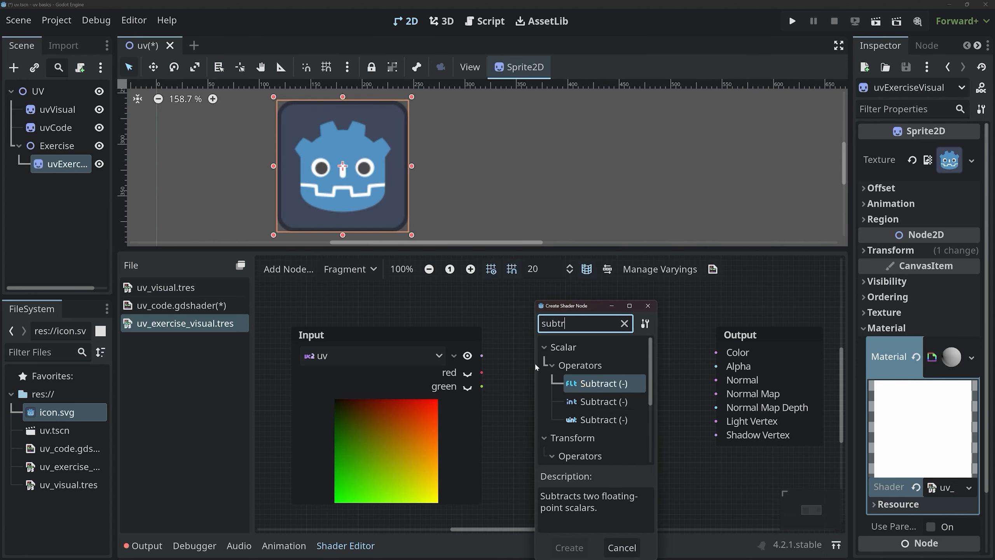
pyautogui.press('Return')
pyautogui.moveTo(551, 370); pyautogui.dragTo(534, 324)
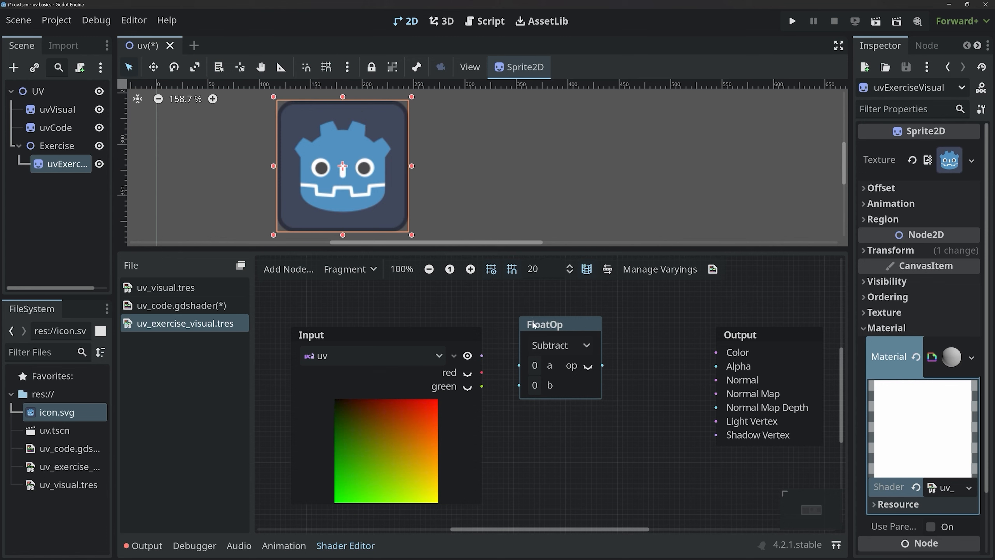
pyautogui.moveTo(520, 372); pyautogui.dragTo(519, 376)
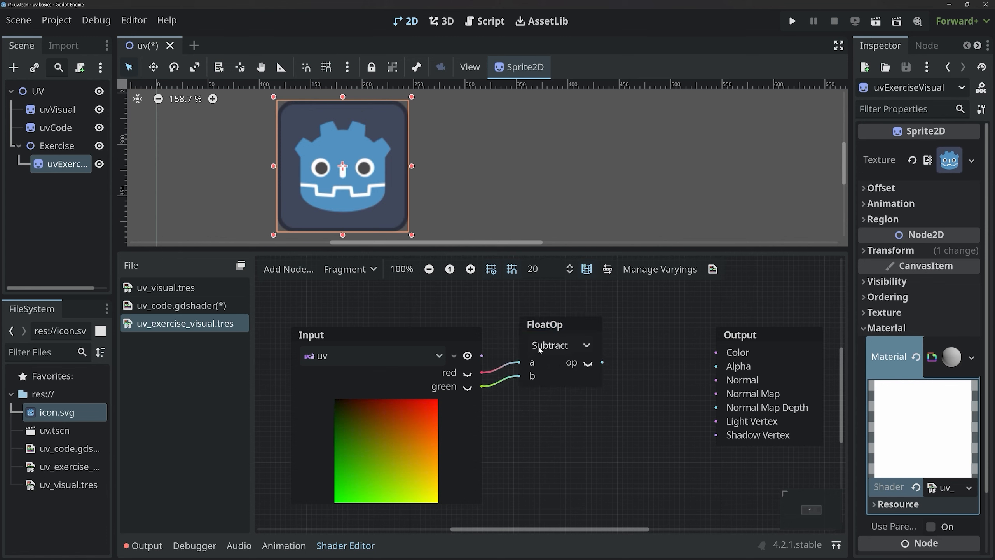
pyautogui.click(586, 363)
pyautogui.moveTo(570, 326); pyautogui.dragTo(557, 335)
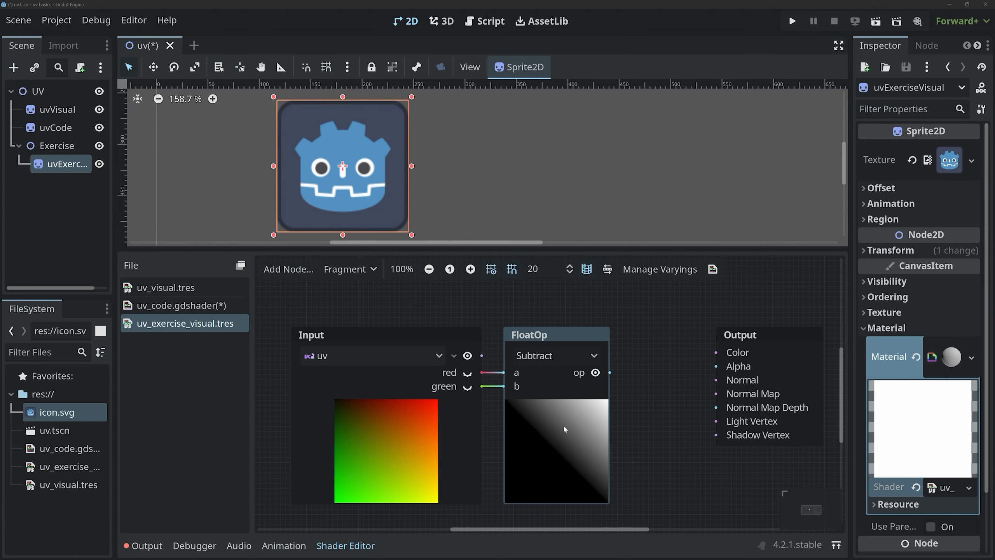
# Move the Output node farther right to make room for more nodes after the Subtract node.
pyautogui.keyDown('ctrl'); pyautogui.scroll(-2, 563, 424); pyautogui.keyUp('ctrl')
pyautogui.moveTo(636, 410); pyautogui.dragTo(492, 413, button='middle')
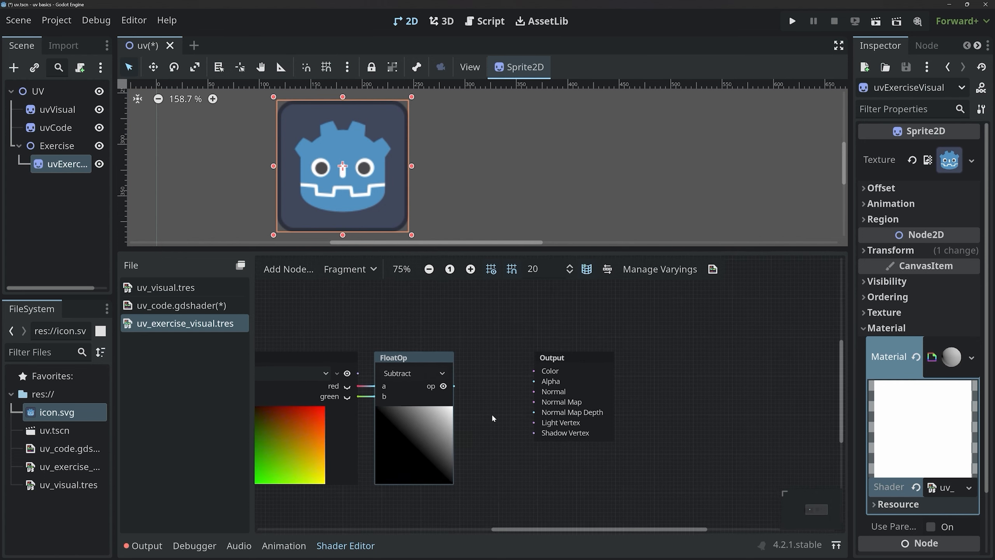
pyautogui.moveTo(558, 357); pyautogui.dragTo(675, 361)
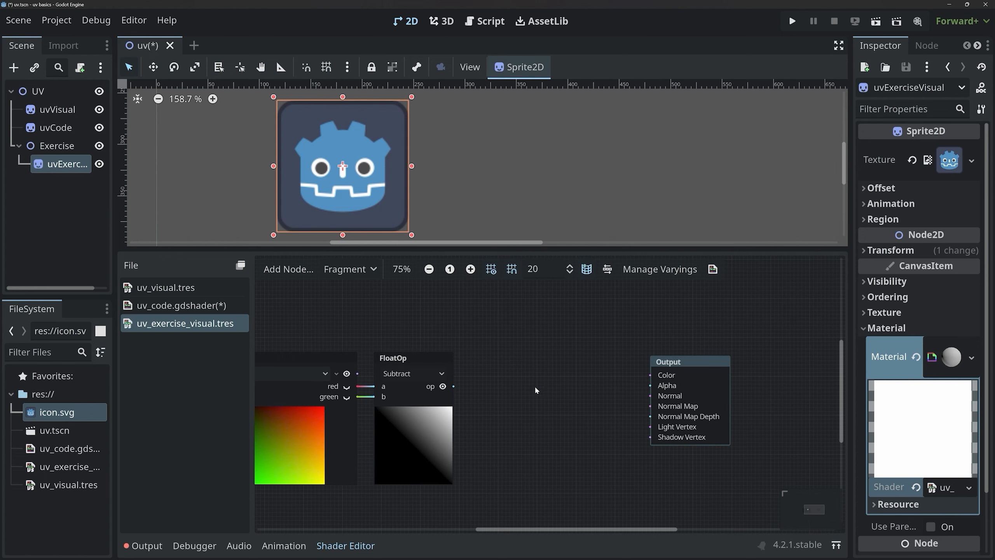
pyautogui.moveTo(536, 389); pyautogui.dragTo(624, 400, button='middle')
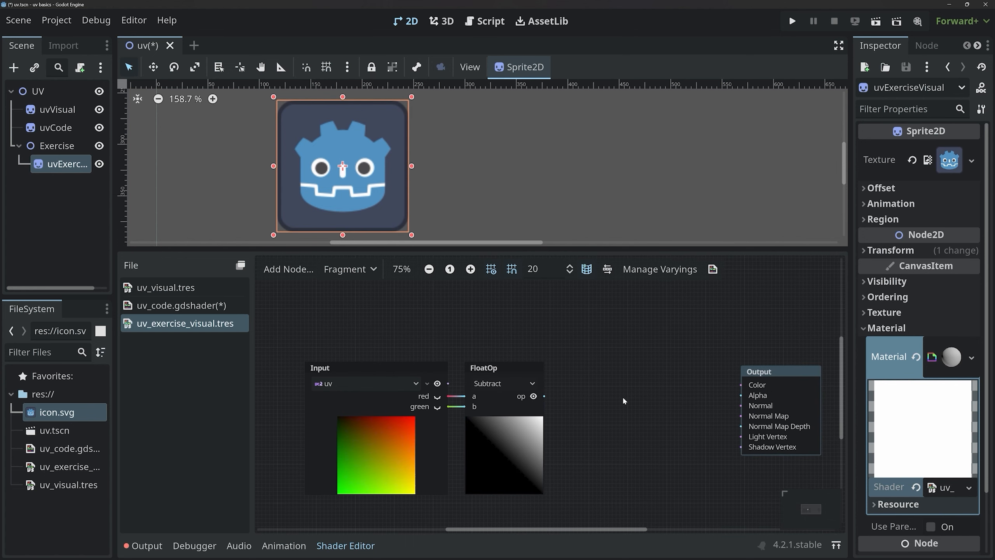
pyautogui.moveTo(465, 420)
pyautogui.mouseDown()
pyautogui.moveTo(542, 499)
pyautogui.moveTo(476, 414)
pyautogui.moveTo(543, 470)
pyautogui.moveTo(546, 500)
pyautogui.moveTo(451, 416)
pyautogui.moveTo(486, 412)
pyautogui.mouseUp()
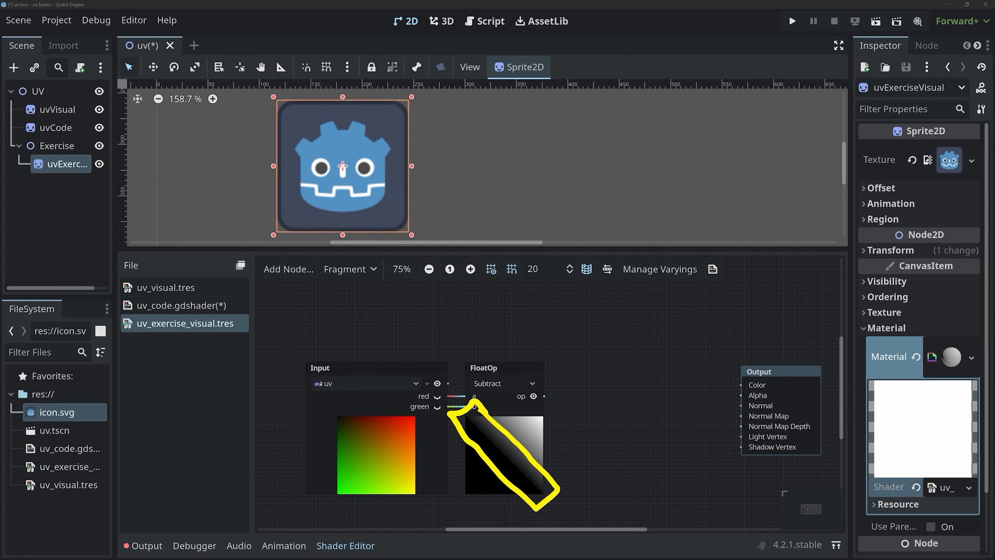
# Add a scalar Abs node fed by the Subtract result and show its preview.
pyautogui.rightClick(591, 381)
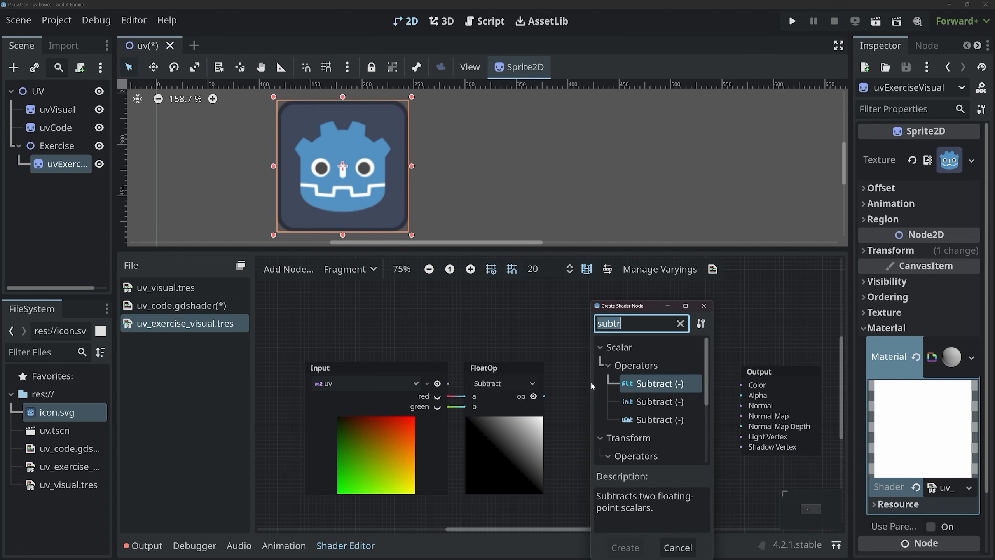
pyautogui.write('ans')
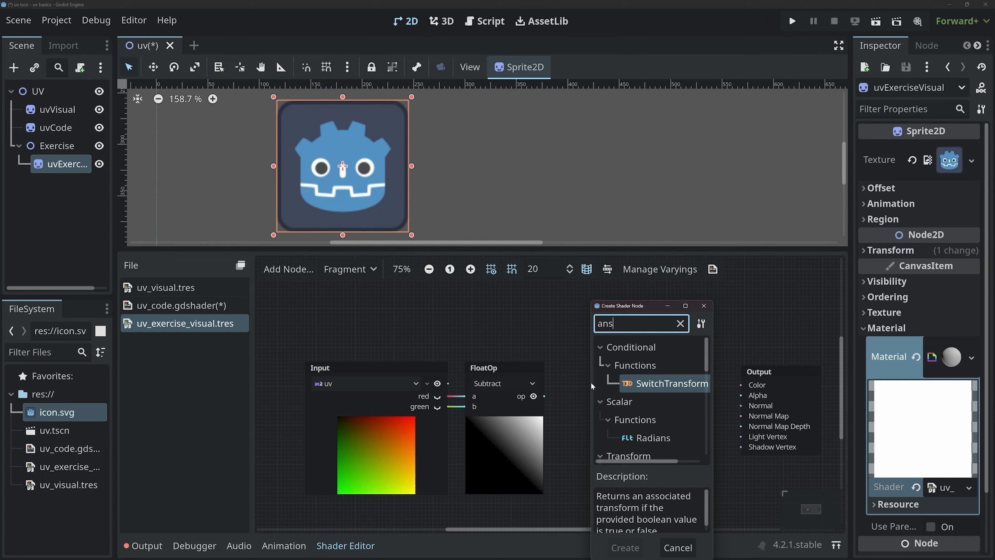
pyautogui.press('BackSpace')
pyautogui.press('BackSpace')
pyautogui.write('bs')
pyautogui.press('Return')
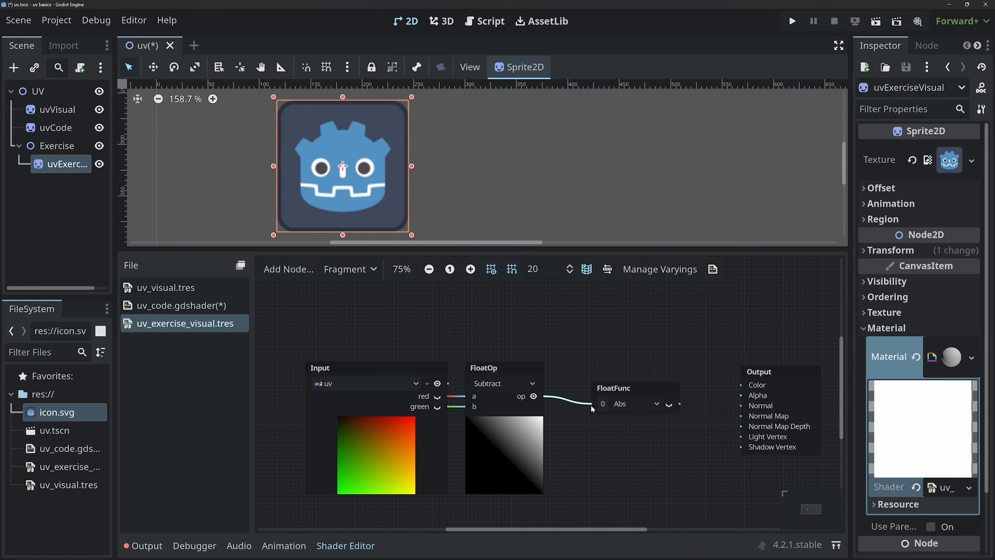
pyautogui.moveTo(612, 388); pyautogui.dragTo(591, 379)
pyautogui.click(639, 396)
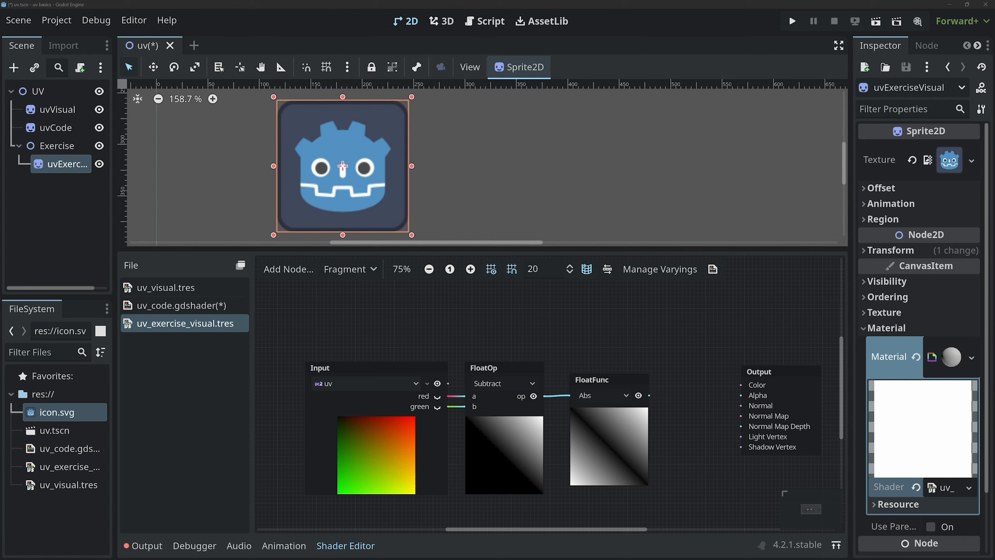
pyautogui.moveTo(571, 406)
pyautogui.mouseDown()
pyautogui.moveTo(590, 409)
pyautogui.moveTo(575, 369)
pyautogui.moveTo(582, 409)
pyautogui.mouseUp()
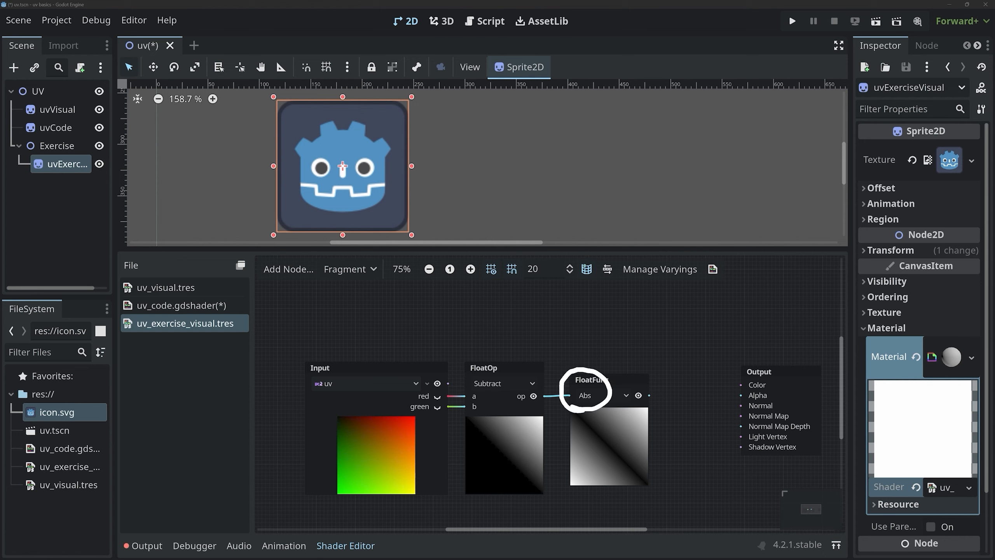
pyautogui.moveTo(604, 322)
pyautogui.mouseDown()
pyautogui.moveTo(617, 309)
pyautogui.moveTo(624, 323)
pyautogui.moveTo(711, 333)
pyautogui.mouseUp()
pyautogui.moveTo(572, 346); pyautogui.dragTo(591, 345)
pyautogui.moveTo(602, 349)
pyautogui.mouseDown()
pyautogui.moveTo(618, 358)
pyautogui.moveTo(664, 344)
pyautogui.moveTo(706, 368)
pyautogui.mouseUp()
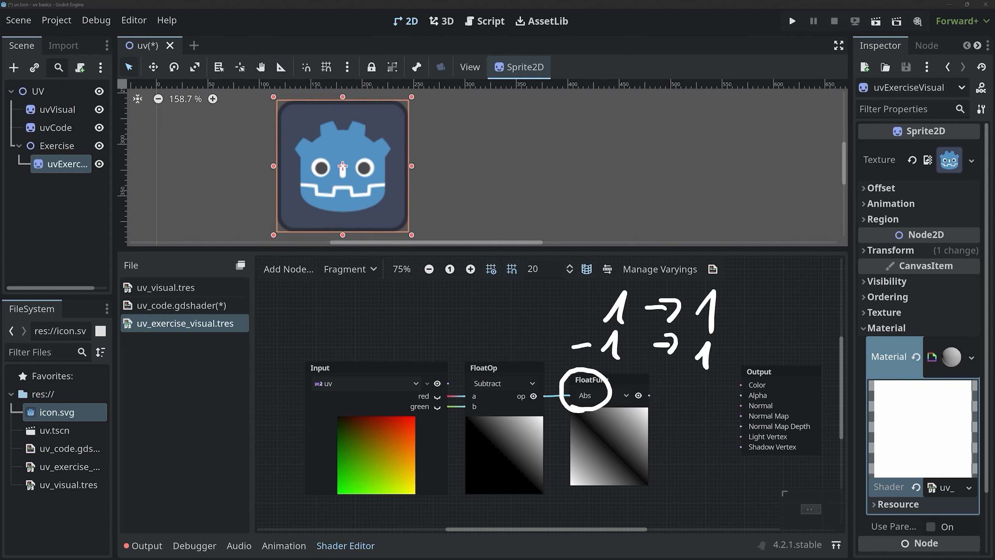
pyautogui.moveTo(316, 314)
pyautogui.mouseDown()
pyautogui.moveTo(351, 326)
pyautogui.moveTo(355, 310)
pyautogui.mouseUp()
pyautogui.moveTo(373, 320)
pyautogui.mouseDown()
pyautogui.moveTo(404, 305)
pyautogui.moveTo(384, 318)
pyautogui.mouseUp()
pyautogui.moveTo(381, 284)
pyautogui.mouseDown()
pyautogui.moveTo(407, 280)
pyautogui.moveTo(435, 304)
pyautogui.moveTo(436, 319)
pyautogui.mouseUp()
pyautogui.moveTo(472, 289)
pyautogui.mouseDown()
pyautogui.moveTo(463, 314)
pyautogui.moveTo(473, 291)
pyautogui.moveTo(505, 310)
pyautogui.moveTo(522, 276)
pyautogui.mouseUp()
pyautogui.click(498, 314)
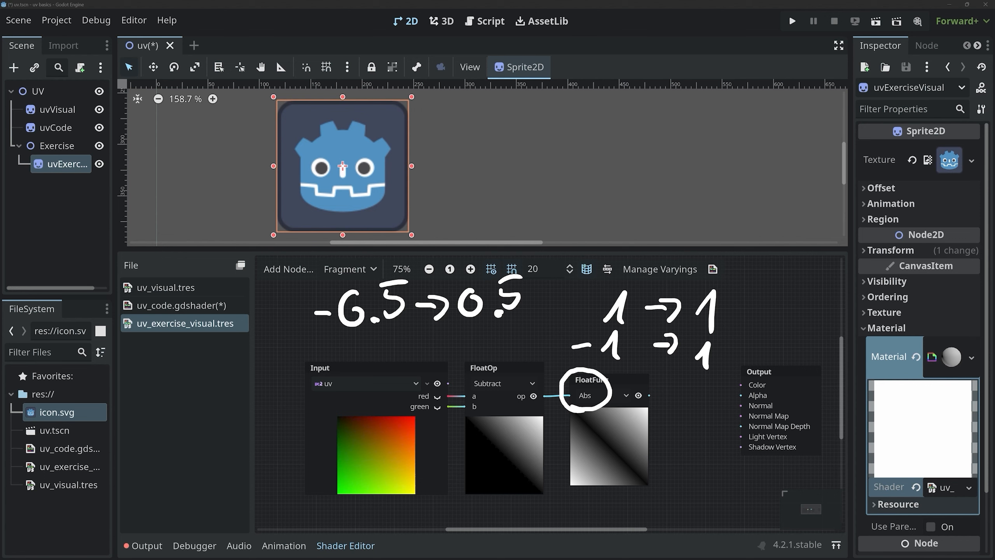
pyautogui.press('Escape')
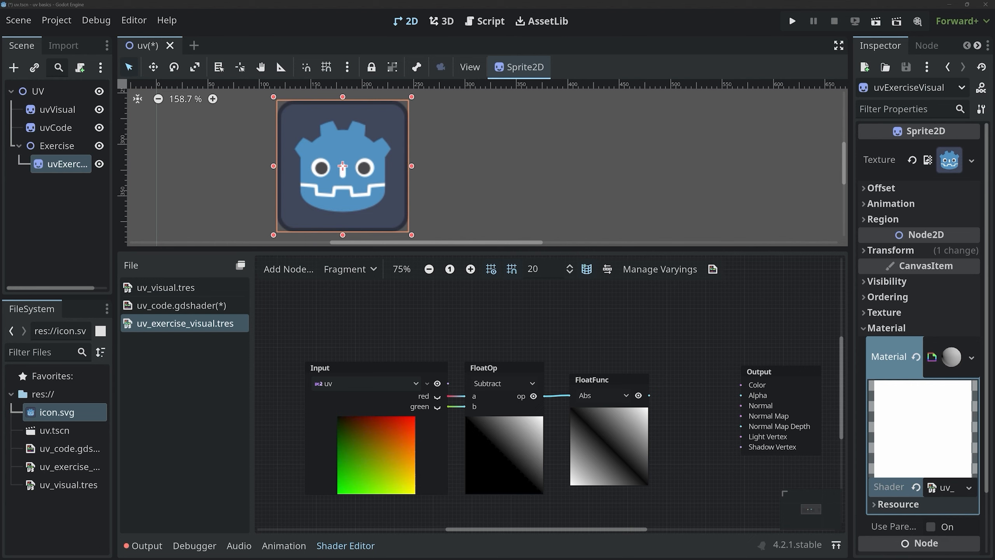
pyautogui.moveTo(569, 495); pyautogui.dragTo(653, 495)
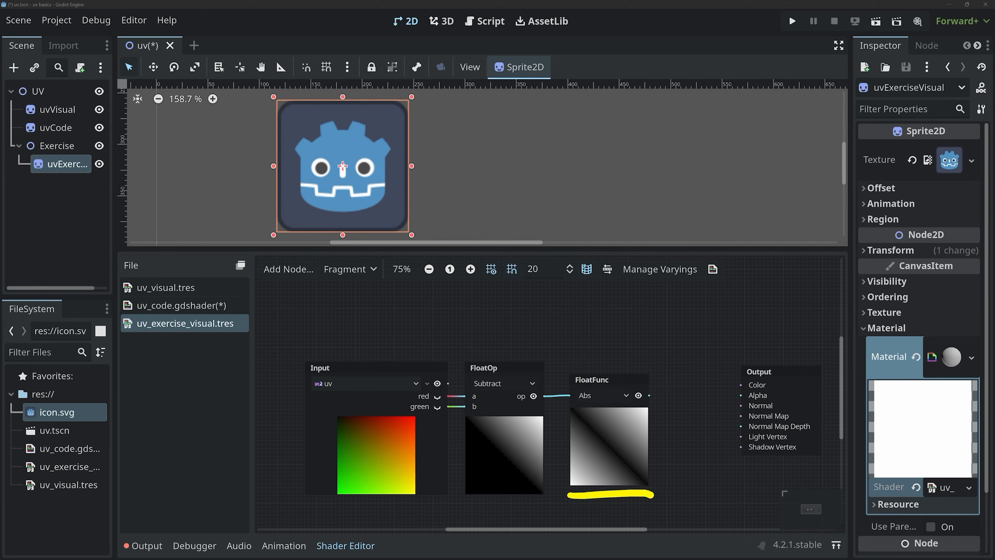
pyautogui.moveTo(466, 509)
pyautogui.mouseDown()
pyautogui.moveTo(543, 510)
pyautogui.moveTo(470, 512)
pyautogui.mouseUp()
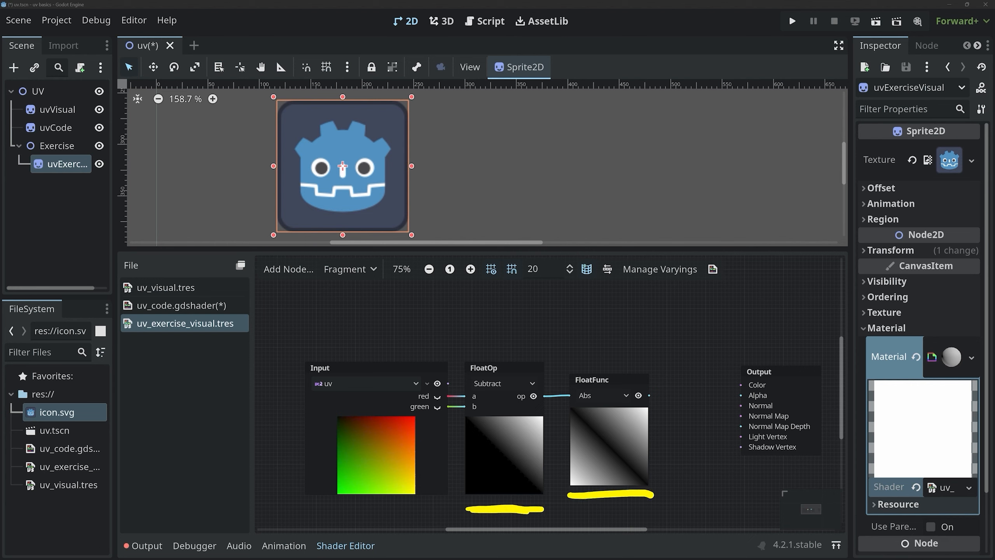
pyautogui.moveTo(488, 464); pyautogui.dragTo(493, 459)
pyautogui.moveTo(481, 473)
pyautogui.mouseDown()
pyautogui.moveTo(486, 484)
pyautogui.moveTo(448, 502)
pyautogui.moveTo(461, 508)
pyautogui.mouseUp()
pyautogui.moveTo(564, 408)
pyautogui.mouseDown()
pyautogui.moveTo(566, 492)
pyautogui.moveTo(655, 491)
pyautogui.moveTo(568, 396)
pyautogui.mouseUp()
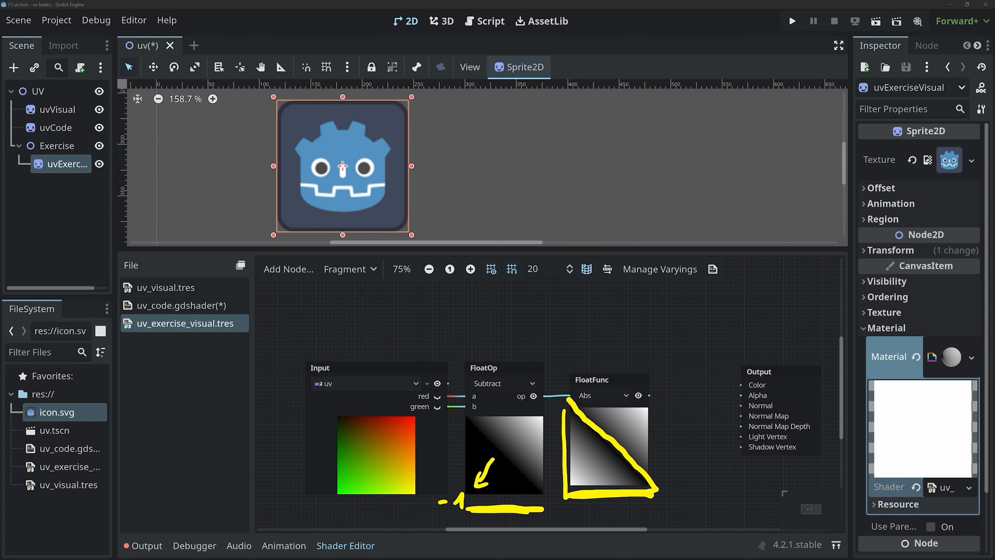
pyautogui.moveTo(465, 416)
pyautogui.mouseDown()
pyautogui.moveTo(547, 497)
pyautogui.moveTo(466, 411)
pyautogui.mouseUp()
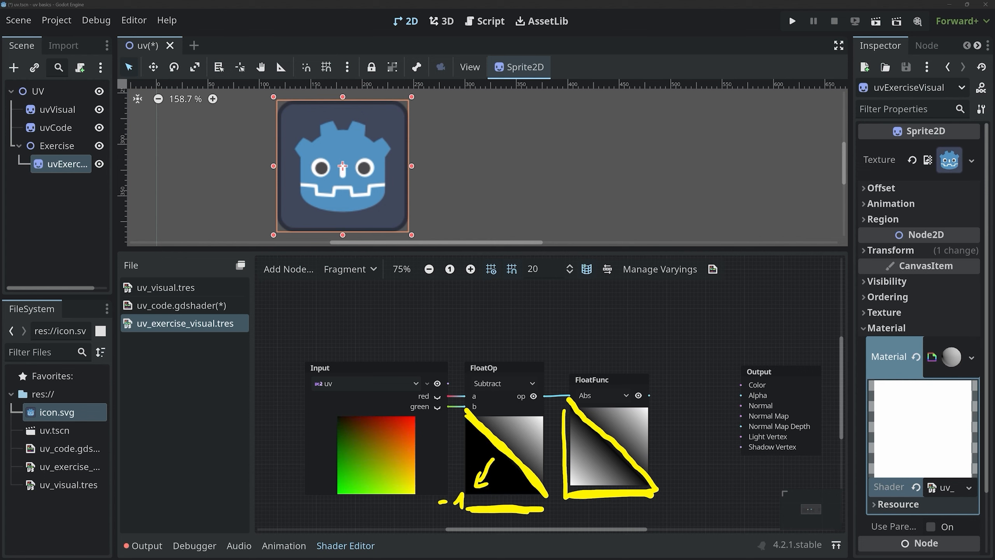
pyautogui.press('Escape')
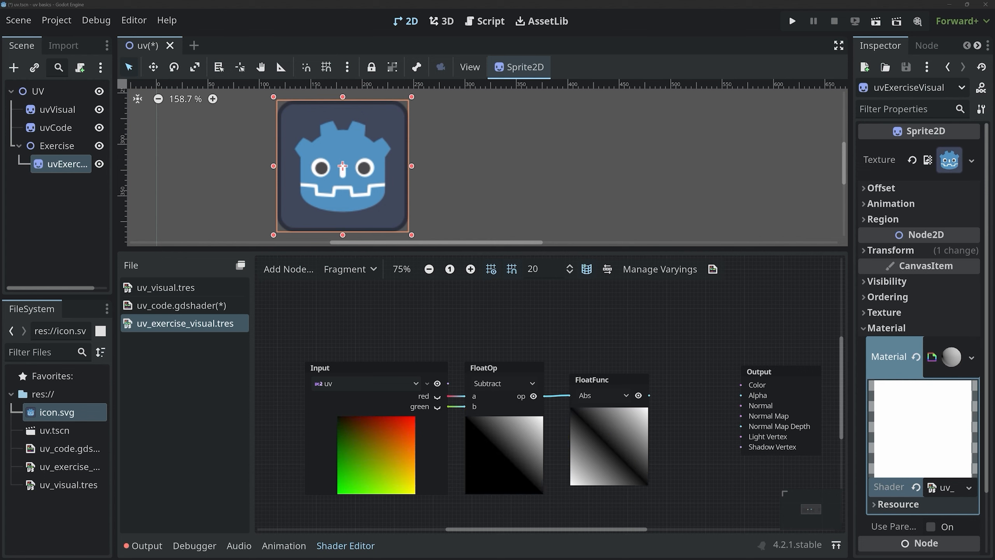
pyautogui.moveTo(601, 447); pyautogui.dragTo(576, 481)
pyautogui.press('Escape')
# Shift the Output node right, add a scalar Step node before it, and connect the Abs result to its x input.
pyautogui.moveTo(673, 442)
pyautogui.mouseDown(button='middle')
pyautogui.moveTo(624, 419)
pyautogui.moveTo(588, 433)
pyautogui.mouseUp(button='middle')
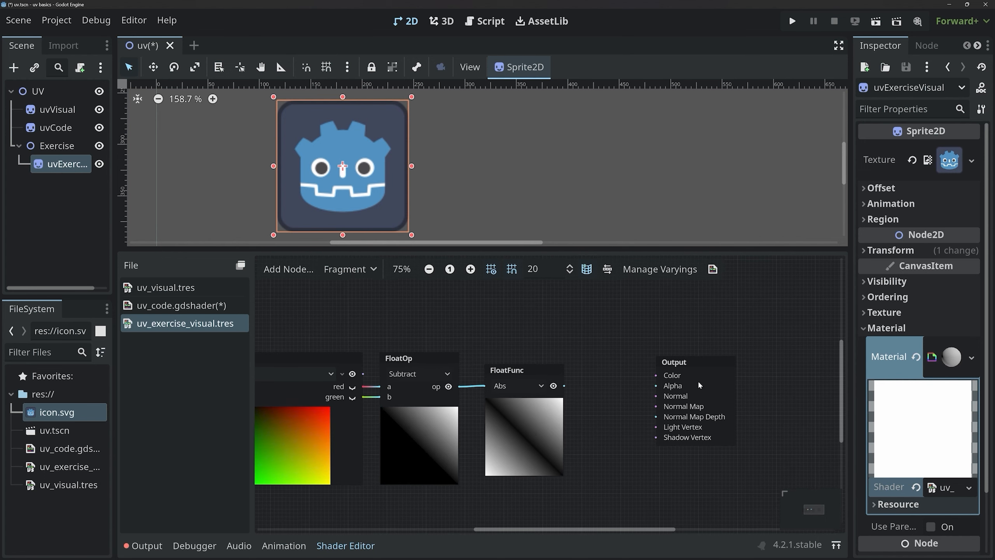
pyautogui.moveTo(674, 365); pyautogui.dragTo(720, 371)
pyautogui.rightClick(631, 387)
pyautogui.write('s')
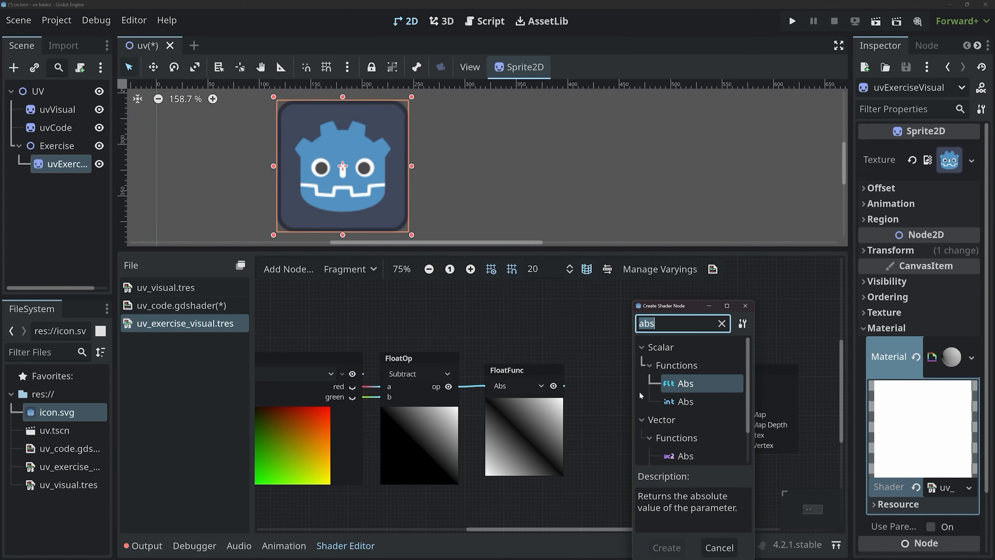
pyautogui.write('tep')
pyautogui.press('Down')
pyautogui.press('Return')
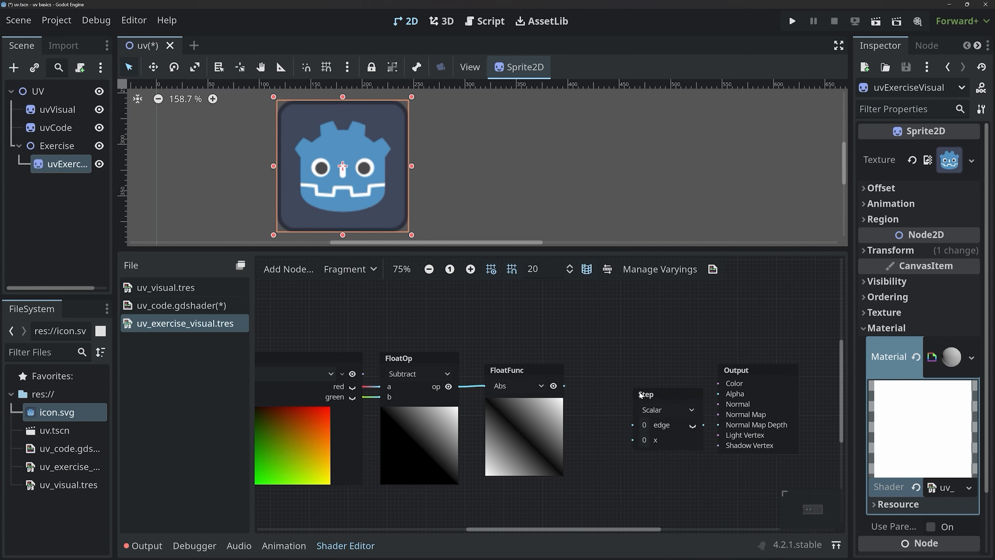
pyautogui.moveTo(625, 373); pyautogui.dragTo(605, 349)
pyautogui.moveTo(564, 386); pyautogui.dragTo(598, 401)
pyautogui.moveTo(626, 355); pyautogui.dragTo(626, 339)
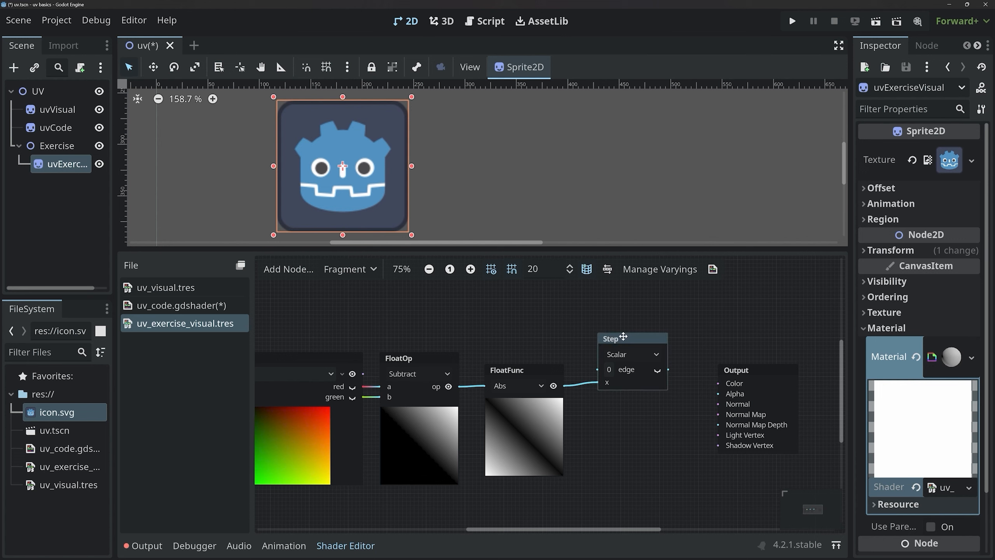
# Set the Step node's edge to 0.2 with its preview shown, and connect its result to the Output's Alpha.
pyautogui.click(609, 370)
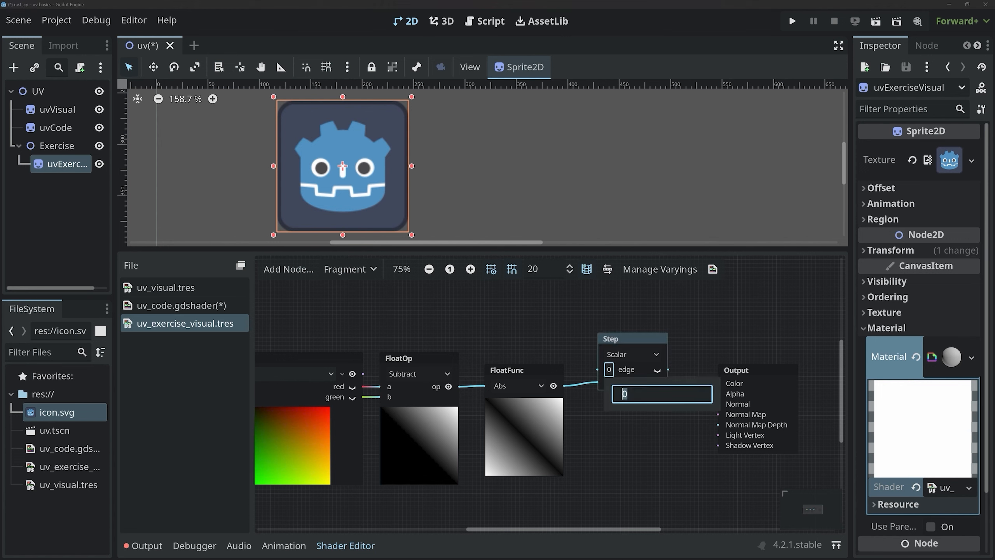
pyautogui.write('0.2')
pyautogui.press('Return')
pyautogui.click(657, 370)
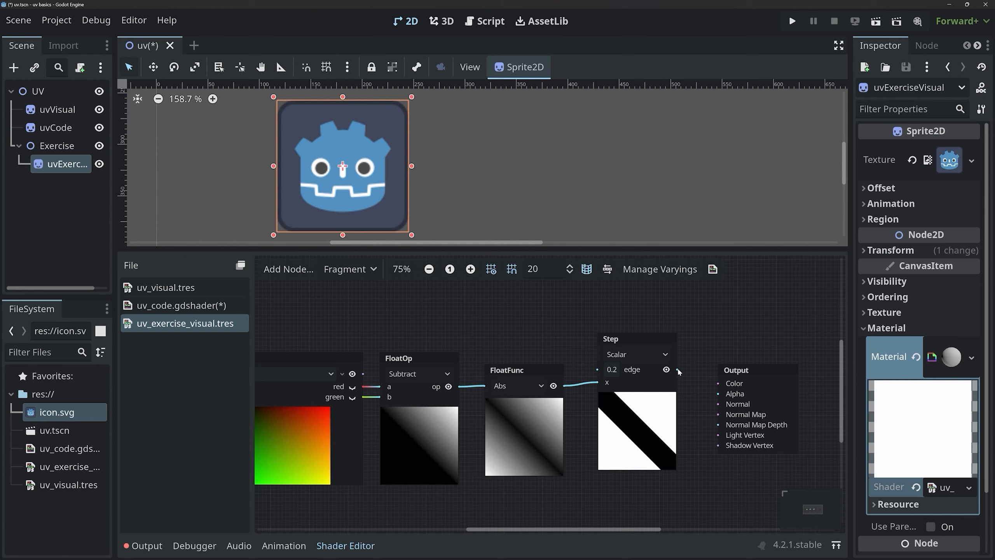
pyautogui.moveTo(678, 370); pyautogui.dragTo(735, 348)
pyautogui.moveTo(543, 336); pyautogui.dragTo(535, 361, button='middle')
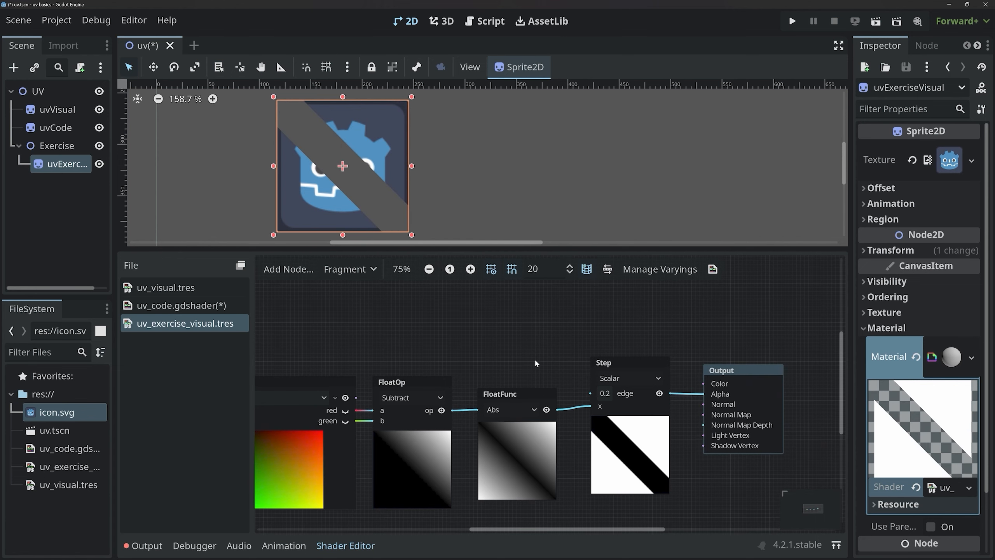
# Add a FloatParameter node above the Abs node and name it progress.
pyautogui.rightClick(472, 305)
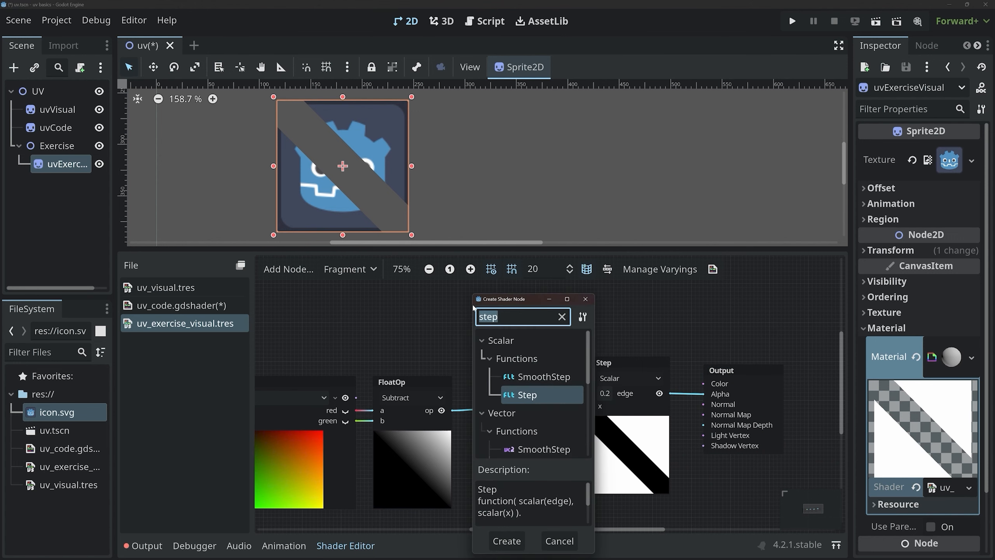
pyautogui.write('floatpar')
pyautogui.press('Return')
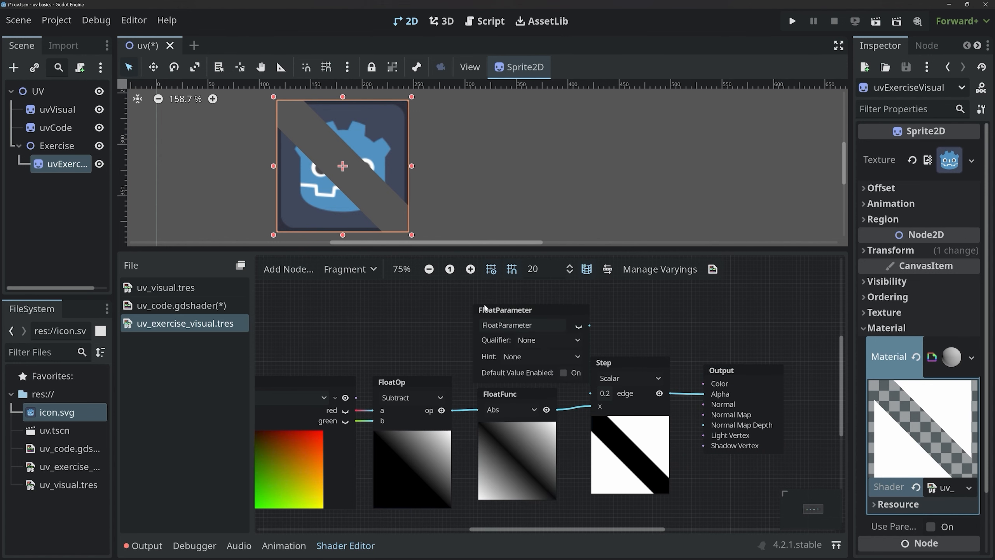
pyautogui.moveTo(485, 307); pyautogui.dragTo(458, 298)
pyautogui.doubleClick(494, 315)
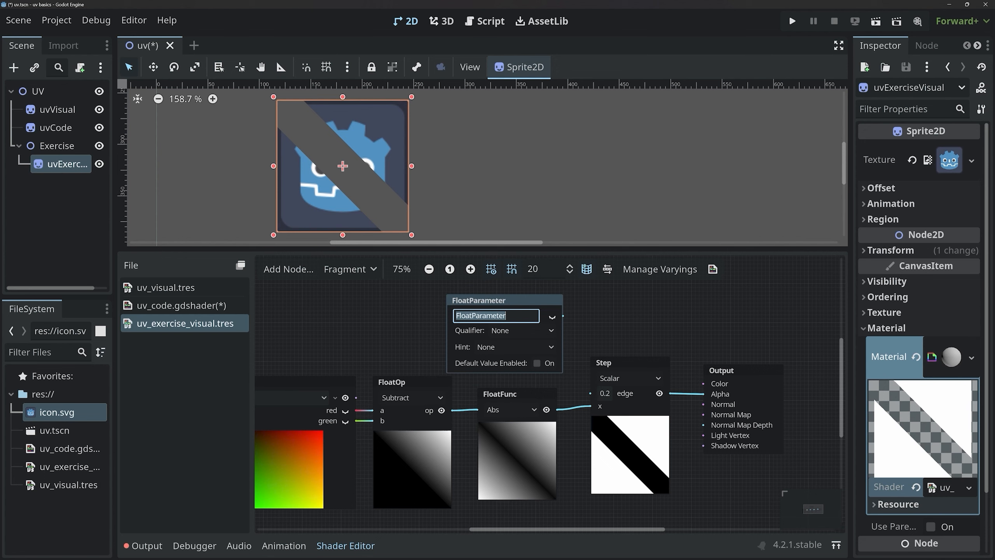
pyautogui.write('progress')
pyautogui.press('Return')
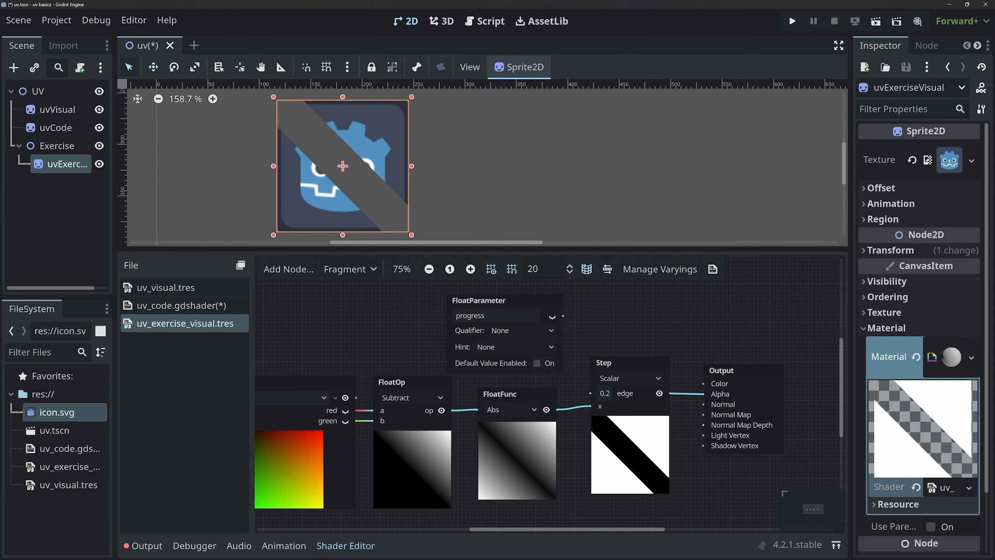
# Enable a default value of 0.2 on the progress parameter and connect it to the Step node's edge.
pyautogui.click(542, 364)
pyautogui.click(528, 383)
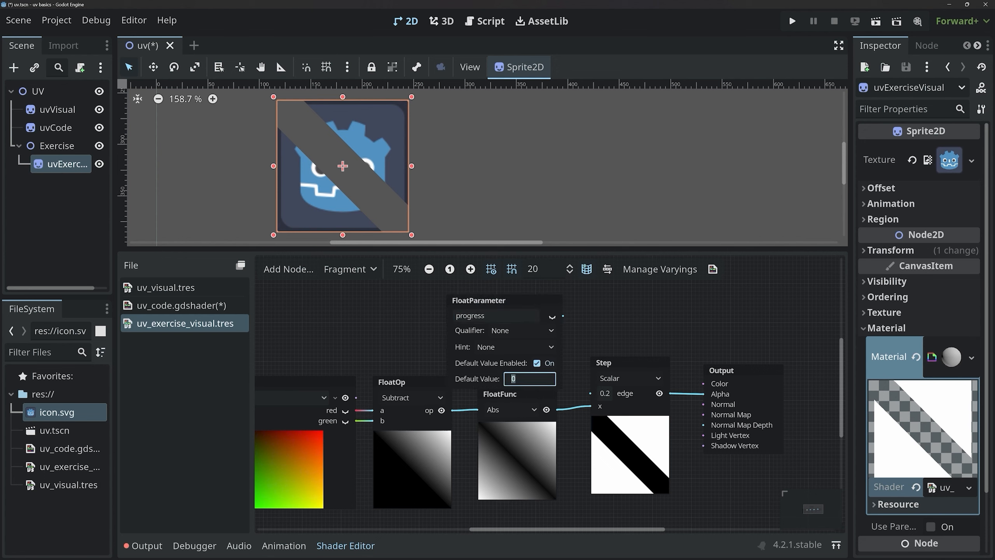
pyautogui.write('0.2')
pyautogui.press('Return')
pyautogui.moveTo(563, 316); pyautogui.dragTo(591, 393)
pyautogui.moveTo(507, 300); pyautogui.dragTo(495, 281)
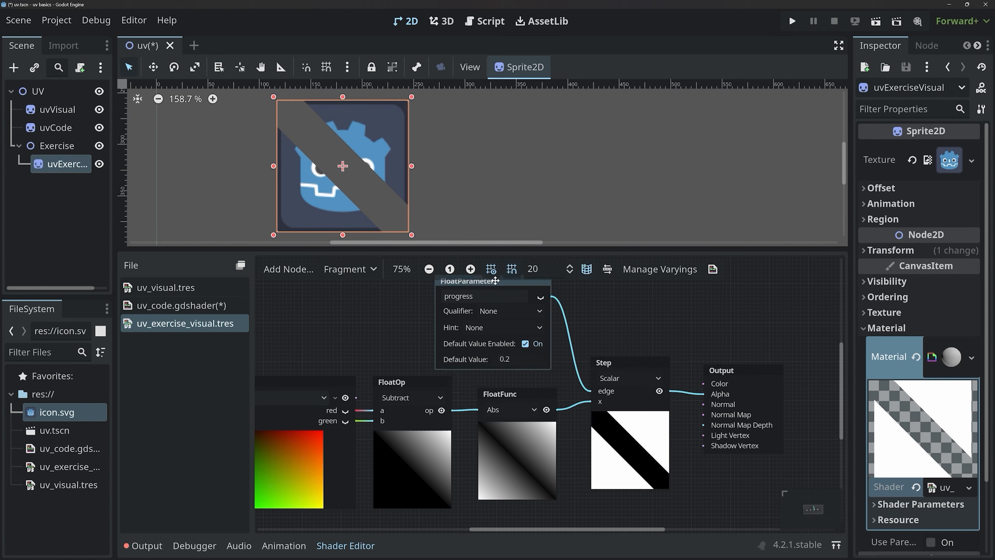
# Give the progress parameter a Range hint and set its value in the material's shader parameters to 0.302.
pyautogui.click(921, 503)
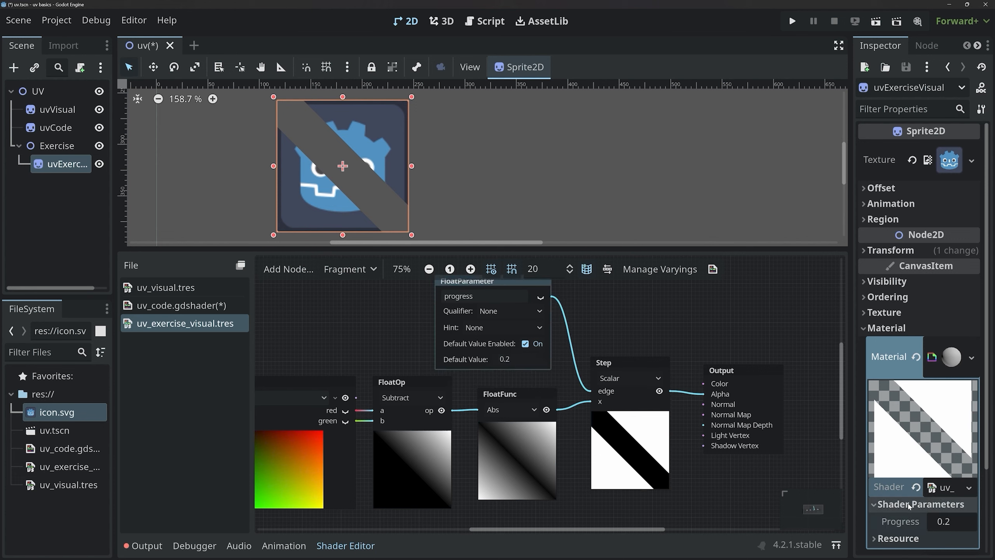
pyautogui.moveTo(950, 521)
pyautogui.mouseDown()
pyautogui.moveTo(980, 522)
pyautogui.moveTo(952, 521)
pyautogui.mouseUp()
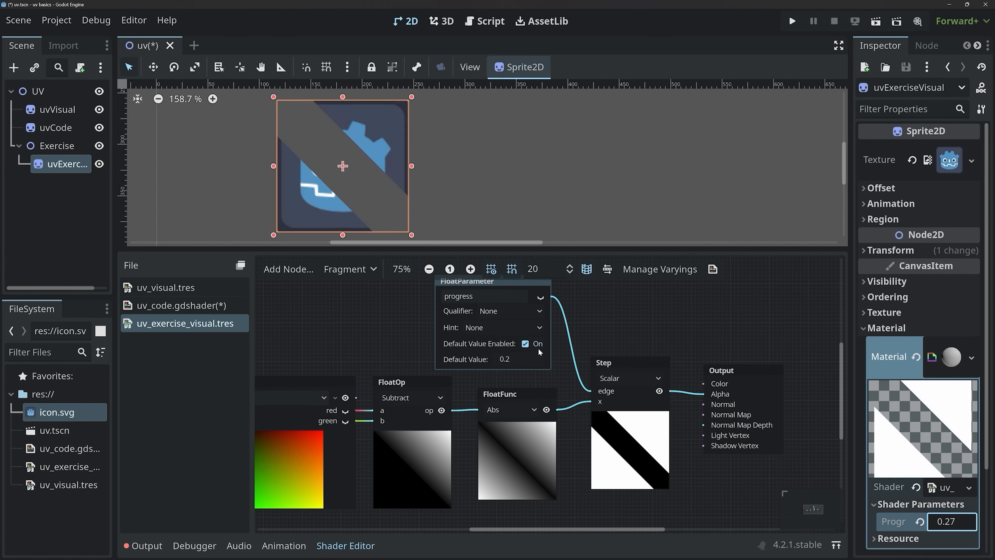
pyautogui.click(487, 329)
pyautogui.click(489, 363)
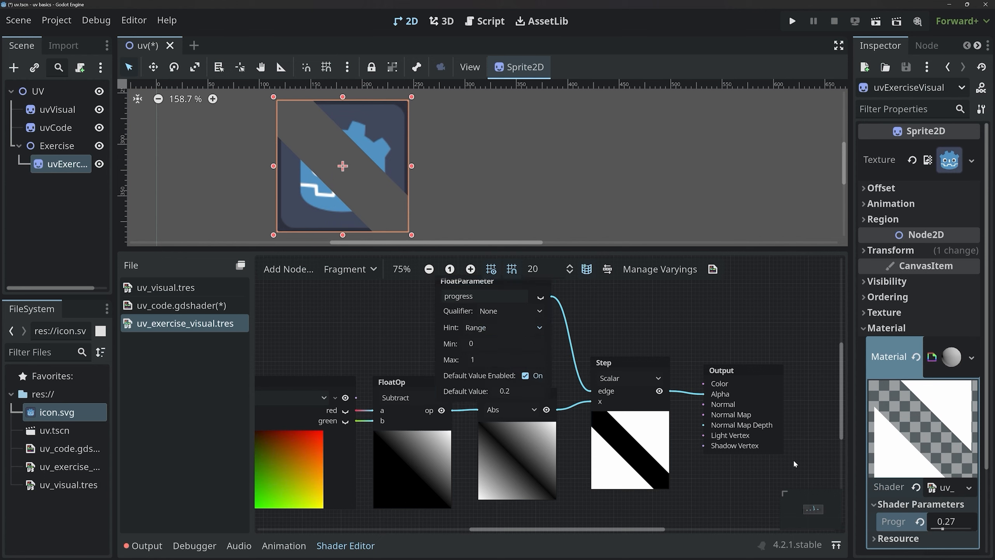
pyautogui.moveTo(943, 529)
pyautogui.mouseDown()
pyautogui.moveTo(933, 529)
pyautogui.moveTo(979, 535)
pyautogui.moveTo(946, 541)
pyautogui.mouseUp()
# Rearrange the shader graph nodes into a tidy layout with the progress parameter raised clear of the others, and save the scene.
pyautogui.scroll(-2, 616, 467)
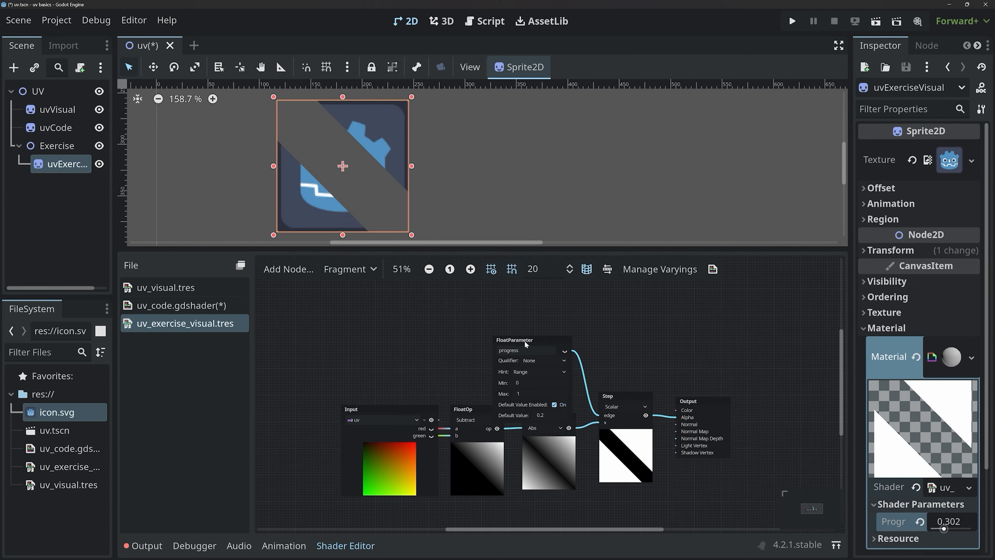
pyautogui.moveTo(529, 343); pyautogui.dragTo(530, 313)
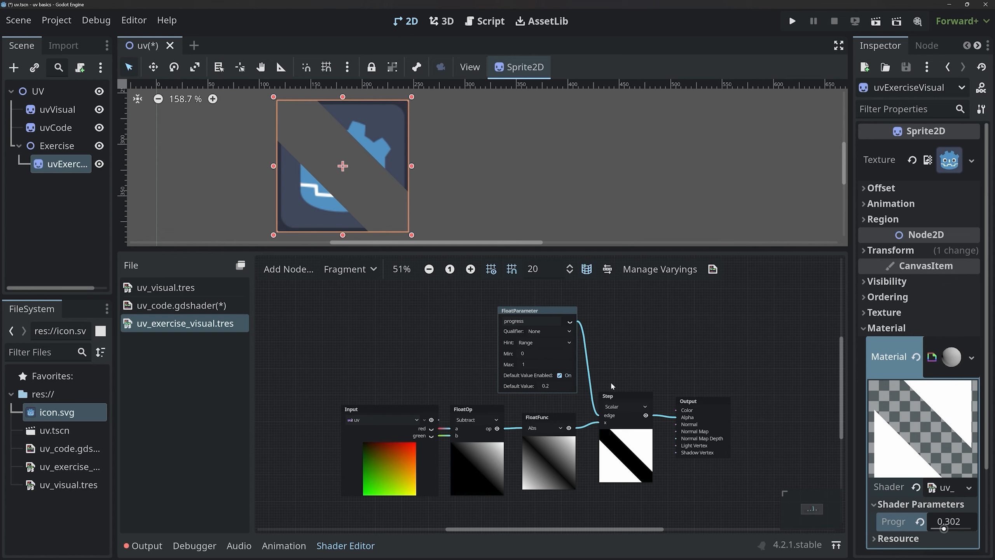
pyautogui.moveTo(623, 398); pyautogui.dragTo(621, 343)
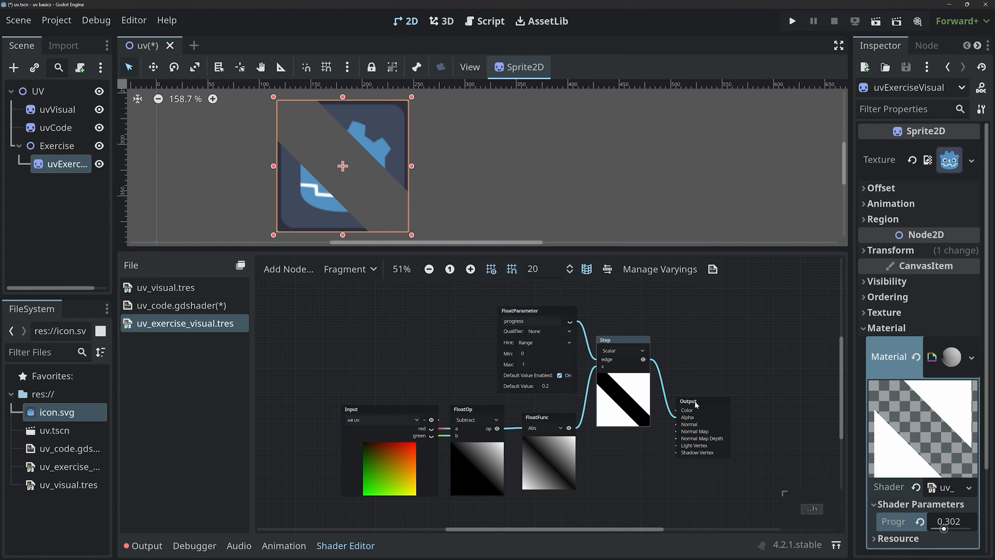
pyautogui.moveTo(696, 404); pyautogui.dragTo(685, 345)
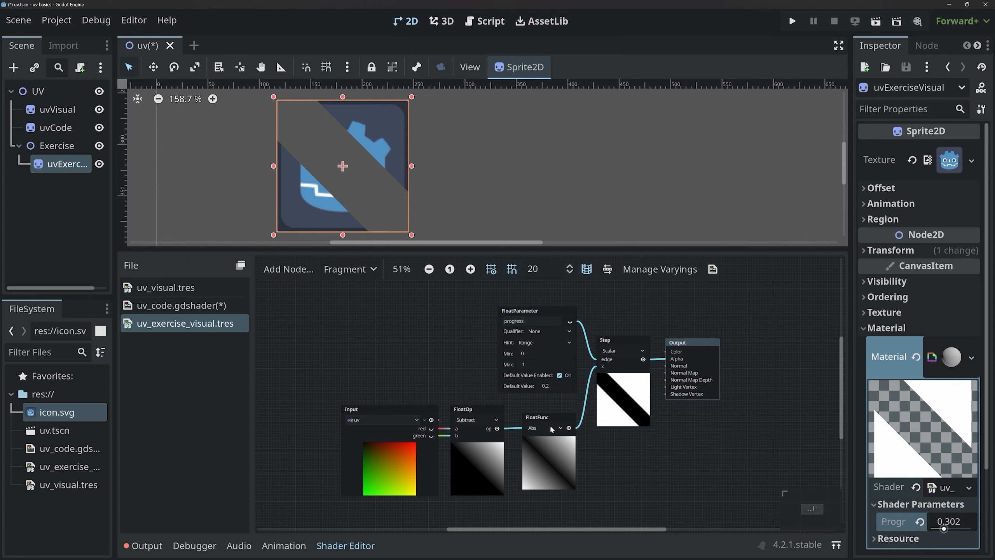
pyautogui.moveTo(550, 429); pyautogui.dragTo(551, 413)
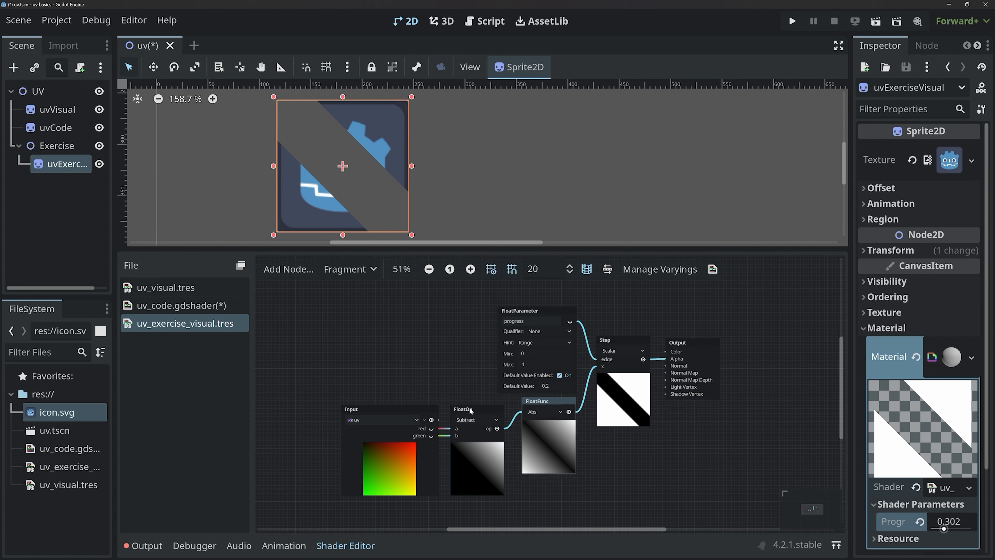
pyautogui.moveTo(471, 410); pyautogui.dragTo(467, 393)
pyautogui.moveTo(412, 409); pyautogui.dragTo(399, 392)
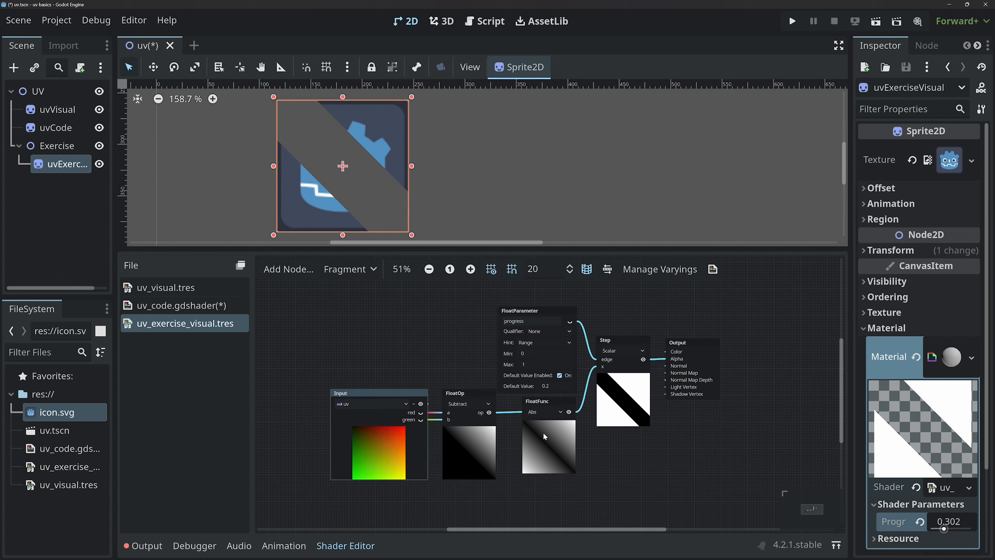
pyautogui.hotkey('ctrl', 's')
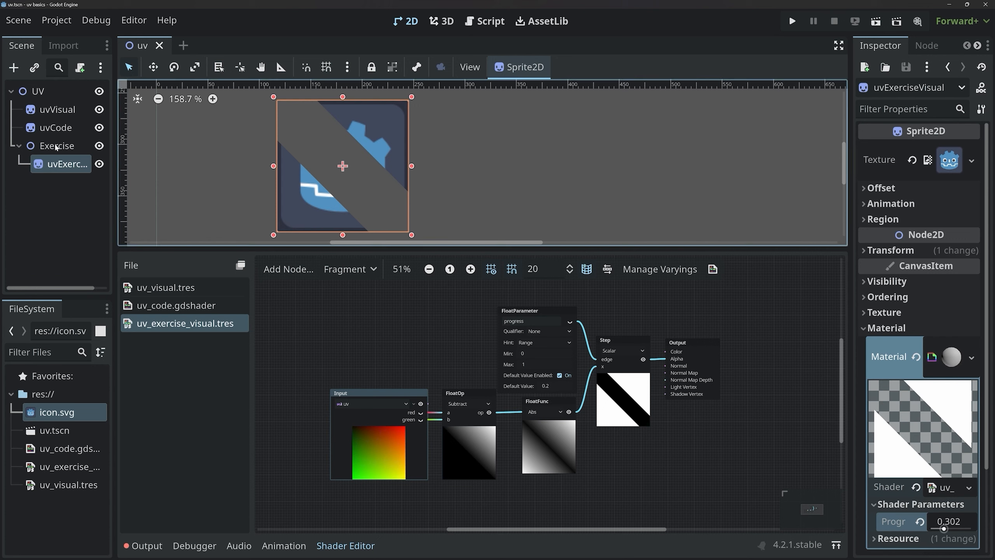
# Add icon.svg as a sprite beside the visual exercise sprite, place it under Exercise, and rename it uvExerciseCode.
pyautogui.moveTo(45, 413); pyautogui.dragTo(516, 169)
pyautogui.moveTo(52, 184); pyautogui.dragTo(58, 146)
pyautogui.click(62, 184)
pyautogui.doubleClick(61, 184)
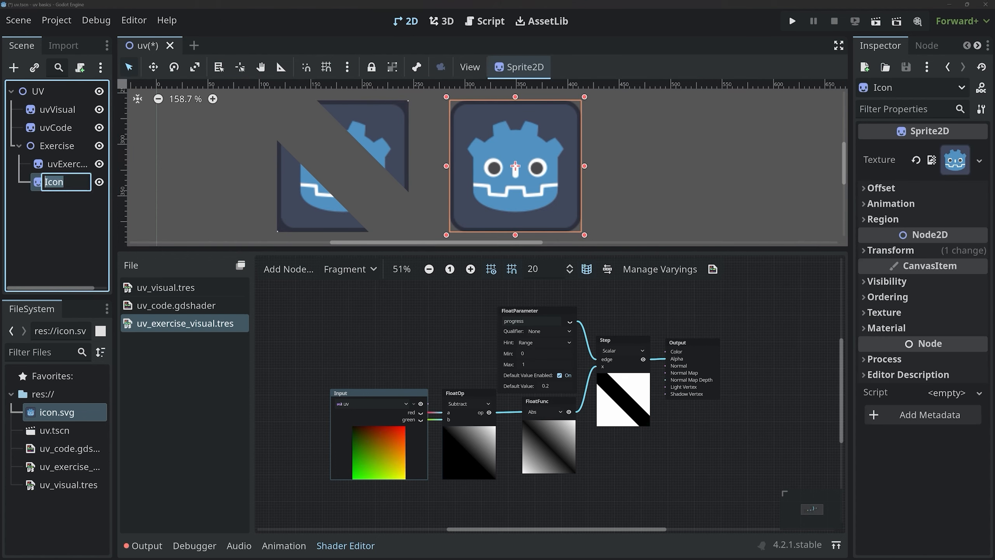
pyautogui.write('uvExerciseCode')
pyautogui.press('Return')
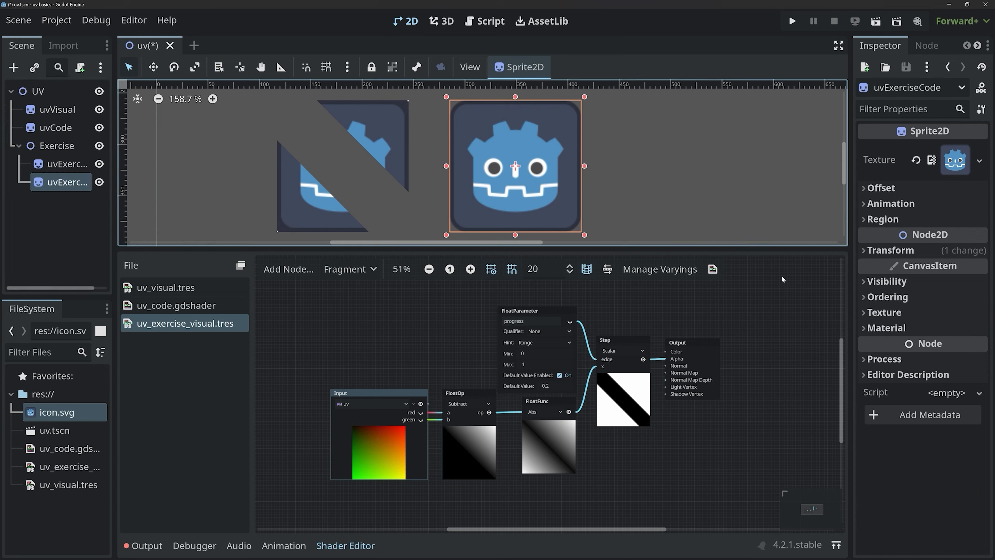
# Assign a new ShaderMaterial to the uvExerciseCode sprite.
pyautogui.click(886, 328)
pyautogui.click(950, 346)
pyautogui.click(944, 384)
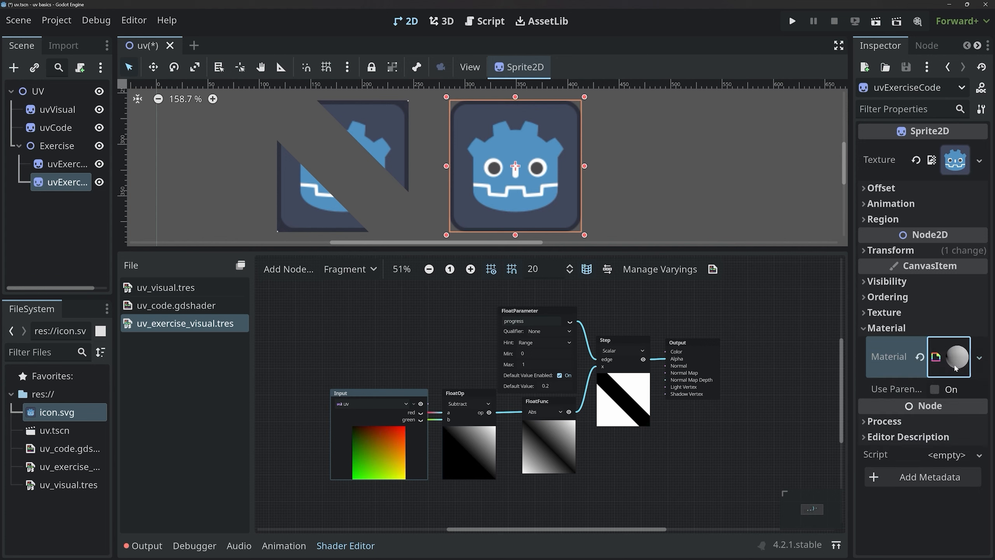
# Create a new shader of type Shader for the material, saved as res://uv_exercise_code.gdshader.
pyautogui.click(944, 486)
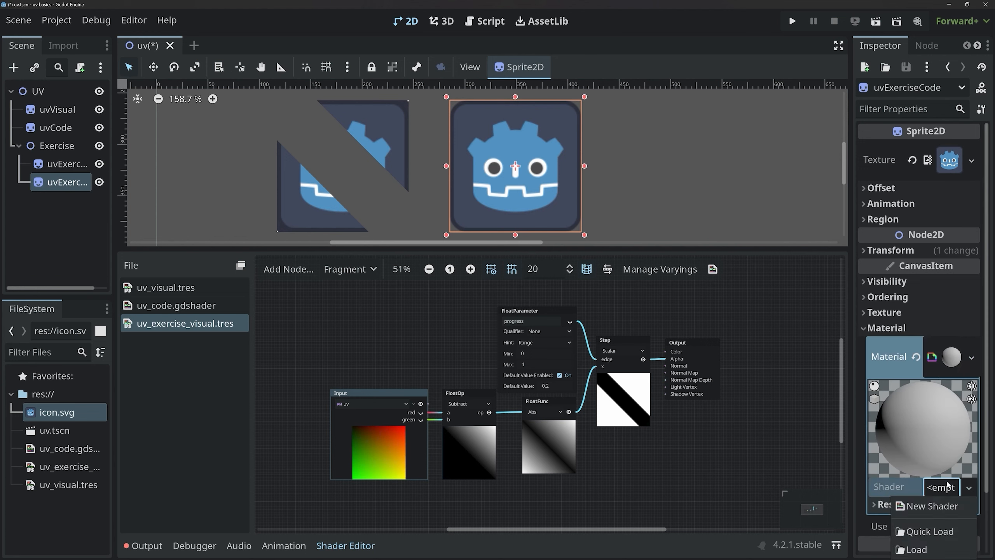
pyautogui.click(945, 505)
pyautogui.click(509, 190)
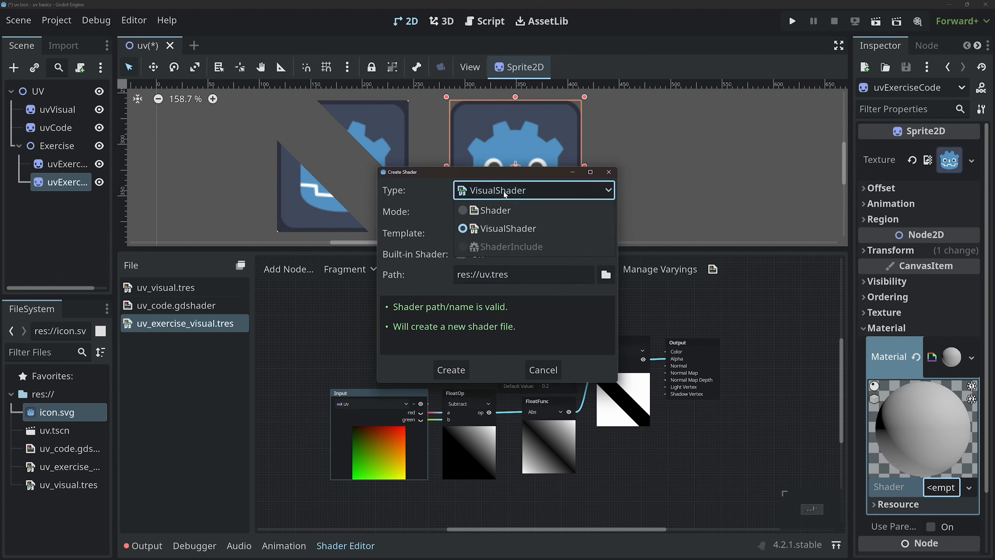
pyautogui.click(513, 212)
pyautogui.click(488, 274)
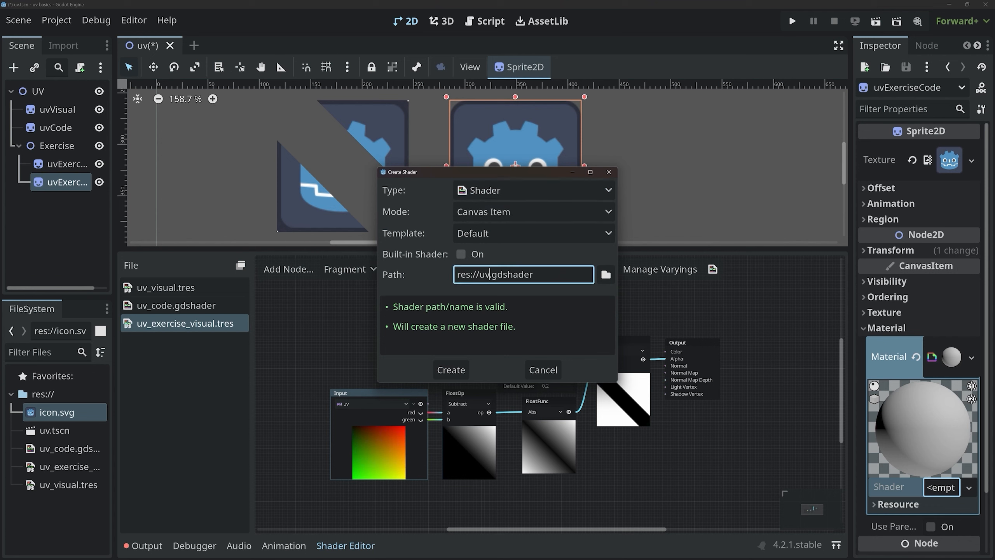
pyautogui.write('_exercise_code')
pyautogui.press('Return')
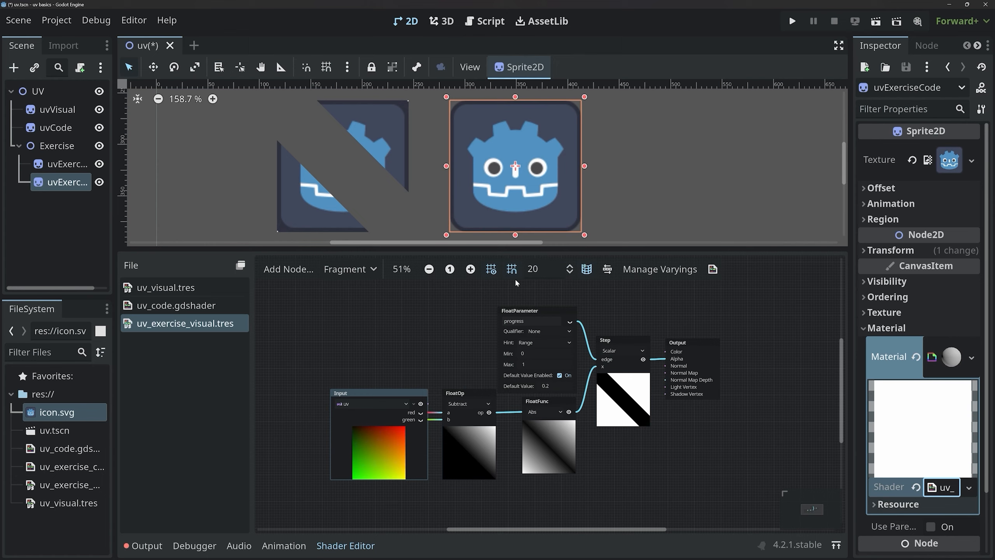
# Delete the vertex function and the commented-out light function from the uv_exercise_code.gdshader template.
pyautogui.moveTo(339, 379); pyautogui.dragTo(331, 336)
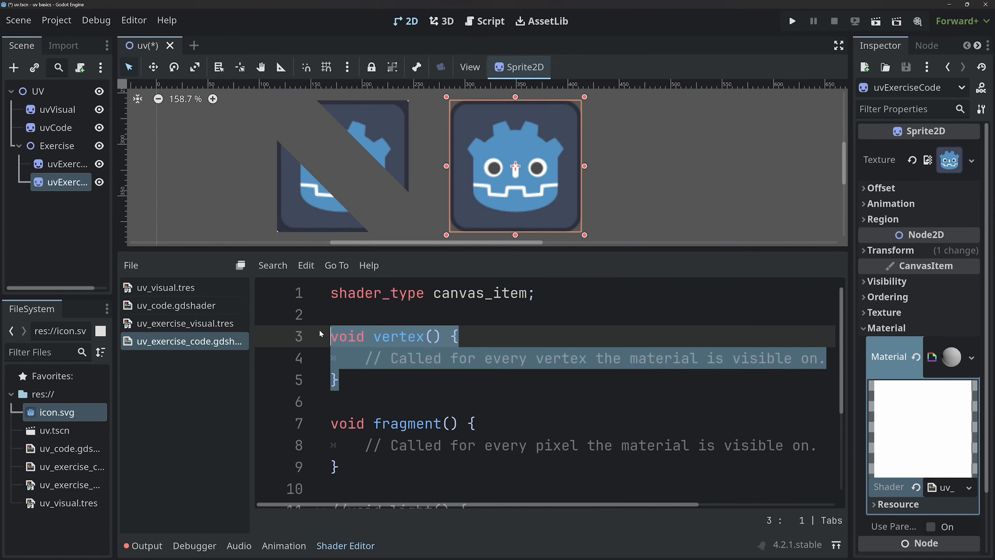
pyautogui.press('BackSpace')
pyautogui.press('BackSpace')
pyautogui.press('BackSpace')
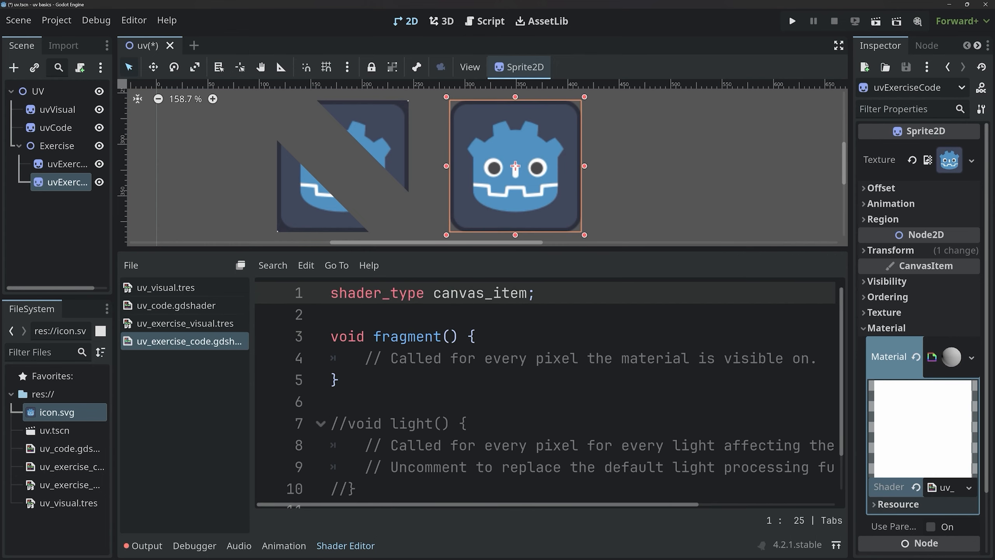
pyautogui.hotkey('shift', 'Down')
pyautogui.hotkey('shift', 'Down')
pyautogui.hotkey('shift', 'Down')
pyautogui.hotkey('shift', 'Down')
pyautogui.hotkey('shift', 'Down')
pyautogui.press('BackSpace')
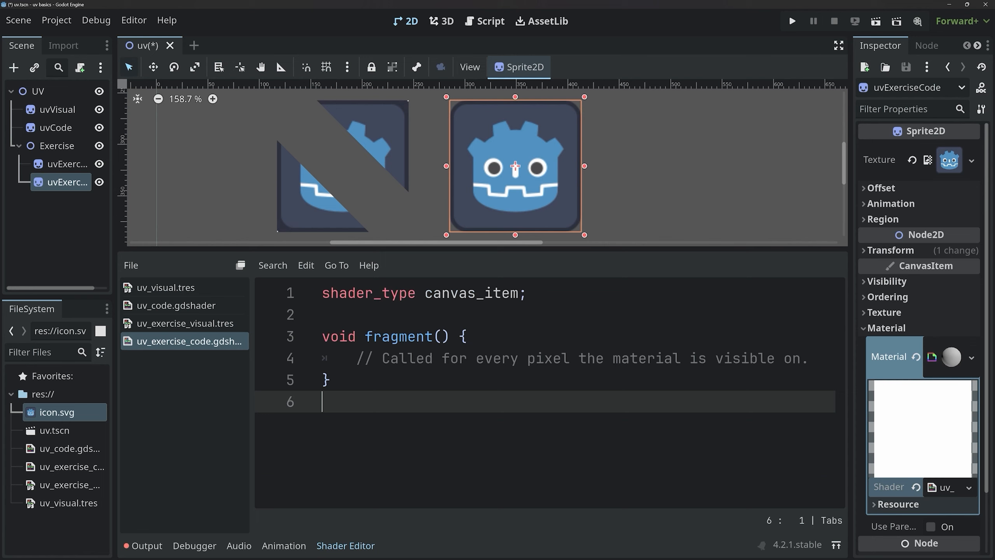
# Remove the placeholder comment inside the fragment function.
pyautogui.press('Up')
pyautogui.press('Up')
pyautogui.press('End')
pyautogui.hotkey('shift', 'Home')
pyautogui.press('BackSpace')
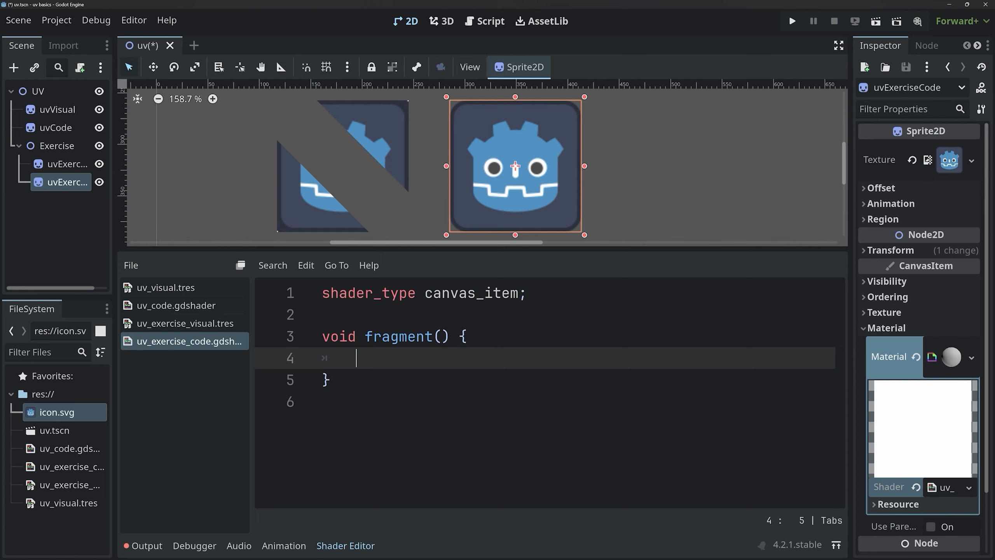
# Declare float distance_to_center = UV.x - UV.y; in the fragment function.
pyautogui.write('float dist')
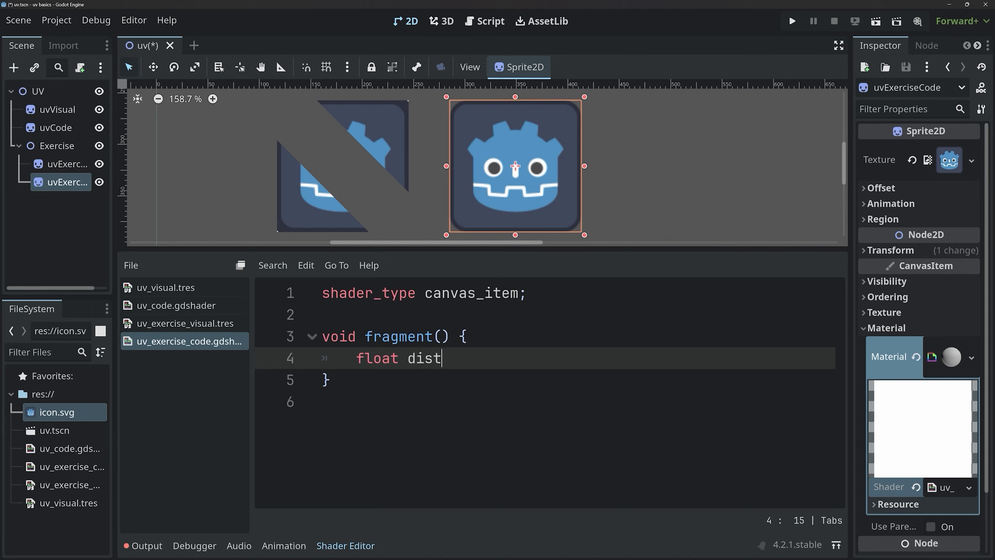
pyautogui.write('ance_to_center = ')
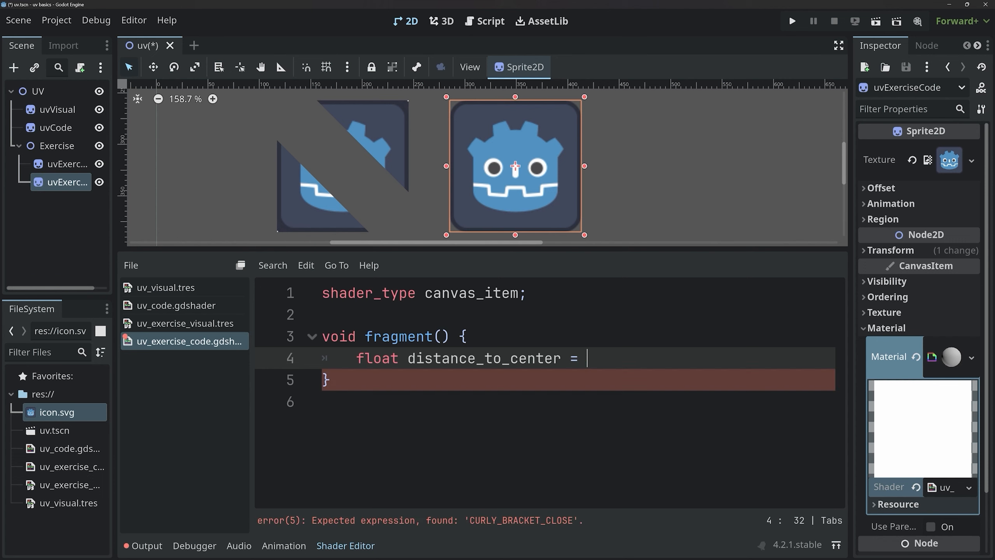
pyautogui.write('UV.x')
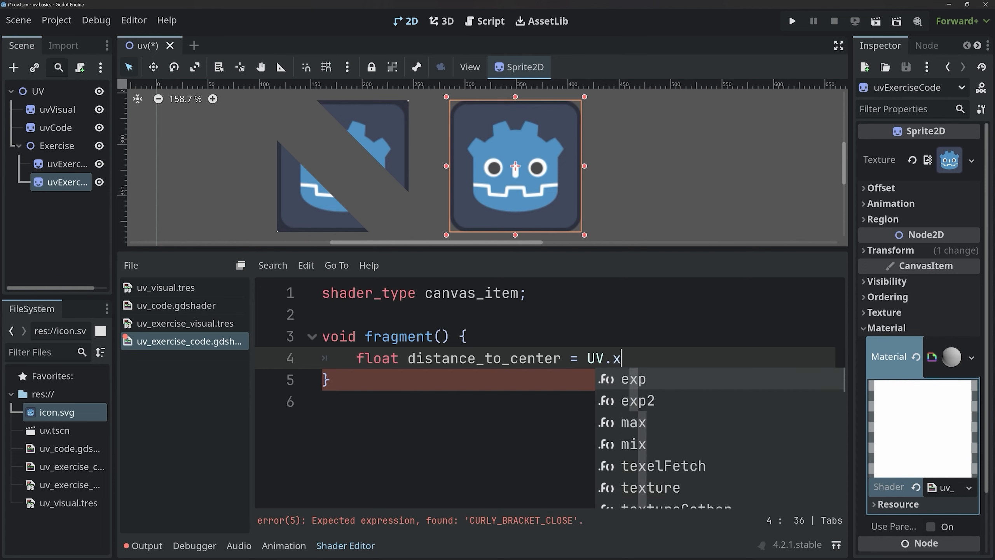
pyautogui.press('Escape')
pyautogui.write('- UV')
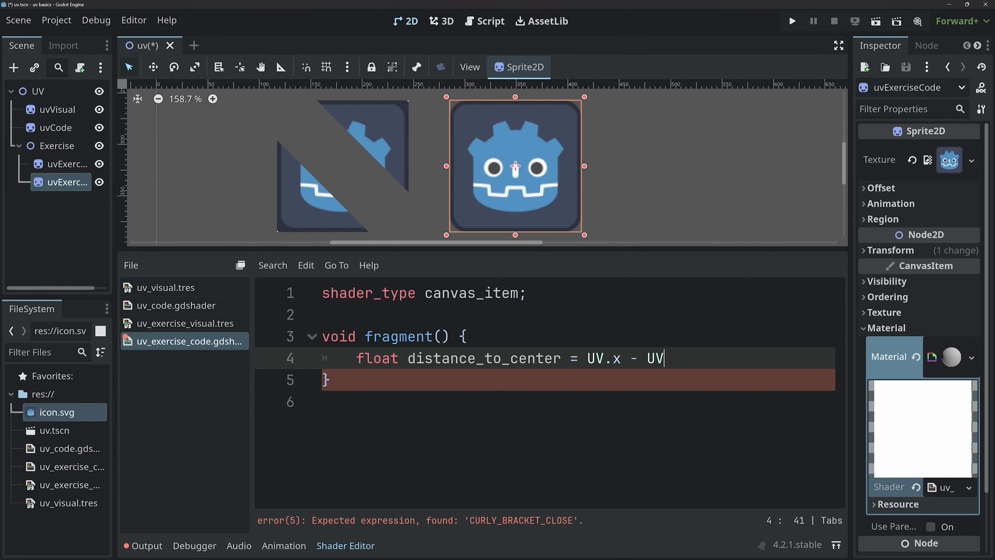
pyautogui.write('.y;')
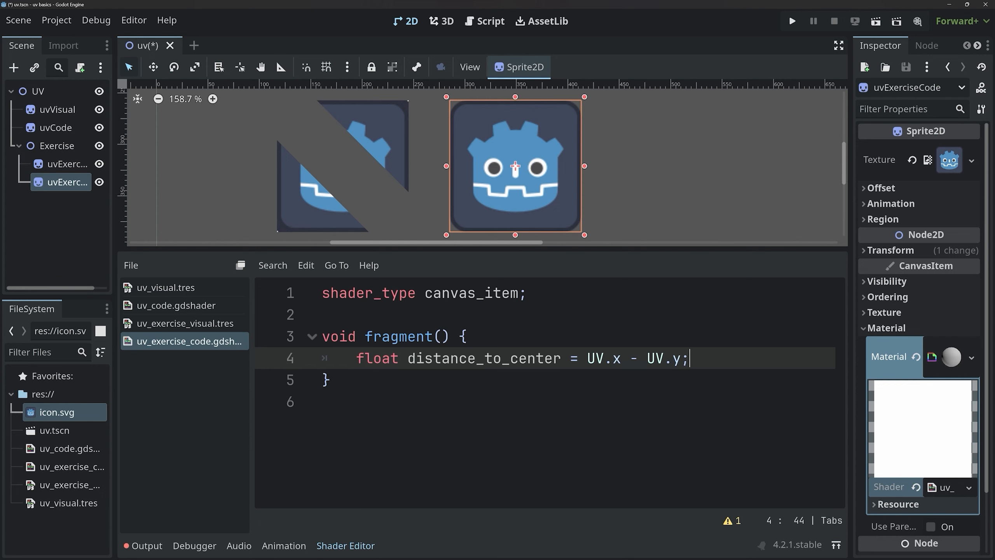
# Add the line COLOR.a = distance_to_center; below the variable and save the shader.
pyautogui.press('Return')
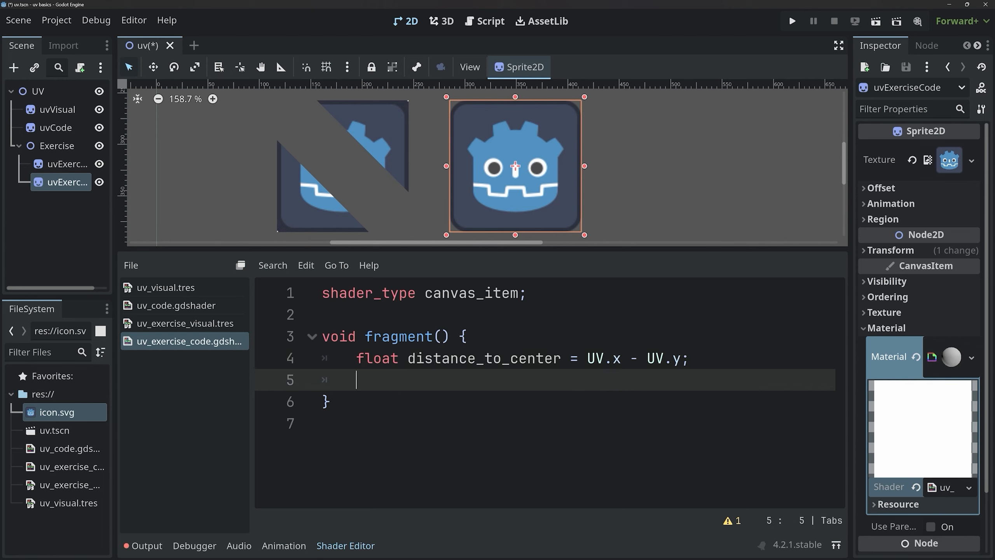
pyautogui.write('COLOR.a')
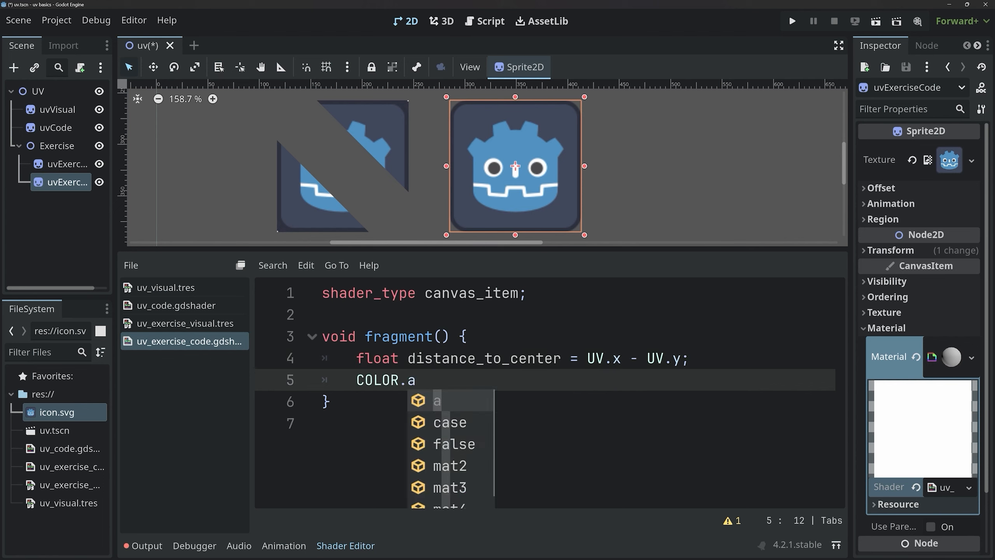
pyautogui.write(' = dis')
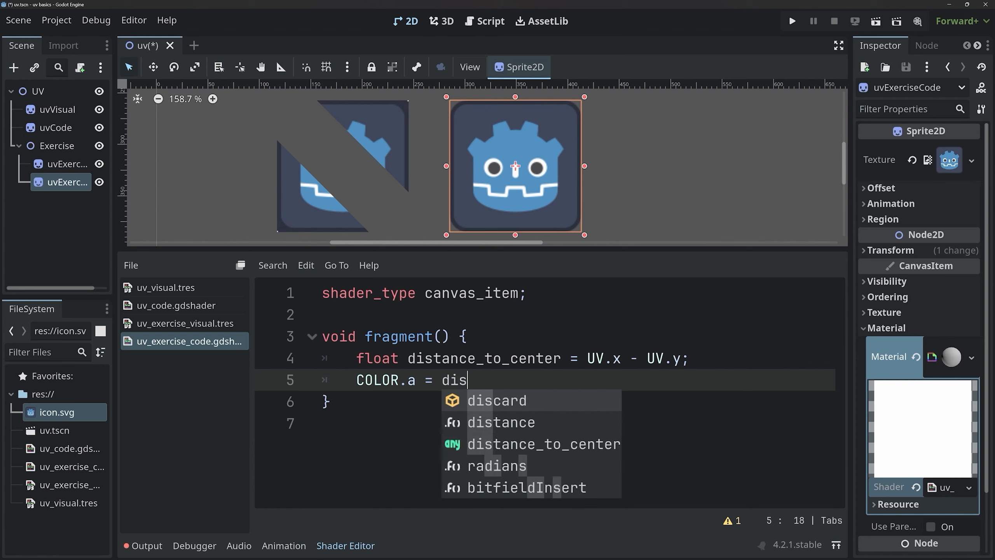
pyautogui.press('Down')
pyautogui.press('Down')
pyautogui.press('Return')
pyautogui.write(';')
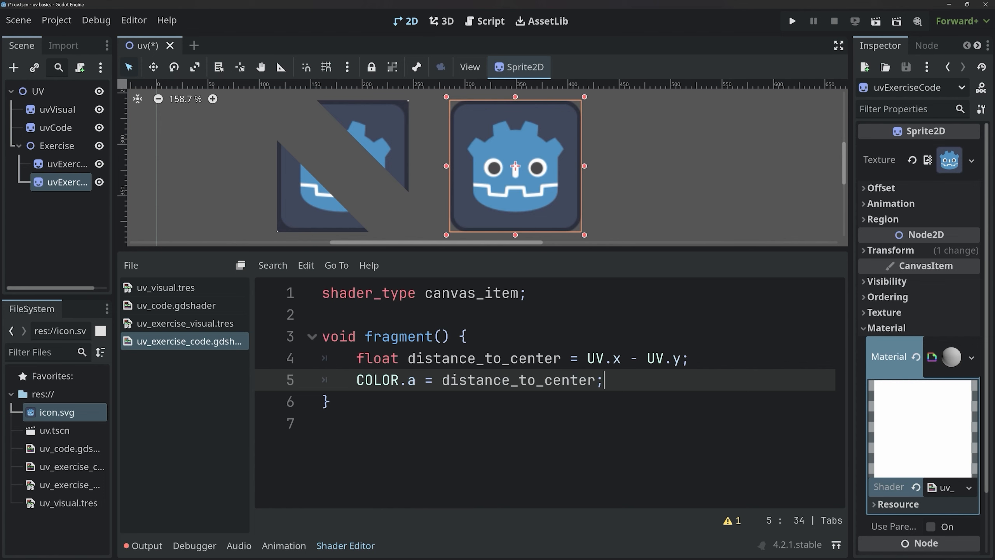
pyautogui.hotkey('ctrl', 's')
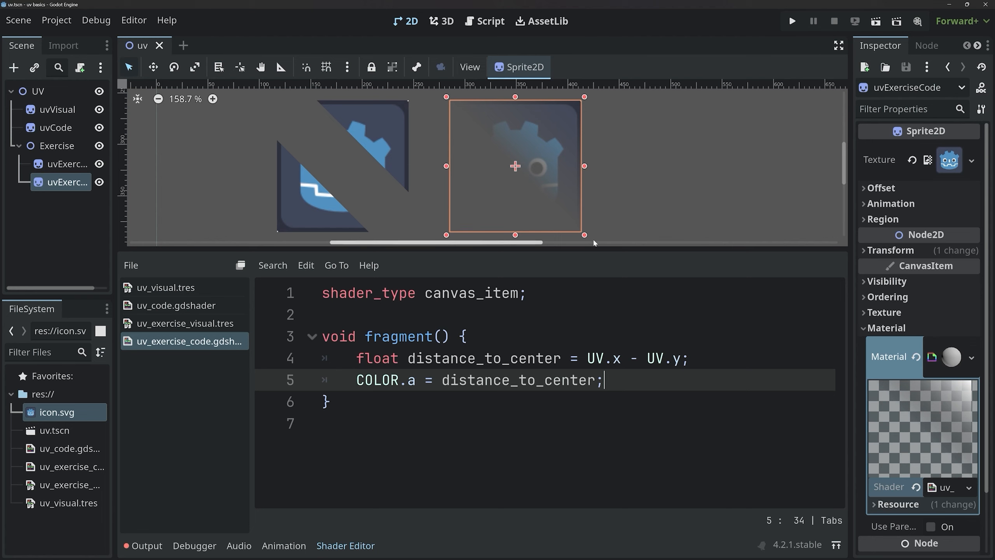
# Wrap the UV.x - UV.y difference in abs() so distance_to_center is assigned its absolute value.
pyautogui.moveTo(586, 358); pyautogui.dragTo(682, 358)
pyautogui.write('(')
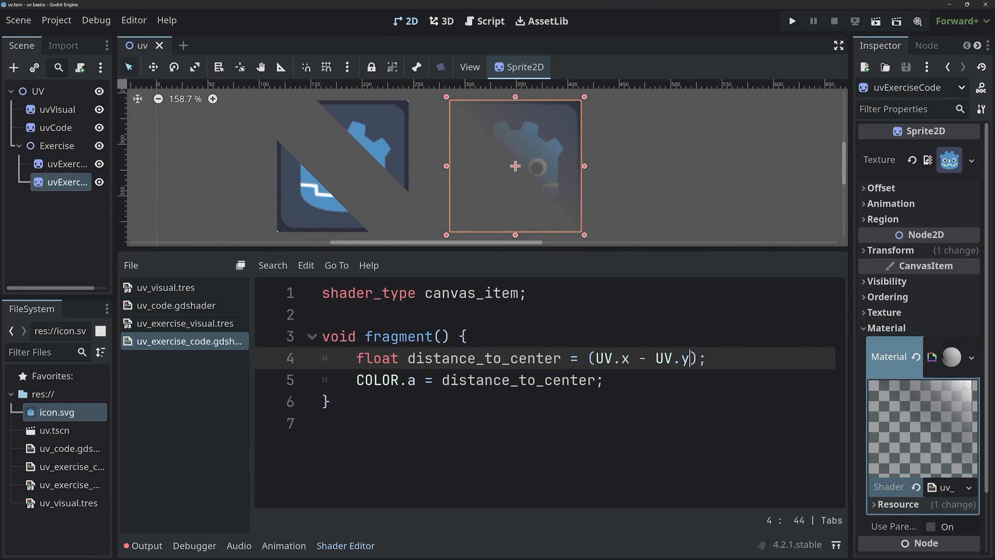
pyautogui.click(588, 358)
pyautogui.write('abs')
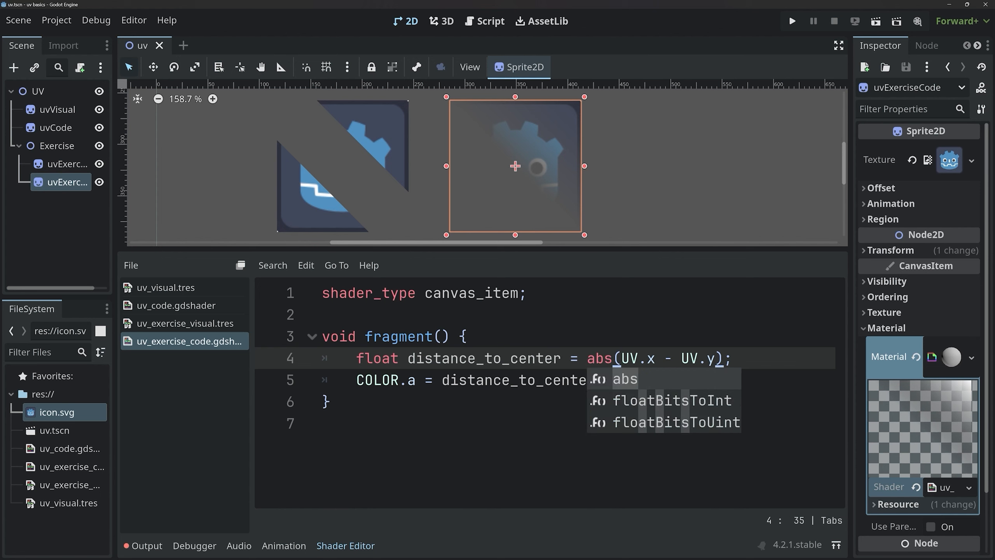
pyautogui.press('Escape')
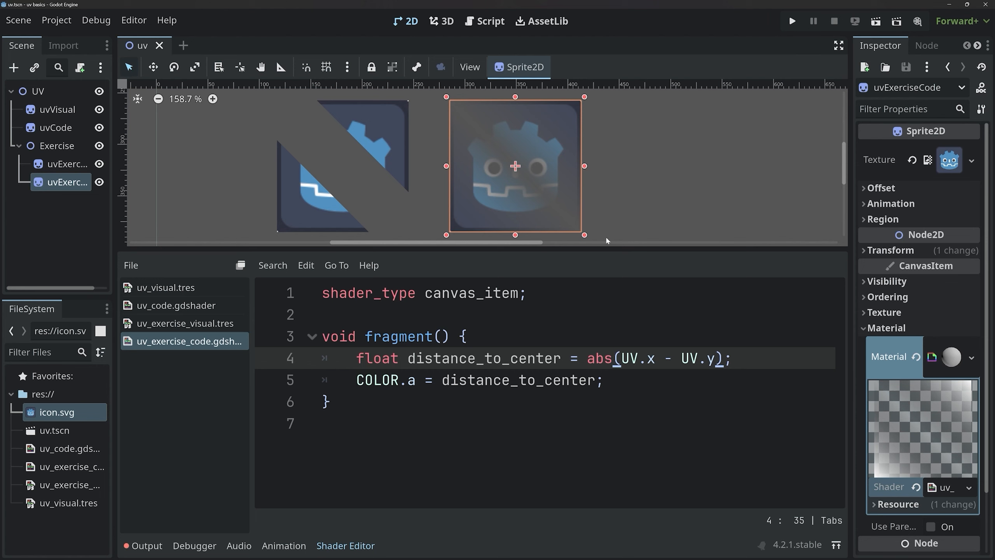
pyautogui.moveTo(587, 358); pyautogui.dragTo(725, 358)
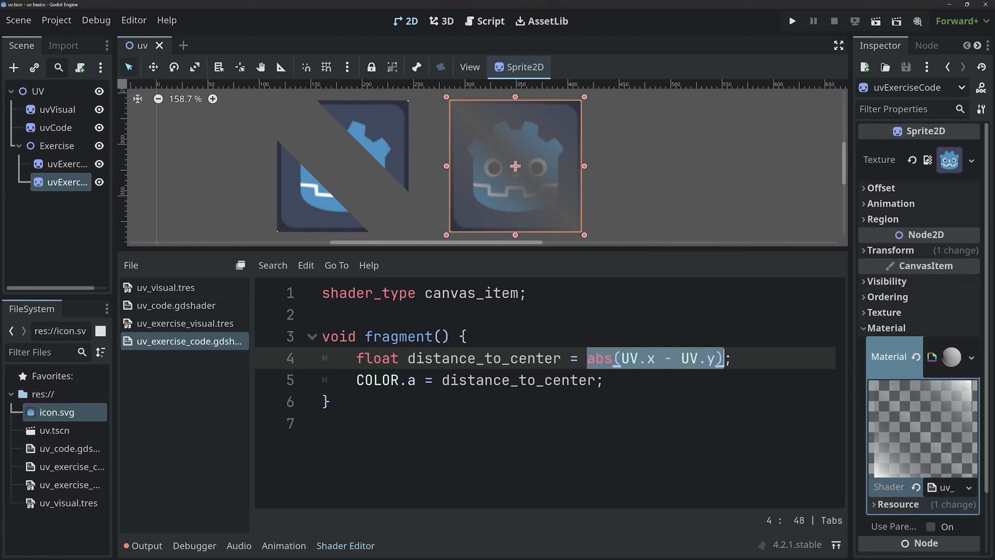
# Wrap the abs(UV.x - UV.y) expression in a step() call in the distance_to_center assignment.
pyautogui.write('(')
pyautogui.press('Left')
pyautogui.press('Left')
pyautogui.press('Left')
pyautogui.press('Left')
pyautogui.press('Left')
pyautogui.press('Left')
pyautogui.press('Left')
pyautogui.press('Left')
pyautogui.press('Left')
pyautogui.press('Left')
pyautogui.press('Left')
pyautogui.press('Left')
pyautogui.press('Left')
pyautogui.press('Left')
pyautogui.press('Left')
pyautogui.press('Left')
pyautogui.press('Left')
pyautogui.write('step')
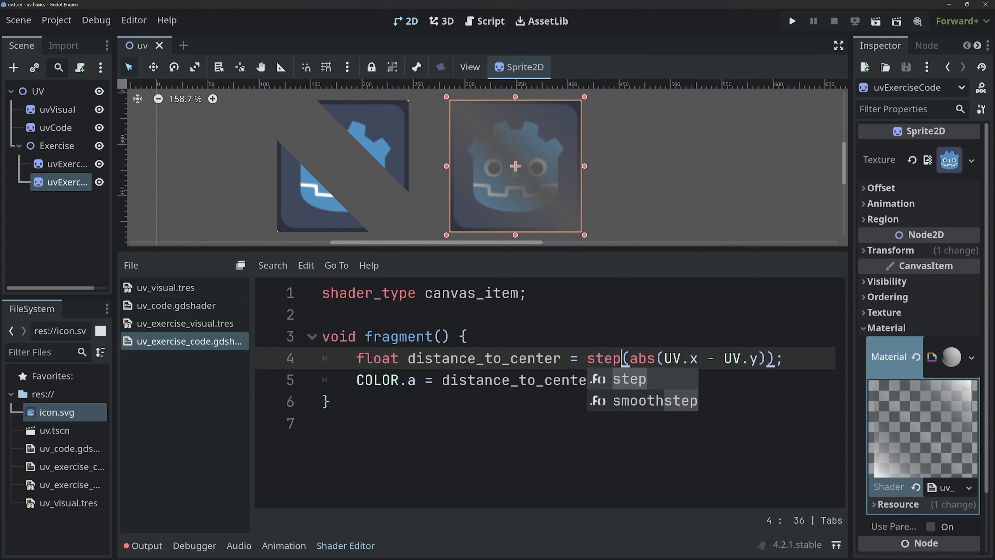
pyautogui.press('Right')
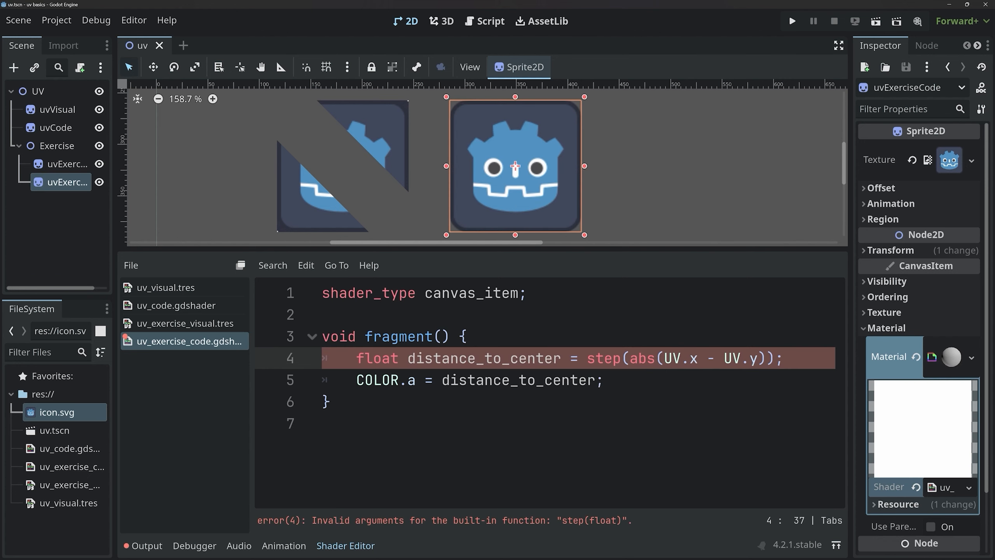
# Check the Step node's wiring in uv_exercise_visual.tres, add 0.1 as the first argument of step() in the code shader, and save.
pyautogui.click(173, 324)
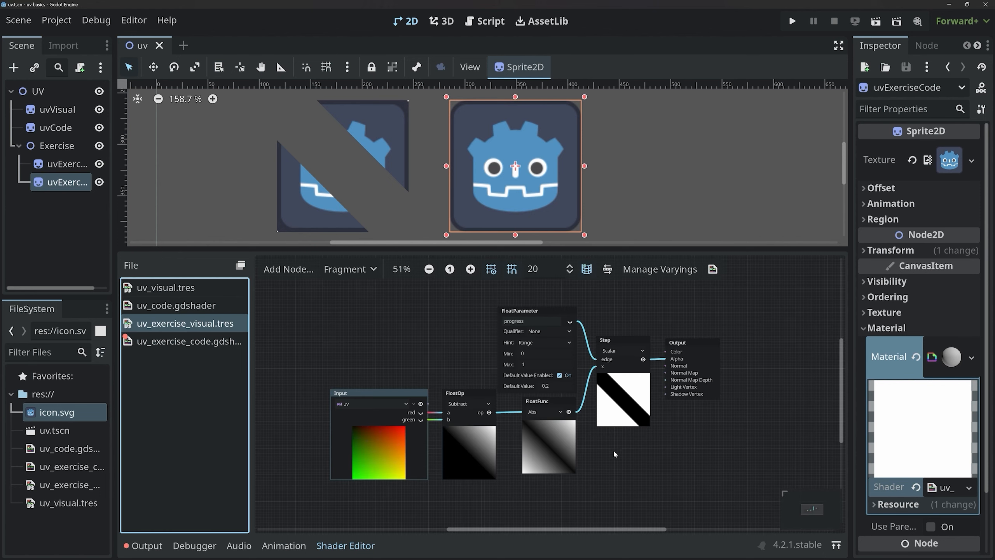
pyautogui.click(533, 400)
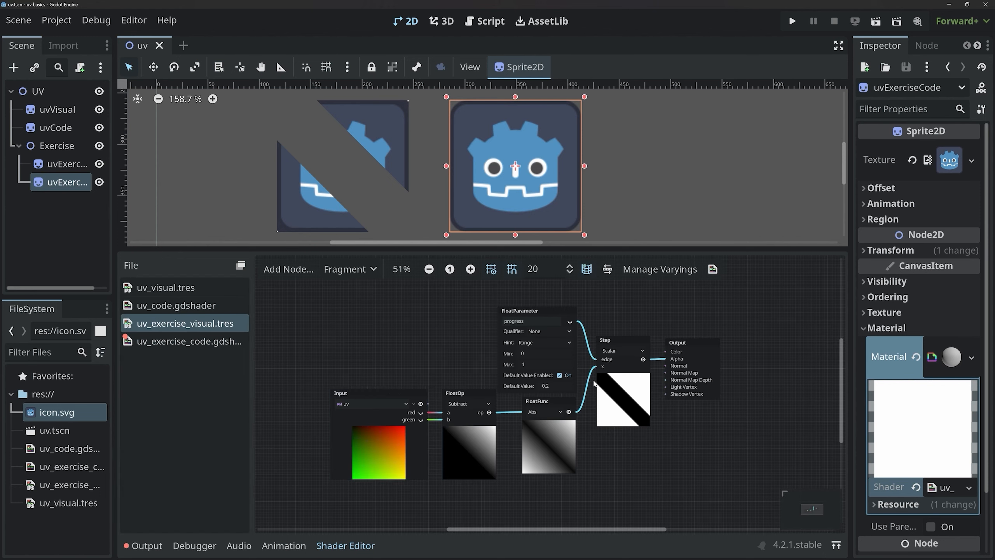
pyautogui.click(514, 313)
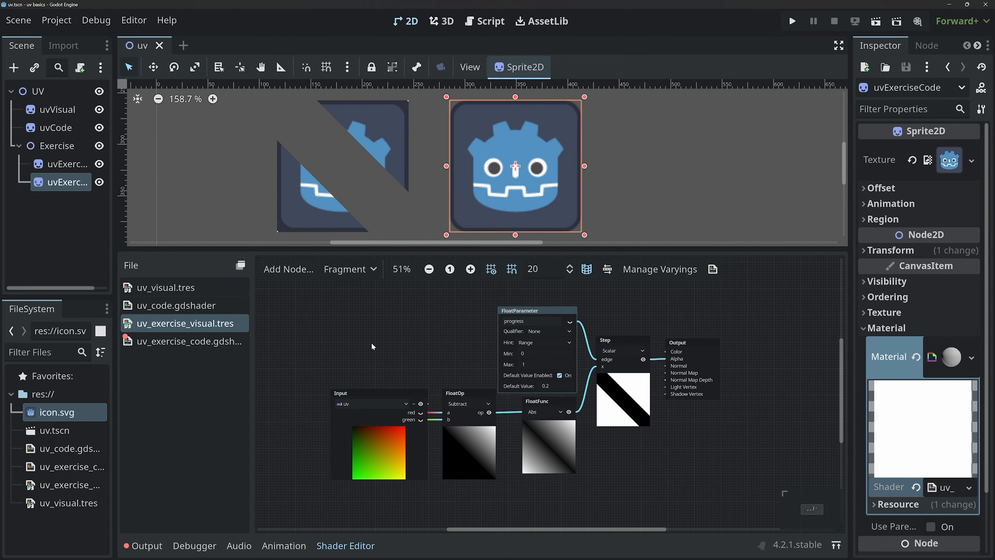
pyautogui.click(183, 342)
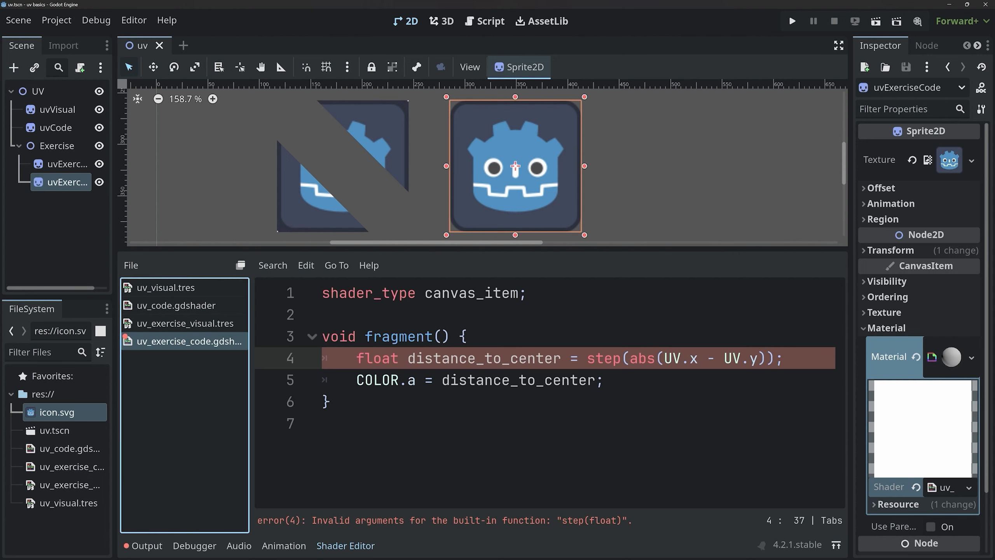
pyautogui.click(630, 358)
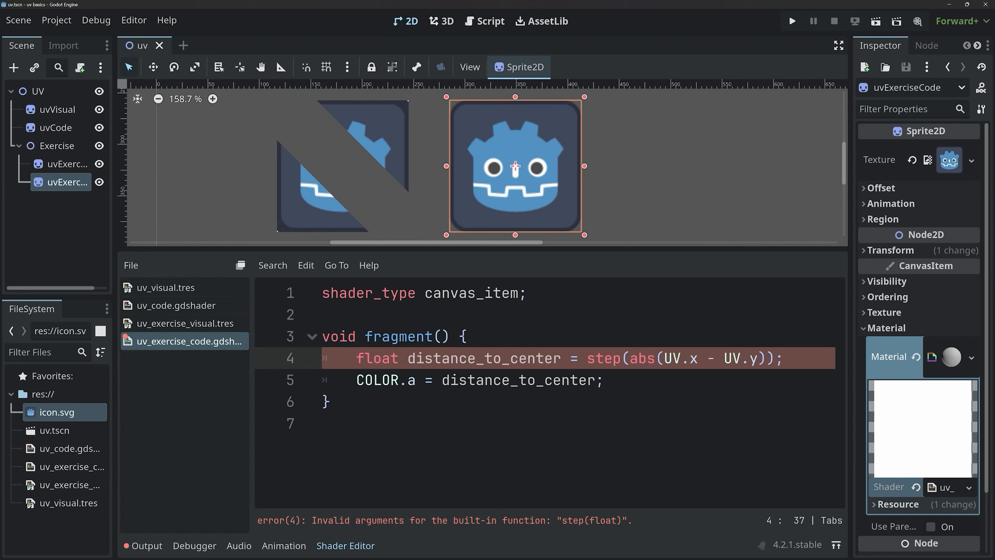
pyautogui.write('0.1,')
pyautogui.hotkey('ctrl', 's')
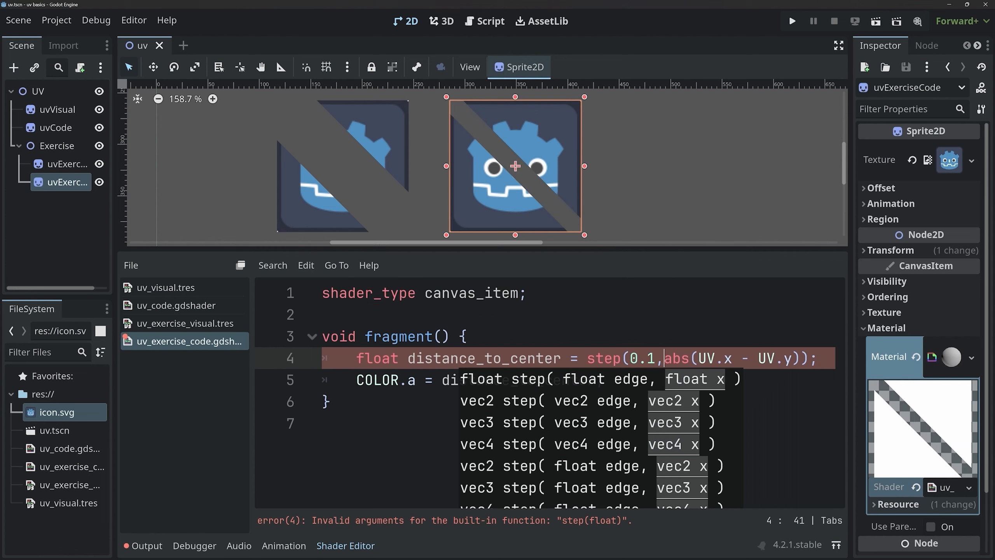
pyautogui.press('Escape')
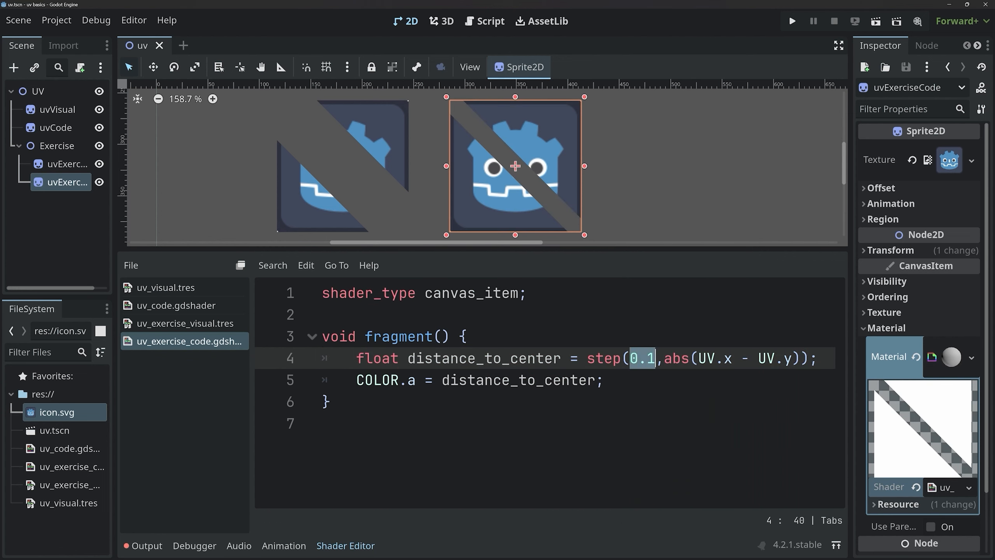
# Declare uniform float progress: hint_range(0.0, 1.0) = 0.1; on its own line above the fragment function.
pyautogui.click(322, 314)
pyautogui.press('Return')
pyautogui.press('Return')
pyautogui.press('Up')
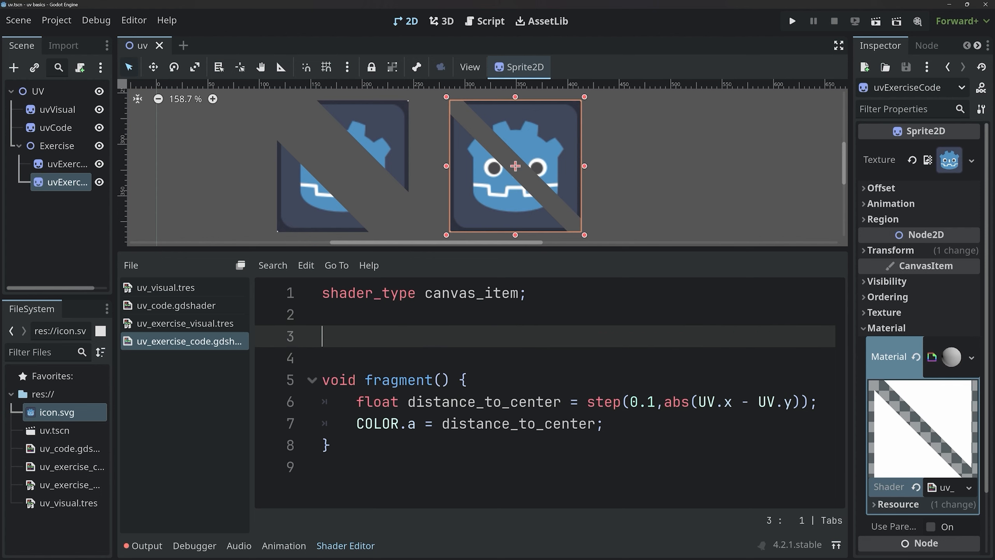
pyautogui.write('uniform float')
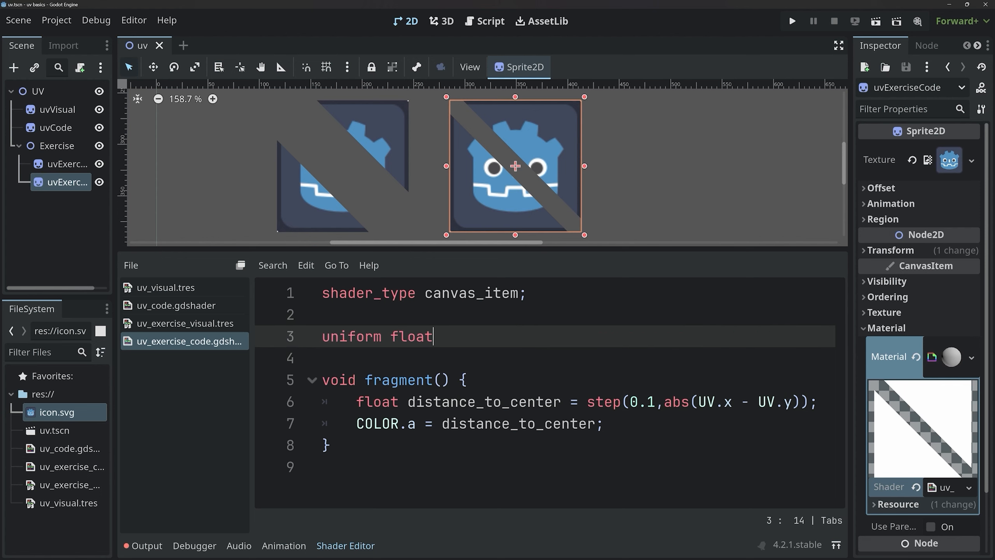
pyautogui.write(' progress')
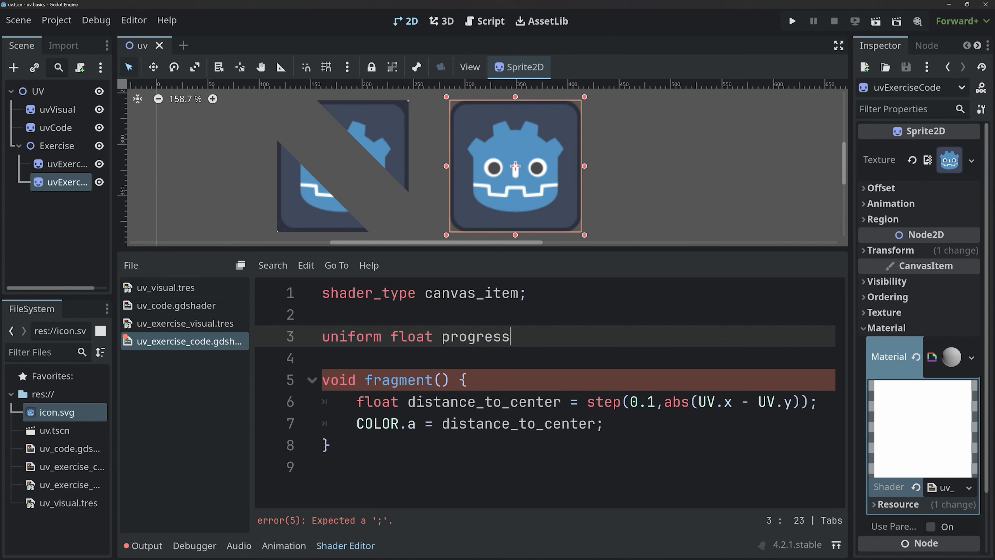
pyautogui.write(': hint')
pyautogui.press('Return')
pyautogui.press('BackSpace')
pyautogui.press('BackSpace')
pyautogui.press('BackSpace')
pyautogui.press('BackSpace')
pyautogui.press('BackSpace')
pyautogui.press('BackSpace')
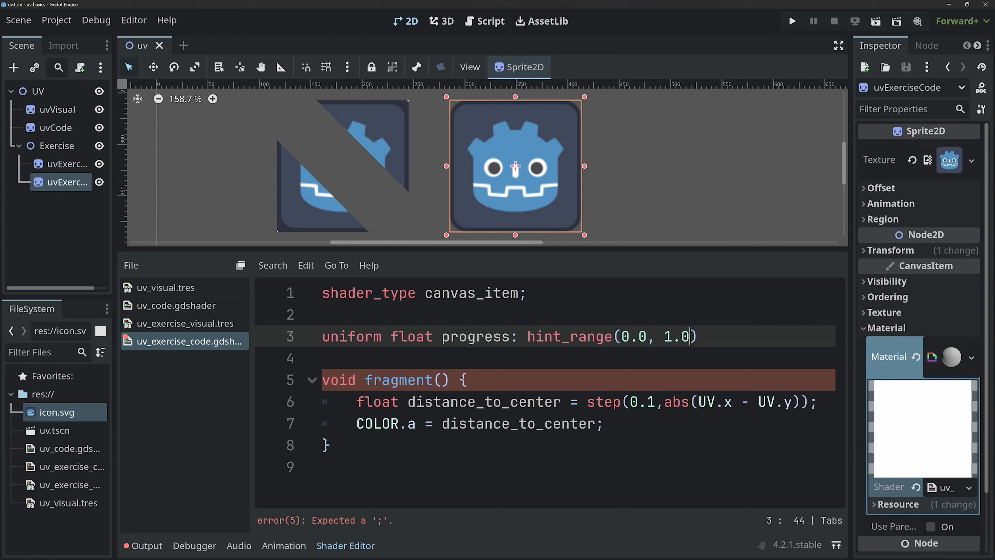
pyautogui.write(') = 0.1;')
# Replace the 0.1 edge argument of step() with the progress uniform and save the shader.
pyautogui.doubleClick(476, 337)
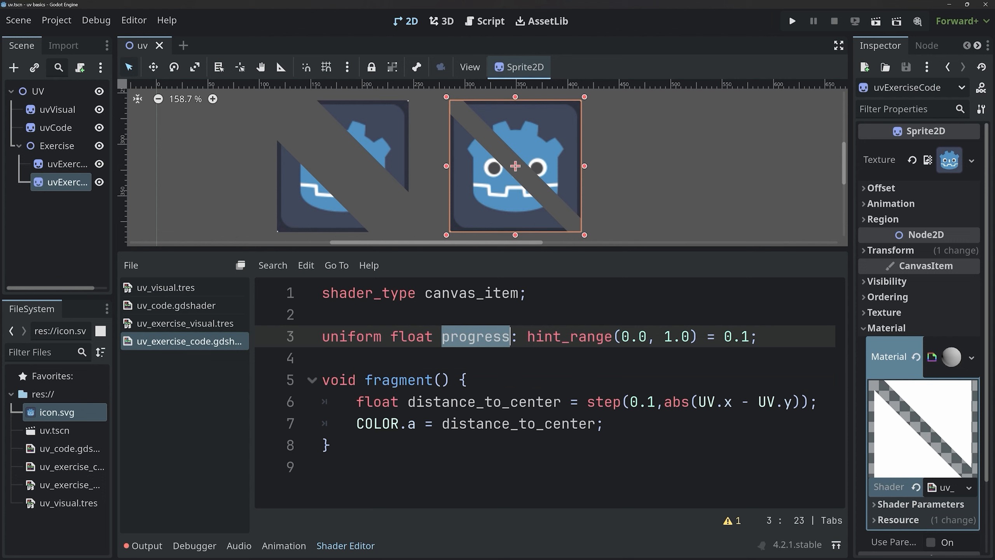
pyautogui.hotkey('ctrl', 'c')
pyautogui.doubleClick(642, 401)
pyautogui.hotkey('ctrl', 'v')
pyautogui.hotkey('ctrl', 's')
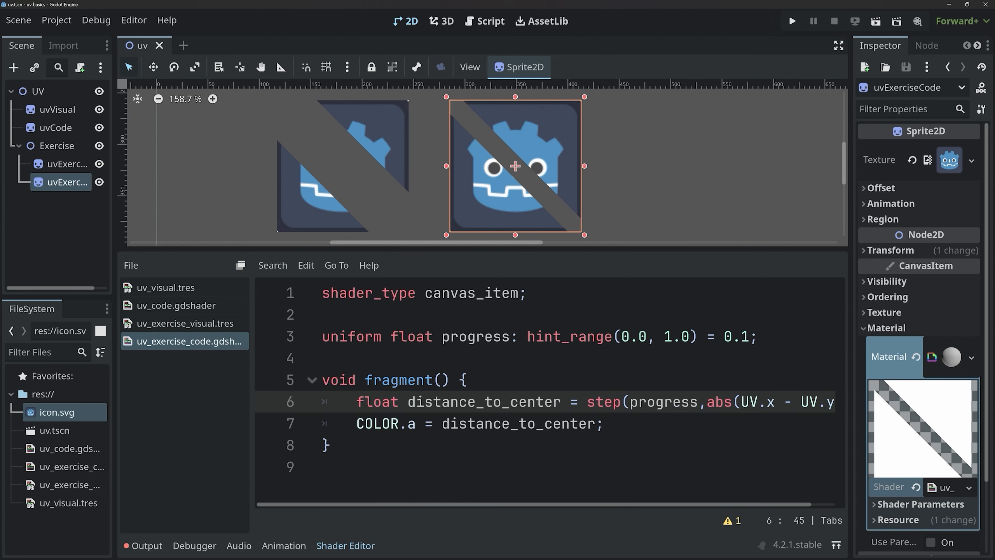
# Set the Progress shader parameter of the uvExerciseCode material to 0.19.
pyautogui.click(906, 506)
pyautogui.moveTo(936, 528)
pyautogui.mouseDown()
pyautogui.moveTo(975, 526)
pyautogui.moveTo(940, 529)
pyautogui.mouseUp()
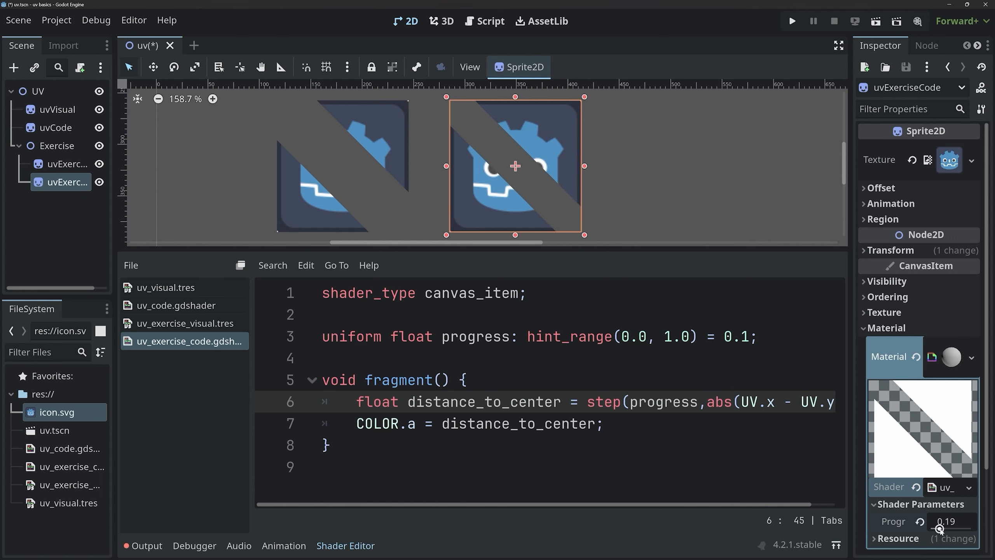